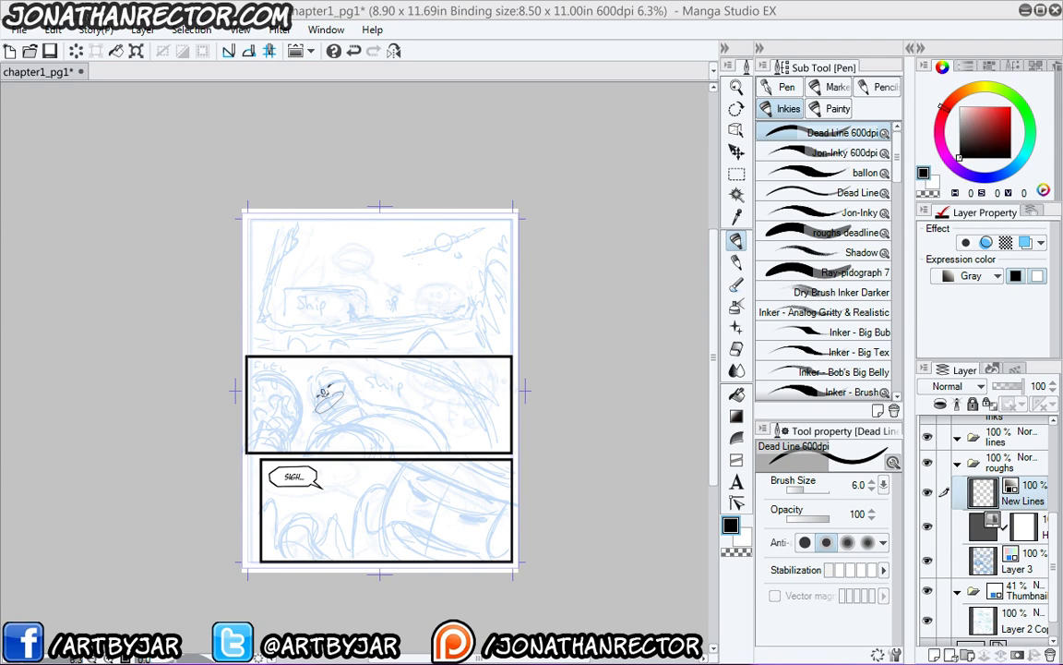
# - Examine the rough sketches in the page's middle and lower panels up close and at full width
pyautogui.moveTo(357, 349); pyautogui.dragTo(398, 268)
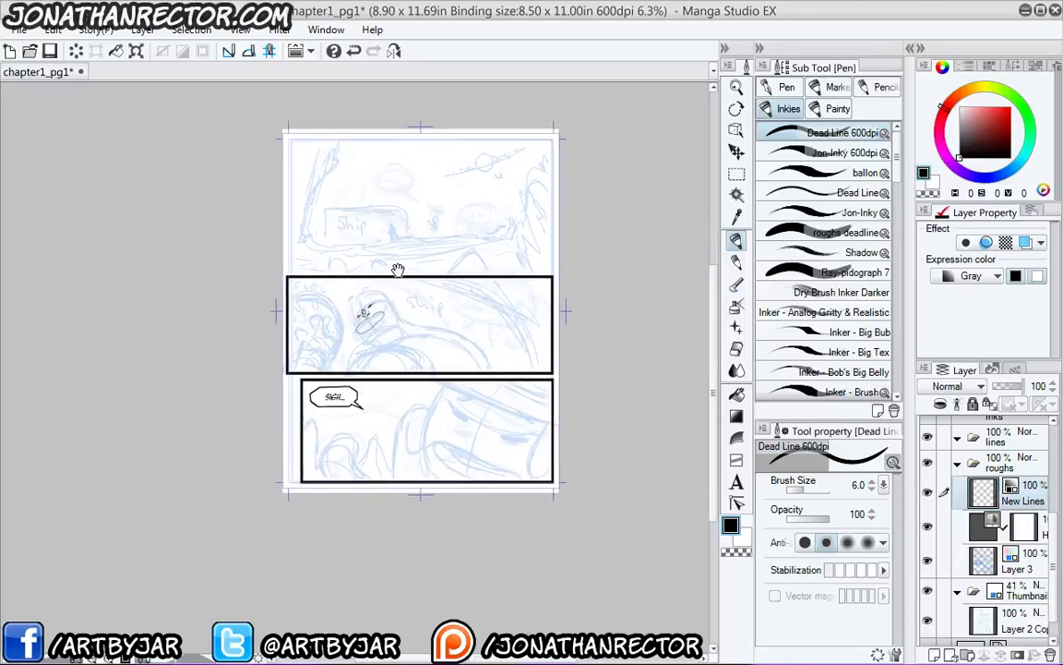
pyautogui.scroll(2, 398, 268)
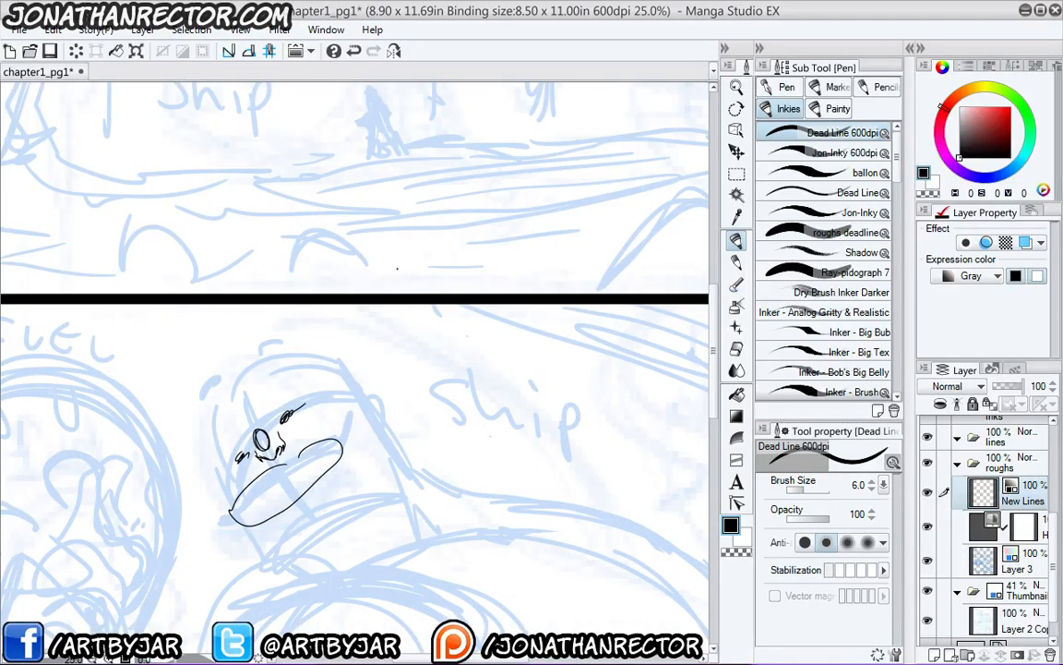
pyautogui.moveTo(102, 355); pyautogui.dragTo(135, 225)
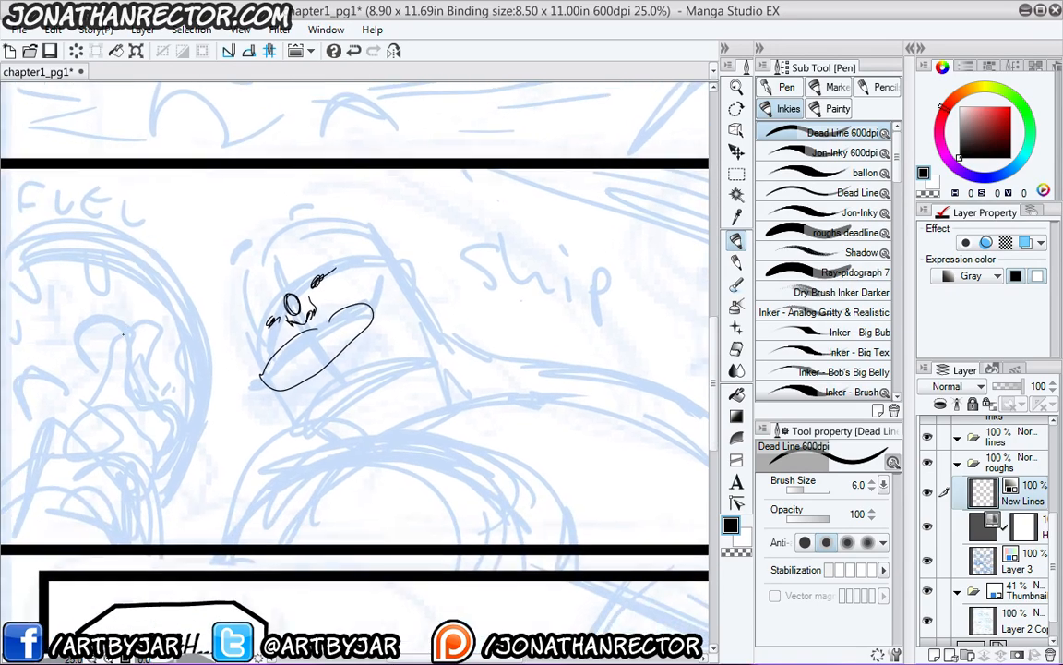
pyautogui.moveTo(144, 313); pyautogui.dragTo(157, 328)
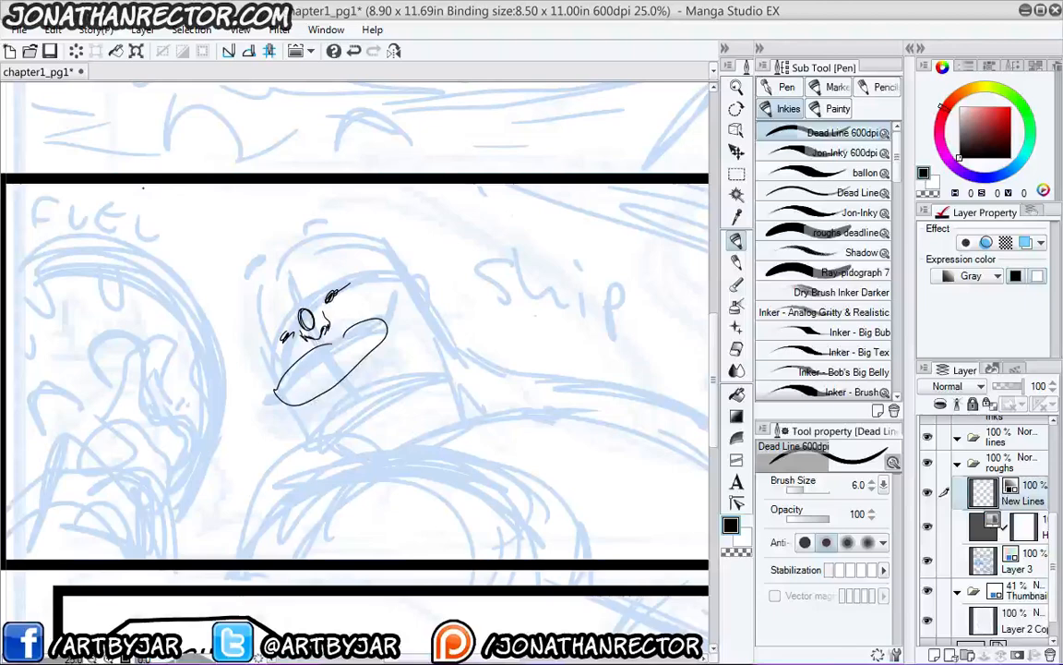
pyautogui.scroll(-1, 143, 188)
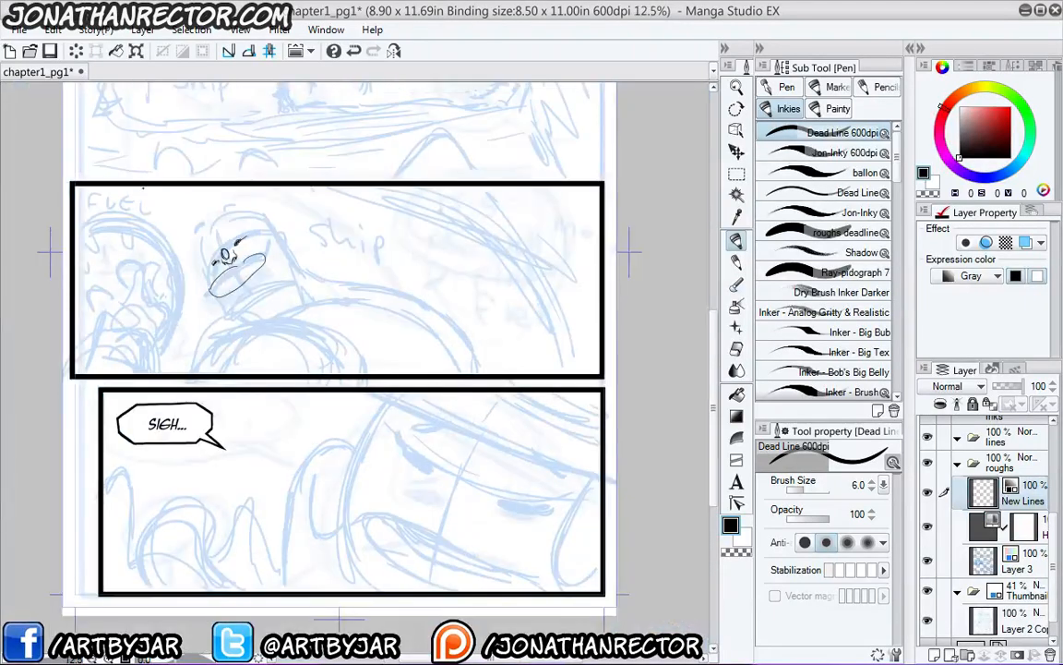
pyautogui.moveTo(155, 289); pyautogui.dragTo(198, 296)
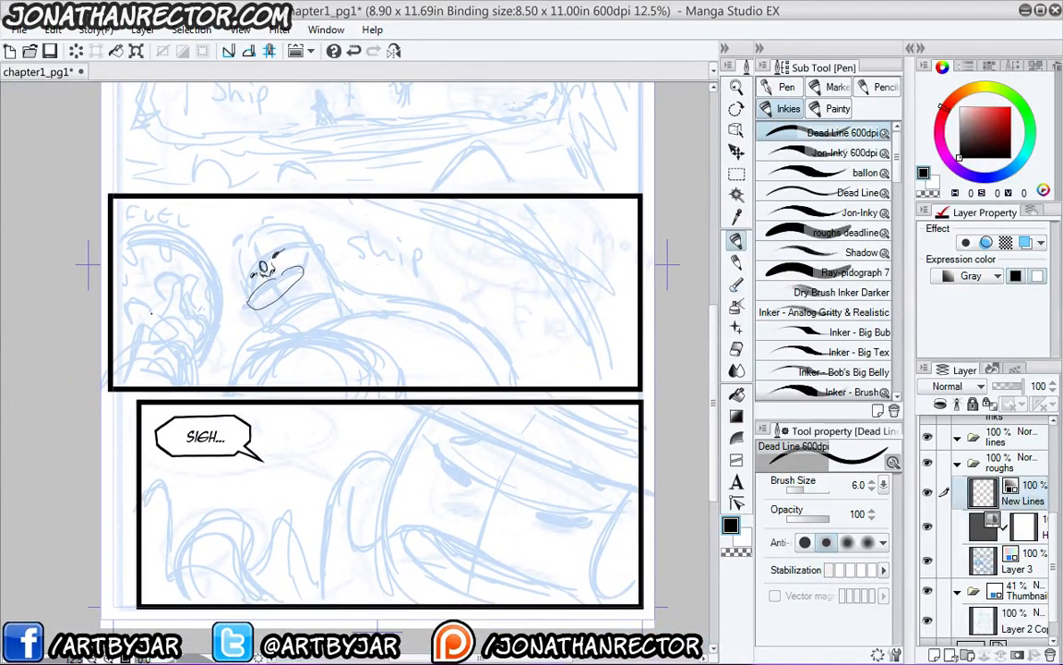
pyautogui.press('Tab')
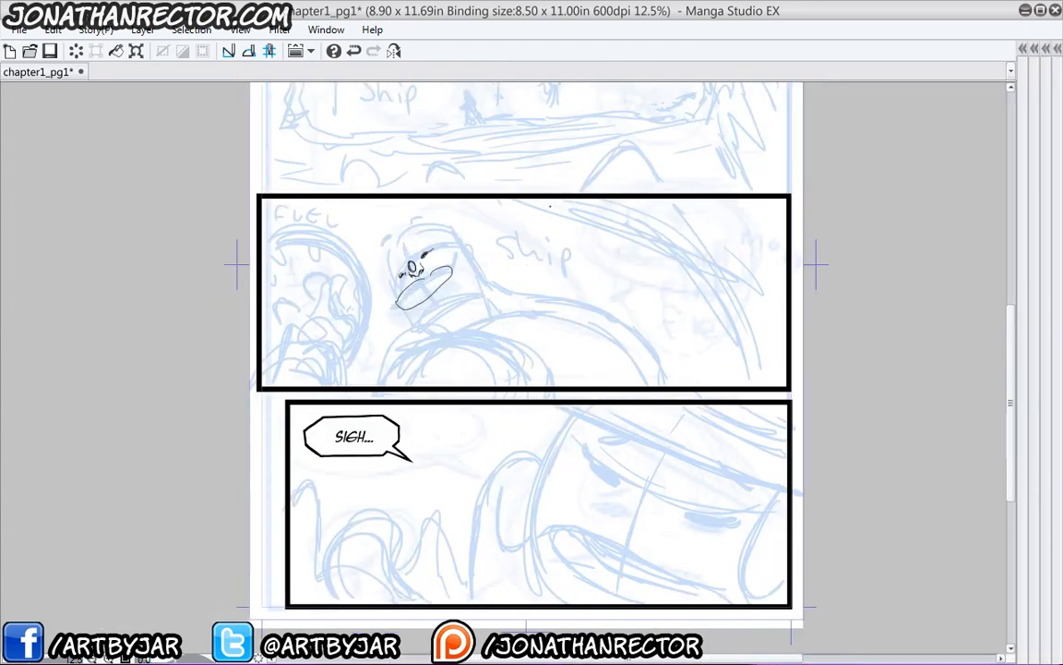
pyautogui.moveTo(412, 262)
pyautogui.mouseDown()
pyautogui.moveTo(434, 362)
pyautogui.moveTo(447, 367)
pyautogui.mouseUp()
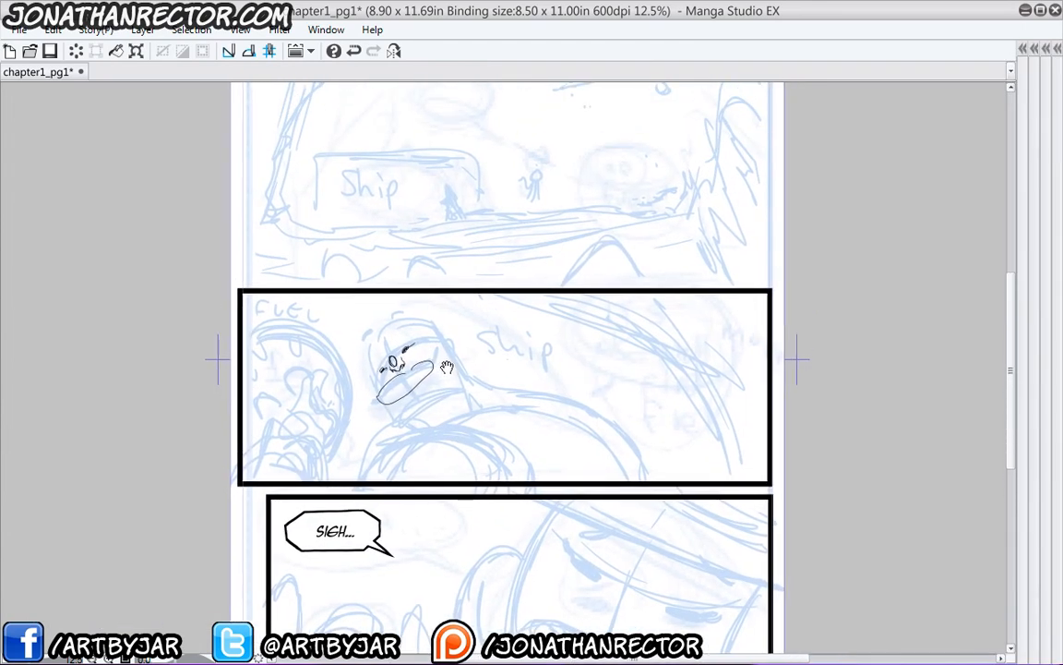
pyautogui.press('Tab')
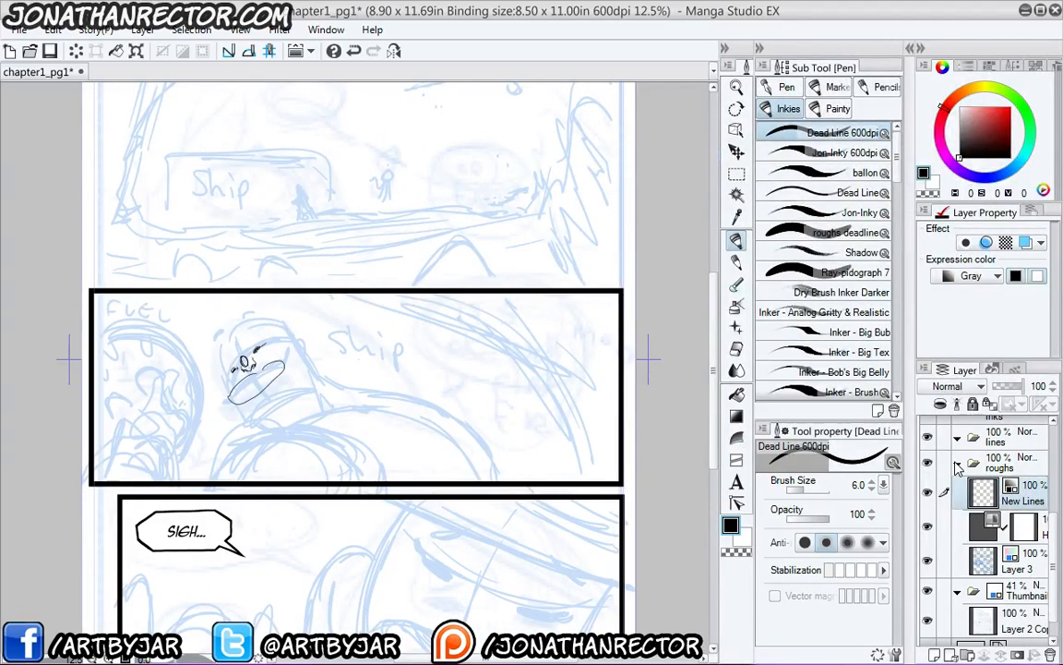
# - Collapse the roughs and text folders, and hide the text, Frame 1, inks, lines and roughs layers
pyautogui.click(957, 465)
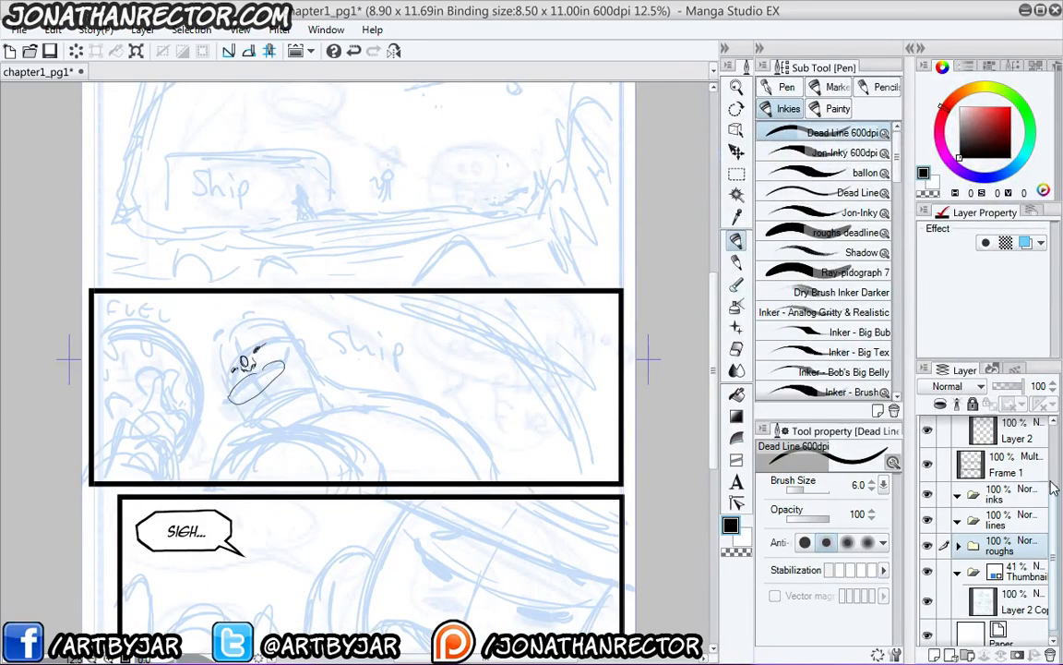
pyautogui.scroll(2, 1047, 434)
pyautogui.click(956, 430)
pyautogui.click(928, 429)
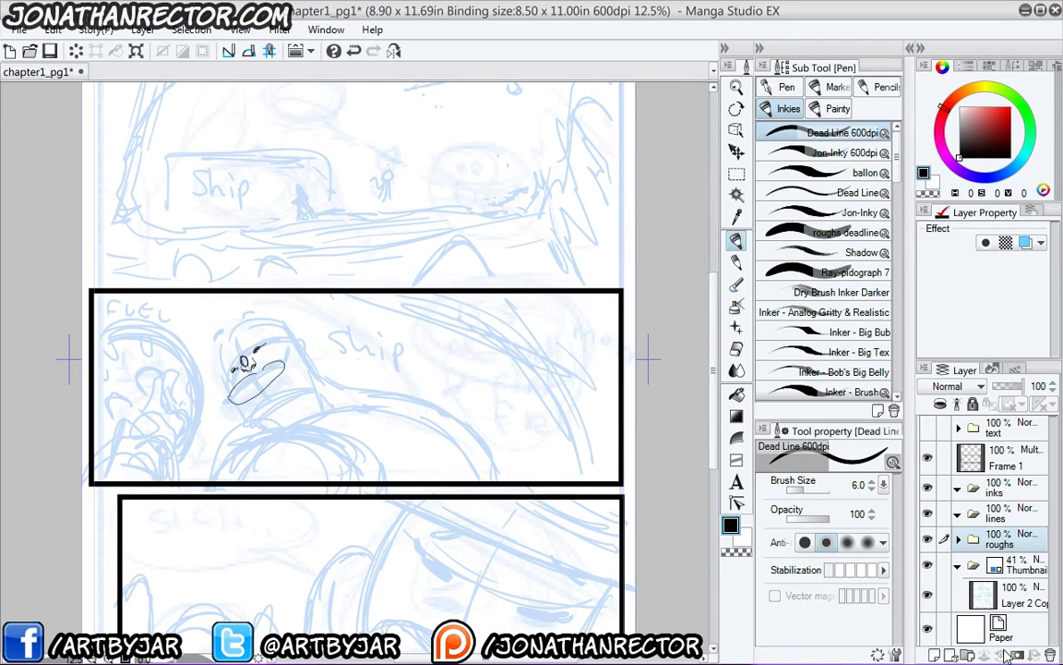
pyautogui.click(928, 457)
pyautogui.moveTo(927, 486); pyautogui.dragTo(928, 538)
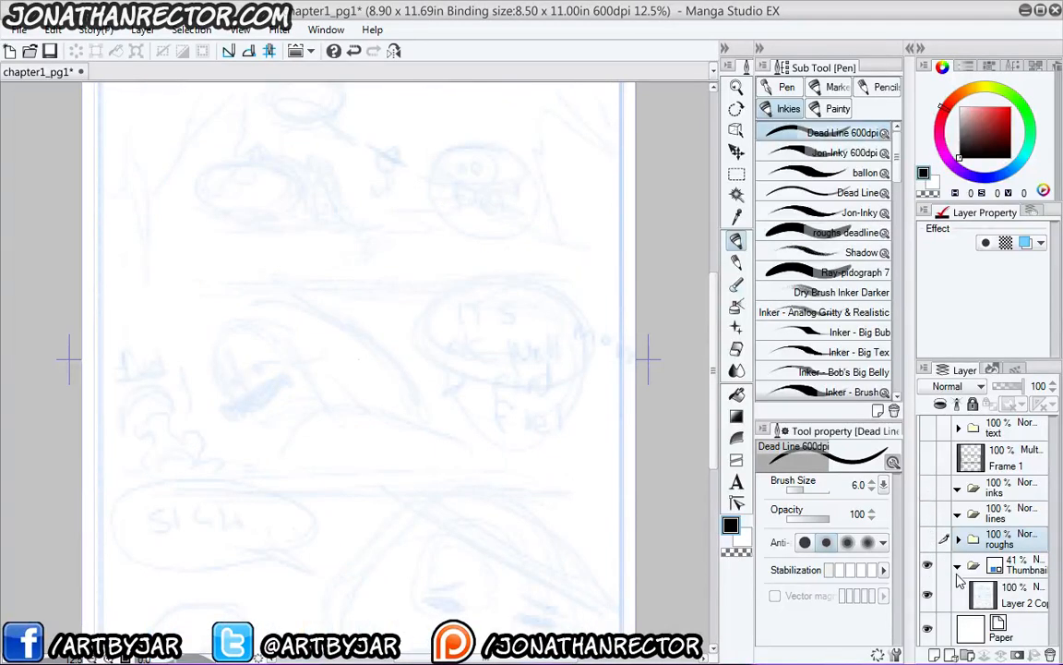
# - Raise the thumbnail folder's opacity to 100% and show the whole page
pyautogui.click(1018, 567)
pyautogui.moveTo(1013, 387); pyautogui.dragTo(1046, 397)
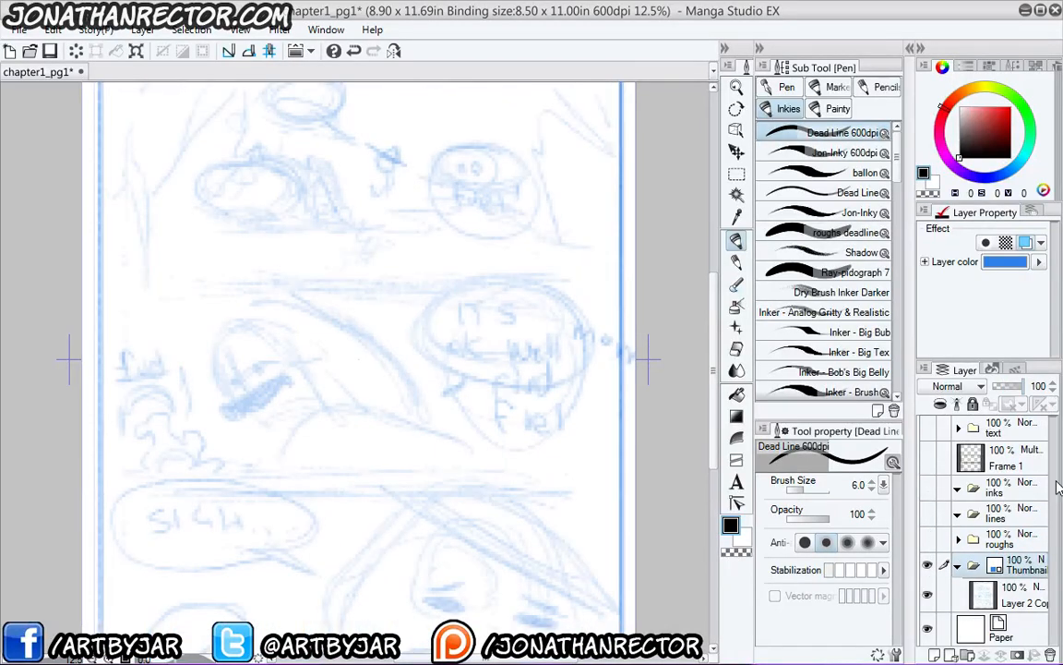
pyautogui.click(1004, 596)
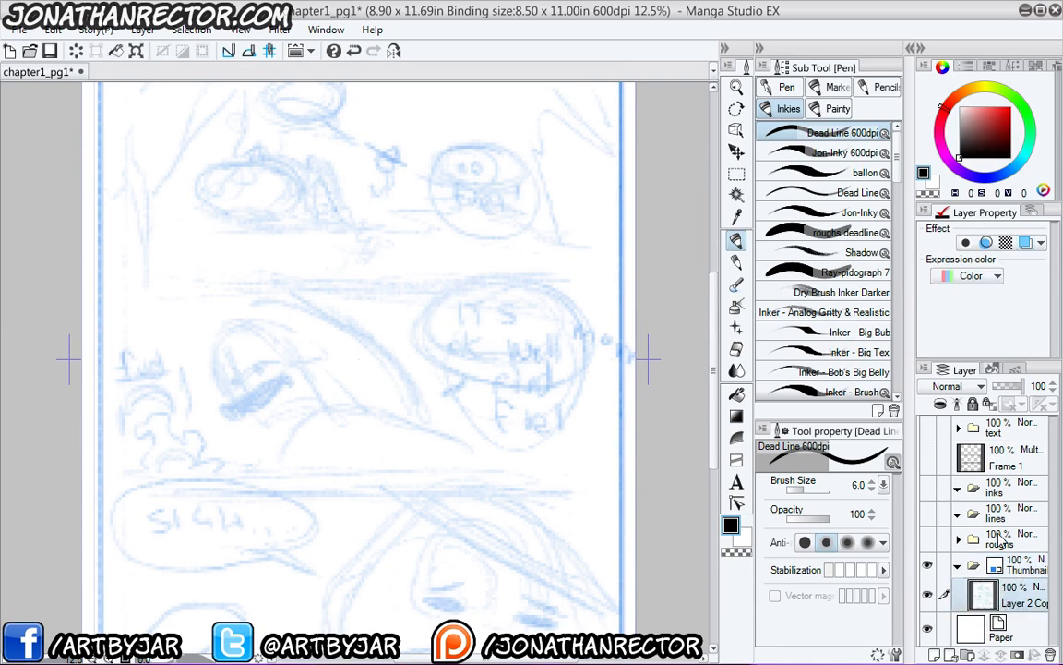
pyautogui.click(1009, 560)
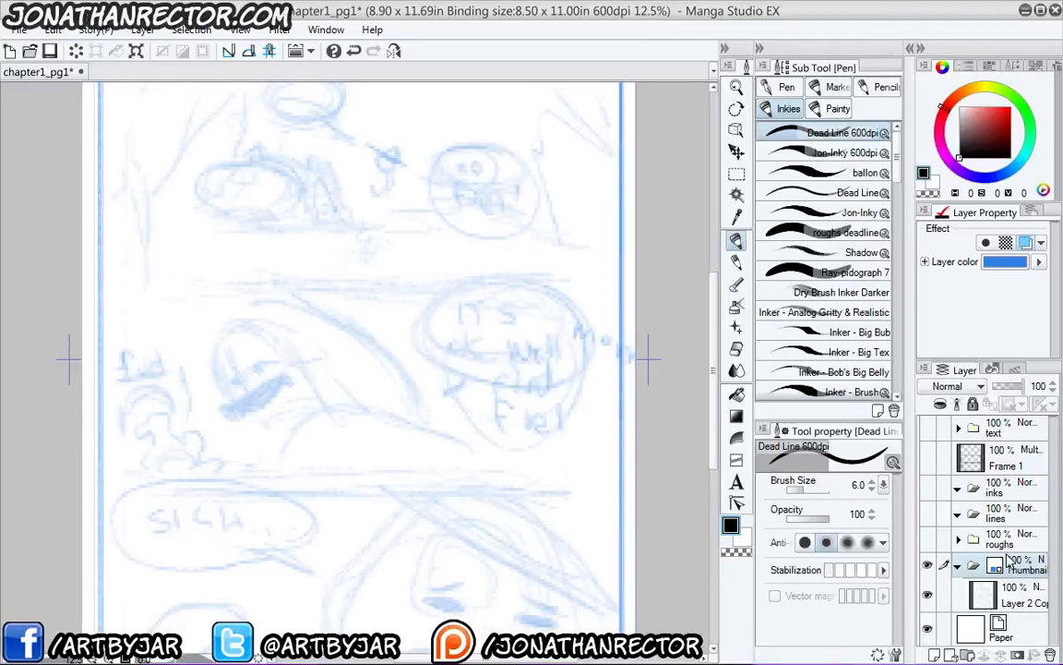
pyautogui.hotkey('ctrl', '-')
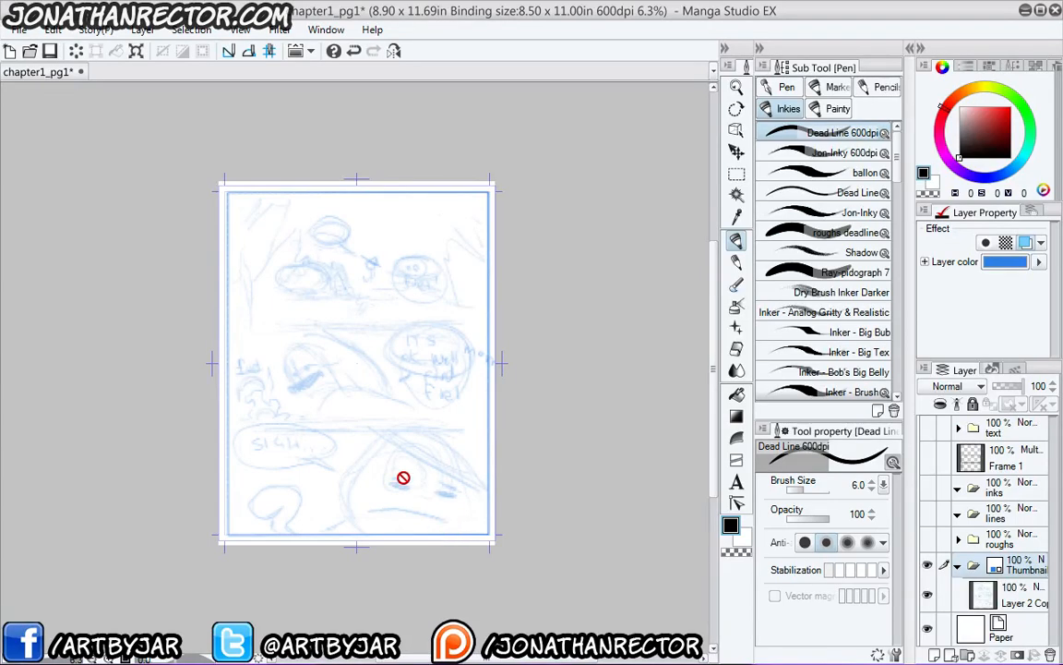
# - Open the recent file thumbnails_v1
pyautogui.click(18, 31)
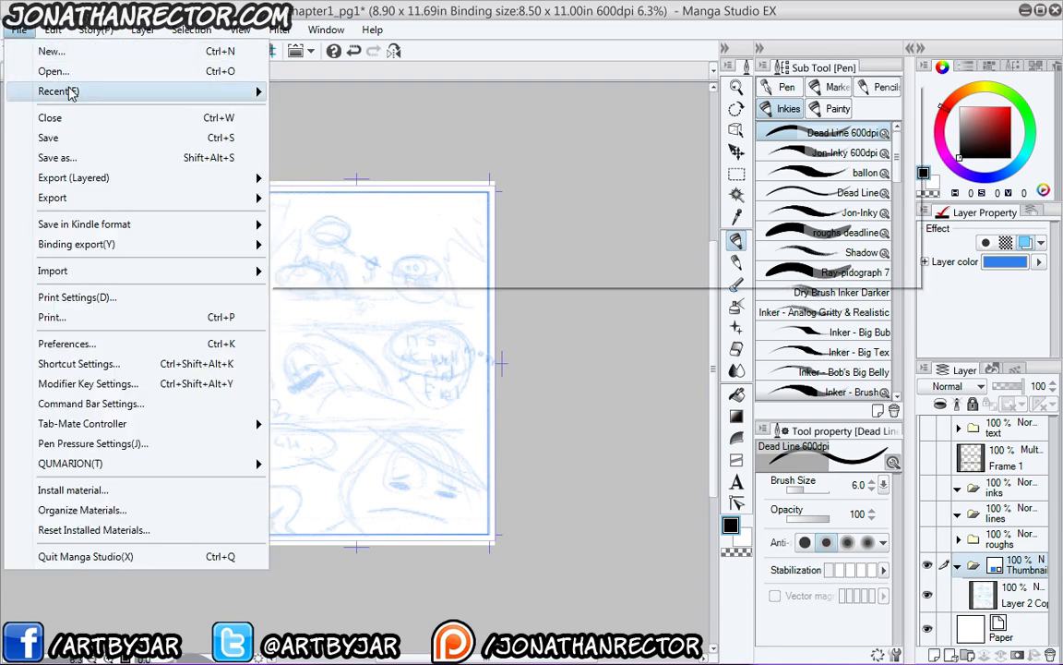
pyautogui.moveTo(72, 91)
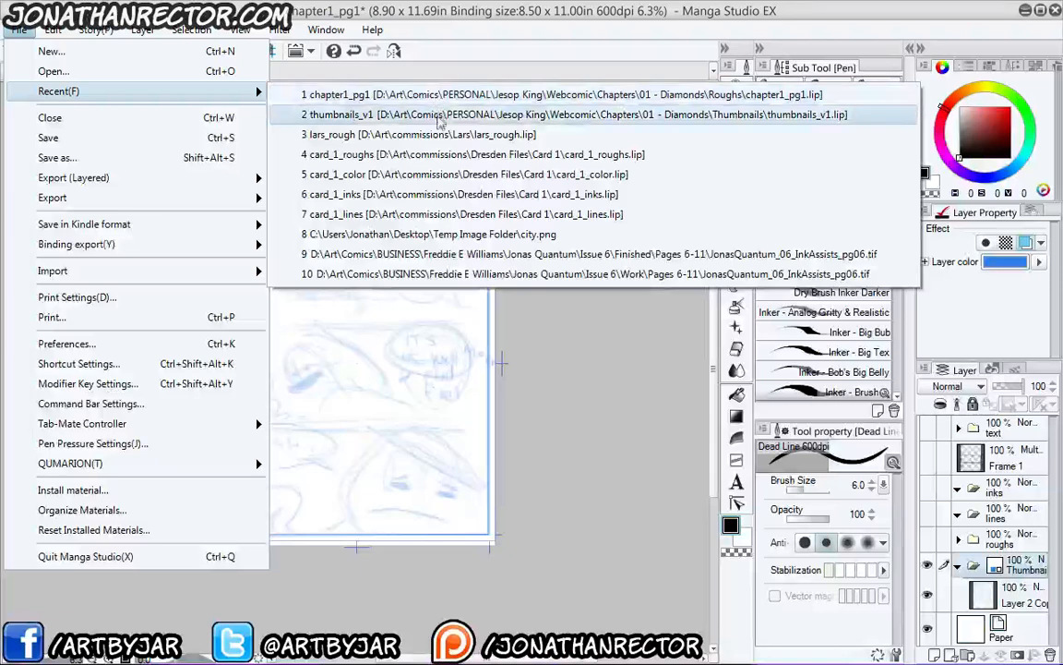
pyautogui.click(439, 115)
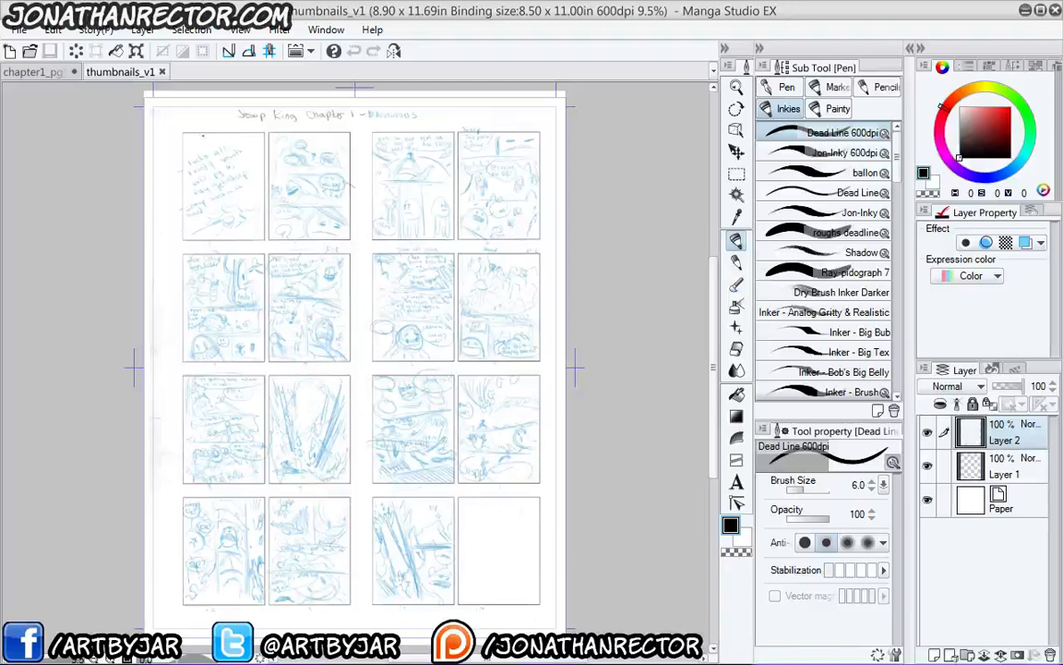
pyautogui.moveTo(221, 130)
pyautogui.mouseDown()
pyautogui.moveTo(231, 236)
pyautogui.moveTo(183, 171)
pyautogui.moveTo(257, 148)
pyautogui.mouseUp()
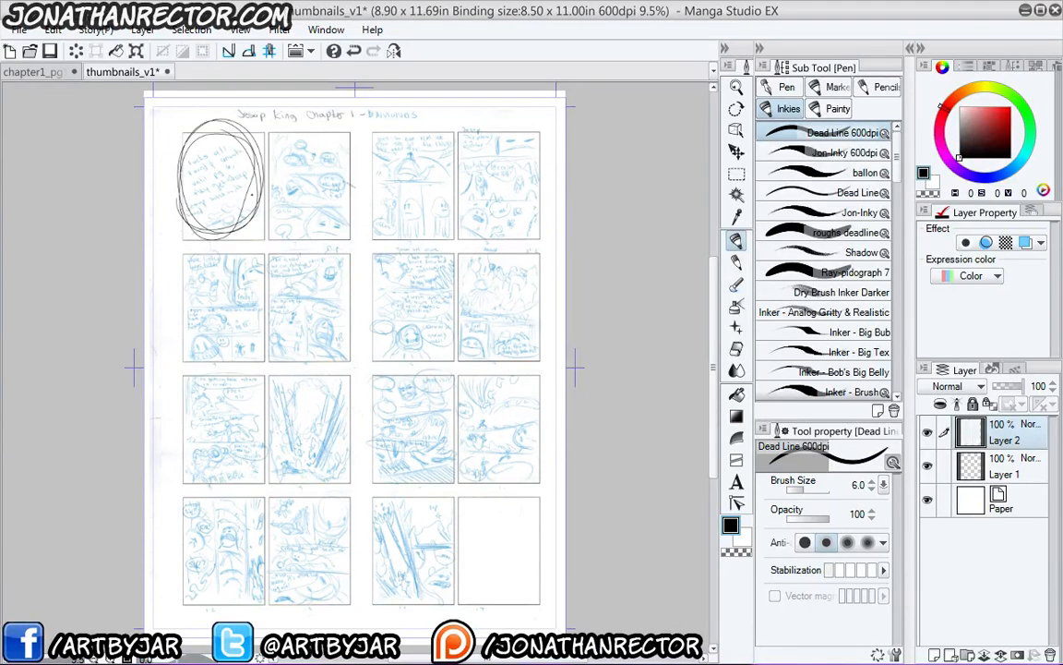
pyautogui.hotkey('ctrl', 'z')
pyautogui.hotkey('ctrl', 'z')
pyautogui.hotkey('ctrl', 'z')
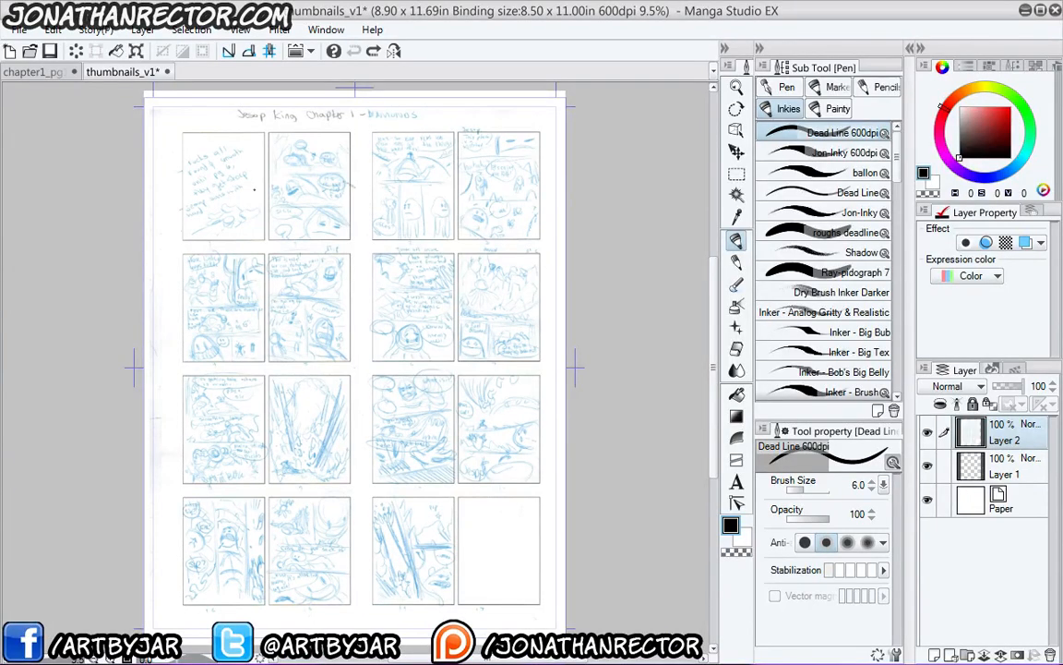
# - Add a new layer above Layer 2 and hide Layer 2 to get a blank page area for notes
pyautogui.hotkey('ctrl', 'shift', 'n')
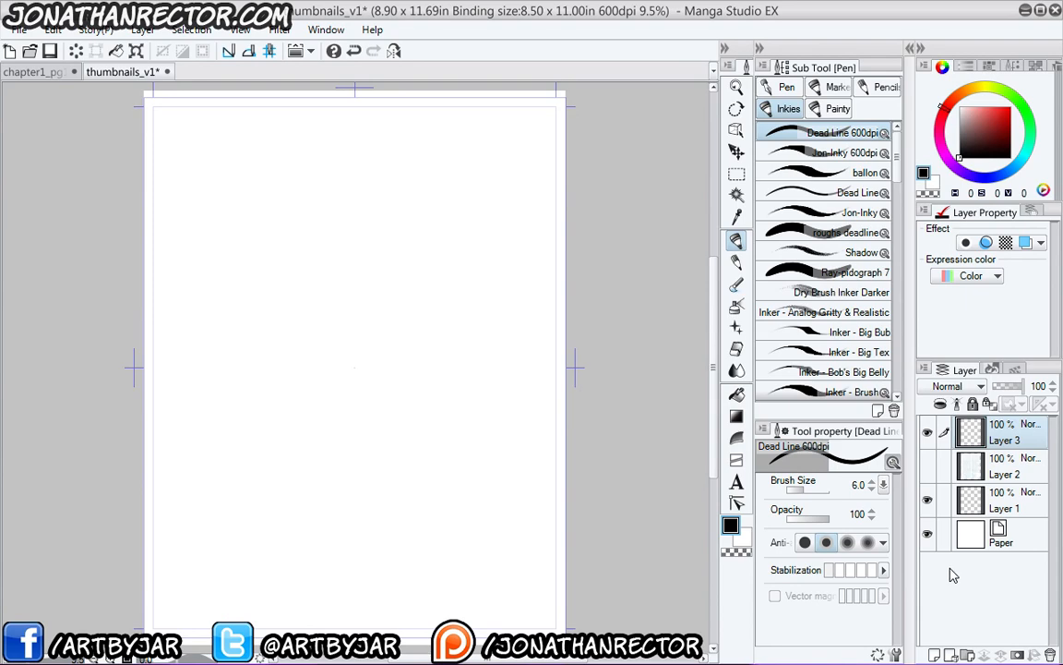
pyautogui.hotkey('ctrl', '+')
pyautogui.hotkey('ctrl', '+')
pyautogui.hotkey('ctrl', '+')
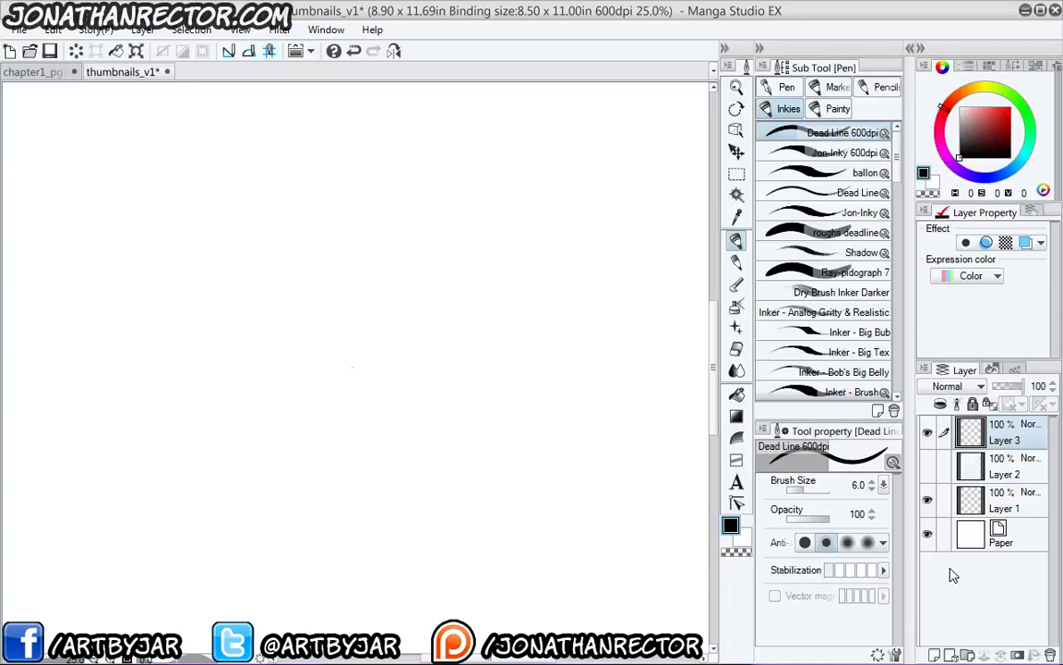
pyautogui.moveTo(286, 294); pyautogui.dragTo(369, 428)
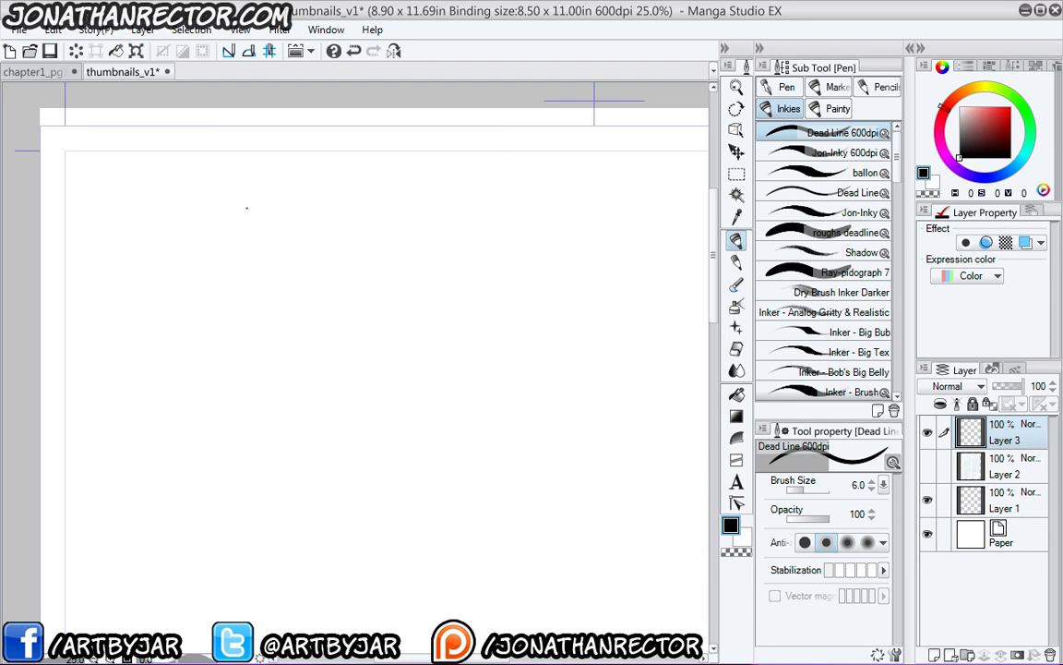
# - Sketch three freehand boxes side by side along the upper part of the page
pyautogui.moveTo(304, 217); pyautogui.dragTo(155, 311)
pyautogui.moveTo(145, 211)
pyautogui.mouseDown()
pyautogui.moveTo(301, 200)
pyautogui.moveTo(152, 306)
pyautogui.mouseUp()
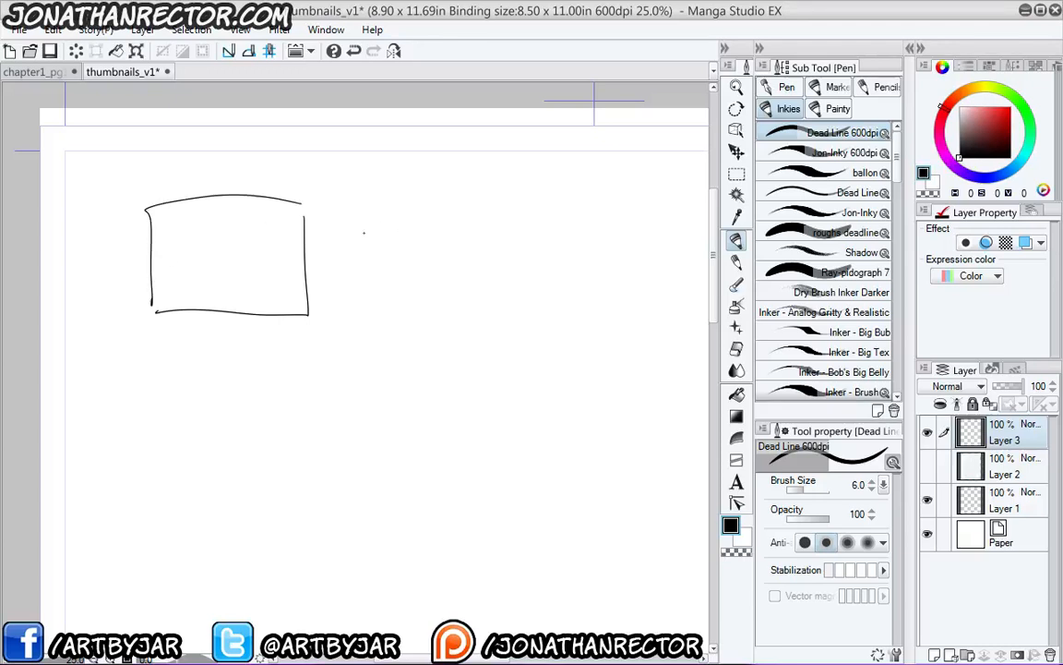
pyautogui.moveTo(360, 212); pyautogui.dragTo(360, 316)
pyautogui.moveTo(354, 210); pyautogui.dragTo(480, 200)
pyautogui.moveTo(481, 201); pyautogui.dragTo(360, 317)
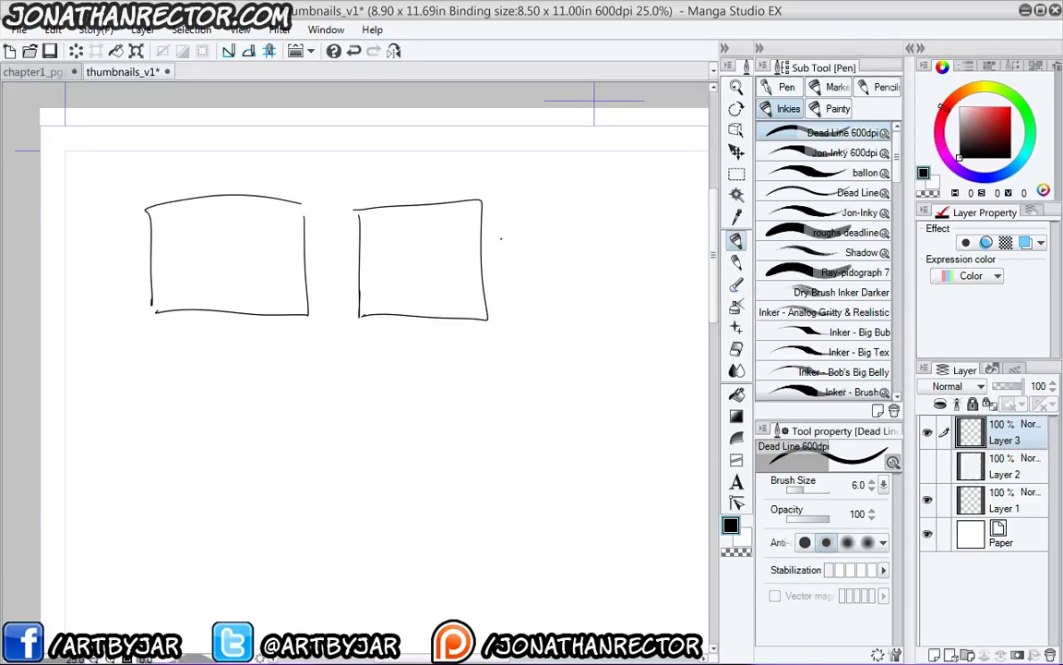
pyautogui.hscroll(3, 501, 239)
pyautogui.moveTo(424, 196)
pyautogui.mouseDown()
pyautogui.moveTo(426, 303)
pyautogui.moveTo(572, 198)
pyautogui.moveTo(401, 299)
pyautogui.mouseUp()
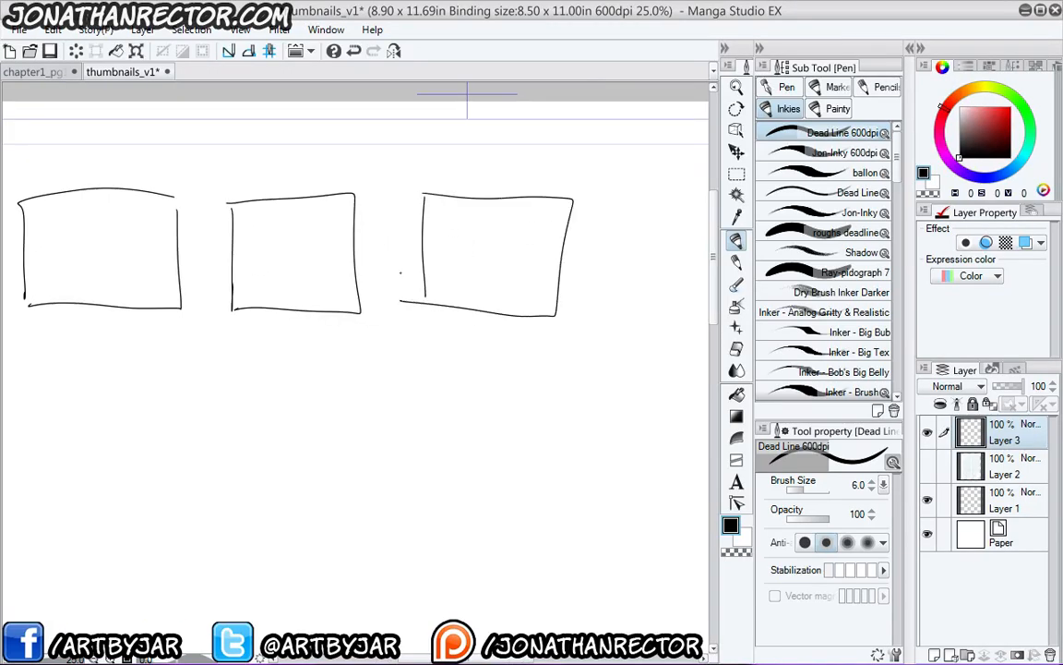
pyautogui.hscroll(-3, 387, 254)
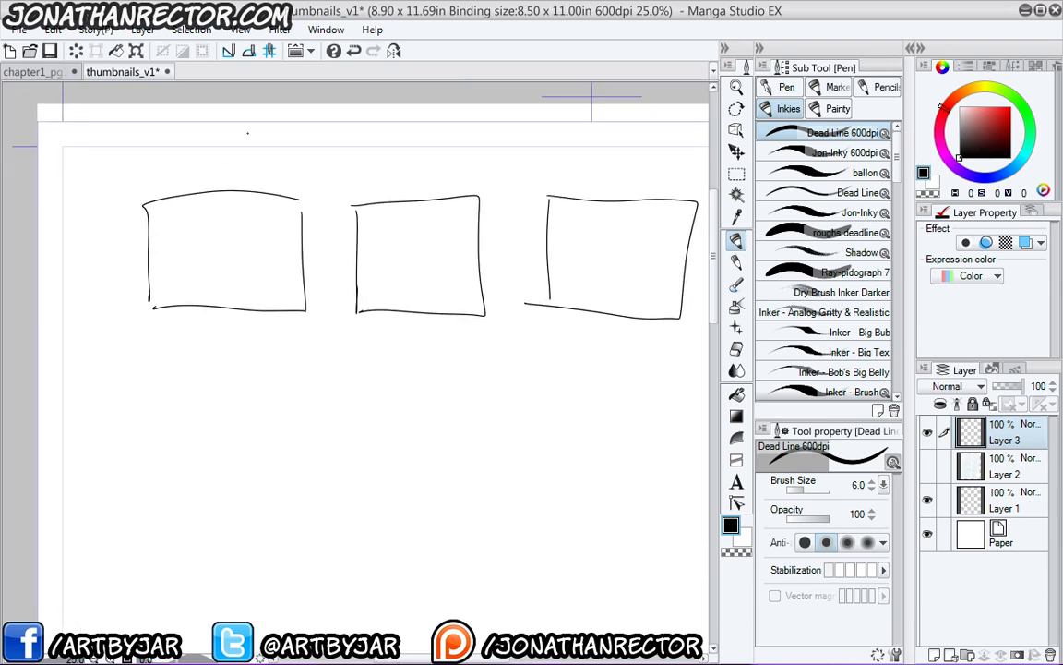
# - Handwrite the labels A1, A2 and A3 inside the three boxes, in order
pyautogui.moveTo(191, 260)
pyautogui.mouseDown()
pyautogui.moveTo(197, 236)
pyautogui.moveTo(205, 259)
pyautogui.mouseUp()
pyautogui.moveTo(215, 238); pyautogui.dragTo(216, 262)
pyautogui.moveTo(384, 270); pyautogui.dragTo(387, 246)
pyautogui.moveTo(388, 245)
pyautogui.mouseDown()
pyautogui.moveTo(395, 268)
pyautogui.moveTo(430, 268)
pyautogui.mouseUp()
pyautogui.moveTo(591, 271)
pyautogui.mouseDown()
pyautogui.moveTo(592, 250)
pyautogui.moveTo(602, 270)
pyautogui.mouseUp()
pyautogui.moveTo(610, 251)
pyautogui.mouseDown()
pyautogui.moveTo(621, 264)
pyautogui.moveTo(606, 273)
pyautogui.mouseUp()
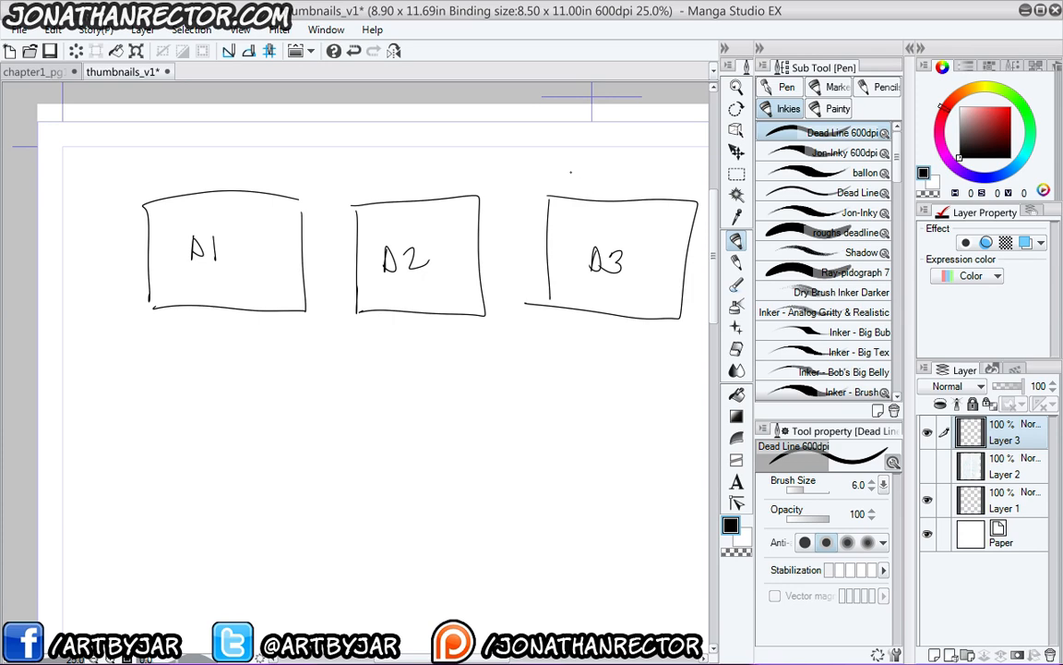
# - Handwrite "saves princess" above the A3 box
pyautogui.moveTo(572, 168)
pyautogui.mouseDown()
pyautogui.moveTo(637, 169)
pyautogui.moveTo(637, 192)
pyautogui.moveTo(648, 171)
pyautogui.moveTo(653, 184)
pyautogui.moveTo(683, 189)
pyautogui.mouseUp()
pyautogui.moveTo(687, 185); pyautogui.dragTo(691, 188)
pyautogui.moveTo(694, 182); pyautogui.dragTo(697, 191)
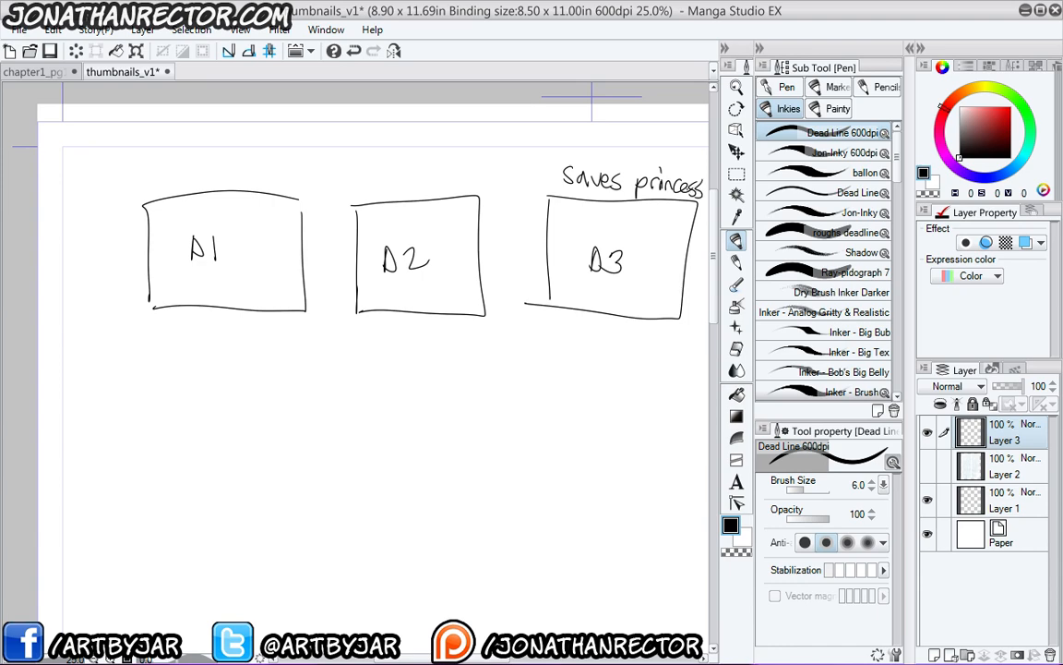
# - Handwrite "princess kidnapped." above the A1 box
pyautogui.moveTo(403, 316); pyautogui.dragTo(381, 350)
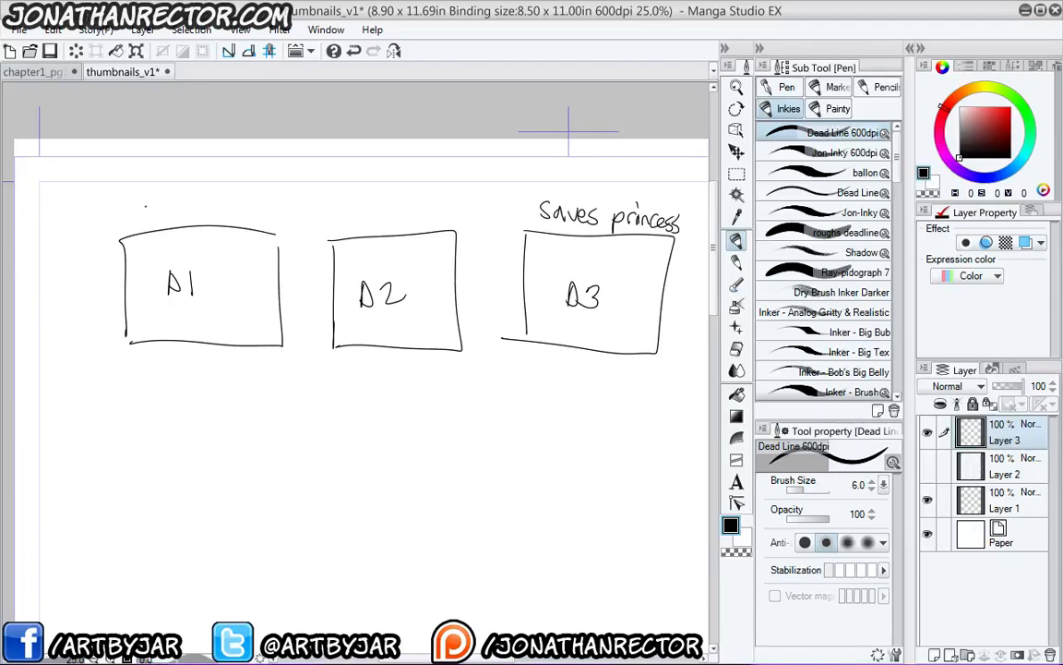
pyautogui.moveTo(141, 195); pyautogui.dragTo(163, 210)
pyautogui.moveTo(167, 210); pyautogui.dragTo(182, 210)
pyautogui.moveTo(190, 205); pyautogui.dragTo(204, 210)
pyautogui.moveTo(218, 199)
pyautogui.mouseDown()
pyautogui.moveTo(213, 210)
pyautogui.moveTo(231, 211)
pyautogui.mouseUp()
pyautogui.moveTo(238, 197); pyautogui.dragTo(242, 209)
pyautogui.moveTo(254, 192)
pyautogui.mouseDown()
pyautogui.moveTo(248, 209)
pyautogui.moveTo(287, 217)
pyautogui.mouseUp()
pyautogui.moveTo(296, 206); pyautogui.dragTo(308, 213)
pyautogui.click(317, 199)
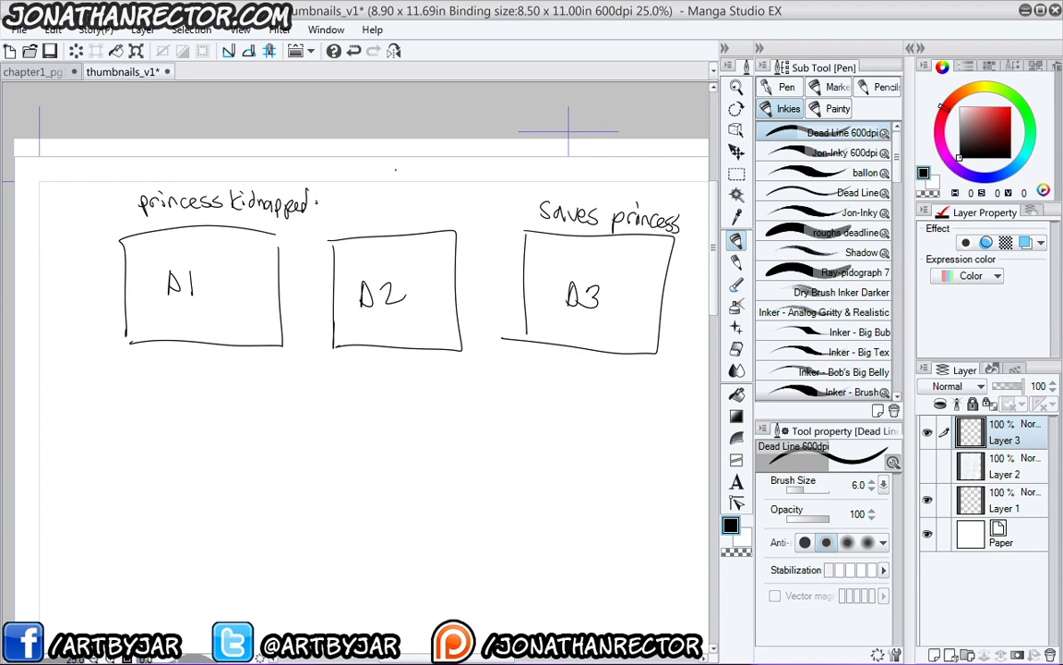
# - Handwrite "Hero defeats evil" above the A2 box
pyautogui.moveTo(344, 199); pyautogui.dragTo(354, 219)
pyautogui.moveTo(343, 213); pyautogui.dragTo(366, 218)
pyautogui.moveTo(368, 209); pyautogui.dragTo(431, 214)
pyautogui.moveTo(434, 205); pyautogui.dragTo(438, 215)
pyautogui.moveTo(434, 205)
pyautogui.mouseDown()
pyautogui.moveTo(445, 204)
pyautogui.moveTo(444, 217)
pyautogui.mouseUp()
pyautogui.moveTo(459, 211); pyautogui.dragTo(474, 207)
pyautogui.moveTo(477, 207); pyautogui.dragTo(482, 218)
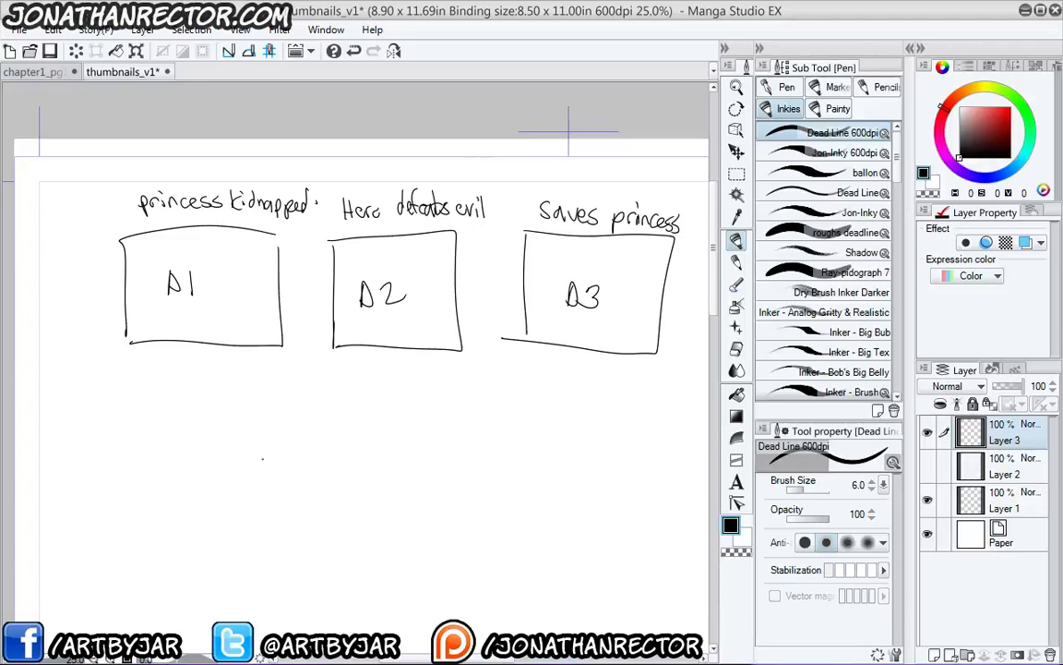
# - Draw three lines fanning downward from below the A3 box's lower-right corner
pyautogui.moveTo(256, 401); pyautogui.dragTo(233, 336)
pyautogui.moveTo(478, 310); pyautogui.dragTo(351, 287)
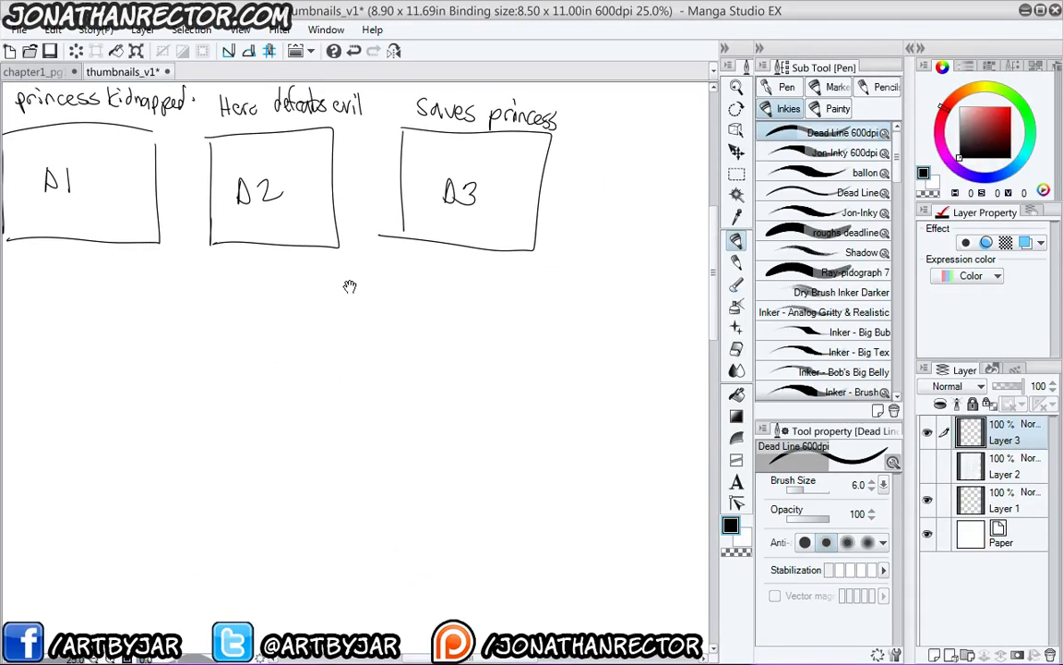
pyautogui.moveTo(532, 268); pyautogui.dragTo(617, 355)
pyautogui.moveTo(532, 269)
pyautogui.mouseDown()
pyautogui.moveTo(563, 380)
pyautogui.moveTo(508, 379)
pyautogui.mouseUp()
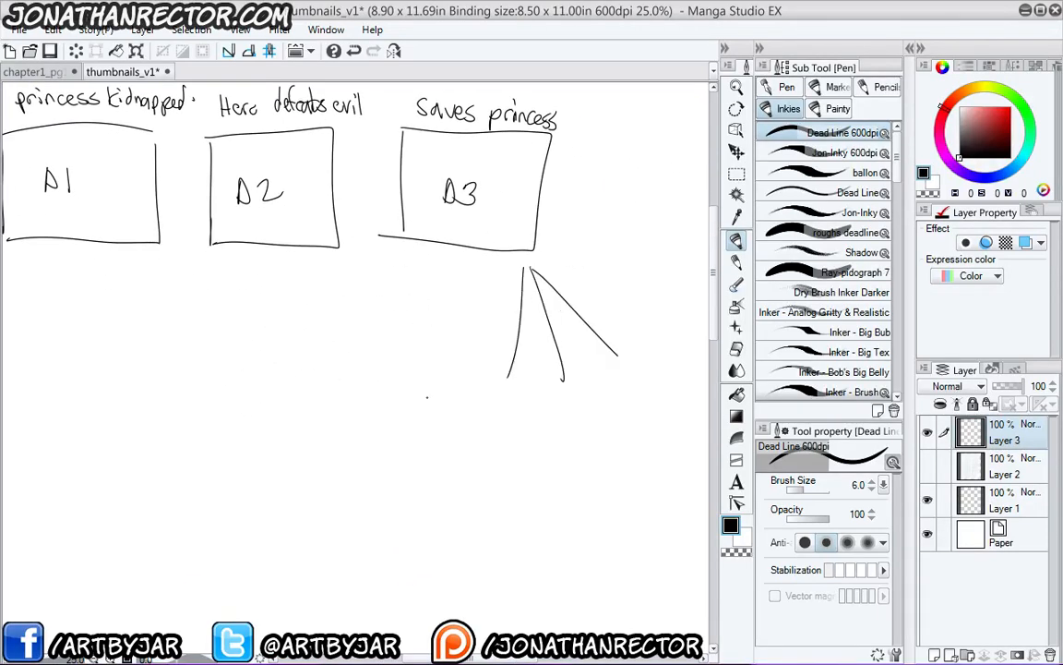
# - Draw three page boxes side by side beneath the lines fanning from the A3 box
pyautogui.moveTo(498, 450); pyautogui.dragTo(504, 499)
pyautogui.moveTo(387, 395); pyautogui.dragTo(395, 503)
pyautogui.moveTo(395, 503); pyautogui.dragTo(505, 497)
pyautogui.moveTo(504, 402); pyautogui.dragTo(524, 498)
pyautogui.moveTo(508, 399)
pyautogui.mouseDown()
pyautogui.moveTo(588, 507)
pyautogui.moveTo(514, 494)
pyautogui.mouseUp()
pyautogui.moveTo(622, 436)
pyautogui.mouseDown()
pyautogui.moveTo(487, 413)
pyautogui.moveTo(505, 475)
pyautogui.mouseUp()
pyautogui.moveTo(504, 473)
pyautogui.mouseDown()
pyautogui.moveTo(577, 376)
pyautogui.moveTo(474, 470)
pyautogui.mouseUp()
# - Label the three boxes below A3 as P1, P2 and P3
pyautogui.moveTo(284, 384); pyautogui.dragTo(283, 409)
pyautogui.moveTo(283, 385)
pyautogui.mouseDown()
pyautogui.moveTo(283, 400)
pyautogui.moveTo(301, 402)
pyautogui.mouseUp()
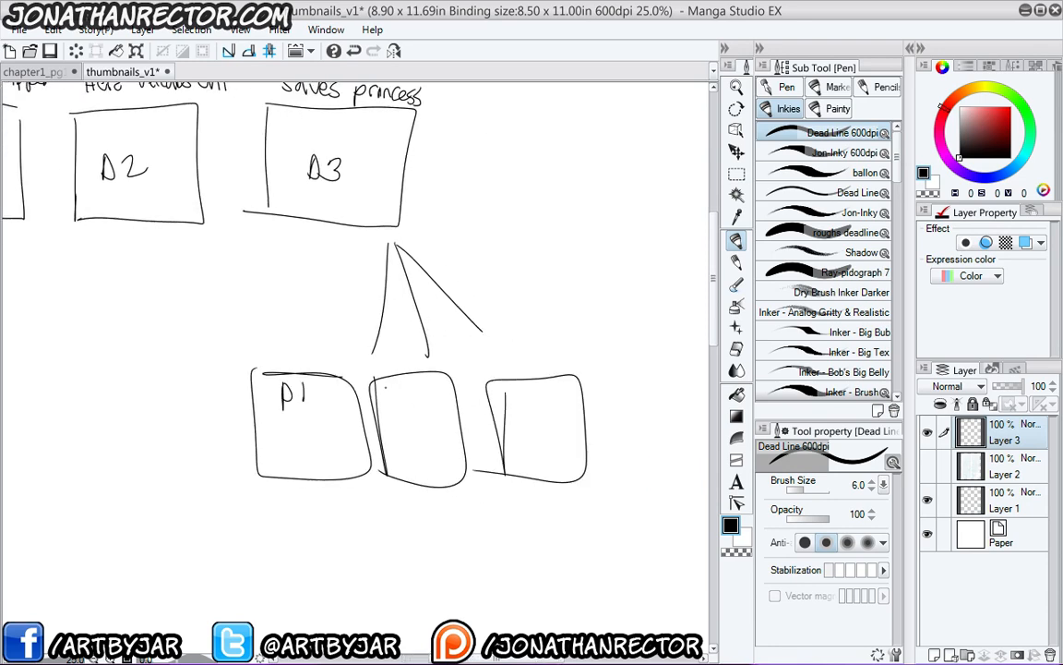
pyautogui.moveTo(386, 388); pyautogui.dragTo(385, 403)
pyautogui.moveTo(386, 387)
pyautogui.mouseDown()
pyautogui.moveTo(387, 397)
pyautogui.moveTo(432, 397)
pyautogui.mouseUp()
pyautogui.moveTo(520, 389); pyautogui.dragTo(520, 404)
pyautogui.moveTo(522, 388)
pyautogui.mouseDown()
pyautogui.moveTo(547, 389)
pyautogui.moveTo(534, 404)
pyautogui.mouseUp()
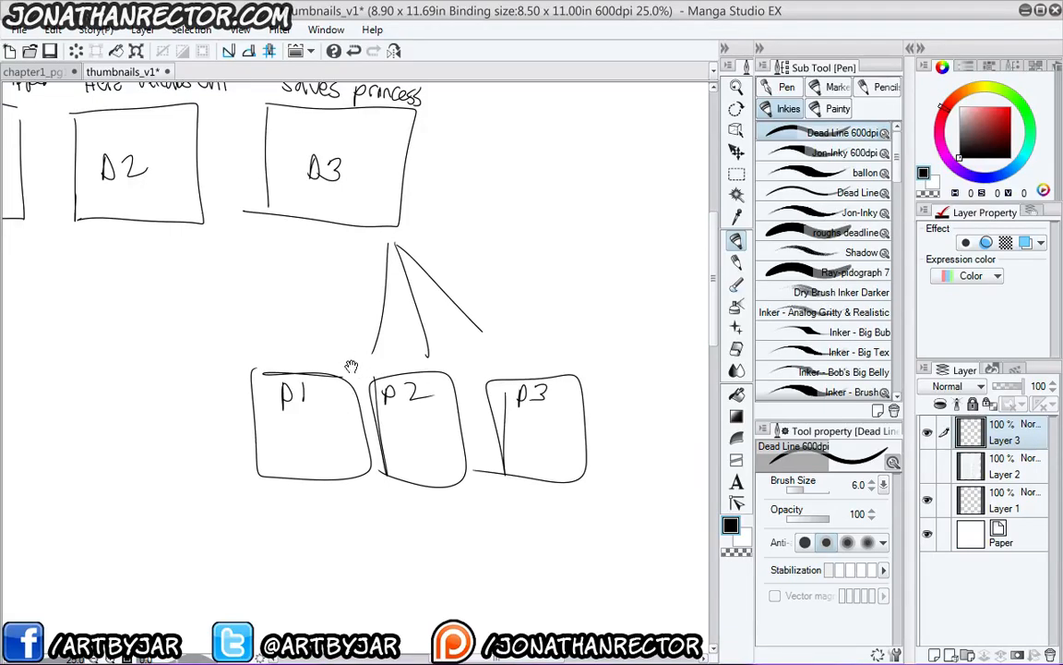
# - Handwrite "rescues princess from tower" above and beside the P3 box
pyautogui.moveTo(352, 365); pyautogui.dragTo(375, 408)
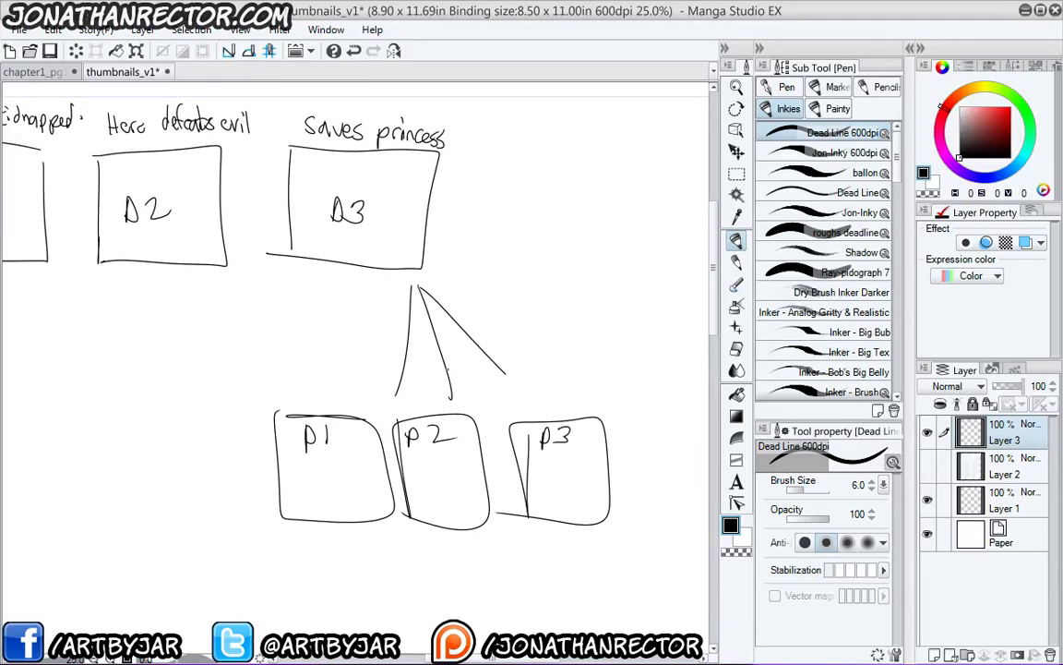
pyautogui.moveTo(517, 394); pyautogui.dragTo(548, 401)
pyautogui.moveTo(557, 393); pyautogui.dragTo(577, 404)
pyautogui.click(599, 401)
pyautogui.moveTo(598, 387)
pyautogui.mouseDown()
pyautogui.moveTo(598, 397)
pyautogui.moveTo(624, 401)
pyautogui.moveTo(666, 395)
pyautogui.moveTo(611, 432)
pyautogui.moveTo(663, 427)
pyautogui.moveTo(646, 450)
pyautogui.moveTo(663, 452)
pyautogui.mouseUp()
pyautogui.moveTo(664, 446); pyautogui.dragTo(678, 447)
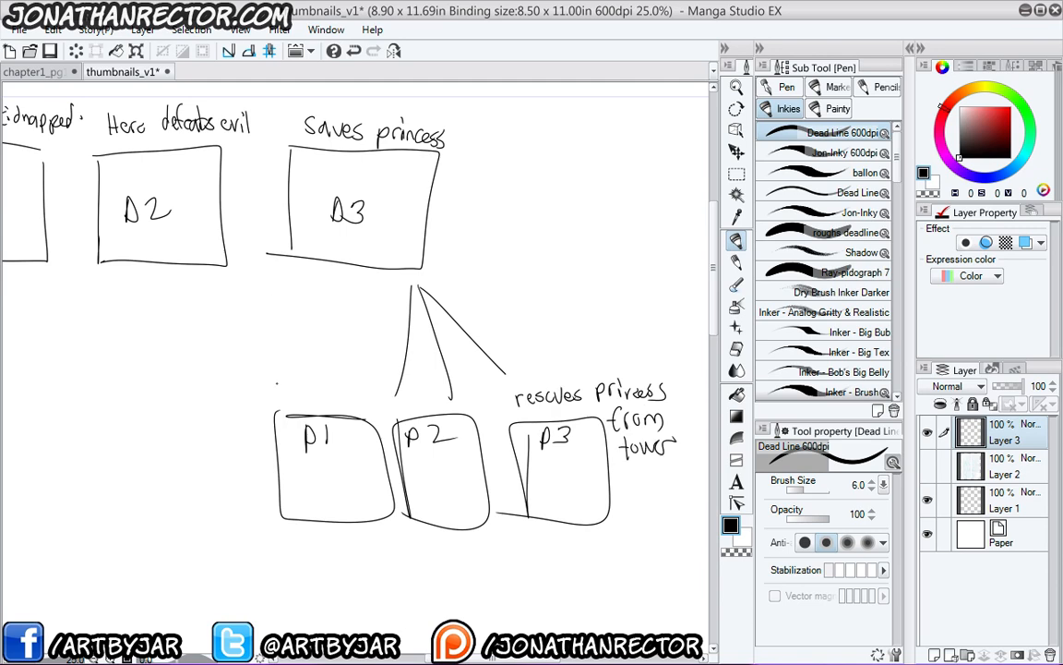
# - Handwrite "evil guy has princess captive" above the P1 box
pyautogui.moveTo(274, 375); pyautogui.dragTo(288, 371)
pyautogui.moveTo(293, 373); pyautogui.dragTo(321, 388)
pyautogui.moveTo(331, 369); pyautogui.dragTo(345, 388)
pyautogui.moveTo(268, 382)
pyautogui.mouseDown()
pyautogui.moveTo(275, 399)
pyautogui.moveTo(365, 392)
pyautogui.mouseUp()
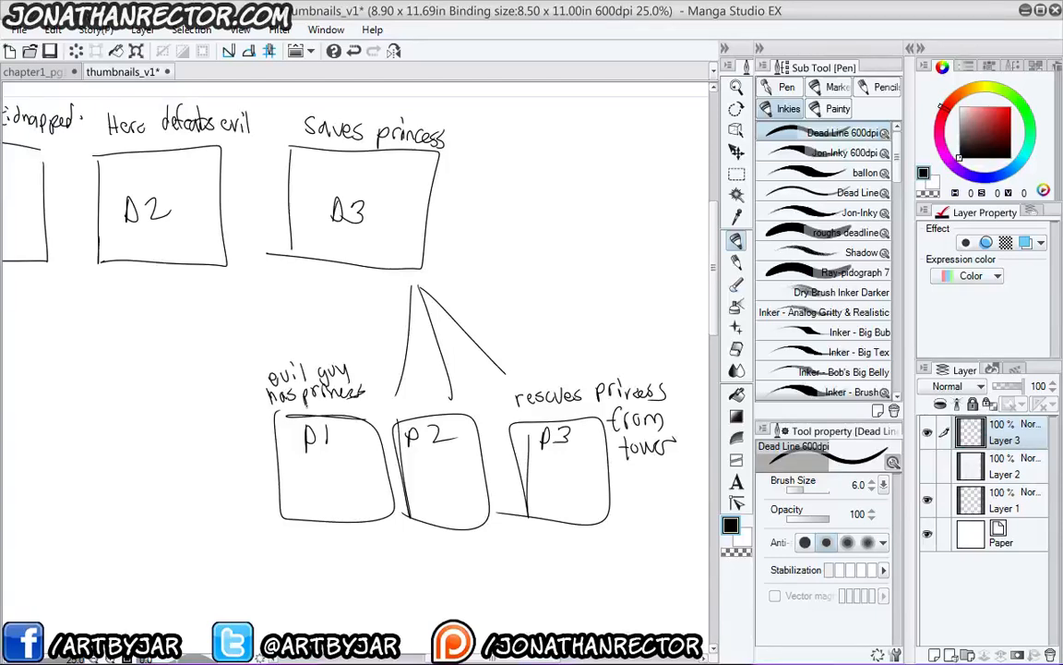
pyautogui.moveTo(281, 408); pyautogui.dragTo(347, 410)
# - Handwrite "hero defeat villain" above the P2 box
pyautogui.moveTo(401, 375)
pyautogui.mouseDown()
pyautogui.moveTo(412, 397)
pyautogui.moveTo(451, 398)
pyautogui.mouseUp()
pyautogui.moveTo(410, 395)
pyautogui.mouseDown()
pyautogui.moveTo(438, 413)
pyautogui.moveTo(496, 387)
pyautogui.moveTo(501, 402)
pyautogui.mouseUp()
pyautogui.moveTo(501, 394); pyautogui.dragTo(510, 396)
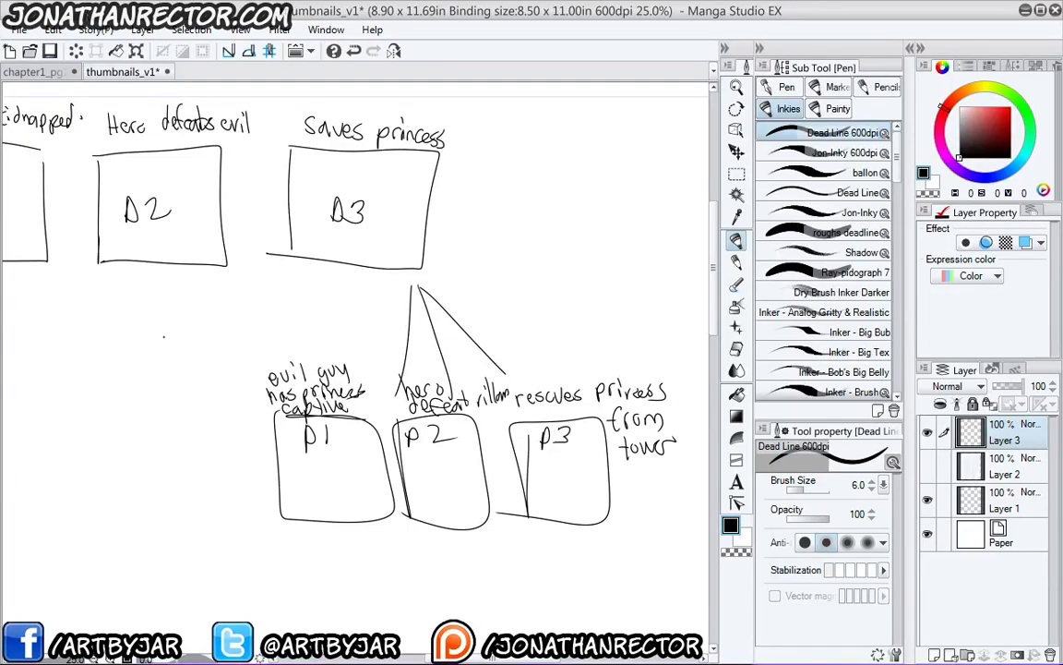
# - Draw three lines fanning downward from below the A2 box
pyautogui.moveTo(222, 447); pyautogui.dragTo(394, 461)
pyautogui.moveTo(329, 307)
pyautogui.mouseDown()
pyautogui.moveTo(379, 403)
pyautogui.moveTo(320, 415)
pyautogui.mouseUp()
pyautogui.moveTo(323, 294); pyautogui.dragTo(211, 417)
# - Draw three page boxes in a row beneath the lines fanning from the A2 box
pyautogui.moveTo(384, 523)
pyautogui.mouseDown()
pyautogui.moveTo(412, 418)
pyautogui.moveTo(425, 422)
pyautogui.mouseUp()
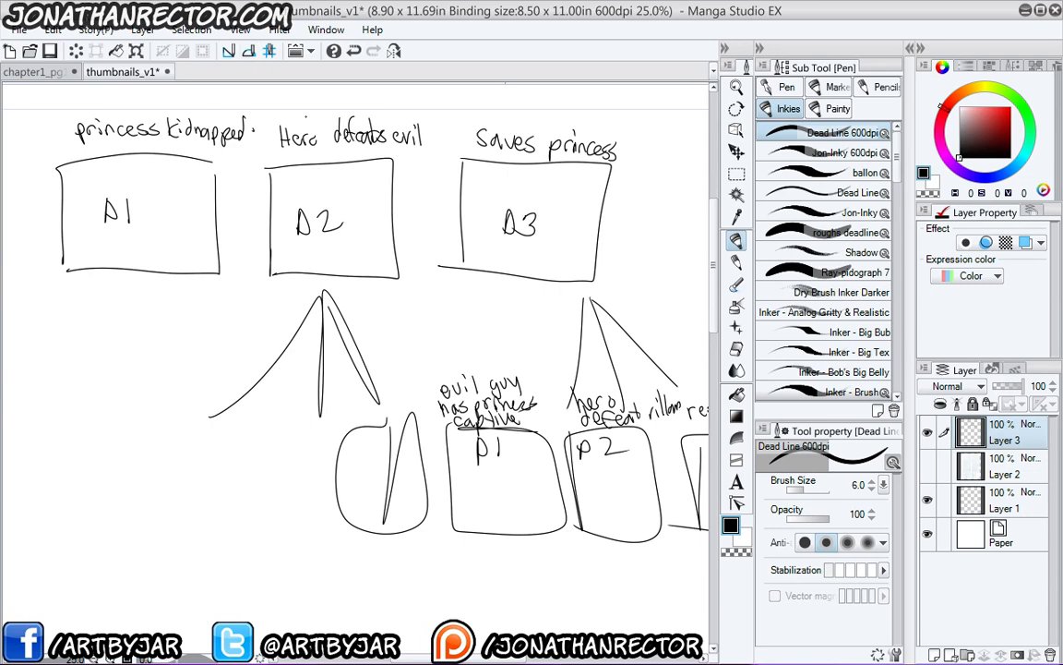
pyautogui.moveTo(347, 421)
pyautogui.mouseDown()
pyautogui.moveTo(412, 420)
pyautogui.moveTo(349, 470)
pyautogui.mouseUp()
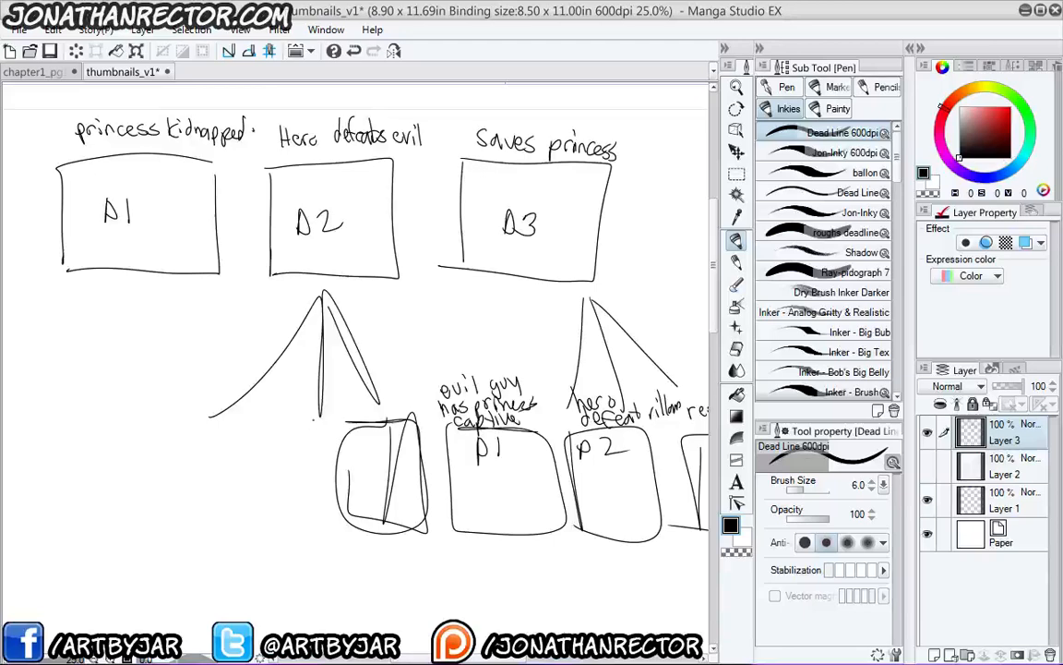
pyautogui.moveTo(233, 422)
pyautogui.mouseDown()
pyautogui.moveTo(235, 499)
pyautogui.moveTo(240, 434)
pyautogui.mouseUp()
pyautogui.moveTo(140, 421)
pyautogui.mouseDown()
pyautogui.moveTo(214, 420)
pyautogui.moveTo(154, 431)
pyautogui.mouseUp()
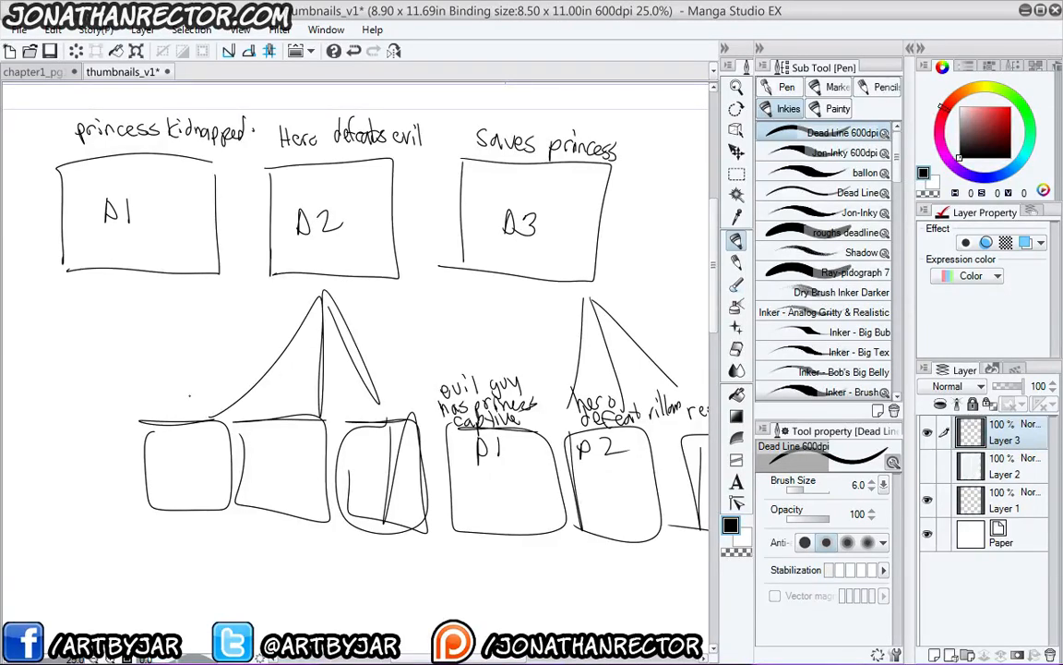
# - Draw three lines fanning downward from below the A1 box
pyautogui.moveTo(99, 300); pyautogui.dragTo(131, 372)
pyautogui.moveTo(94, 286)
pyautogui.mouseDown()
pyautogui.moveTo(86, 383)
pyautogui.moveTo(17, 360)
pyautogui.mouseUp()
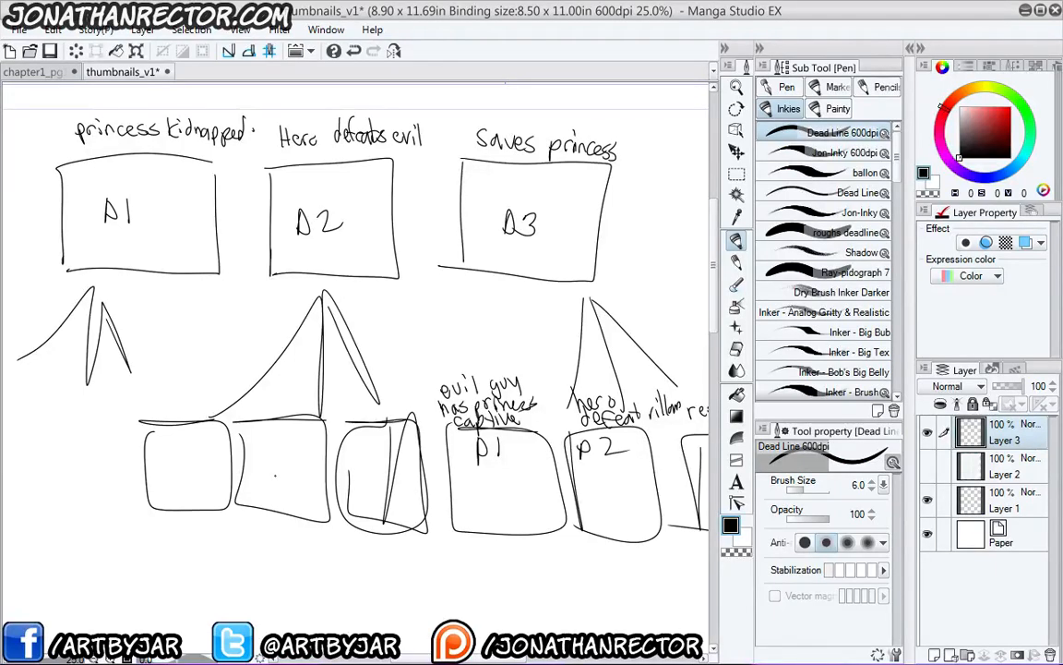
pyautogui.moveTo(369, 532); pyautogui.dragTo(230, 377)
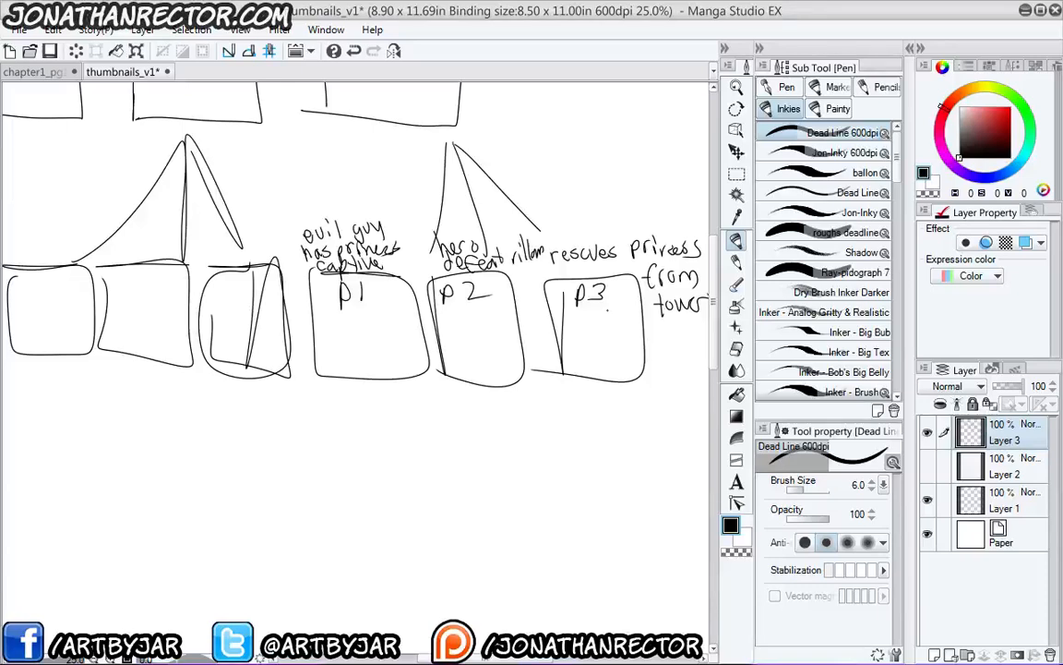
# - Examine the chapter1_pg1 rough and the Jesop King Chapter 1 page thumbnails in thumbnails_v1
pyautogui.click(41, 71)
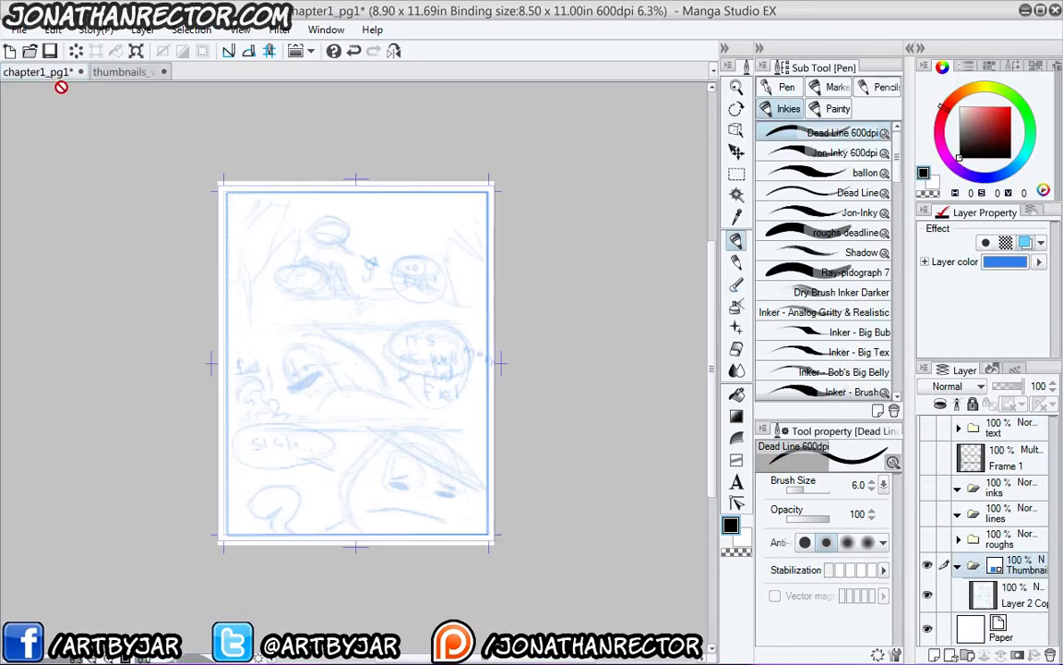
pyautogui.click(118, 72)
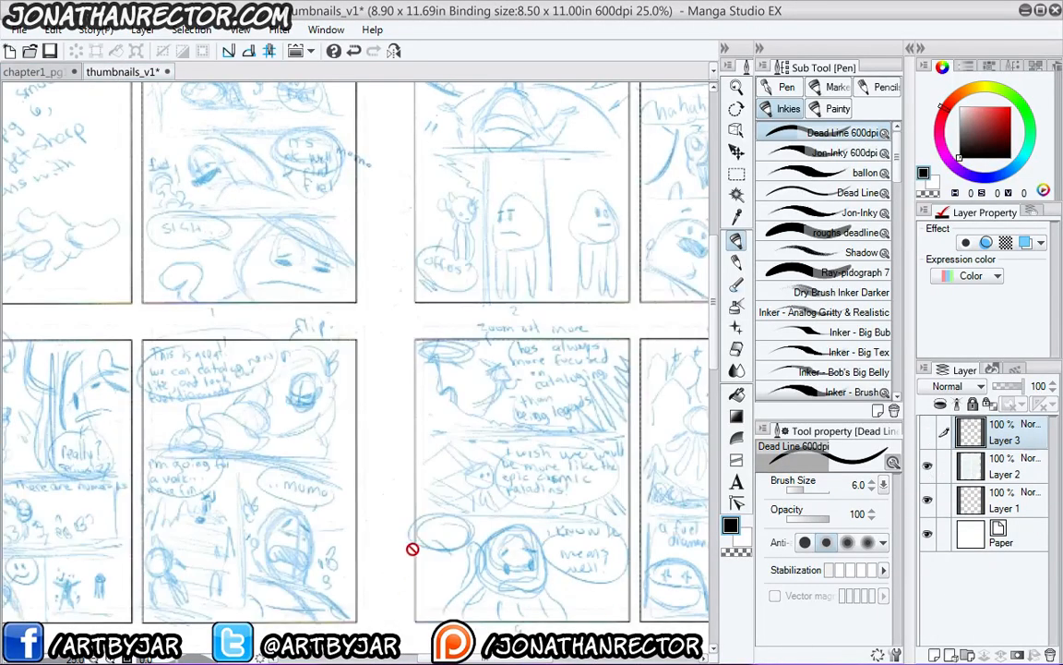
pyautogui.scroll(-1, 311, 344)
pyautogui.moveTo(713, 369); pyautogui.dragTo(720, 461)
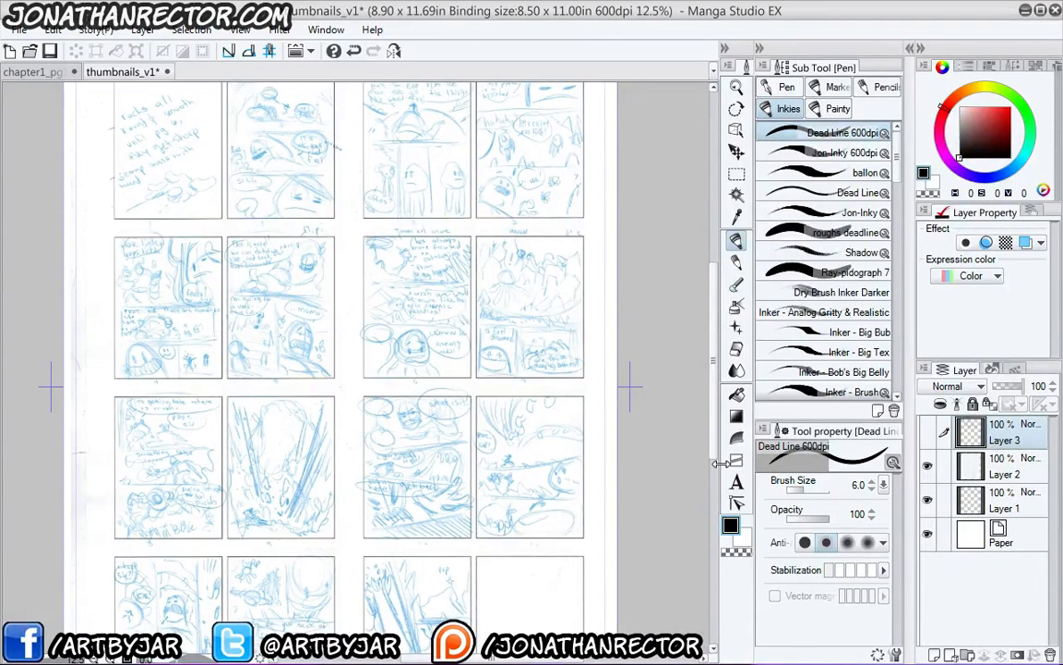
pyautogui.scroll(2, 357, 132)
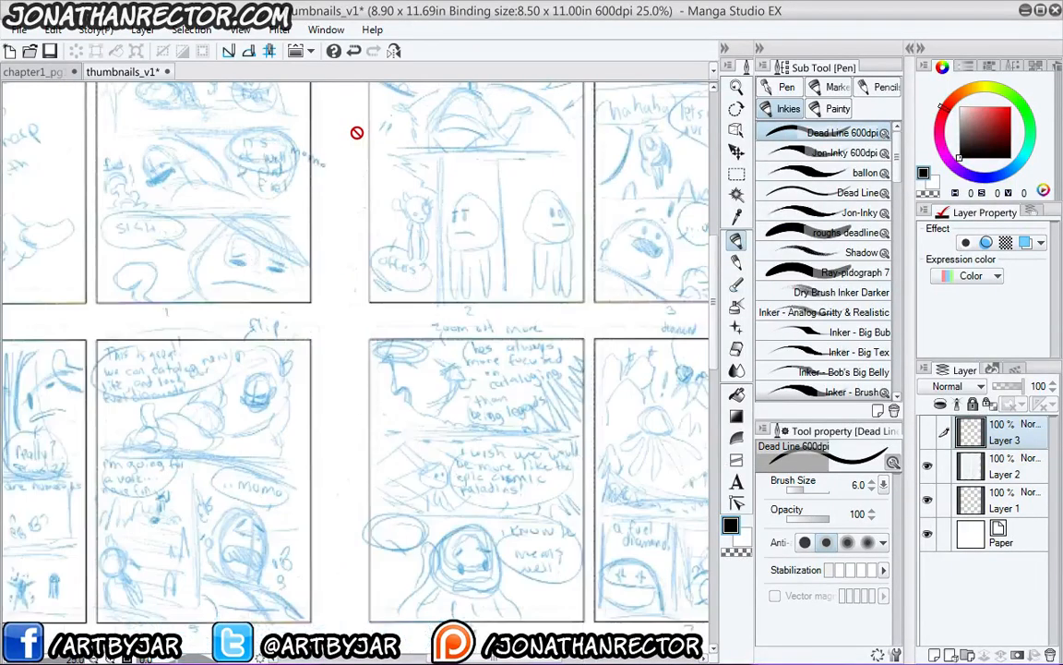
pyautogui.moveTo(346, 395); pyautogui.dragTo(213, 316)
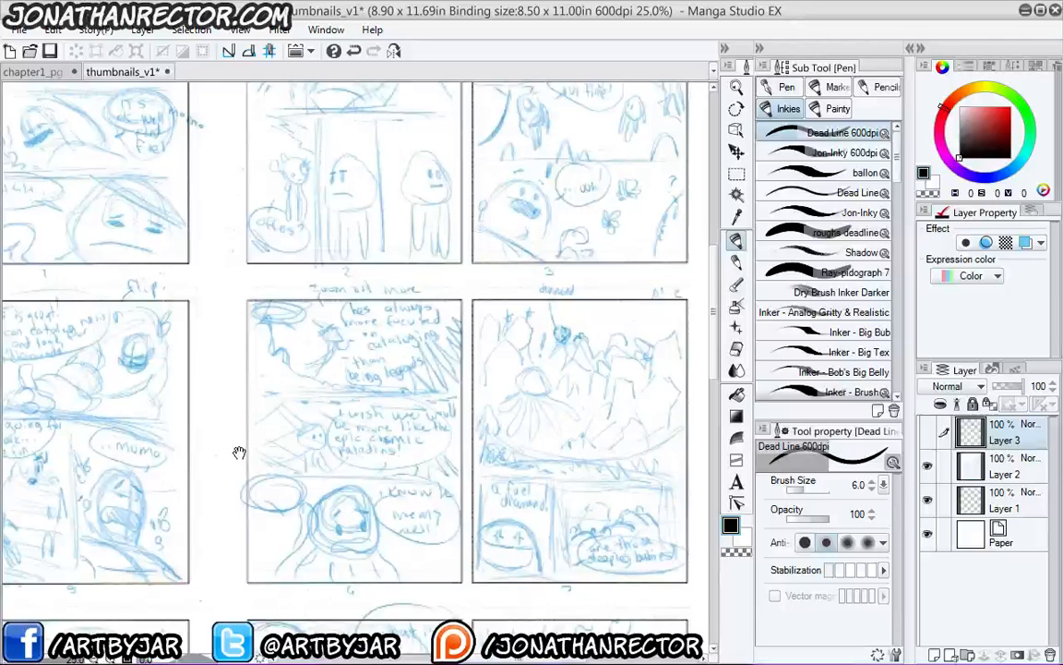
pyautogui.moveTo(505, 298); pyautogui.dragTo(463, 302)
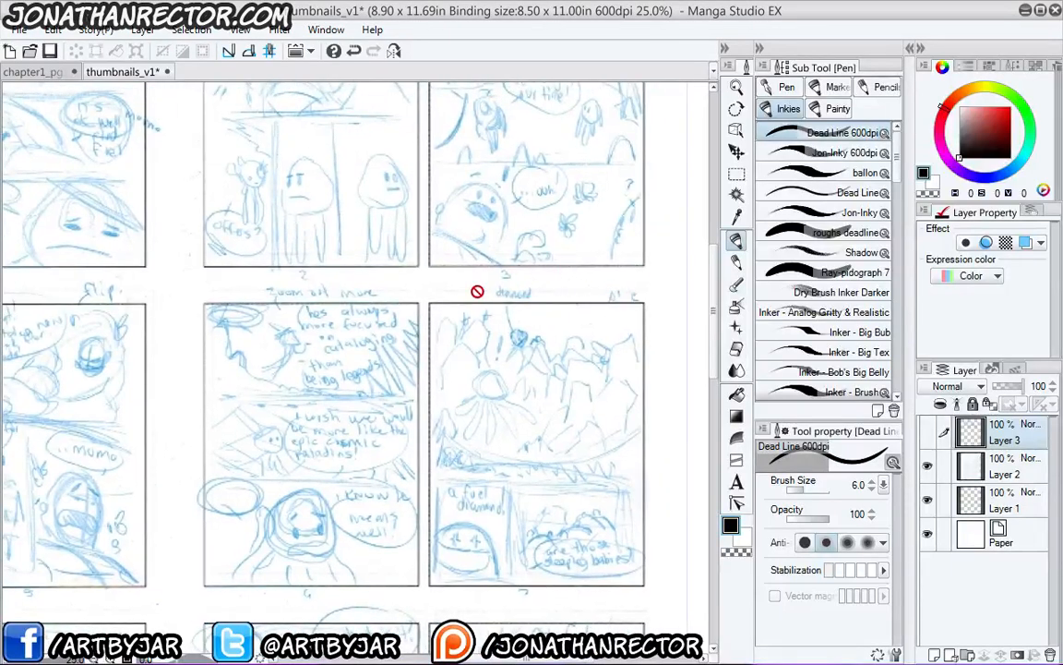
pyautogui.moveTo(260, 360); pyautogui.dragTo(310, 419)
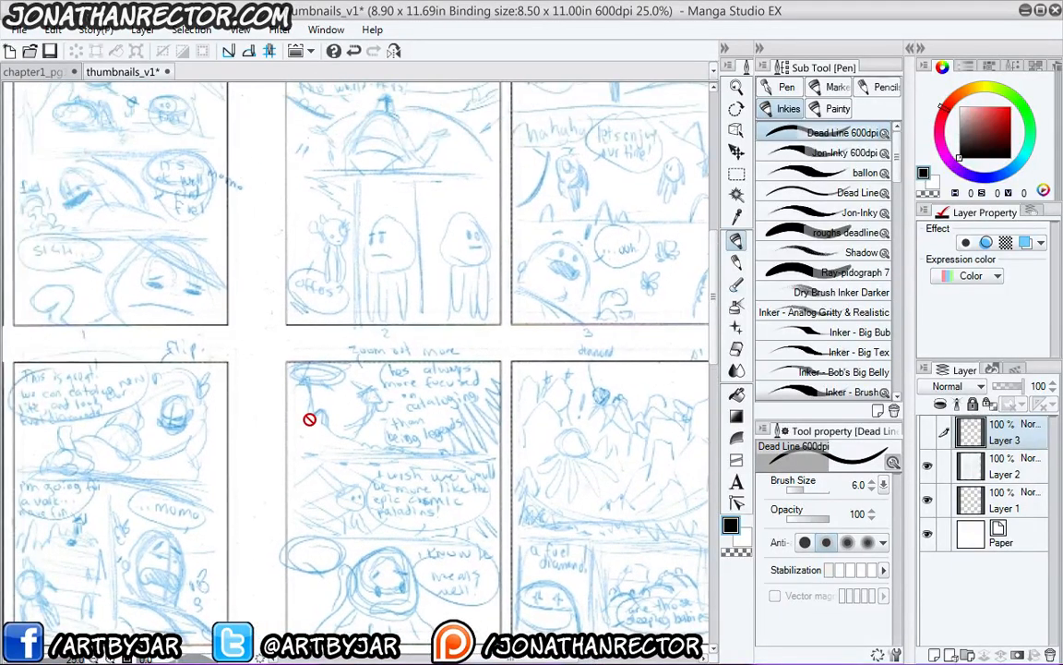
pyautogui.scroll(-2, 310, 419)
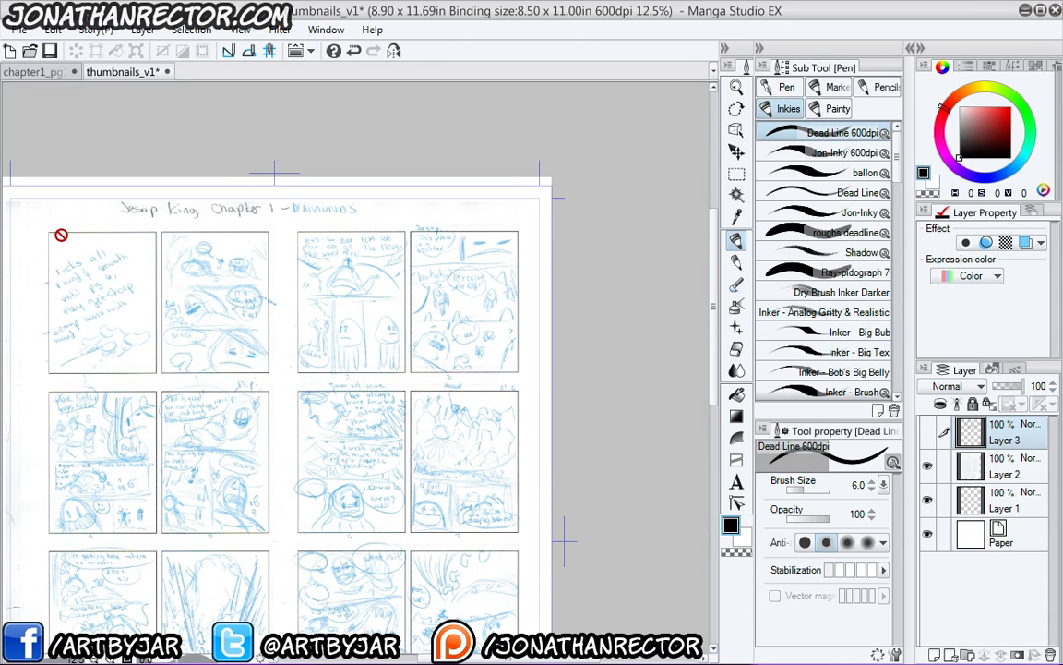
pyautogui.scroll(-3, 646, 323)
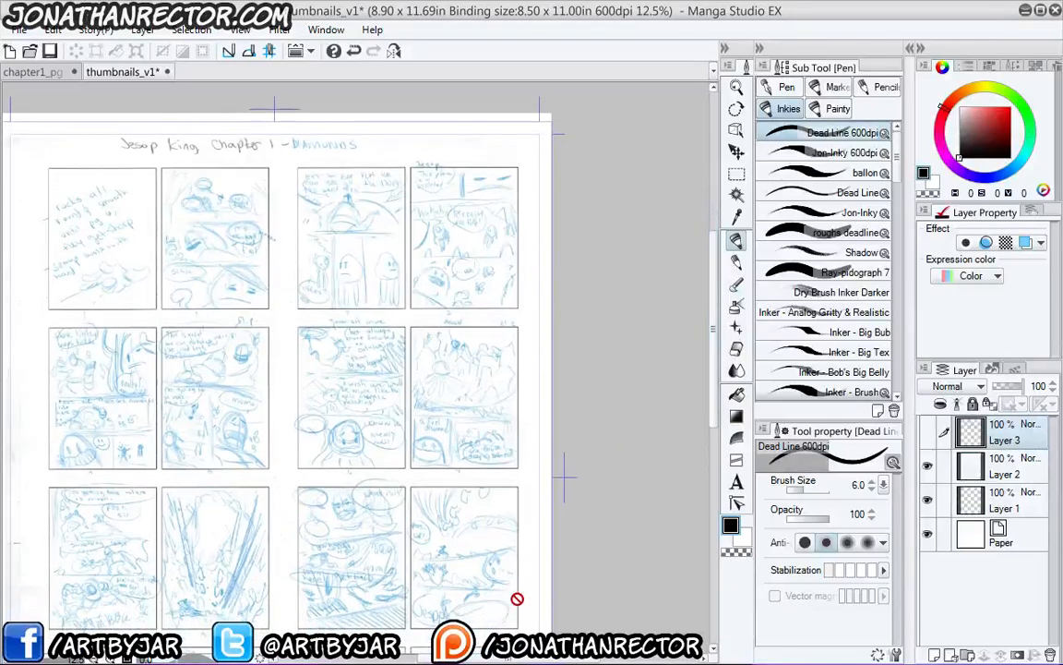
pyautogui.moveTo(510, 658); pyautogui.dragTo(480, 658)
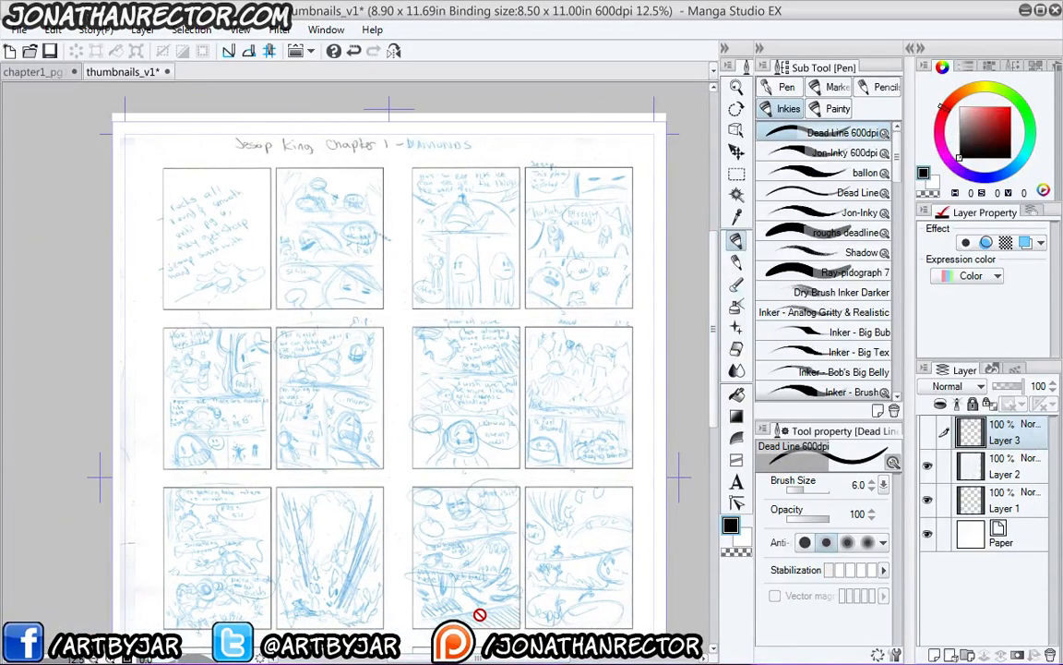
# - Hide Layer 1 and Layer 2 and show the story diagram on Layer 3
pyautogui.click(927, 465)
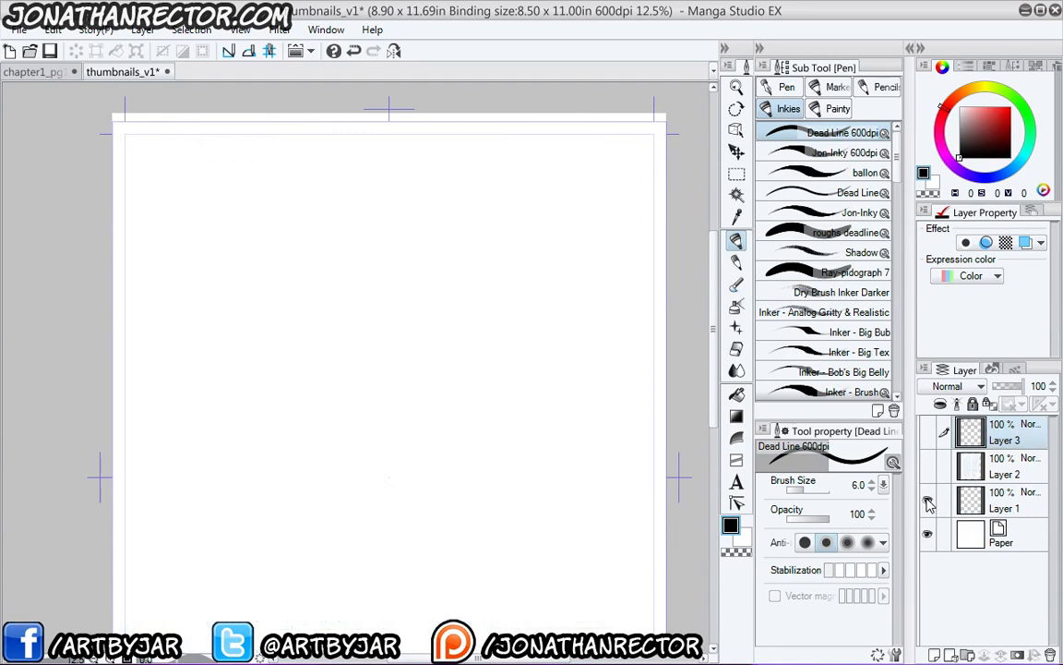
pyautogui.click(927, 467)
pyautogui.click(927, 465)
pyautogui.click(926, 431)
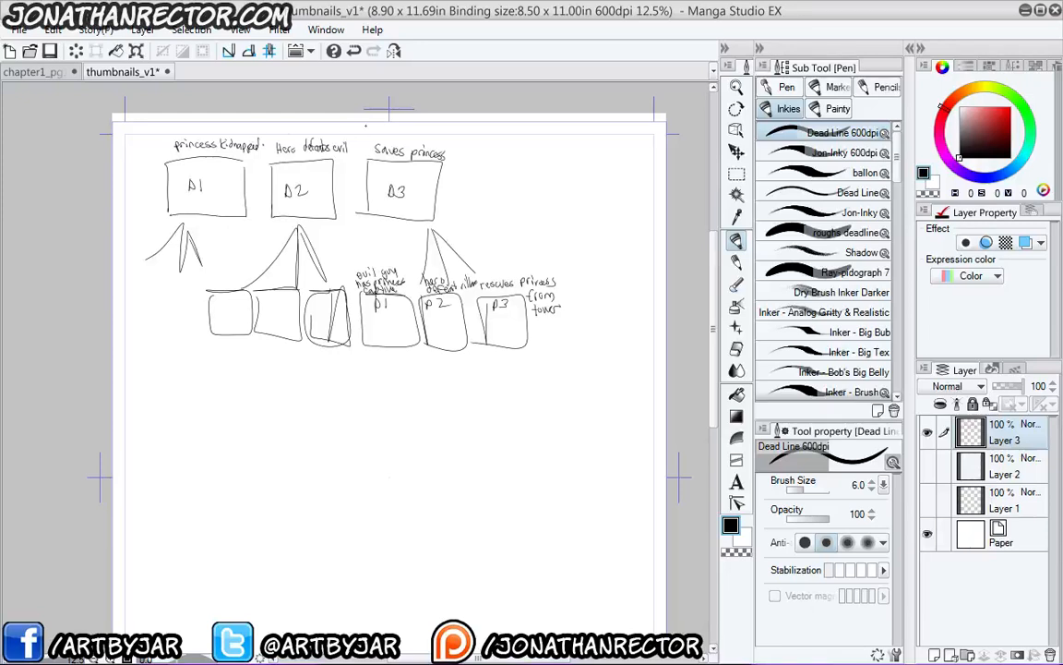
# - Annotate the diagram with an A1-to-A3 arc, circled numbers above it, a stroke by A1, a circle between A2 and A3, and curves around P3
pyautogui.moveTo(365, 126)
pyautogui.mouseDown()
pyautogui.moveTo(307, 120)
pyautogui.moveTo(202, 143)
pyautogui.moveTo(323, 118)
pyautogui.moveTo(334, 129)
pyautogui.moveTo(280, 125)
pyautogui.moveTo(324, 125)
pyautogui.mouseUp()
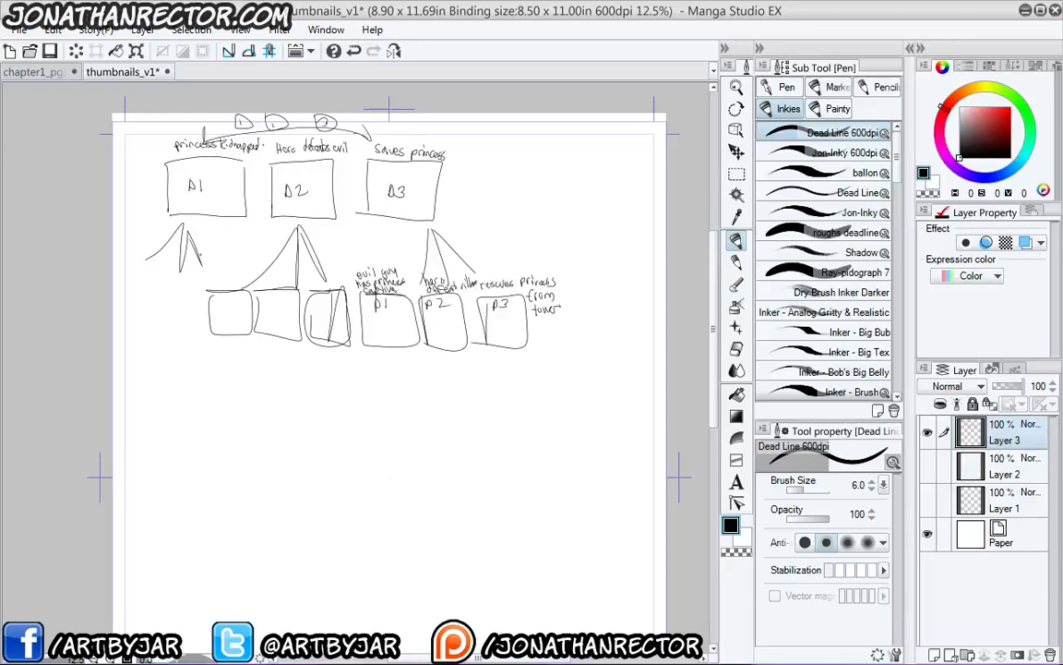
pyautogui.moveTo(229, 201); pyautogui.dragTo(214, 242)
pyautogui.moveTo(347, 166); pyautogui.dragTo(343, 168)
pyautogui.moveTo(568, 310)
pyautogui.mouseDown()
pyautogui.moveTo(513, 263)
pyautogui.moveTo(524, 374)
pyautogui.mouseUp()
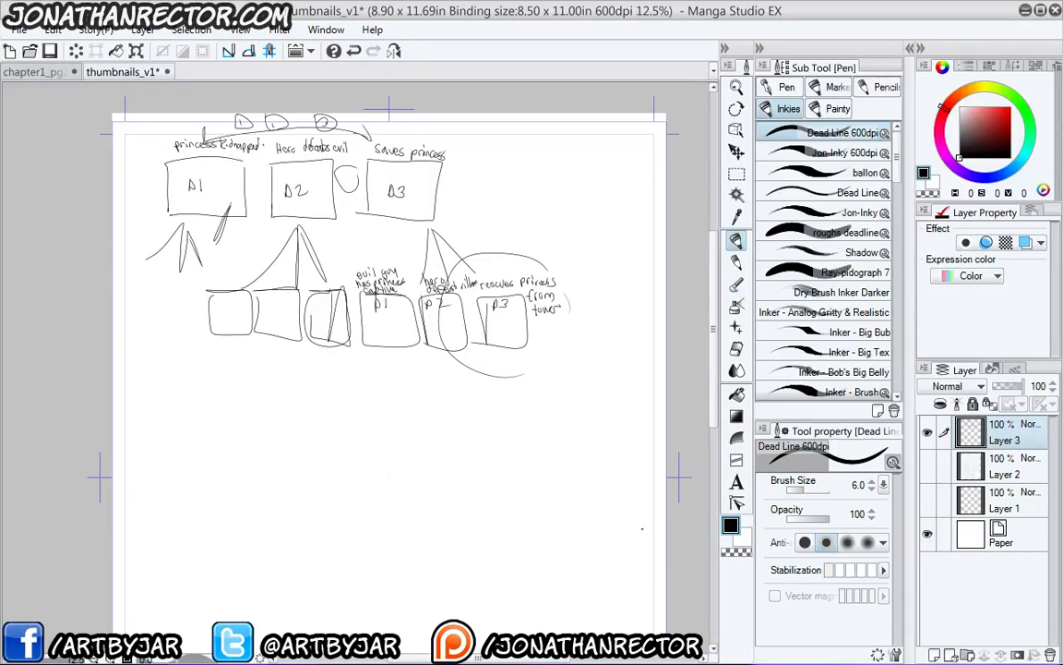
# - Hide Layer 3, show the Layer 2 thumbnails and examine the first page thumbnail close up
pyautogui.click(927, 430)
pyautogui.click(926, 464)
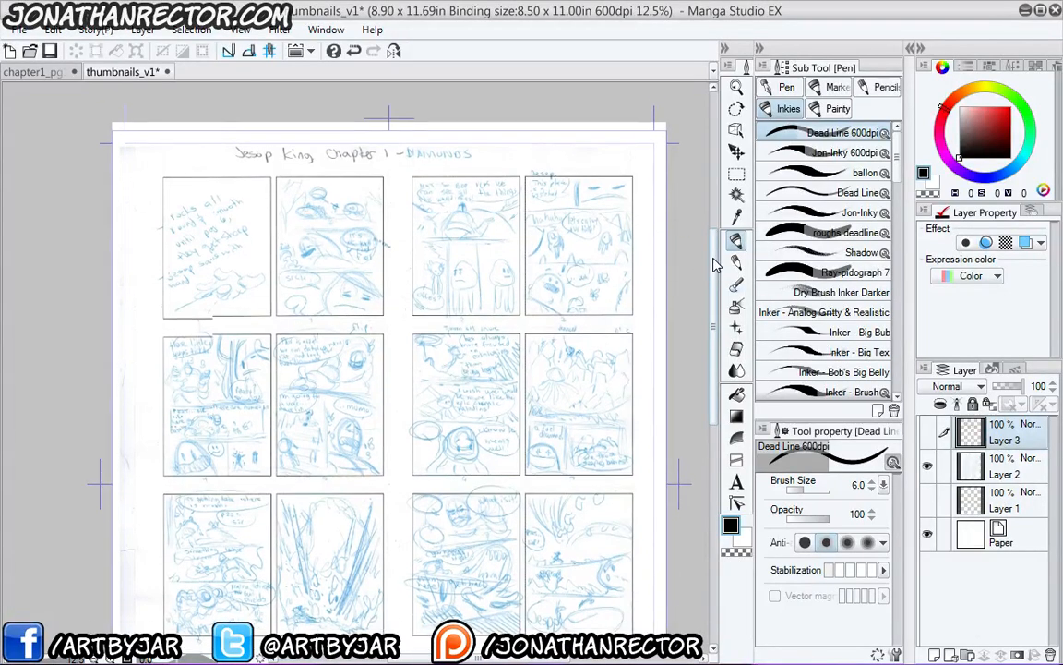
pyautogui.scroll(-2, 711, 263)
pyautogui.hotkey('ctrl', '+')
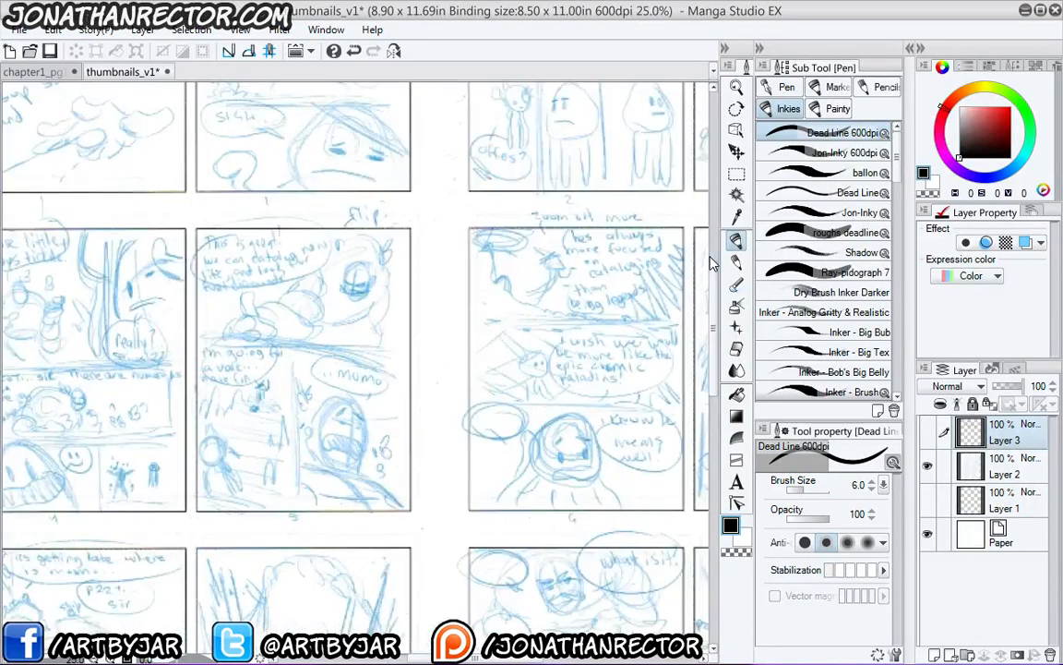
pyautogui.moveTo(292, 367); pyautogui.dragTo(344, 503)
pyautogui.hotkey('ctrl', '+')
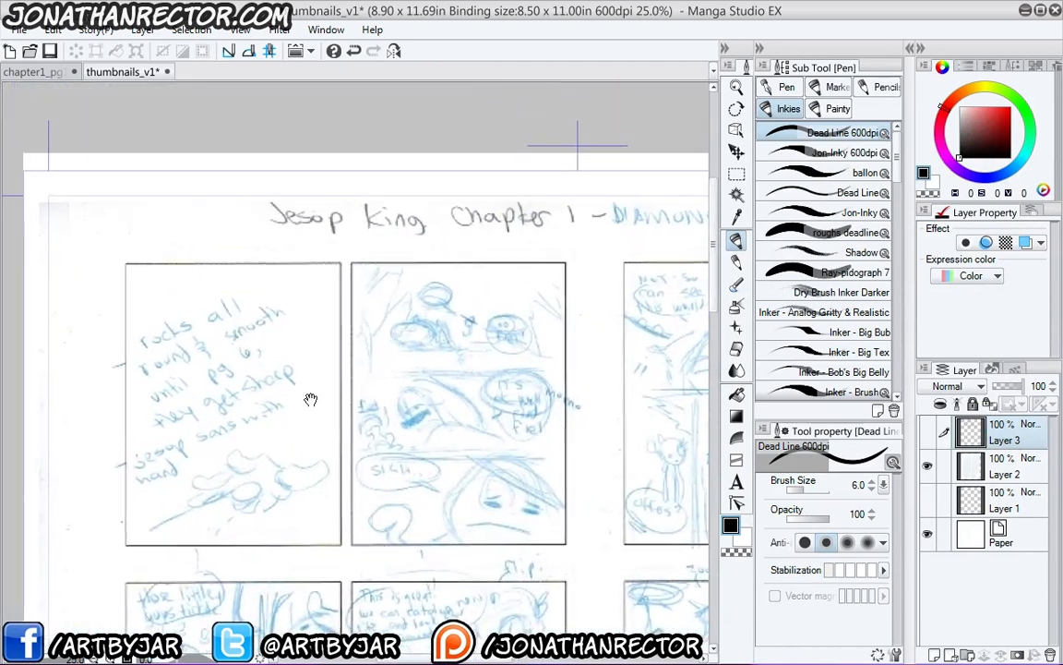
pyautogui.moveTo(309, 397)
pyautogui.mouseDown()
pyautogui.moveTo(273, 396)
pyautogui.moveTo(214, 281)
pyautogui.mouseUp()
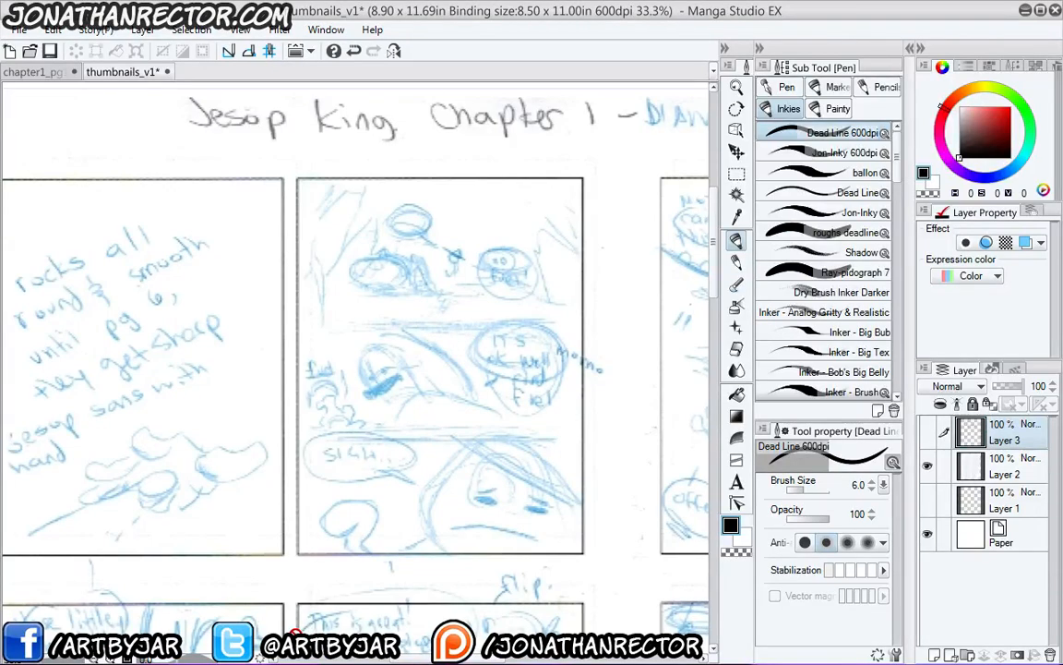
# - Examine the remaining rows of page thumbnails down to the end of the sheet
pyautogui.scroll(-2, 296, 635)
pyautogui.moveTo(415, 477); pyautogui.dragTo(445, 247)
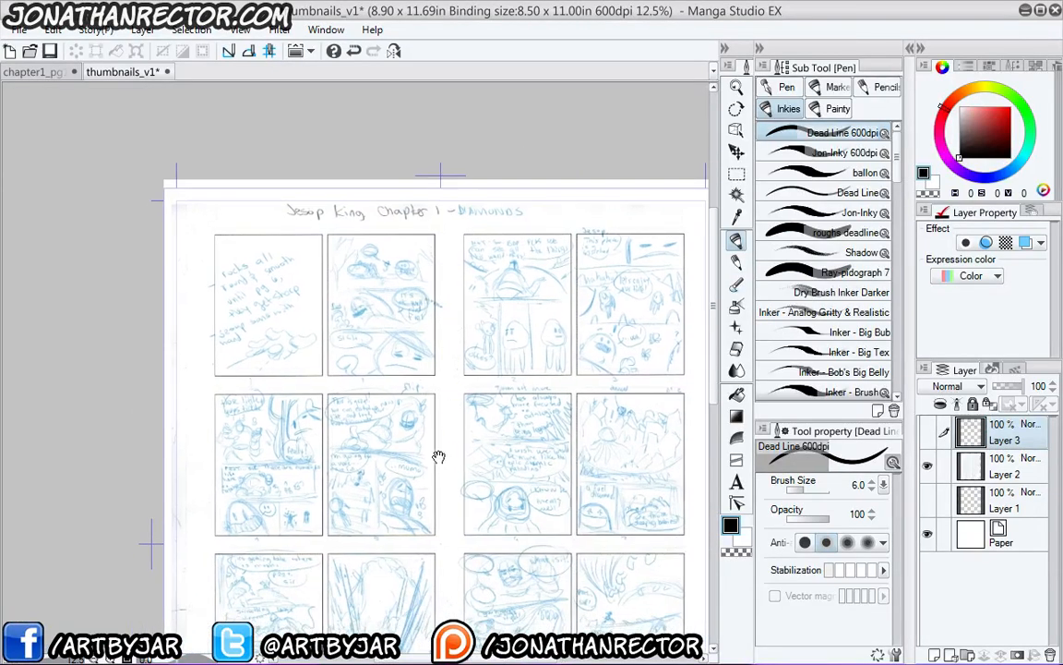
pyautogui.moveTo(439, 456); pyautogui.dragTo(396, 242)
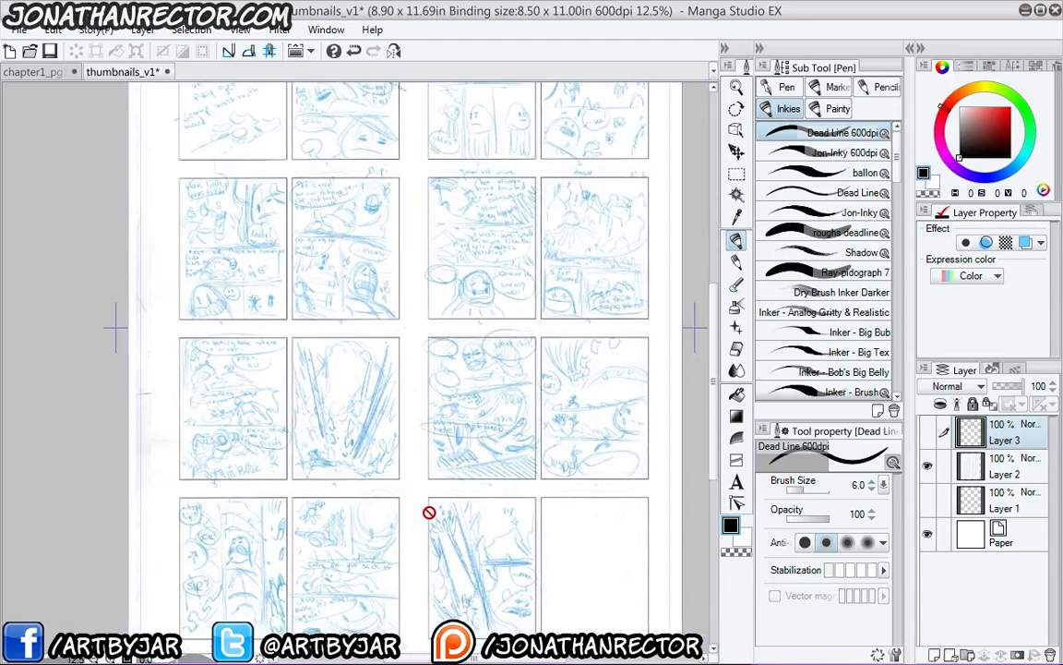
pyautogui.scroll(-1, 442, 484)
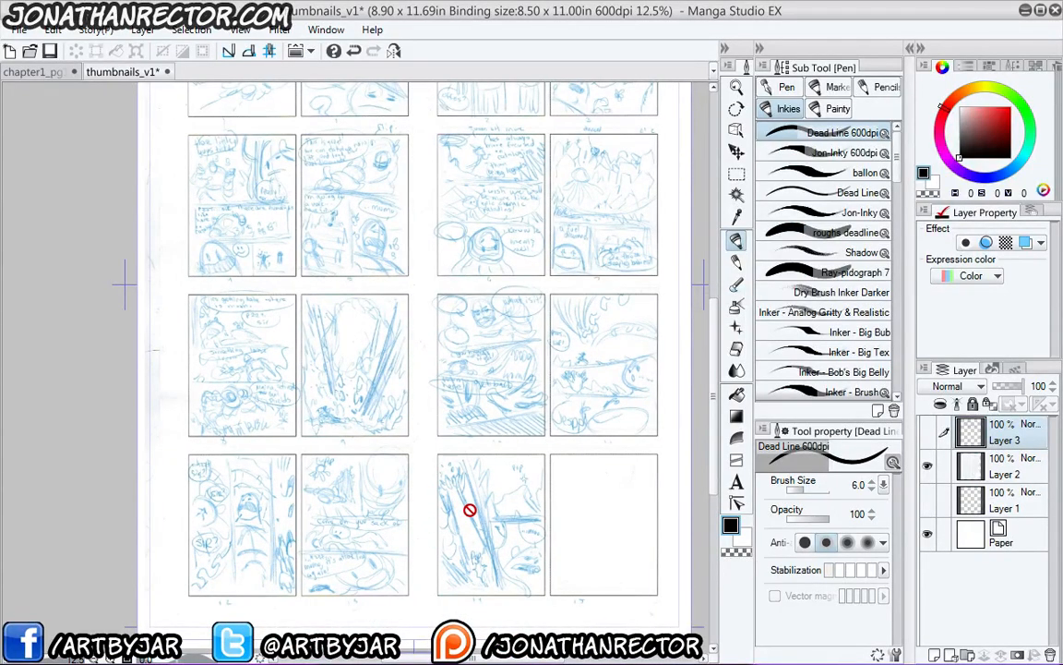
pyautogui.scroll(1, 417, 510)
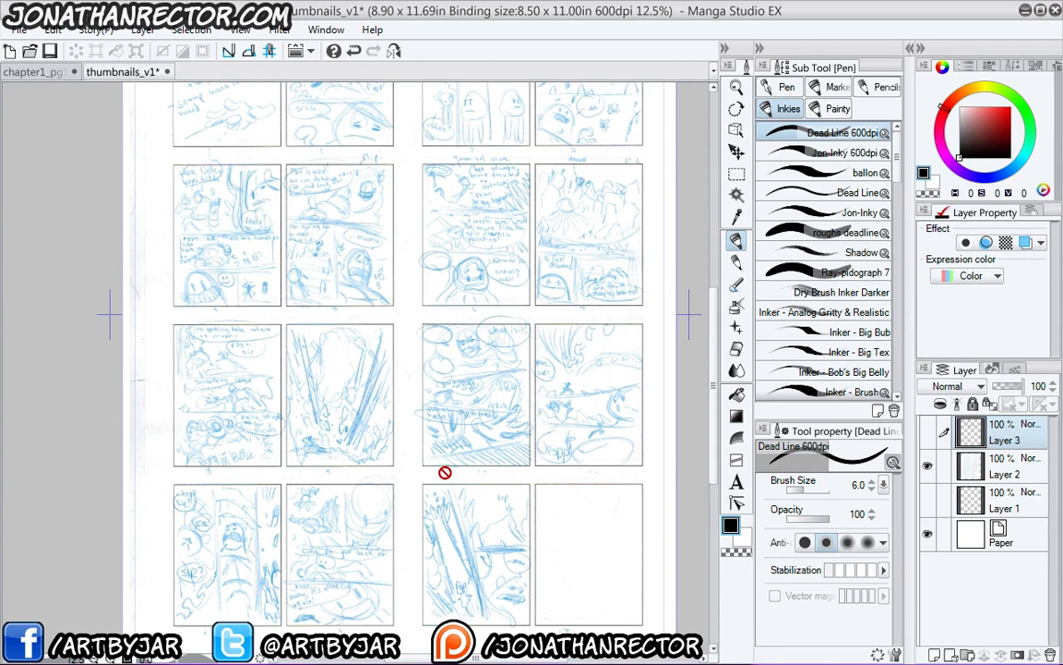
pyautogui.moveTo(374, 478)
pyautogui.mouseDown()
pyautogui.moveTo(369, 507)
pyautogui.moveTo(374, 433)
pyautogui.moveTo(373, 463)
pyautogui.mouseUp()
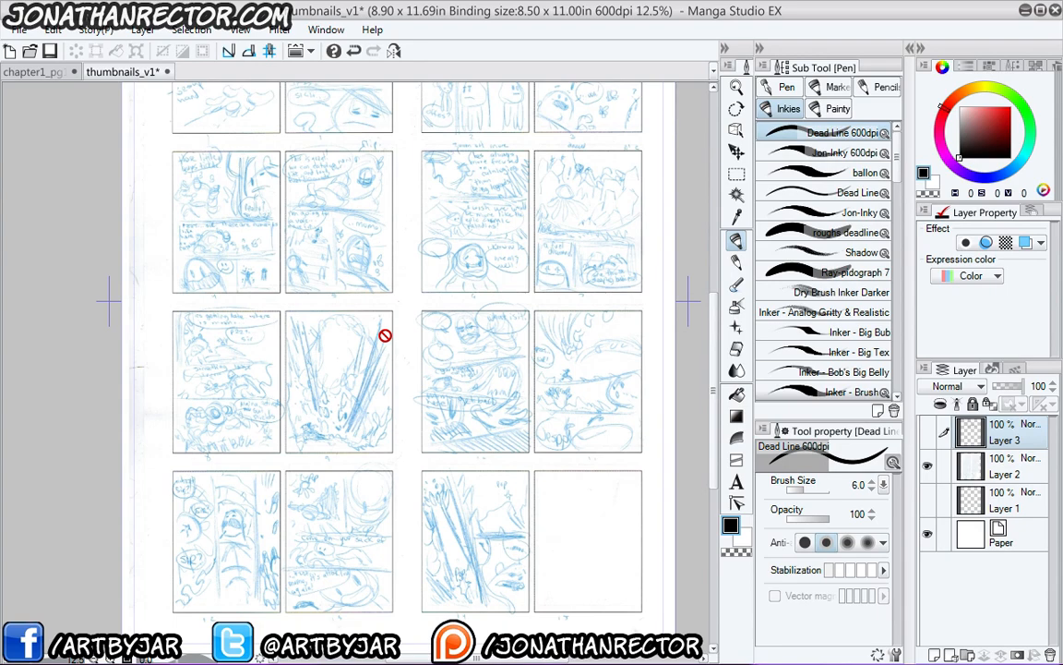
# - Close the thumbnails_v1 document without saving and bring the thumbnail sketch of chapter1_pg1 into close view
pyautogui.click(167, 72)
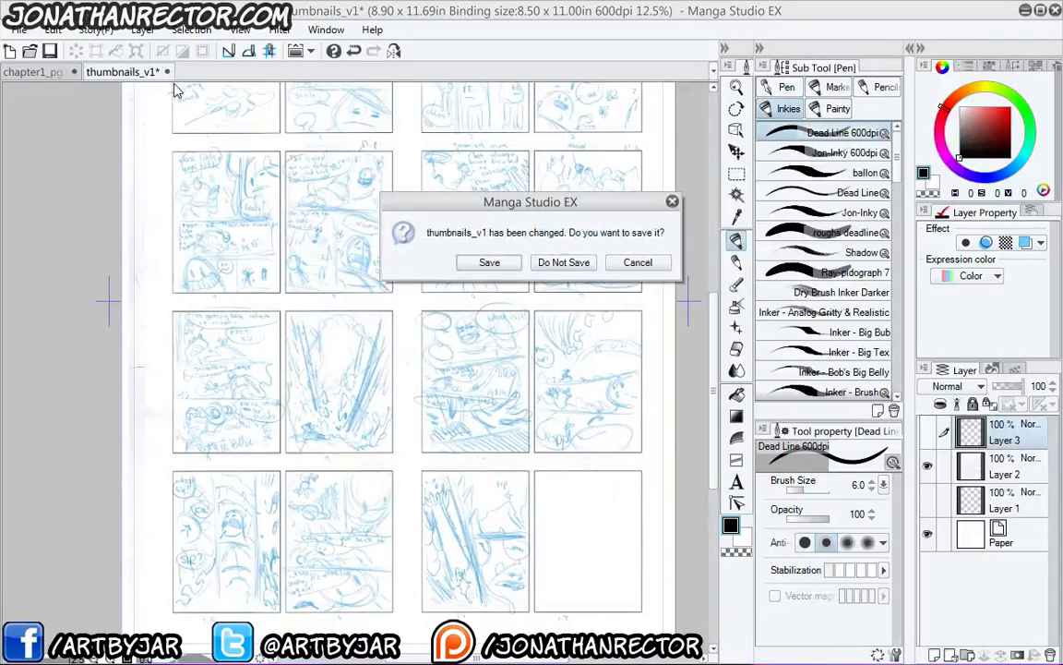
pyautogui.click(561, 268)
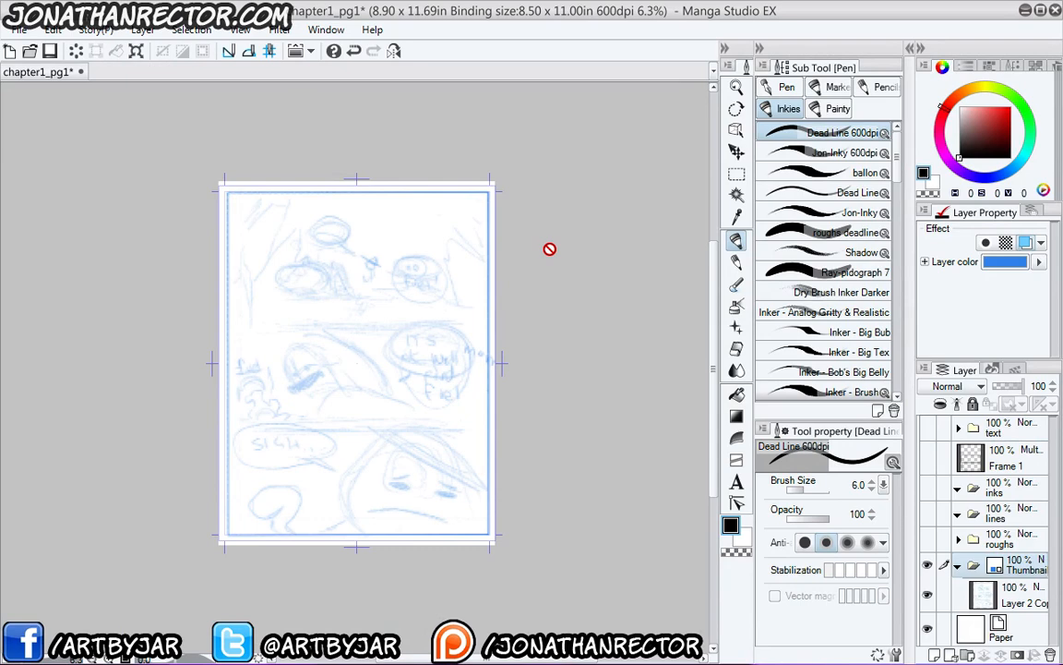
pyautogui.scroll(2, 550, 248)
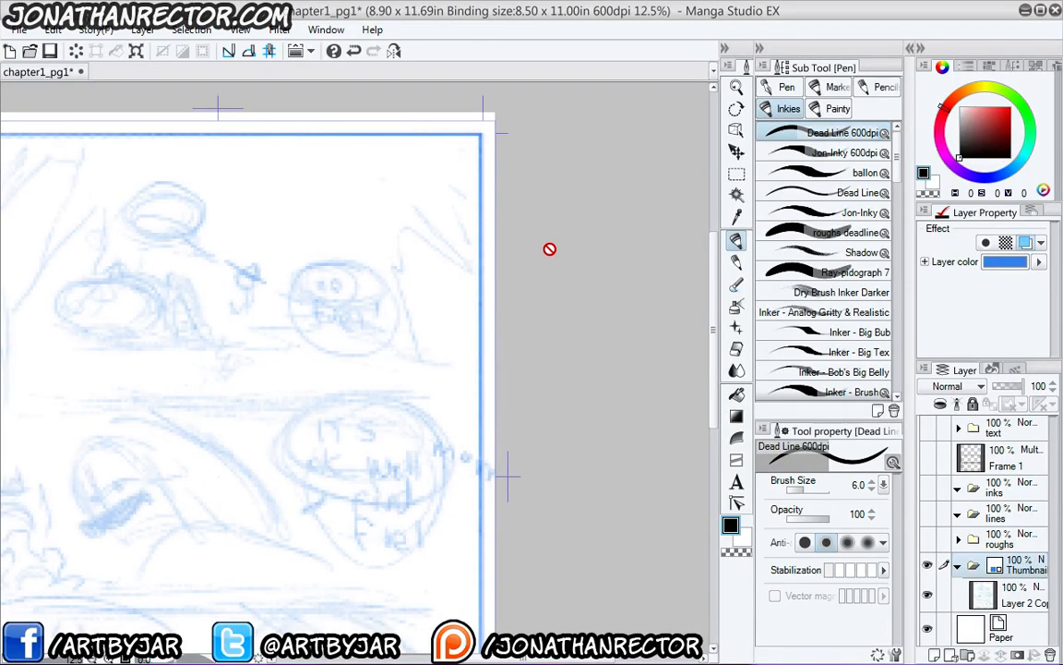
pyautogui.moveTo(344, 427); pyautogui.dragTo(525, 372)
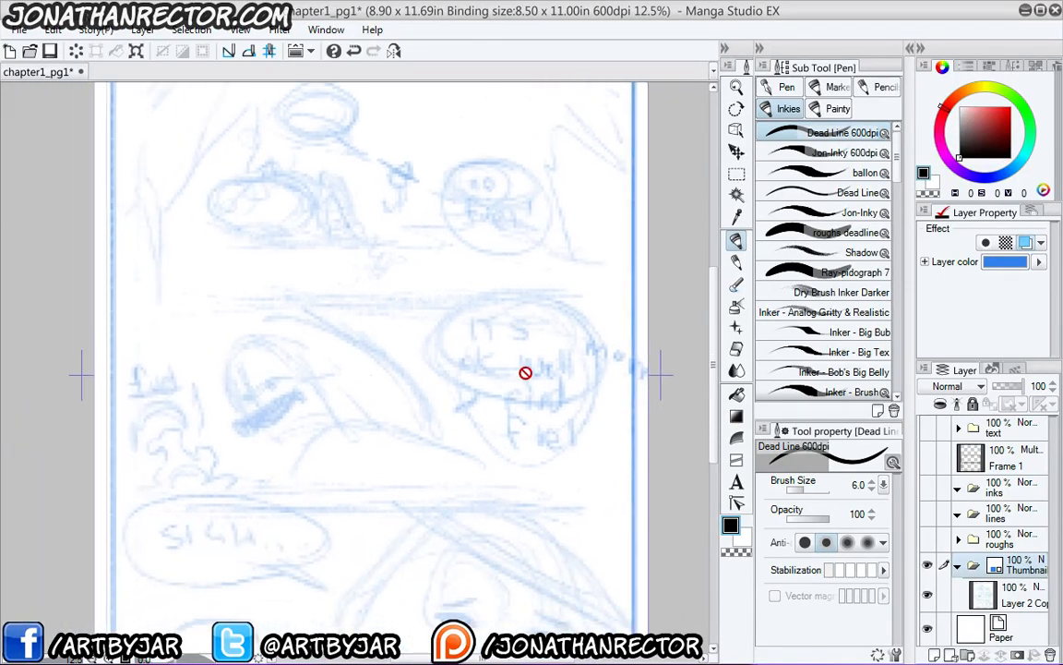
# - Show the Frame 1 panel borders and the roughs folder over the page's thumbnail sketch
pyautogui.click(928, 539)
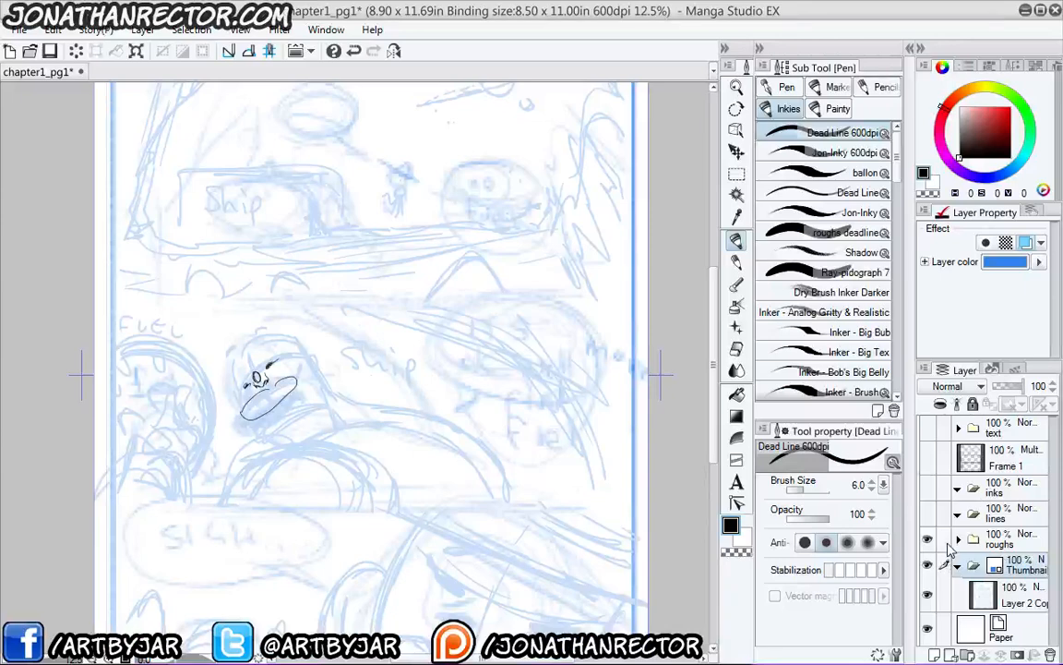
pyautogui.click(928, 539)
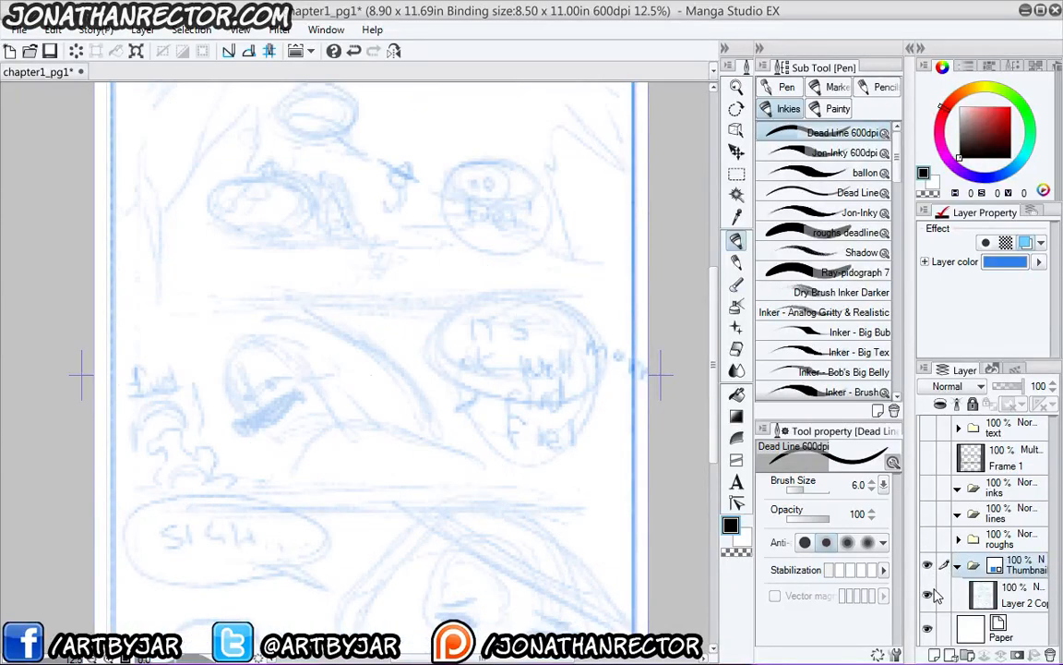
pyautogui.moveTo(313, 380); pyautogui.dragTo(307, 335)
pyautogui.click(927, 457)
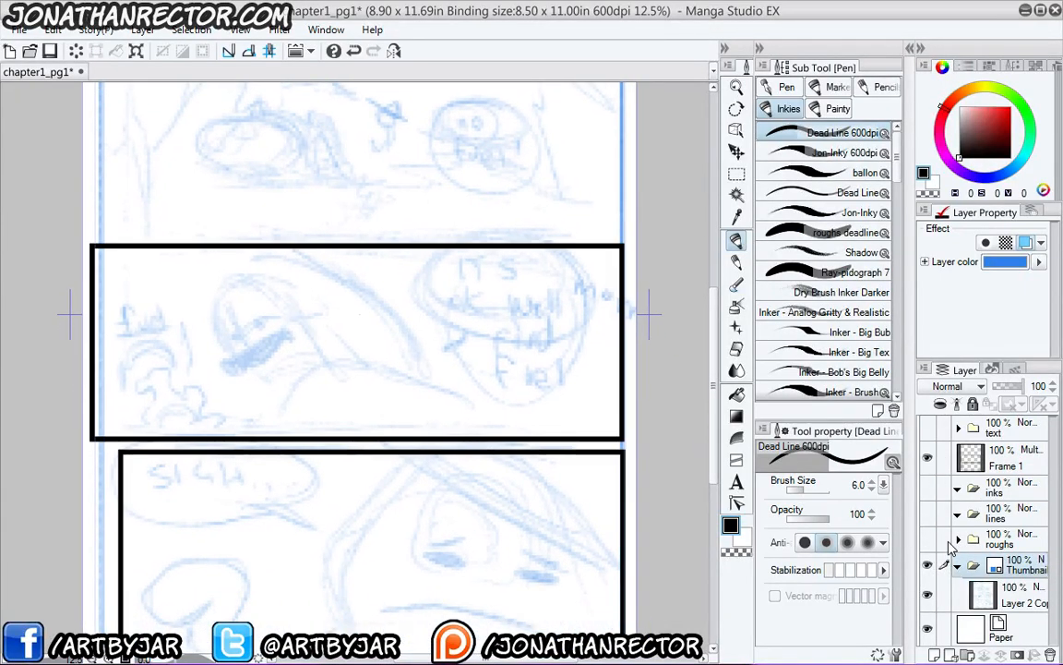
pyautogui.moveTo(209, 338)
pyautogui.mouseDown()
pyautogui.moveTo(216, 474)
pyautogui.moveTo(213, 399)
pyautogui.moveTo(233, 278)
pyautogui.moveTo(238, 290)
pyautogui.mouseUp()
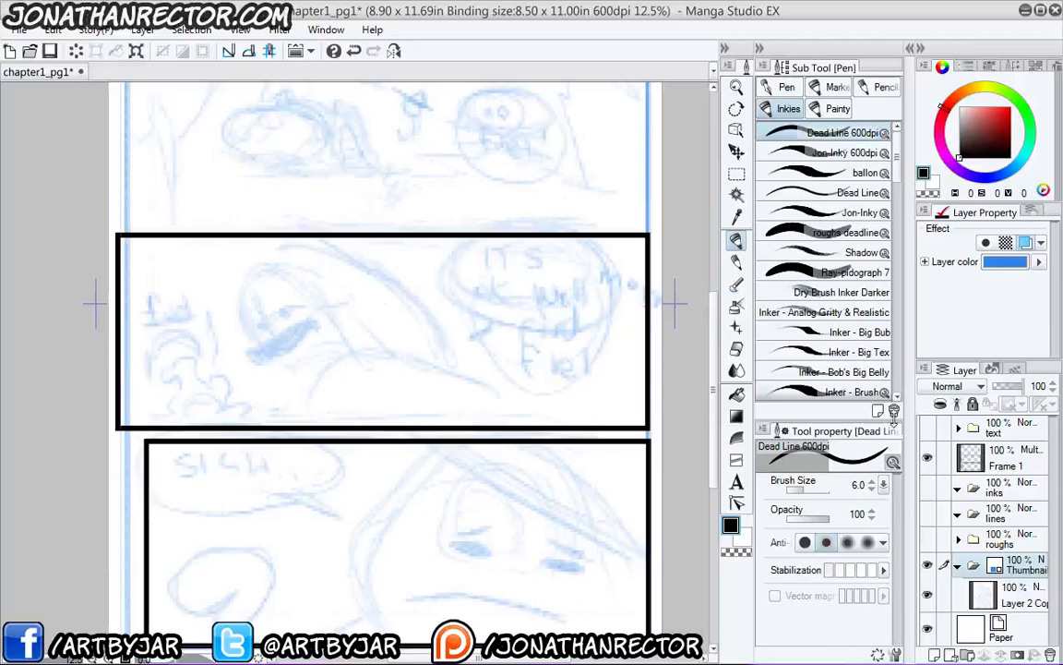
pyautogui.click(928, 539)
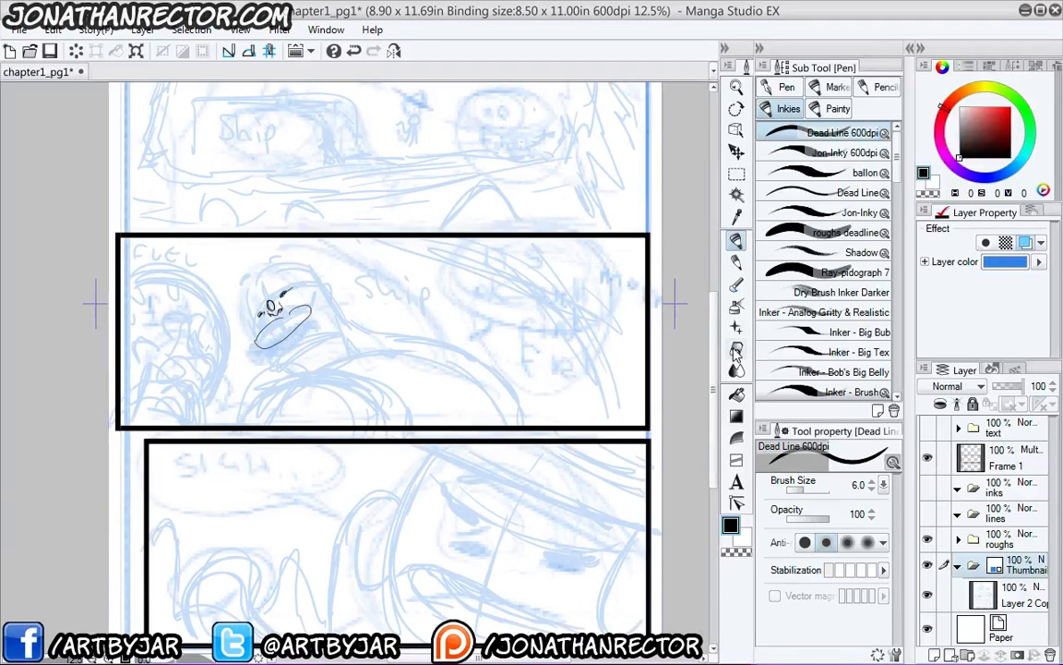
# - Examine the character's face and the surrounding rough sketch in the middle panel
pyautogui.scroll(3, 273, 258)
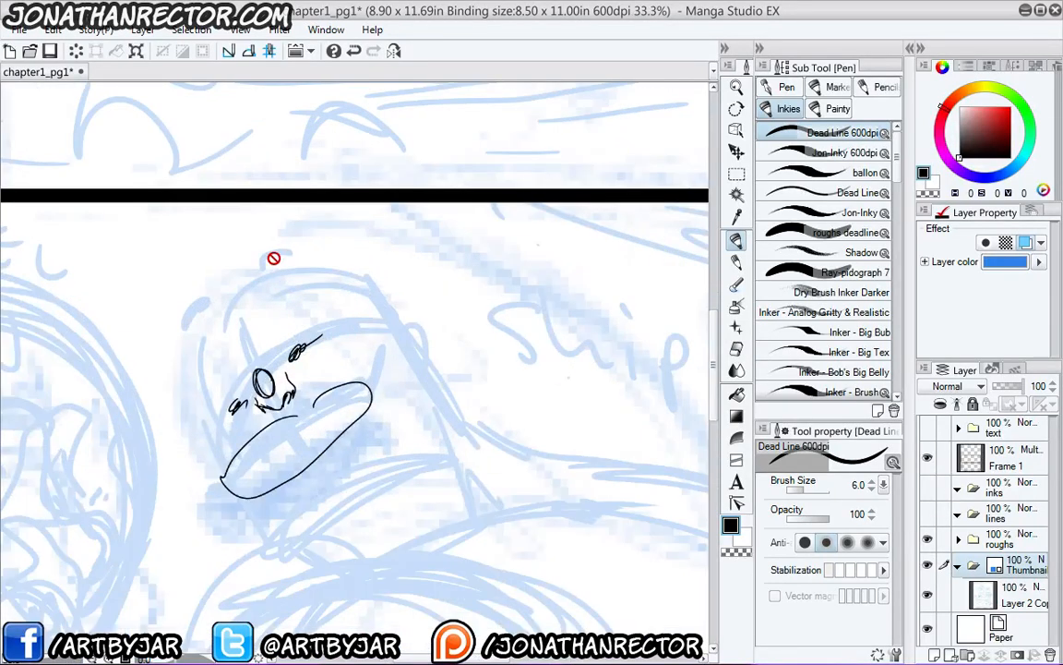
pyautogui.scroll(-1, 273, 257)
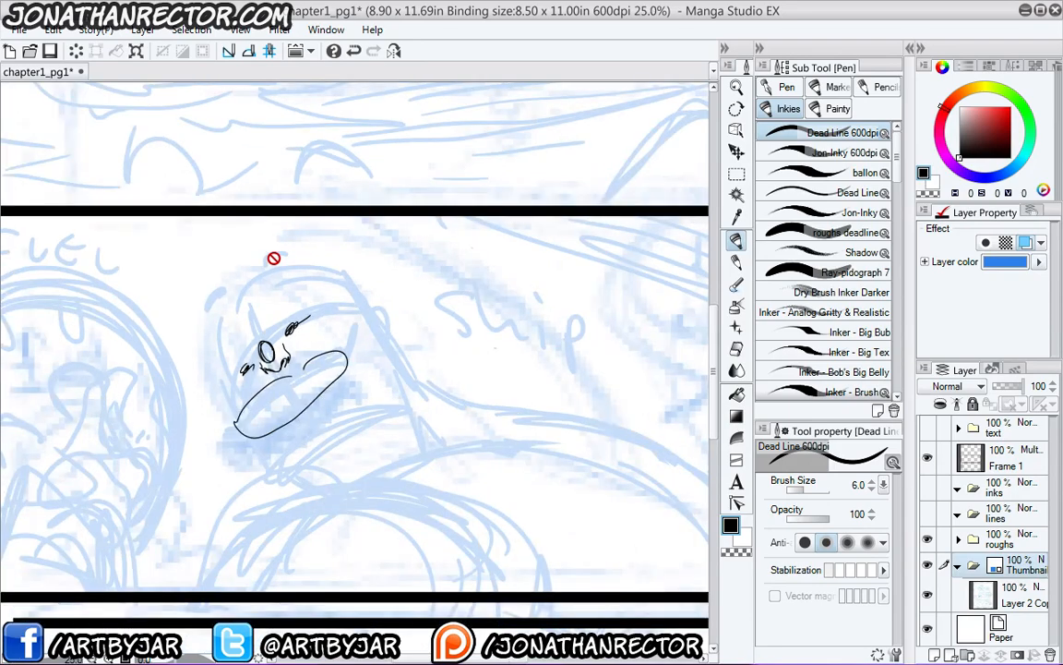
pyautogui.scroll(-2, 273, 257)
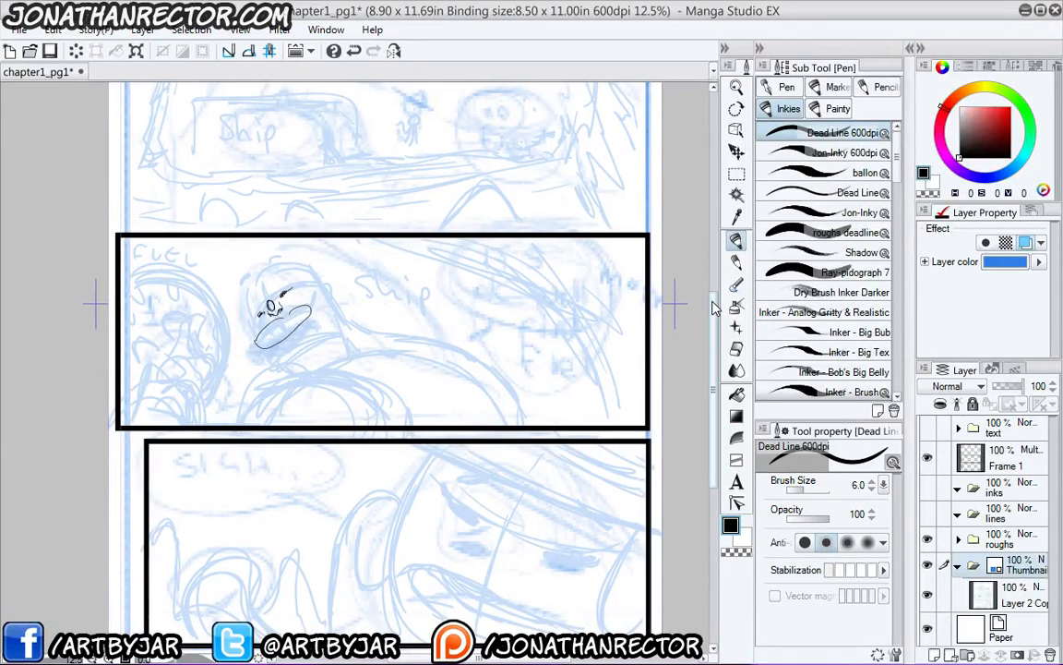
pyautogui.scroll(1, 711, 306)
pyautogui.moveTo(711, 305); pyautogui.dragTo(712, 291)
pyautogui.moveTo(320, 356); pyautogui.dragTo(357, 295)
pyautogui.moveTo(328, 398); pyautogui.dragTo(340, 432)
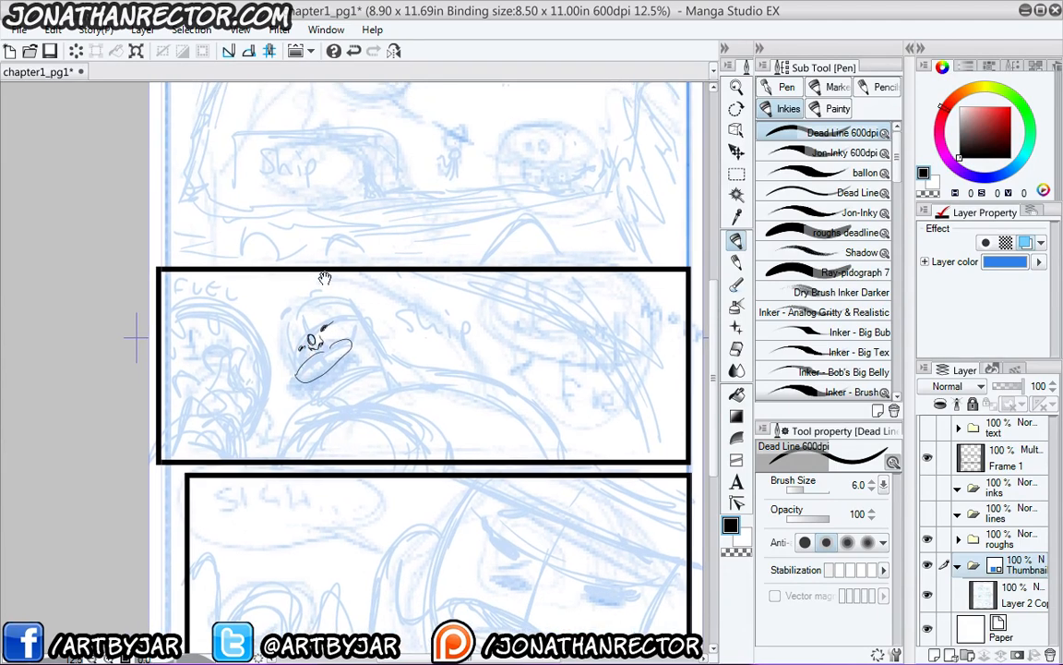
# - Expand the roughs folder and lower the opacity of the Thumbnail folder to 27%
pyautogui.click(957, 539)
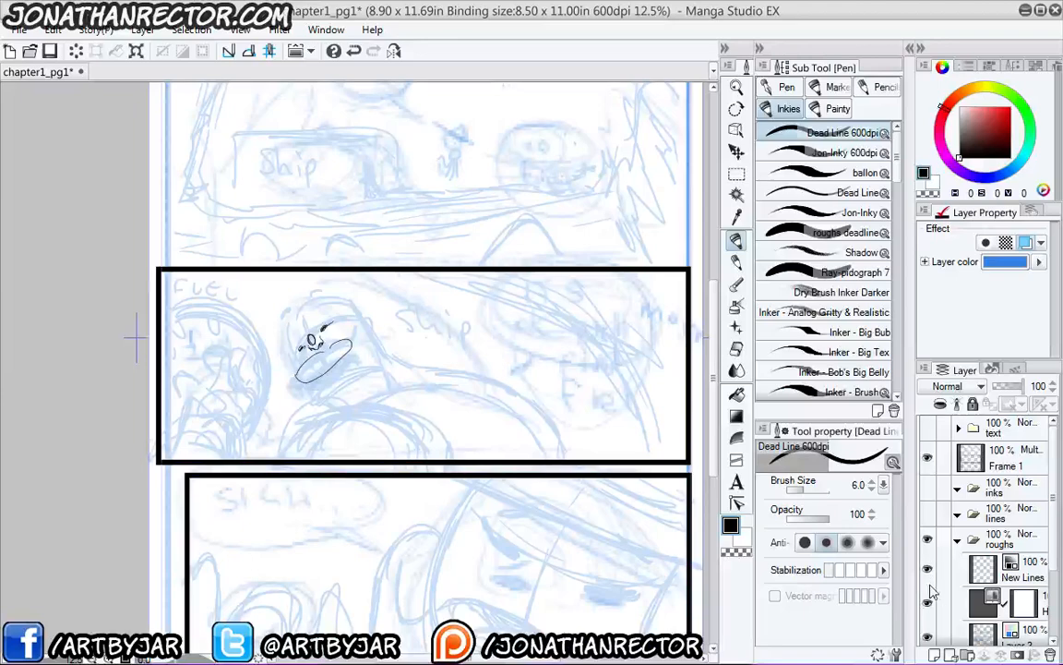
pyautogui.moveTo(455, 499); pyautogui.dragTo(416, 445)
pyautogui.moveTo(1053, 529); pyautogui.dragTo(1052, 563)
pyautogui.click(1003, 386)
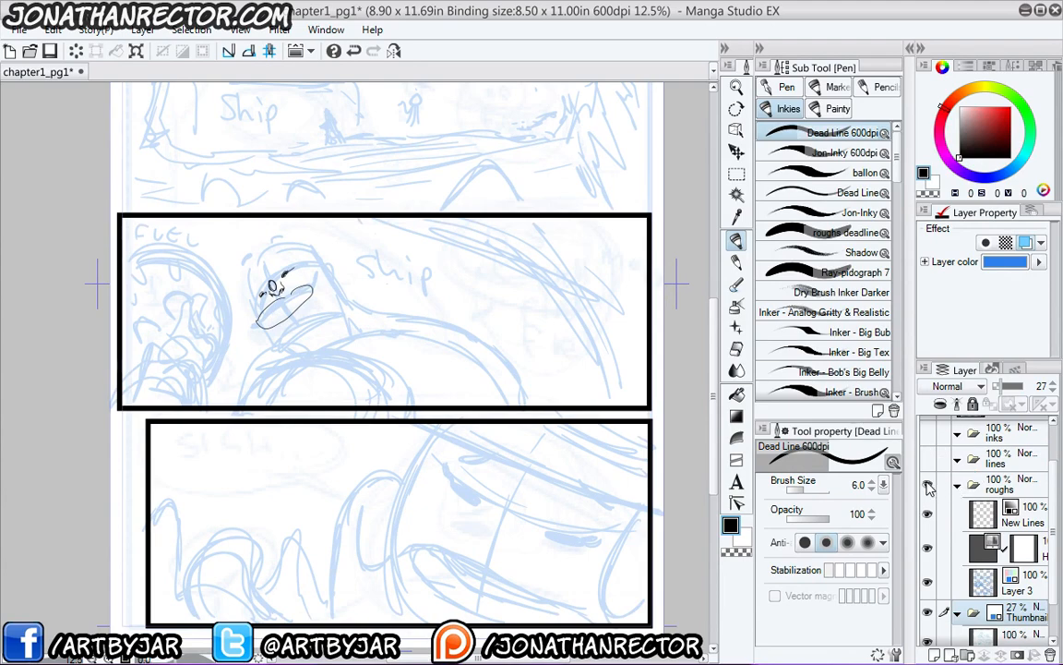
# - Identify the black face drawing by toggling layer visibility and remove it from the New Lines layer with the Hard eraser
pyautogui.click(928, 547)
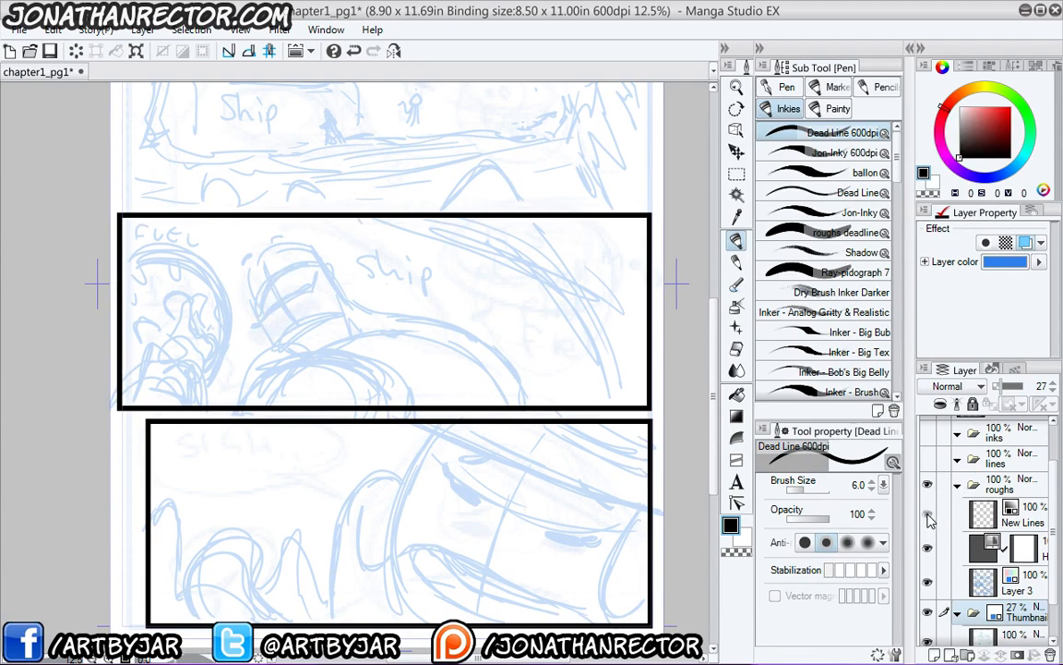
pyautogui.click(928, 547)
pyautogui.click(993, 521)
pyautogui.press('e')
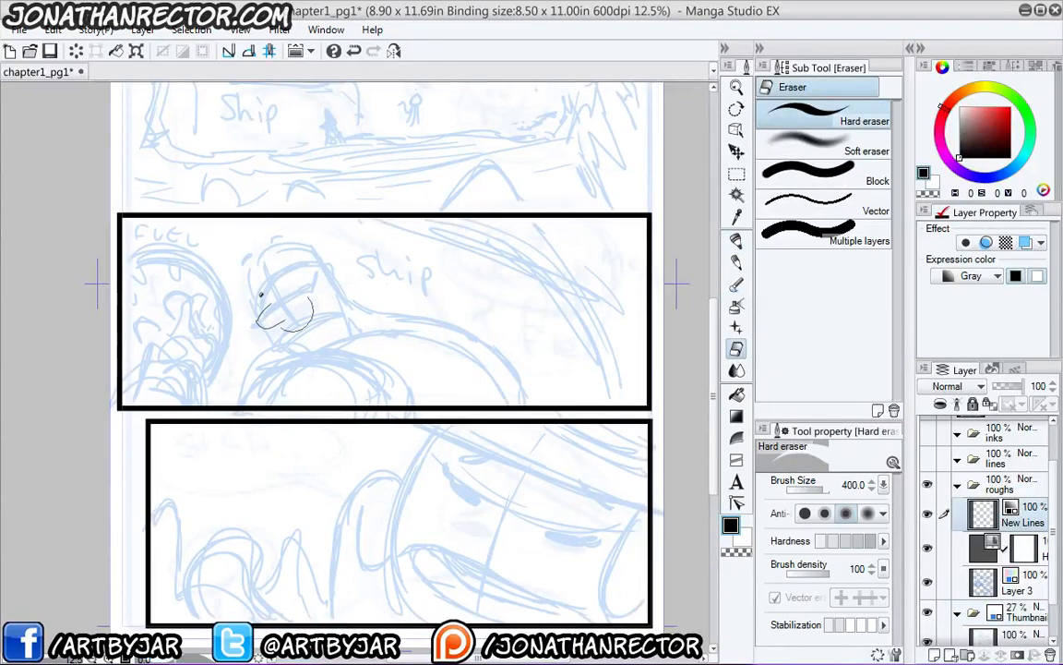
pyautogui.press('p')
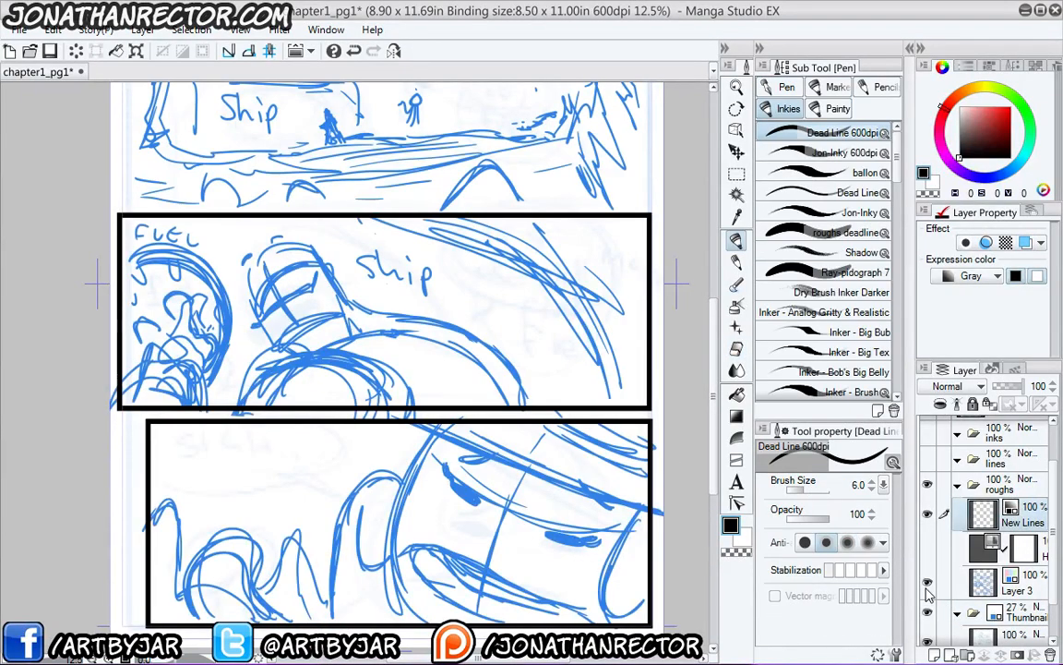
# - Select Layer 3 and examine its full-strength blue roughs across all three panels with the fading layer above it hidden
pyautogui.click(987, 577)
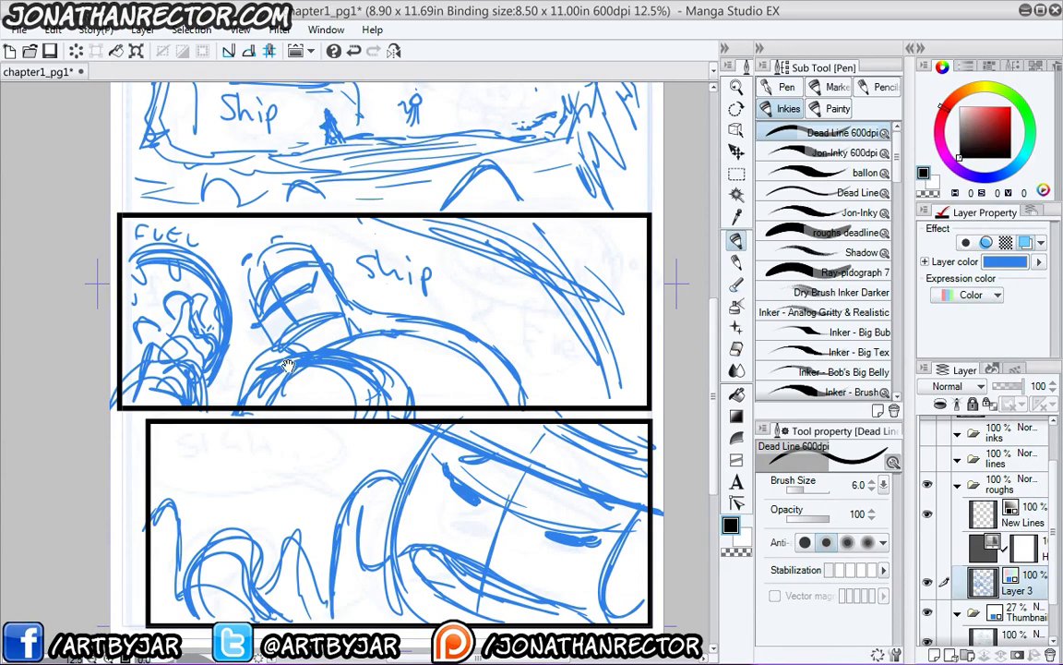
pyautogui.moveTo(260, 328); pyautogui.dragTo(277, 474)
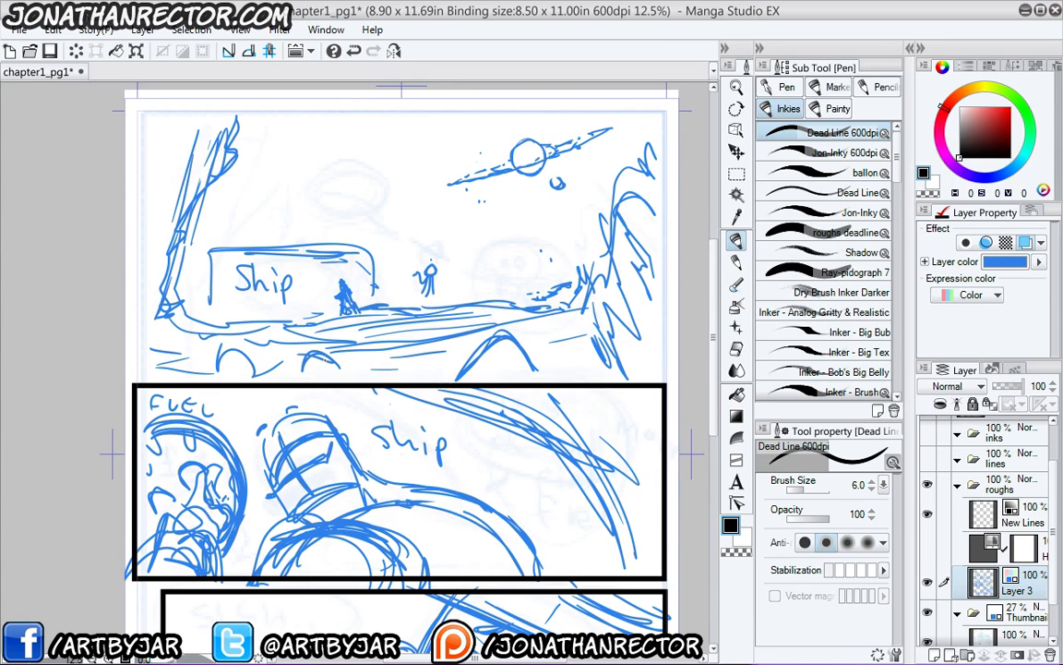
pyautogui.moveTo(296, 449); pyautogui.dragTo(306, 409)
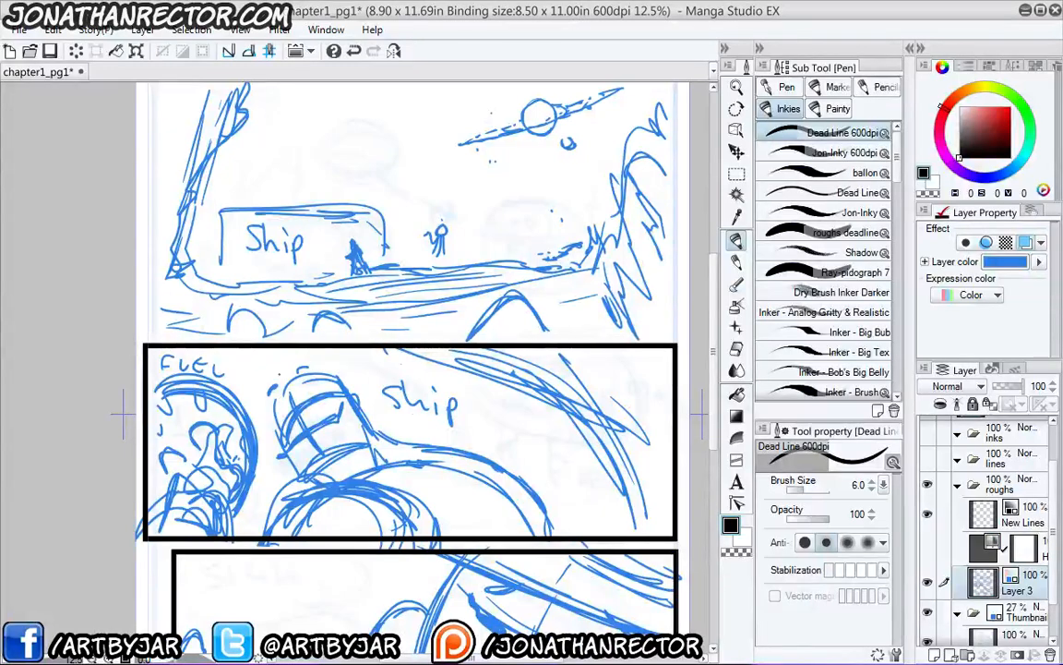
pyautogui.moveTo(122, 413); pyautogui.dragTo(143, 370)
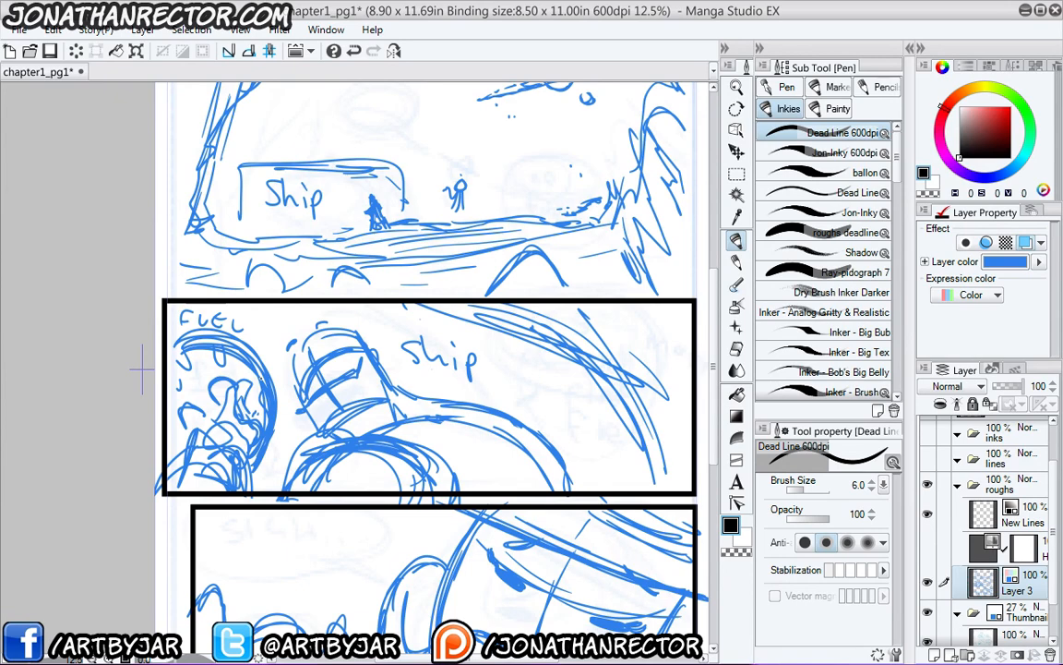
pyautogui.moveTo(711, 363)
pyautogui.mouseDown()
pyautogui.moveTo(710, 432)
pyautogui.moveTo(719, 377)
pyautogui.mouseUp()
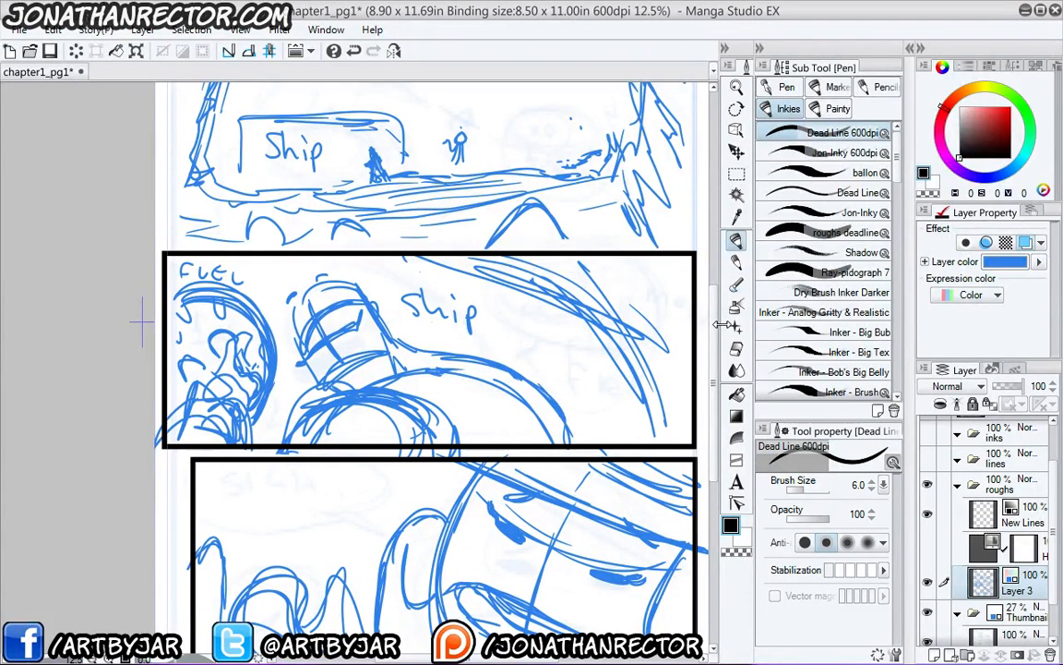
pyautogui.hotkey('ctrl', '-')
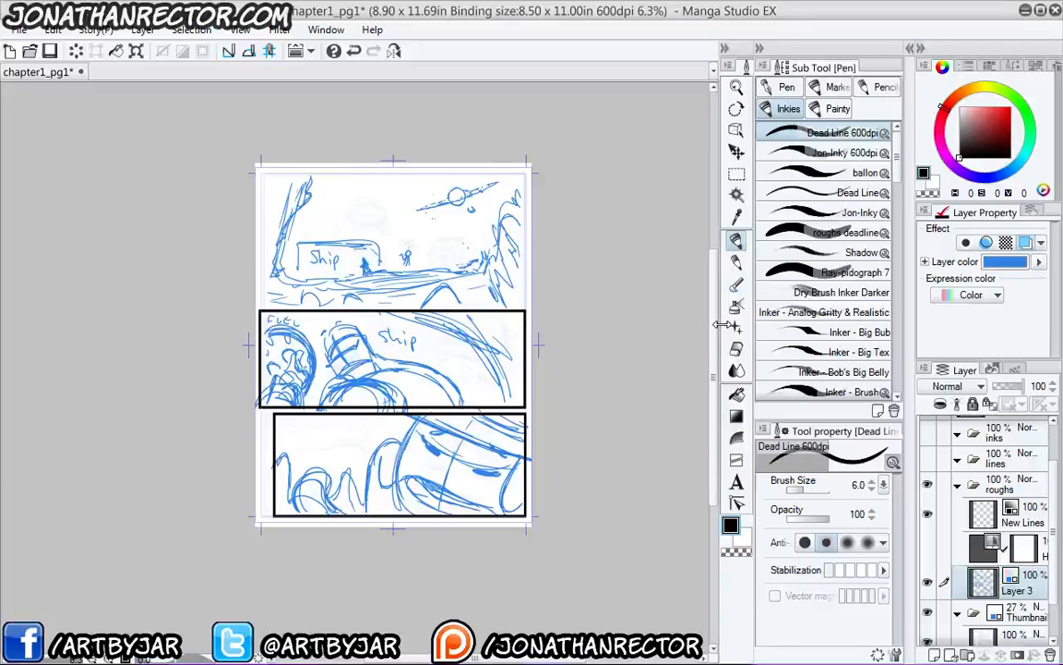
# - Show the fading layer above Layer 3 again and make New Lines the active layer
pyautogui.hotkey('ctrl', '+')
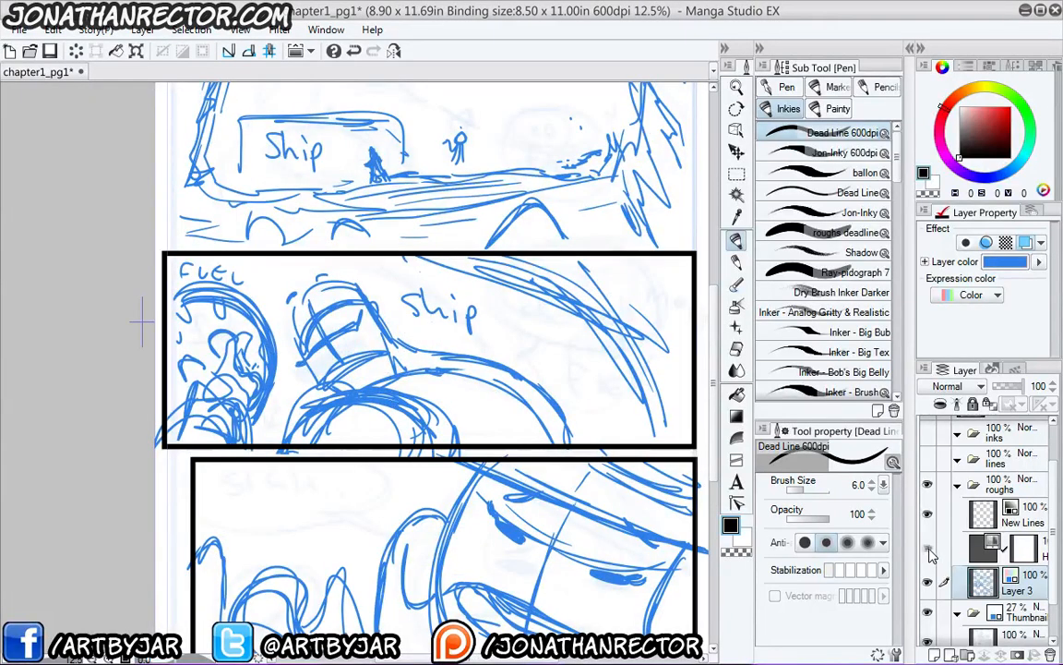
pyautogui.click(927, 549)
pyautogui.click(1016, 514)
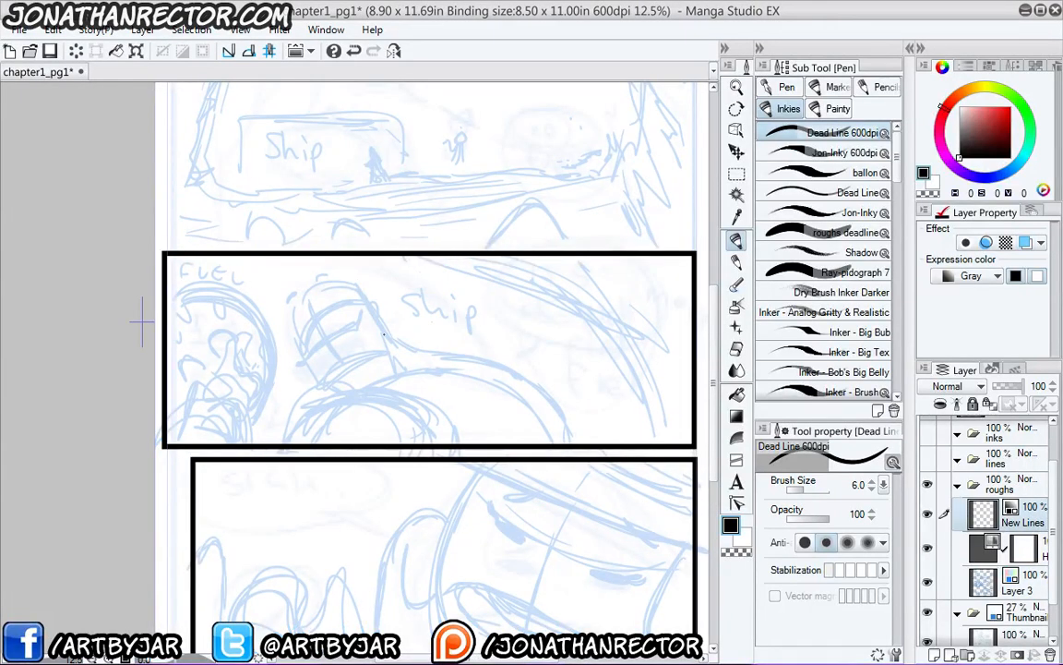
pyautogui.moveTo(368, 366); pyautogui.dragTo(386, 417)
pyautogui.moveTo(489, 364)
pyautogui.mouseDown()
pyautogui.moveTo(515, 383)
pyautogui.moveTo(502, 418)
pyautogui.moveTo(489, 383)
pyautogui.mouseUp()
pyautogui.moveTo(447, 351); pyautogui.dragTo(452, 370)
pyautogui.hotkey('ctrl', 'z')
pyautogui.hotkey('ctrl', 'z')
pyautogui.hotkey('ctrl', 'z')
# - Switch to the Jon-Inky 600dpi pen, set its brush size to 40, and undo the test strokes
pyautogui.click(844, 152)
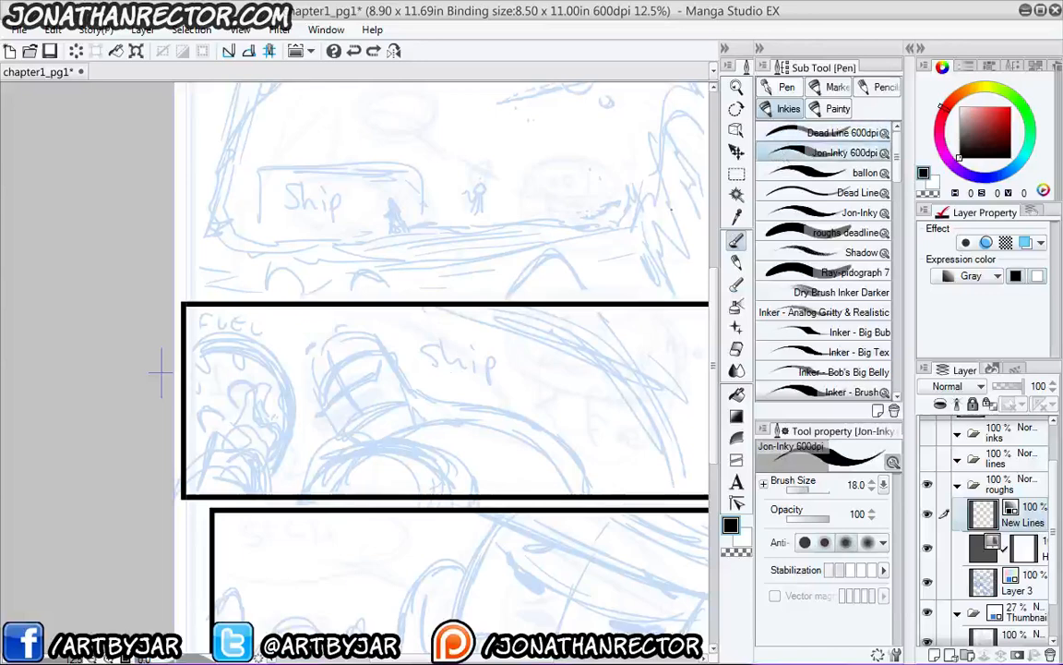
pyautogui.moveTo(480, 318)
pyautogui.mouseDown()
pyautogui.moveTo(461, 346)
pyautogui.moveTo(420, 365)
pyautogui.moveTo(406, 351)
pyautogui.mouseUp()
pyautogui.hotkey('ctrl', 'z')
pyautogui.press(']')
pyautogui.press(']')
pyautogui.press(']')
pyautogui.press(']')
pyautogui.moveTo(437, 393)
pyautogui.mouseDown()
pyautogui.moveTo(489, 401)
pyautogui.moveTo(406, 369)
pyautogui.moveTo(377, 378)
pyautogui.mouseUp()
pyautogui.hotkey('ctrl', 'z')
pyautogui.hotkey('ctrl', 'z')
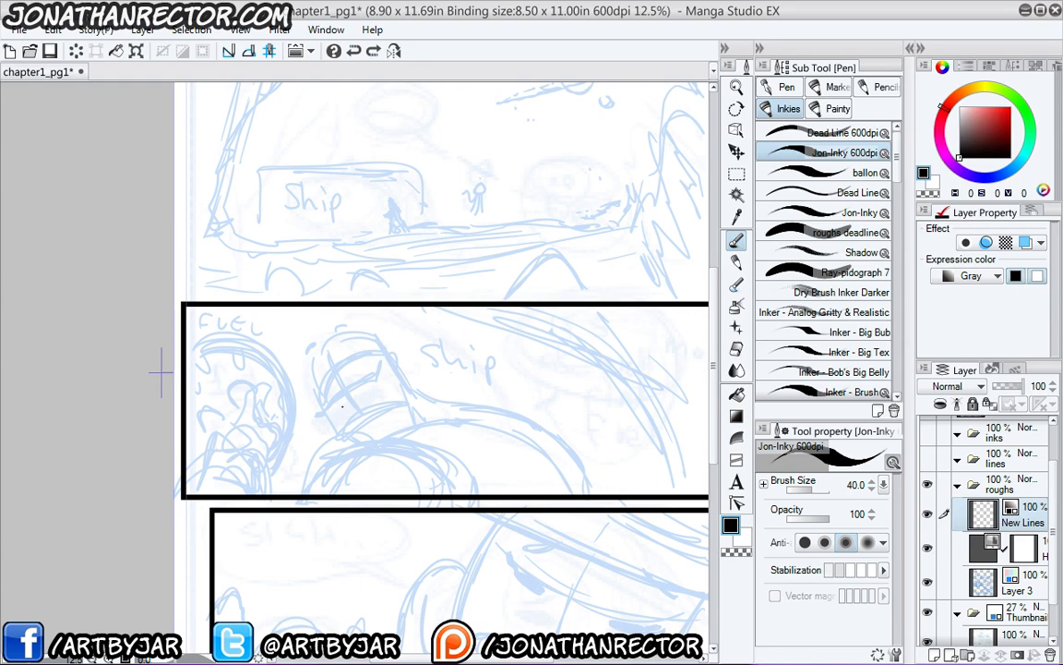
# - Look closely at the ship rough in the first panel and hide all palettes to enlarge the canvas
pyautogui.scroll(4, 349, 335)
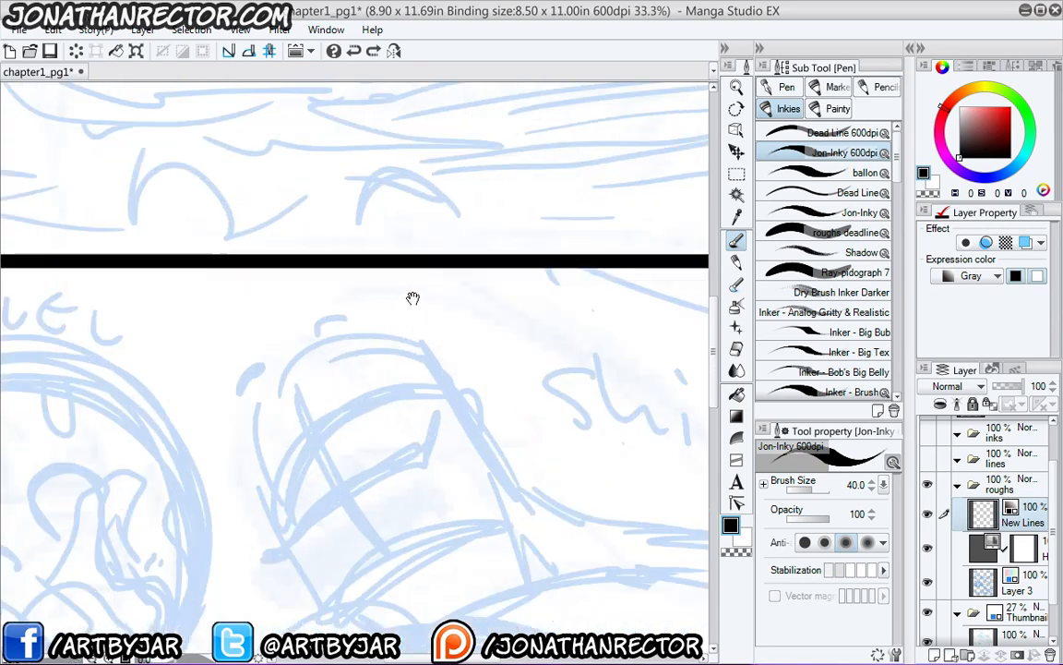
pyautogui.moveTo(406, 68); pyautogui.dragTo(397, 355)
pyautogui.moveTo(240, 307); pyautogui.dragTo(286, 331)
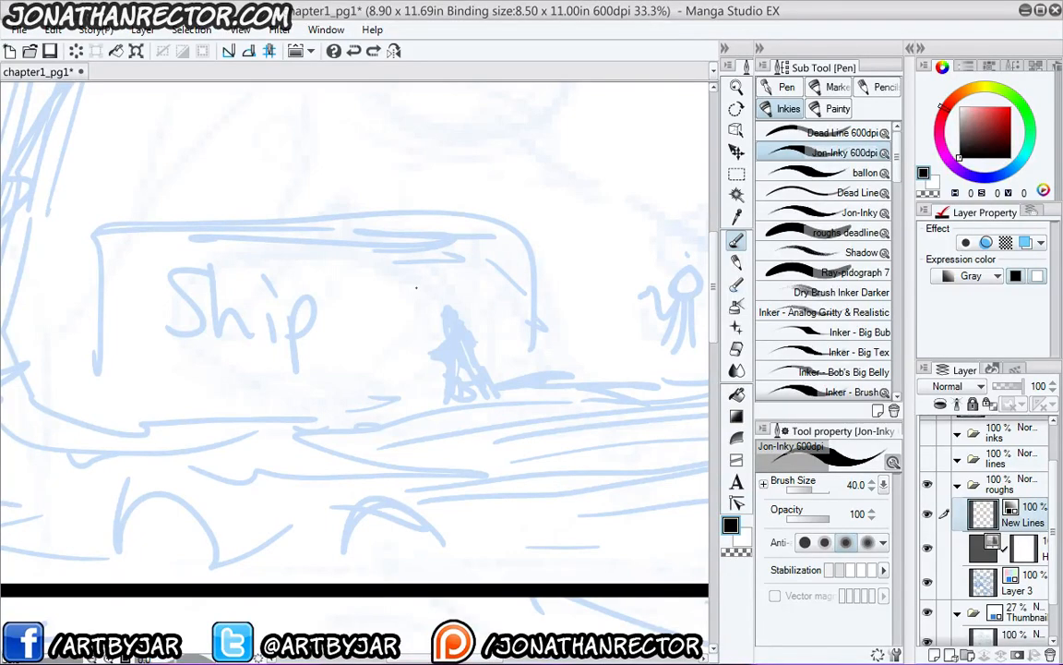
pyautogui.scroll(-5, 489, 399)
pyautogui.press('Tab')
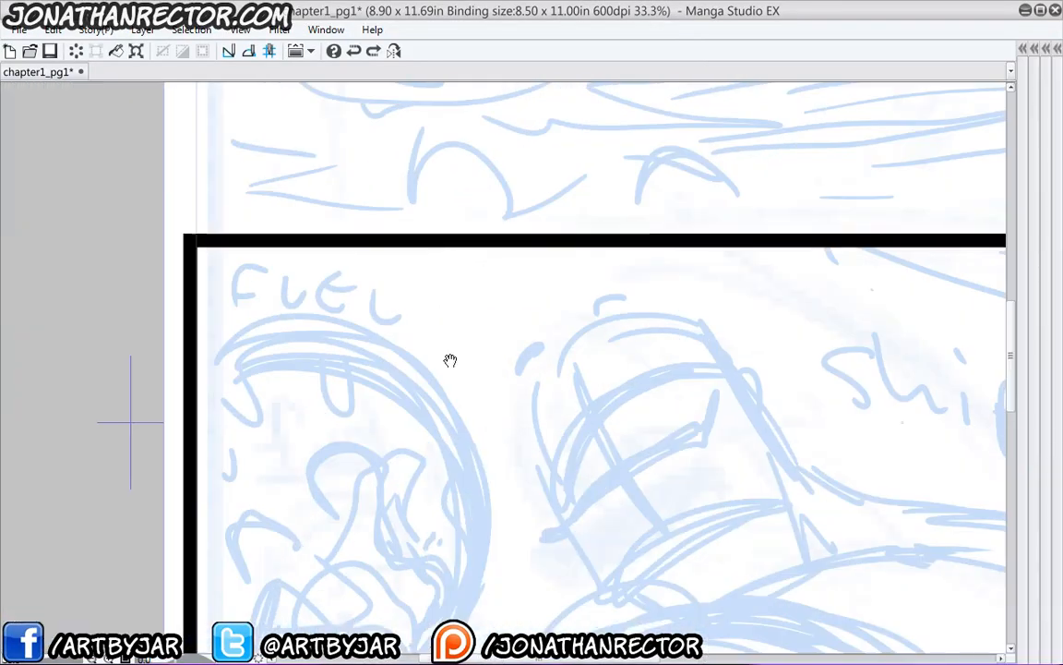
# - Examine the faded roughs close up and as a whole page, ending on the lower two panels
pyautogui.moveTo(429, 471); pyautogui.dragTo(150, 165)
pyautogui.moveTo(253, 322); pyautogui.dragTo(383, 420)
pyautogui.scroll(-1, 337, 482)
pyautogui.moveTo(272, 487); pyautogui.dragTo(172, 507)
pyautogui.scroll(-1, 117, 398)
pyautogui.moveTo(268, 459); pyautogui.dragTo(462, 389)
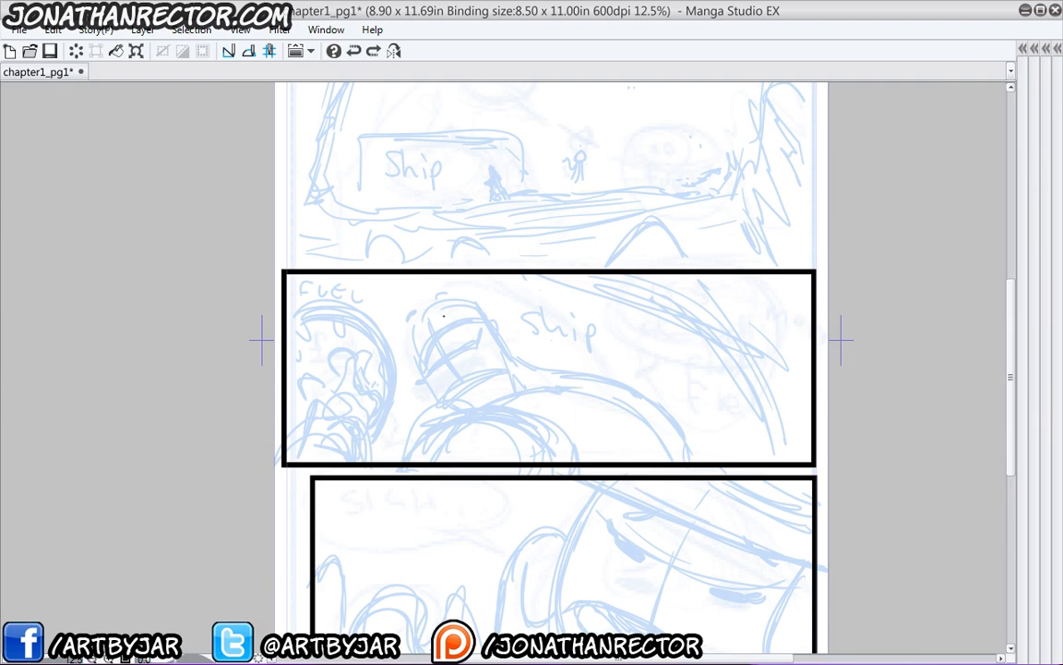
pyautogui.scroll(-1, 444, 317)
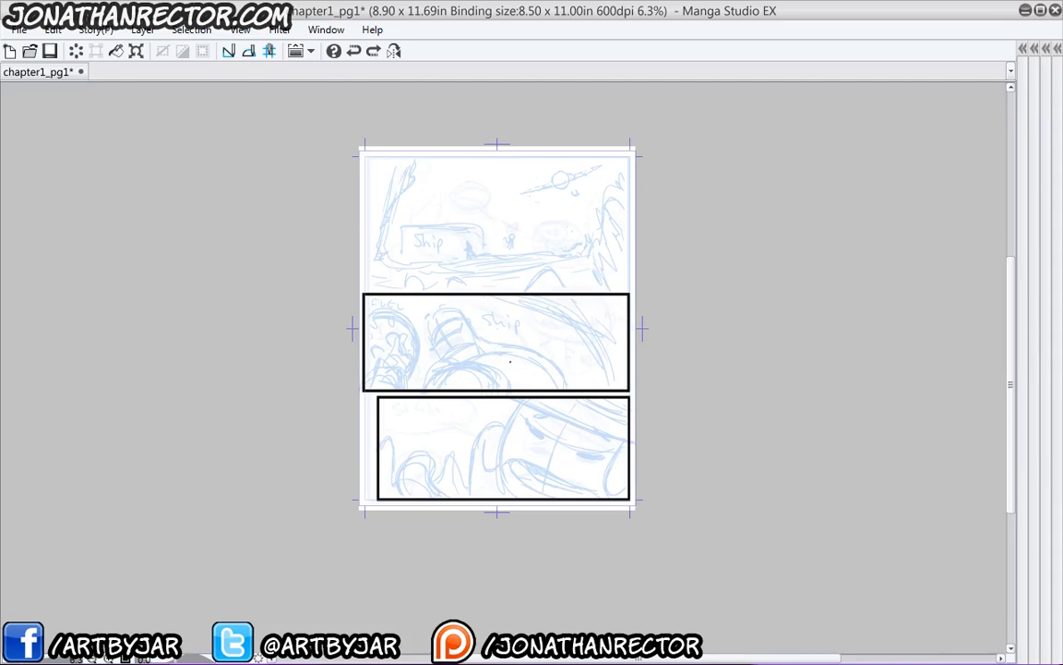
pyautogui.scroll(1, 499, 316)
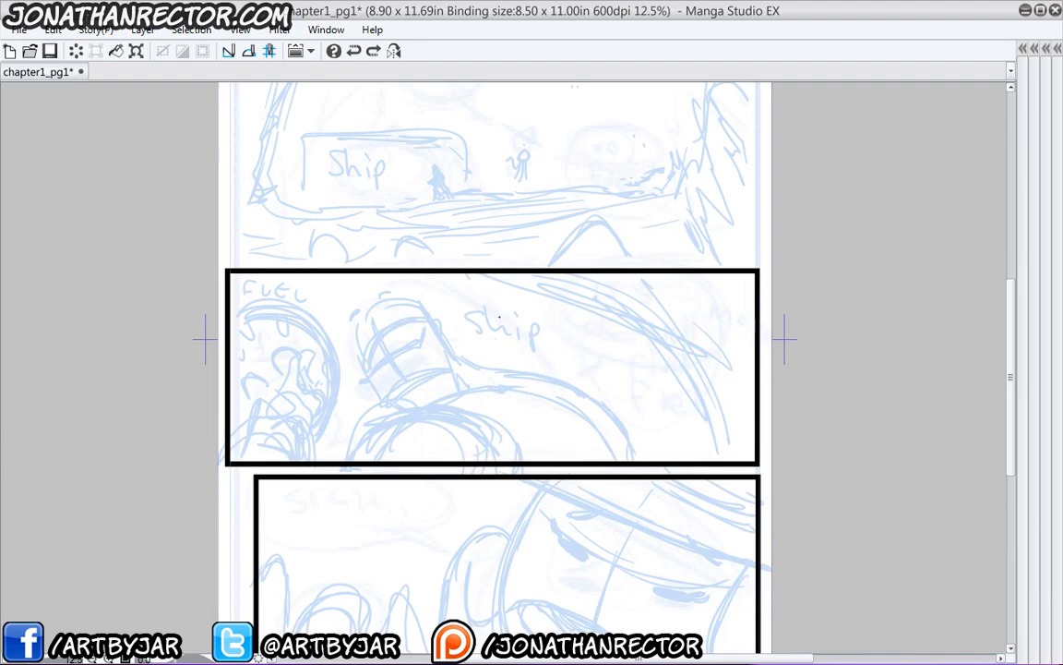
pyautogui.moveTo(402, 376); pyautogui.dragTo(426, 326)
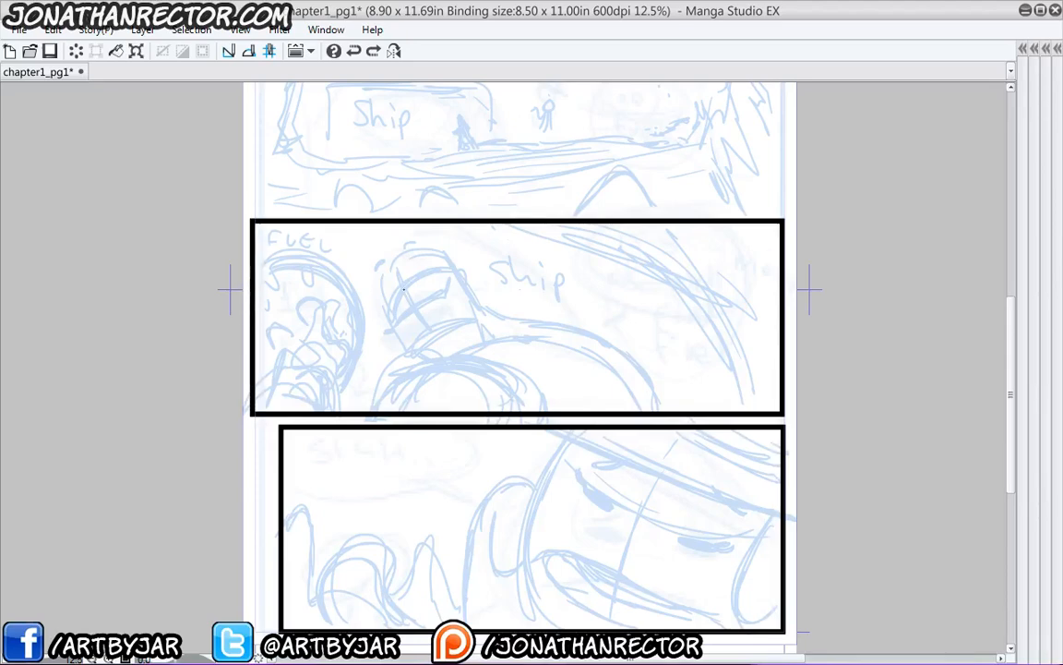
# - Draw the man's facial features, wide open mouth, jaw, ear and head outline over the second panel's rough
pyautogui.moveTo(408, 293)
pyautogui.mouseDown()
pyautogui.moveTo(409, 302)
pyautogui.moveTo(426, 271)
pyautogui.moveTo(412, 264)
pyautogui.moveTo(426, 261)
pyautogui.moveTo(408, 264)
pyautogui.moveTo(424, 263)
pyautogui.moveTo(384, 294)
pyautogui.moveTo(420, 304)
pyautogui.moveTo(439, 297)
pyautogui.moveTo(426, 319)
pyautogui.moveTo(450, 311)
pyautogui.moveTo(434, 292)
pyautogui.moveTo(455, 289)
pyautogui.moveTo(449, 311)
pyautogui.moveTo(432, 292)
pyautogui.moveTo(457, 290)
pyautogui.mouseUp()
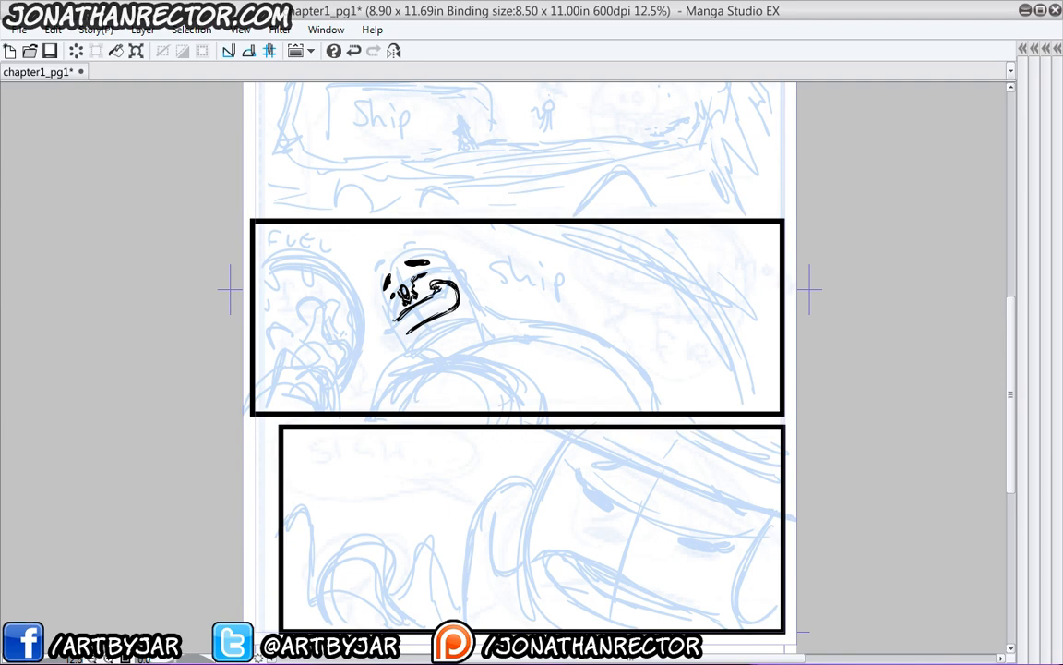
pyautogui.moveTo(395, 306)
pyautogui.mouseDown()
pyautogui.moveTo(392, 337)
pyautogui.moveTo(457, 310)
pyautogui.moveTo(394, 339)
pyautogui.mouseUp()
pyautogui.moveTo(406, 359)
pyautogui.mouseDown()
pyautogui.moveTo(423, 365)
pyautogui.moveTo(468, 326)
pyautogui.mouseUp()
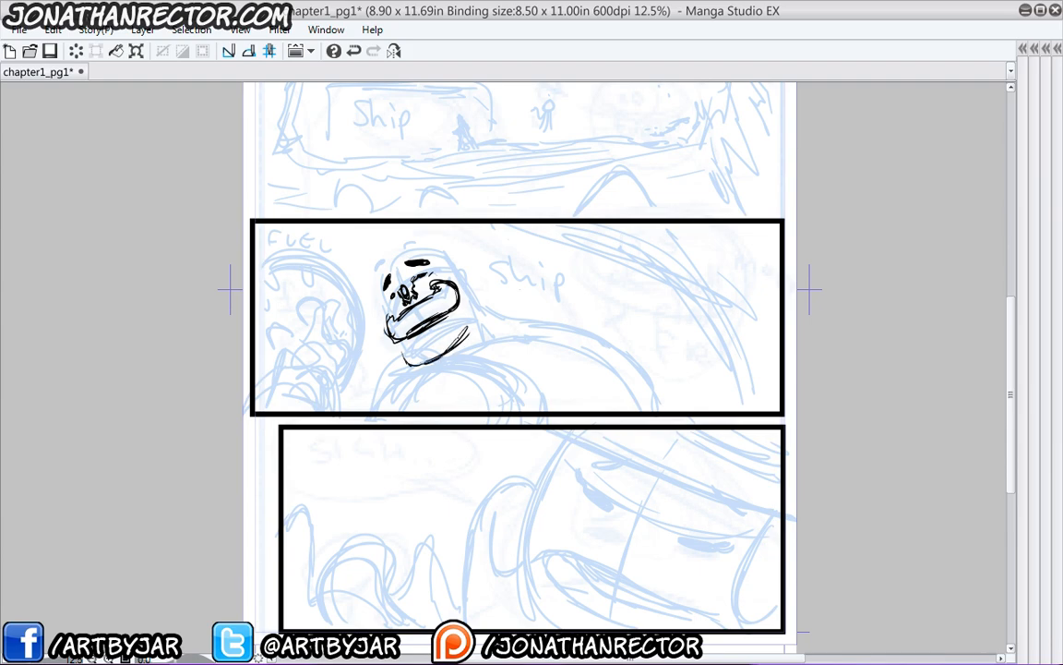
pyautogui.moveTo(461, 270); pyautogui.dragTo(478, 330)
pyautogui.moveTo(455, 269)
pyautogui.mouseDown()
pyautogui.moveTo(467, 281)
pyautogui.moveTo(455, 266)
pyautogui.mouseUp()
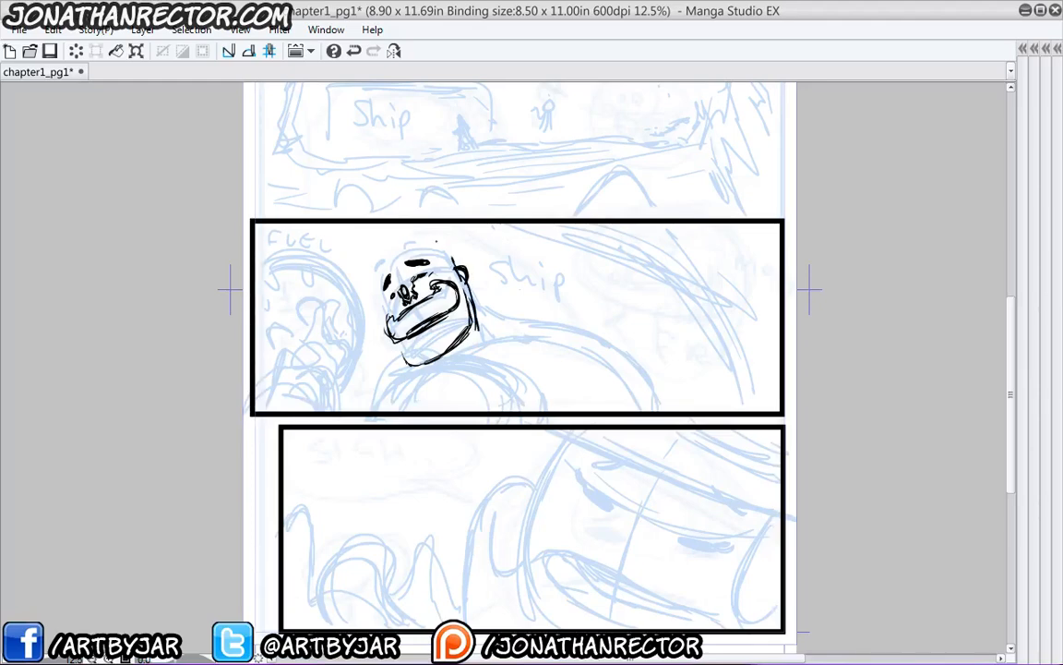
pyautogui.moveTo(384, 264); pyautogui.dragTo(380, 296)
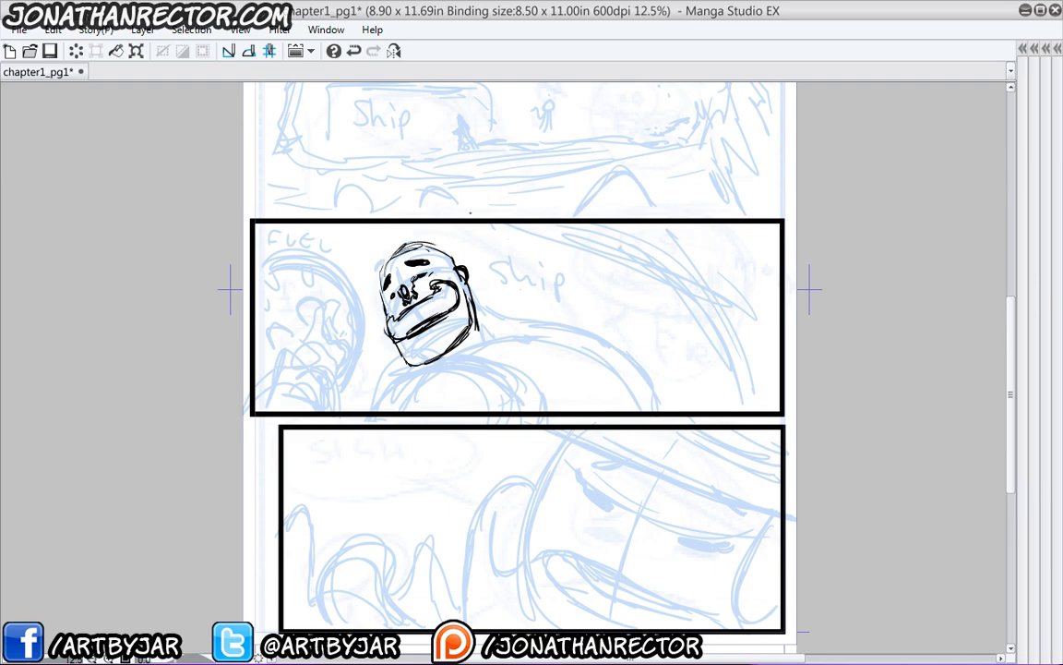
# - Draw the man's neck, sloping far shoulder line and rounded near shoulder below the head
pyautogui.moveTo(384, 268)
pyautogui.mouseDown()
pyautogui.moveTo(426, 243)
pyautogui.moveTo(482, 302)
pyautogui.moveTo(576, 328)
pyautogui.mouseUp()
pyautogui.click(461, 361)
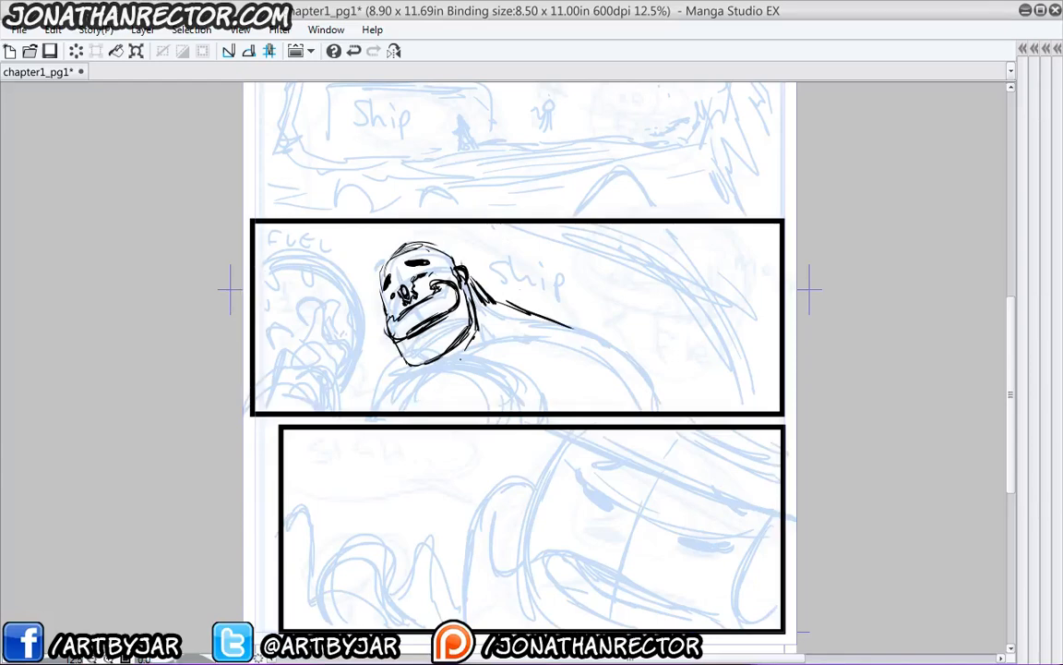
pyautogui.moveTo(366, 406)
pyautogui.mouseDown()
pyautogui.moveTo(415, 375)
pyautogui.moveTo(461, 372)
pyautogui.moveTo(481, 412)
pyautogui.mouseUp()
pyautogui.moveTo(411, 378)
pyautogui.mouseDown()
pyautogui.moveTo(461, 376)
pyautogui.moveTo(486, 420)
pyautogui.mouseUp()
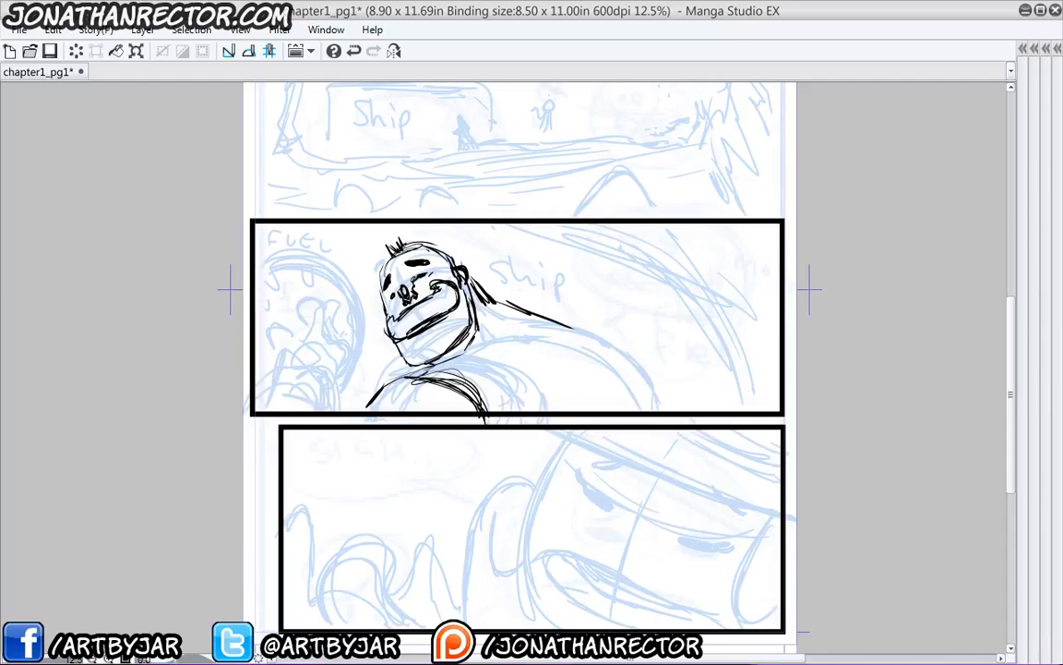
# - Refine the short hair and forehead, and mark the chin with the canvas view mirrored
pyautogui.moveTo(384, 257)
pyautogui.mouseDown()
pyautogui.moveTo(406, 245)
pyautogui.moveTo(397, 242)
pyautogui.moveTo(431, 247)
pyautogui.moveTo(379, 277)
pyautogui.mouseUp()
pyautogui.click(393, 51)
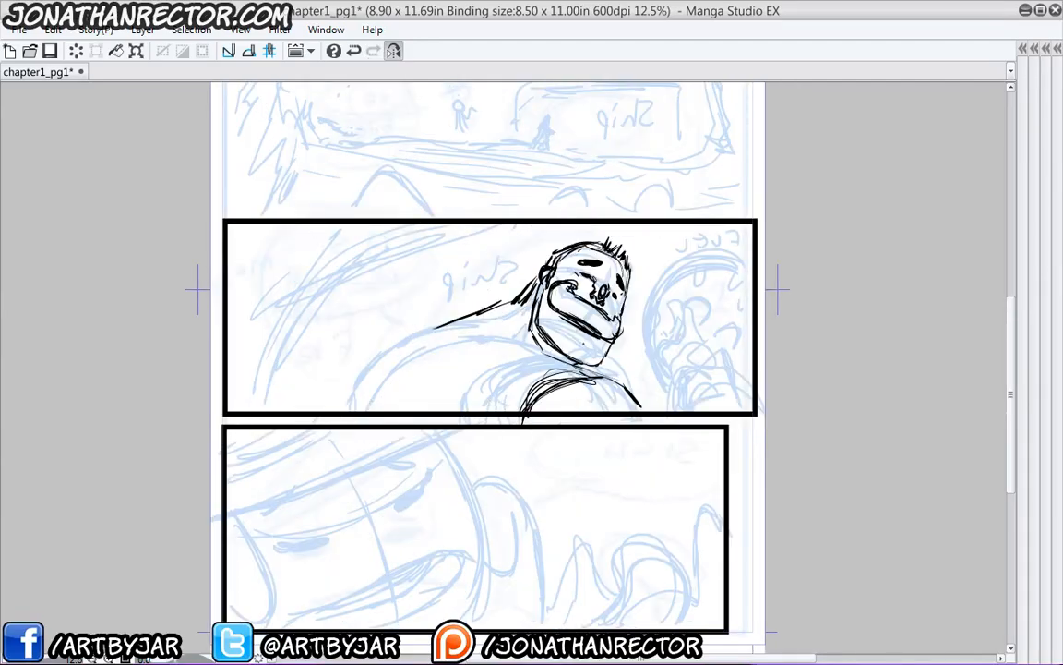
pyautogui.moveTo(583, 342); pyautogui.dragTo(582, 358)
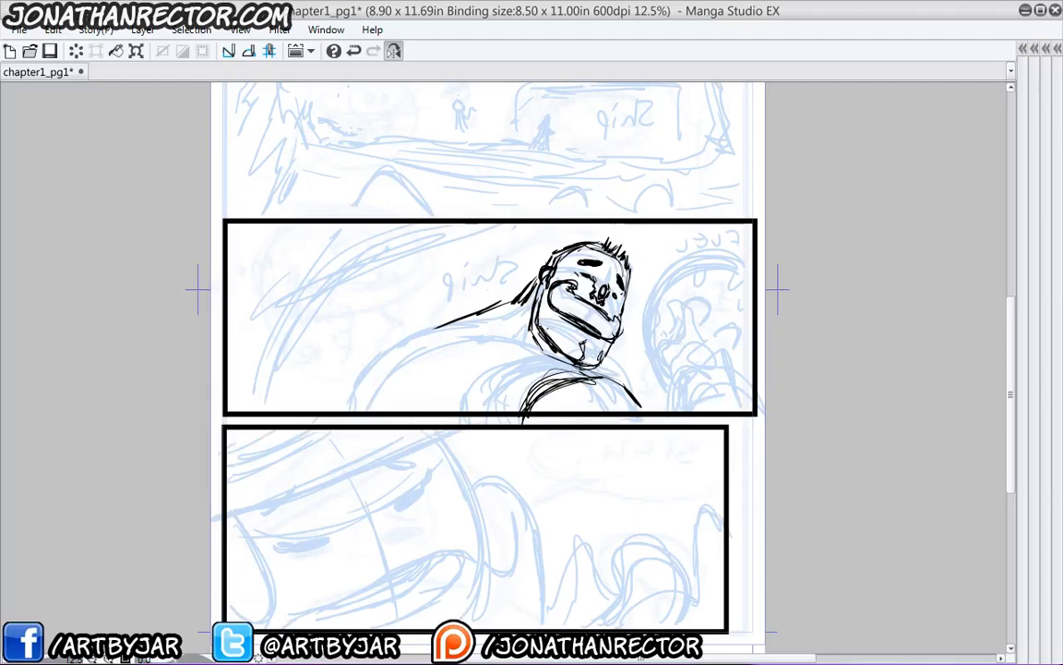
pyautogui.moveTo(509, 314); pyautogui.dragTo(473, 364)
pyautogui.moveTo(475, 305)
pyautogui.mouseDown()
pyautogui.moveTo(512, 369)
pyautogui.moveTo(504, 387)
pyautogui.mouseUp()
pyautogui.moveTo(425, 323); pyautogui.dragTo(494, 443)
pyautogui.moveTo(517, 369)
pyautogui.mouseDown()
pyautogui.moveTo(590, 443)
pyautogui.moveTo(665, 434)
pyautogui.mouseUp()
pyautogui.hotkey('ctrl', 'z')
pyautogui.hotkey('ctrl', 'z')
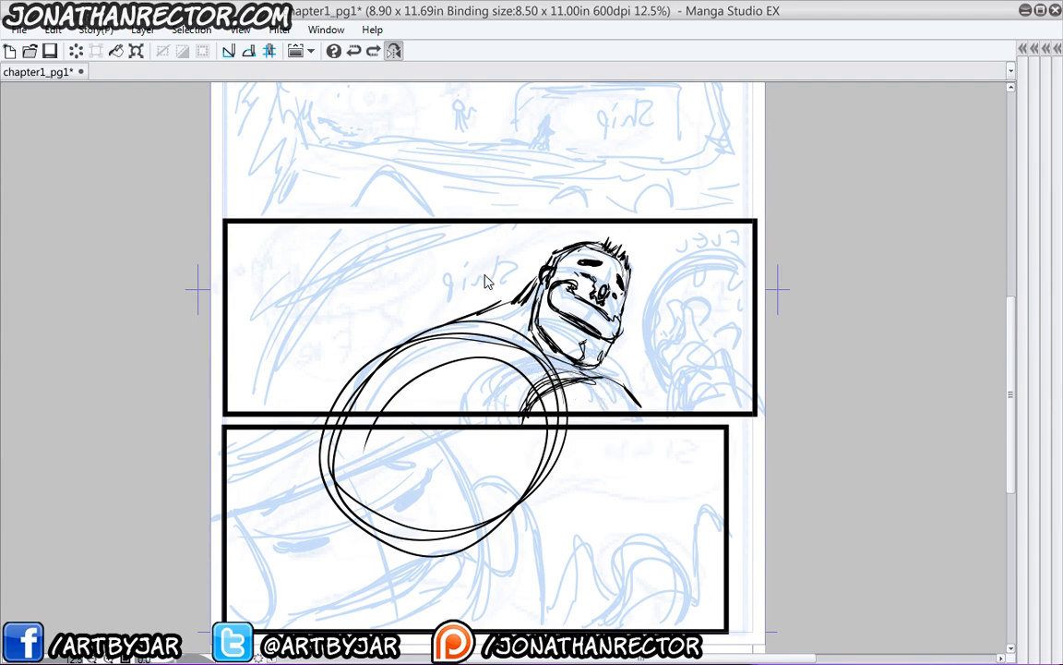
pyautogui.hotkey('ctrl', 'z')
pyautogui.hotkey('ctrl', 'z')
pyautogui.hotkey('ctrl', 'z')
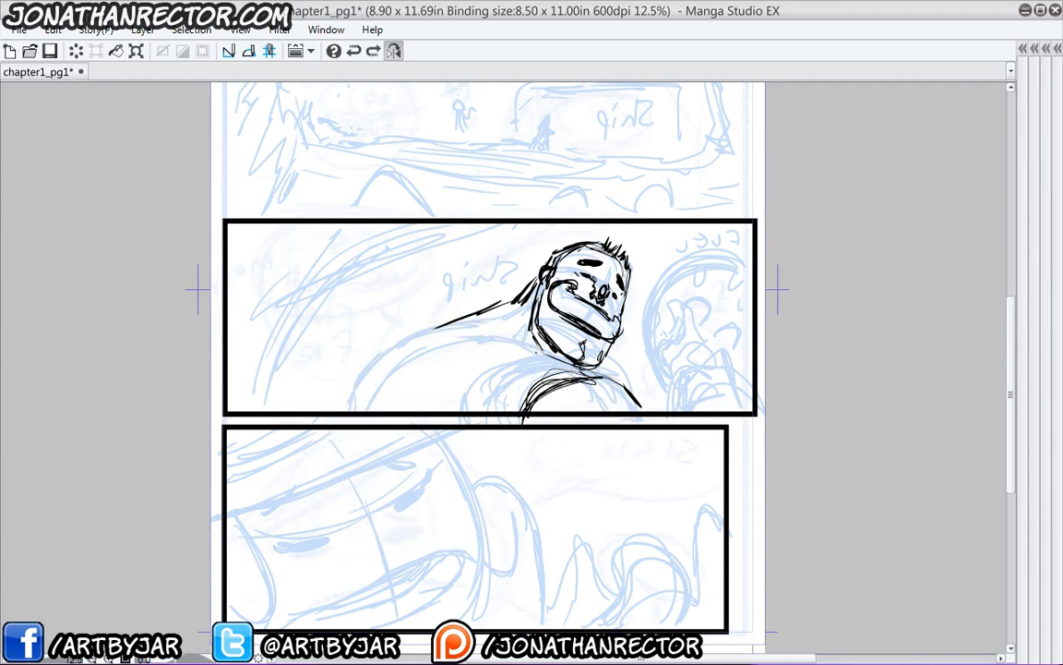
# - Build up the man's back, arm and near shoulder contours with overlapping strokes and strengthen the jawline
pyautogui.moveTo(582, 370)
pyautogui.mouseDown()
pyautogui.moveTo(532, 386)
pyautogui.moveTo(539, 392)
pyautogui.moveTo(481, 372)
pyautogui.moveTo(434, 391)
pyautogui.moveTo(441, 399)
pyautogui.mouseUp()
pyautogui.moveTo(524, 314)
pyautogui.mouseDown()
pyautogui.moveTo(434, 328)
pyautogui.moveTo(424, 358)
pyautogui.moveTo(415, 334)
pyautogui.moveTo(369, 369)
pyautogui.moveTo(355, 406)
pyautogui.mouseUp()
pyautogui.moveTo(434, 325)
pyautogui.mouseDown()
pyautogui.moveTo(373, 359)
pyautogui.moveTo(340, 397)
pyautogui.mouseUp()
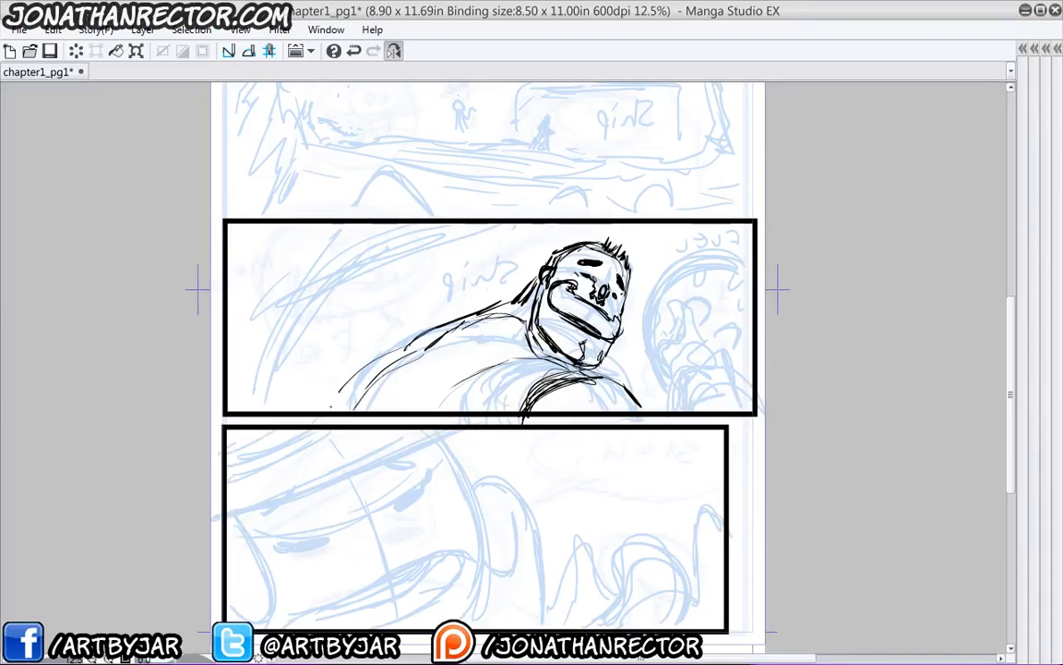
pyautogui.moveTo(396, 356); pyautogui.dragTo(331, 406)
pyautogui.moveTo(403, 351); pyautogui.dragTo(336, 401)
pyautogui.moveTo(441, 333); pyautogui.dragTo(403, 354)
pyautogui.moveTo(466, 320); pyautogui.dragTo(409, 349)
pyautogui.moveTo(524, 297); pyautogui.dragTo(467, 320)
pyautogui.moveTo(544, 281); pyautogui.dragTo(526, 297)
pyautogui.moveTo(551, 253); pyautogui.dragTo(530, 281)
pyautogui.moveTo(590, 378); pyautogui.dragTo(641, 408)
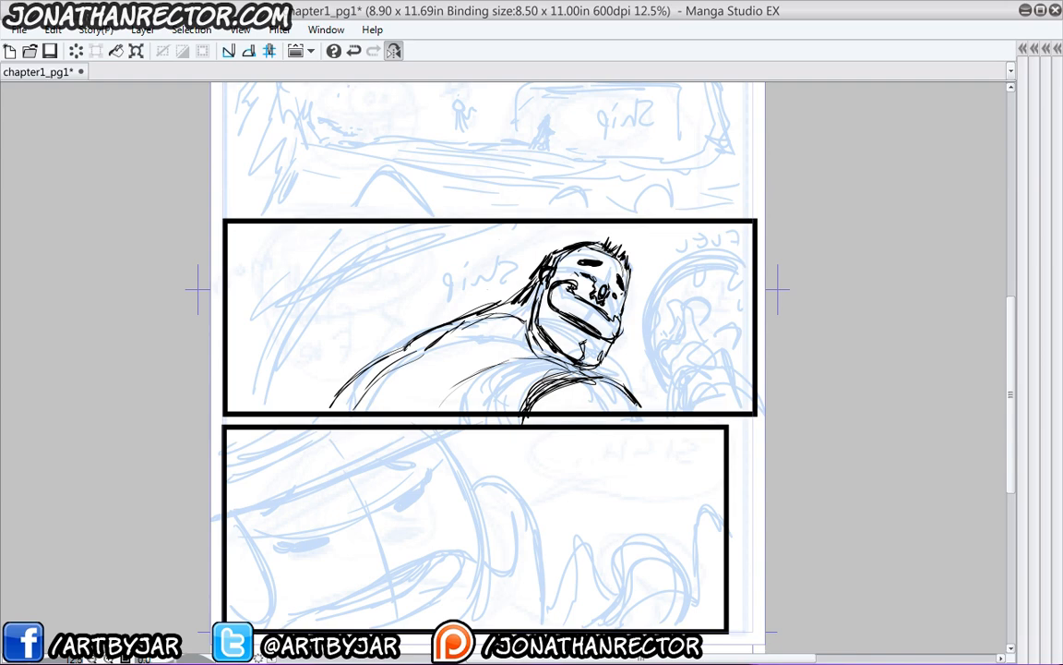
pyautogui.moveTo(533, 341); pyautogui.dragTo(577, 366)
# - Draw the raised hand with its palm, fingers, thumb and knuckles, and return the canvas to its unmirrored view
pyautogui.moveTo(676, 407); pyautogui.dragTo(682, 386)
pyautogui.moveTo(734, 410)
pyautogui.mouseDown()
pyautogui.moveTo(719, 381)
pyautogui.moveTo(689, 381)
pyautogui.moveTo(674, 344)
pyautogui.mouseUp()
pyautogui.moveTo(732, 388)
pyautogui.mouseDown()
pyautogui.moveTo(734, 337)
pyautogui.moveTo(683, 330)
pyautogui.moveTo(674, 373)
pyautogui.moveTo(740, 384)
pyautogui.moveTo(735, 399)
pyautogui.moveTo(680, 338)
pyautogui.moveTo(675, 353)
pyautogui.moveTo(678, 301)
pyautogui.moveTo(693, 296)
pyautogui.moveTo(695, 323)
pyautogui.moveTo(704, 297)
pyautogui.moveTo(735, 303)
pyautogui.moveTo(729, 318)
pyautogui.moveTo(749, 319)
pyautogui.moveTo(755, 349)
pyautogui.mouseUp()
pyautogui.moveTo(688, 334); pyautogui.dragTo(682, 378)
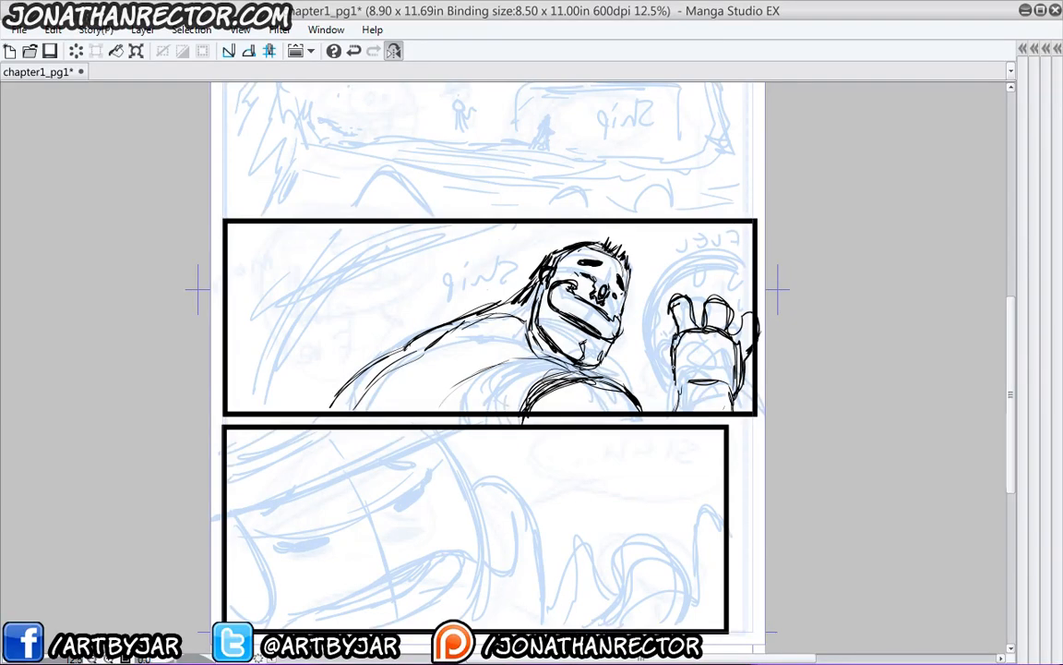
pyautogui.moveTo(706, 327)
pyautogui.mouseDown()
pyautogui.moveTo(717, 336)
pyautogui.moveTo(714, 373)
pyautogui.moveTo(736, 354)
pyautogui.moveTo(732, 381)
pyautogui.mouseUp()
pyautogui.moveTo(685, 343); pyautogui.dragTo(673, 382)
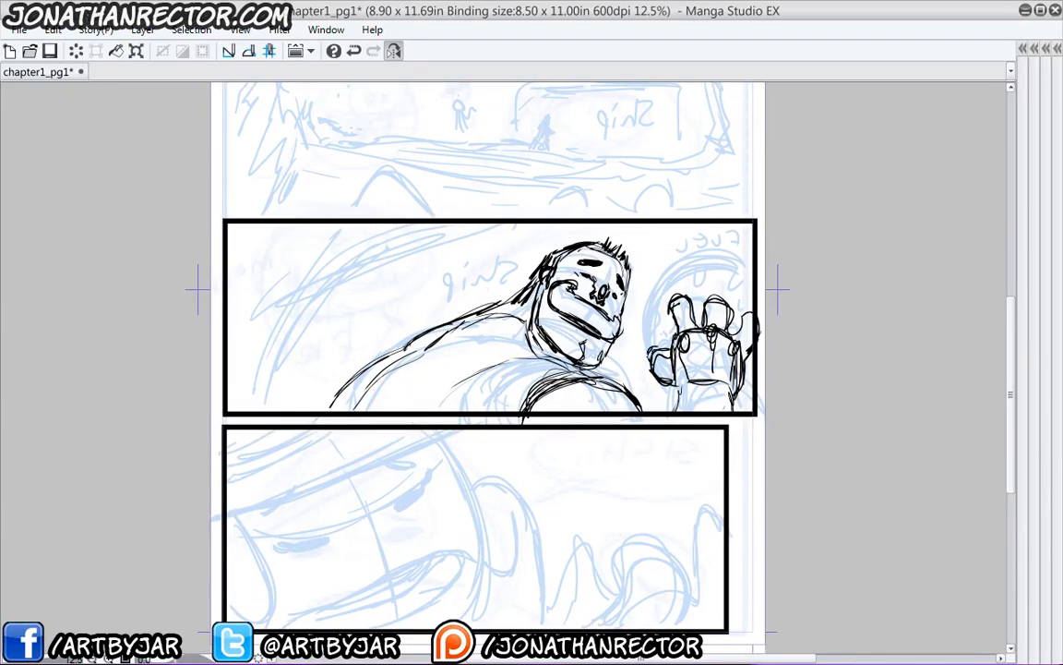
pyautogui.moveTo(662, 340); pyautogui.dragTo(652, 368)
pyautogui.moveTo(666, 307); pyautogui.dragTo(732, 324)
pyautogui.click(393, 52)
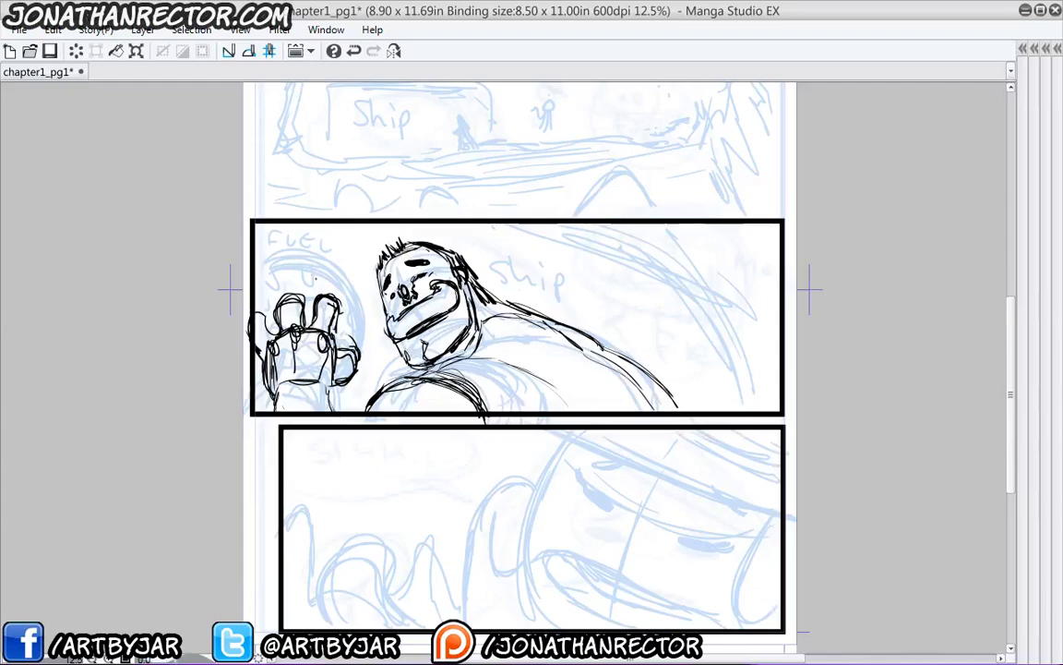
# - Select the raised hand and move it slightly inward so it sits inside the panel border, and clear the selection
pyautogui.press('Tab')
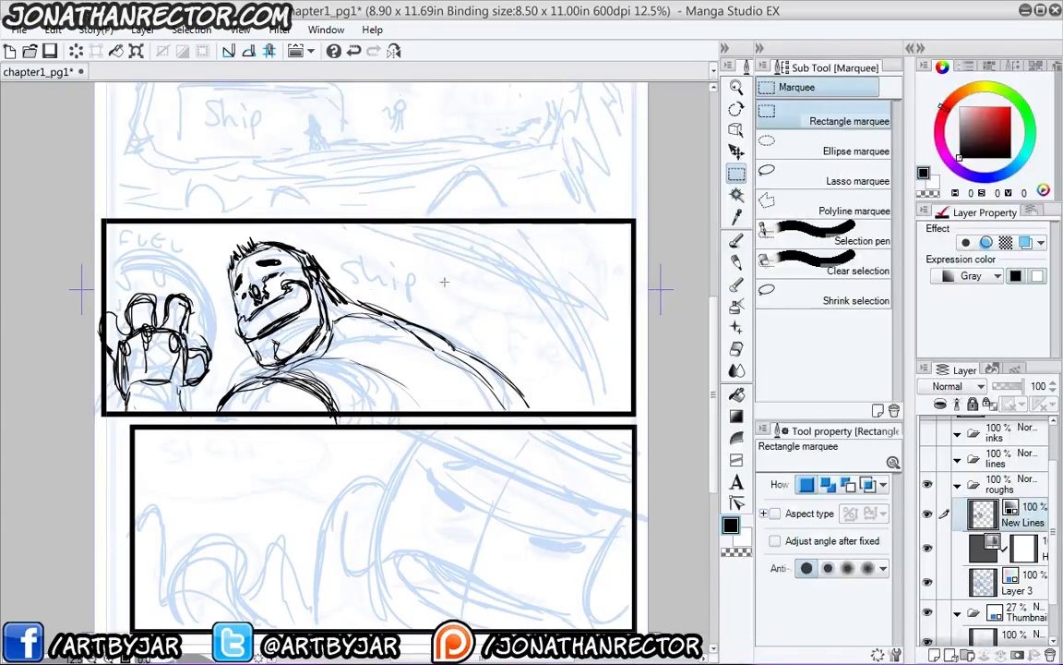
pyautogui.press('m')
pyautogui.press('Tab')
pyautogui.moveTo(294, 262)
pyautogui.mouseDown()
pyautogui.moveTo(358, 305)
pyautogui.moveTo(277, 422)
pyautogui.moveTo(275, 263)
pyautogui.mouseUp()
pyautogui.moveTo(288, 355); pyautogui.dragTo(301, 355)
pyautogui.click(209, 457)
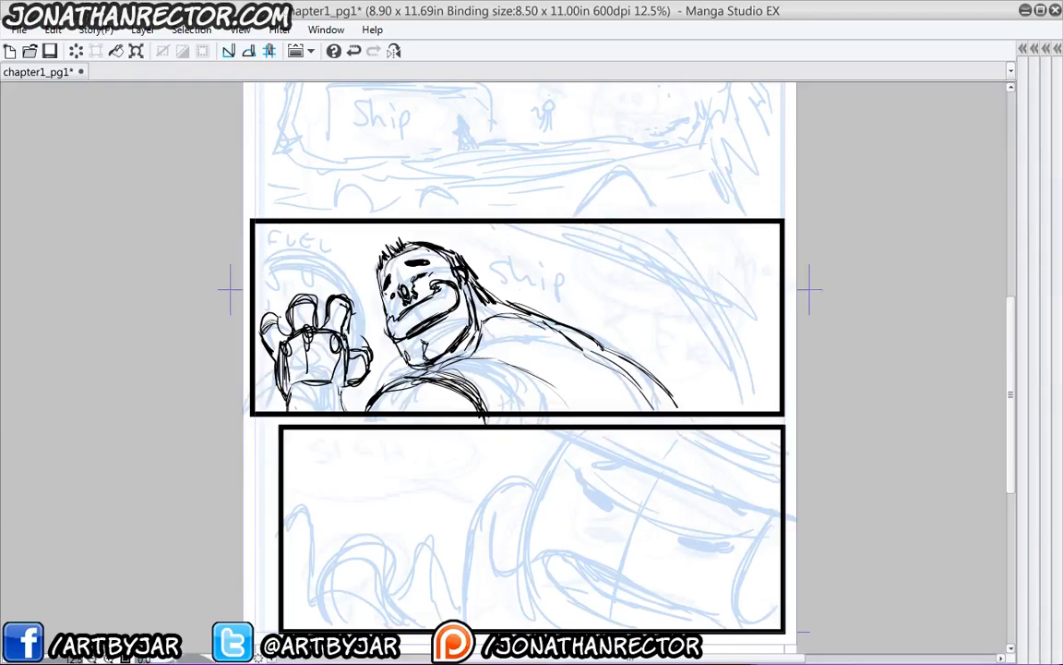
# - Increase the Jon-Inky 600dpi brush size and scribble a stroke beside the man's head
pyautogui.press('Tab')
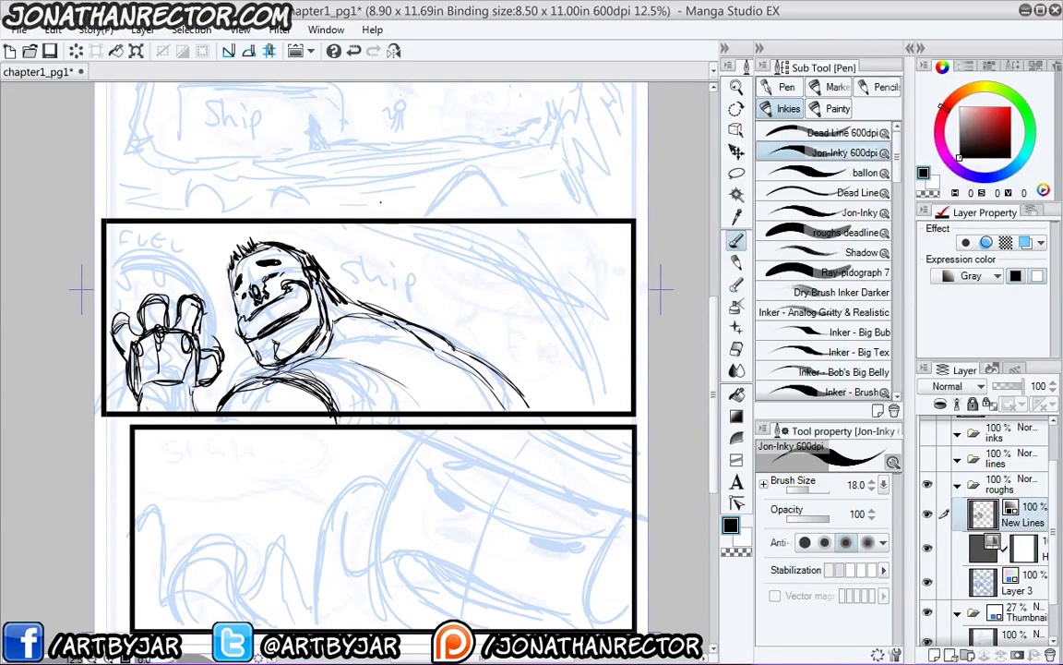
pyautogui.press(']')
pyautogui.press(']')
pyautogui.press(']')
pyautogui.press(']')
pyautogui.press(']')
pyautogui.moveTo(419, 271); pyautogui.dragTo(349, 247)
pyautogui.press('Tab')
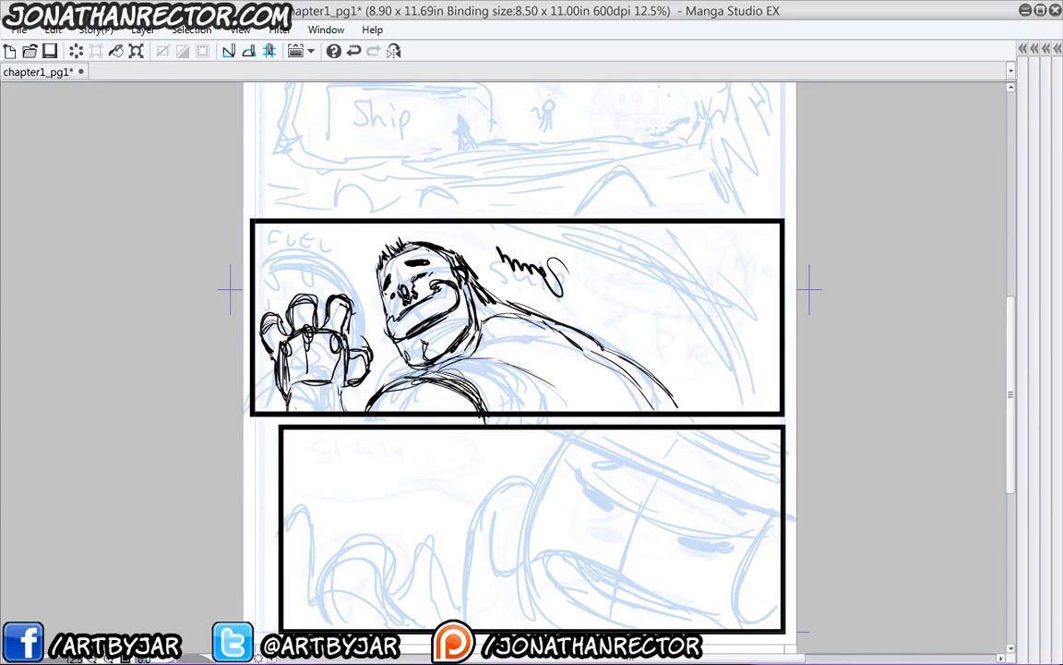
# - Strengthen the wrist, near shoulder and neck lines and add the upper torso contours
pyautogui.moveTo(290, 399); pyautogui.dragTo(340, 397)
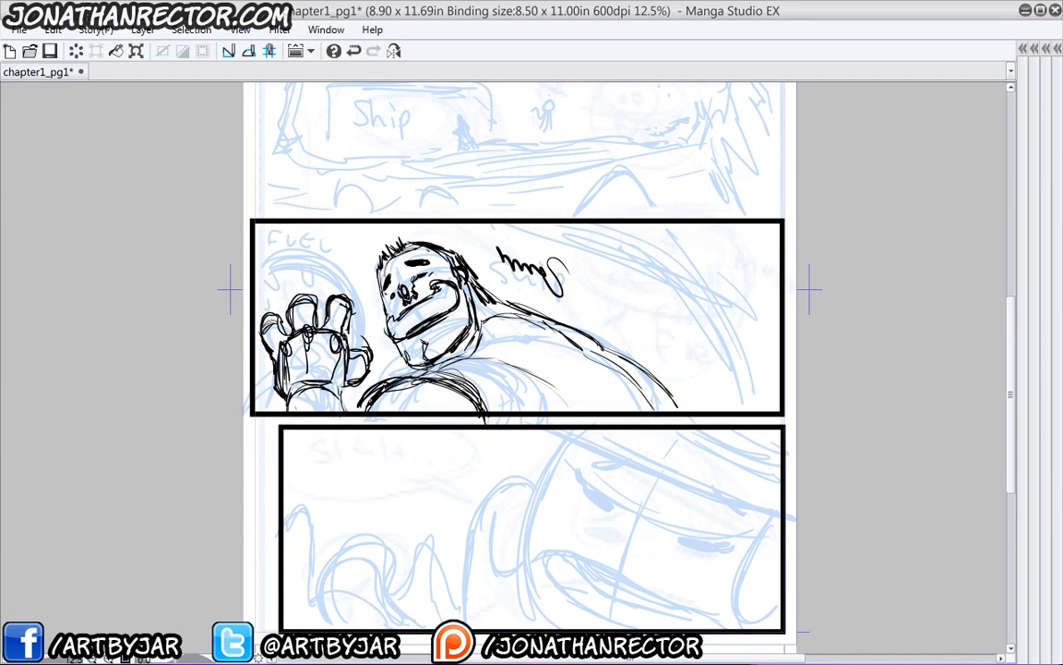
pyautogui.moveTo(359, 407)
pyautogui.mouseDown()
pyautogui.moveTo(406, 376)
pyautogui.moveTo(435, 407)
pyautogui.moveTo(474, 390)
pyautogui.moveTo(487, 409)
pyautogui.moveTo(488, 379)
pyautogui.mouseUp()
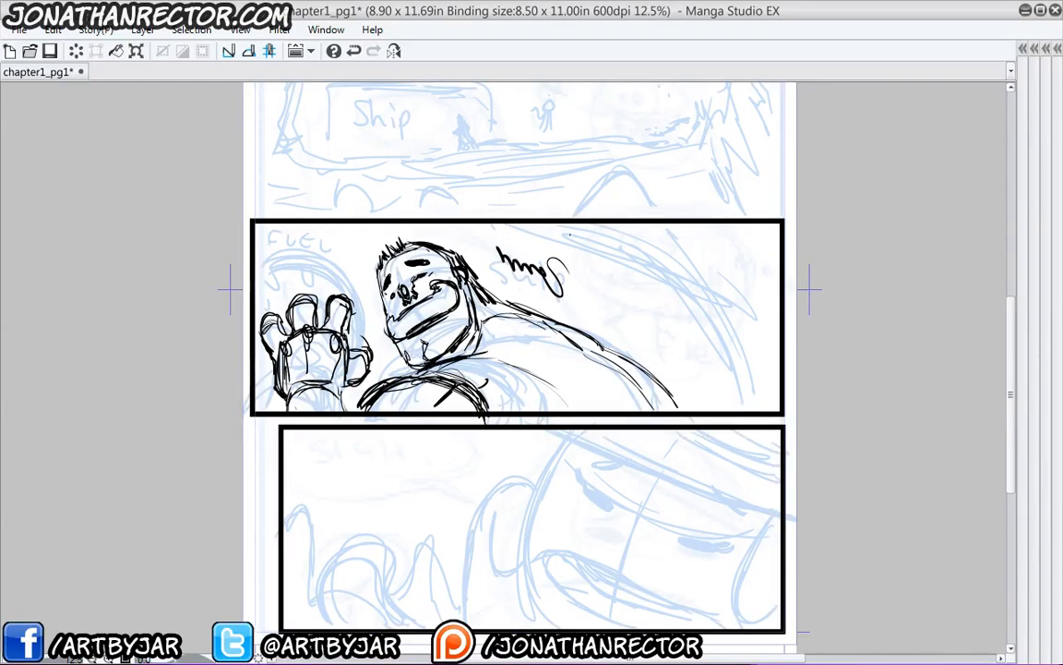
pyautogui.moveTo(445, 324); pyautogui.dragTo(478, 344)
pyautogui.moveTo(383, 330); pyautogui.dragTo(490, 355)
pyautogui.moveTo(419, 332); pyautogui.dragTo(490, 359)
pyautogui.moveTo(469, 350); pyautogui.dragTo(567, 362)
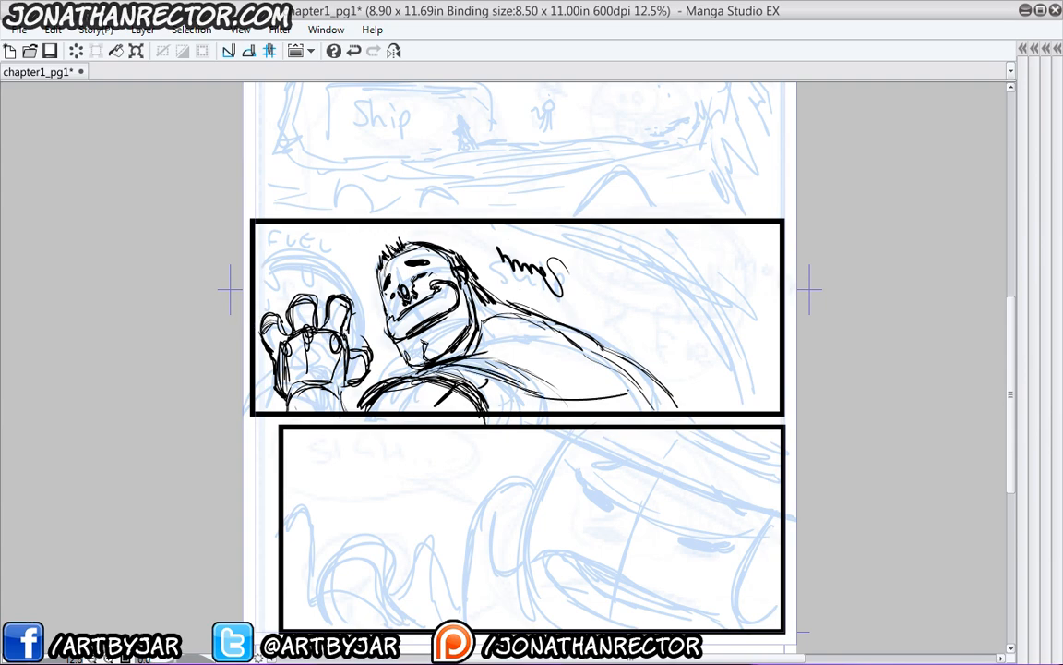
# - Draw thick curved stripes across the shirt, following the form of the neck, shoulder and back
pyautogui.moveTo(509, 340); pyautogui.dragTo(589, 361)
pyautogui.moveTo(437, 345); pyautogui.dragTo(527, 359)
pyautogui.moveTo(453, 338); pyautogui.dragTo(531, 374)
pyautogui.moveTo(480, 354); pyautogui.dragTo(552, 387)
pyautogui.moveTo(412, 376); pyautogui.dragTo(432, 355)
pyautogui.moveTo(478, 353); pyautogui.dragTo(527, 369)
pyautogui.moveTo(424, 365)
pyautogui.mouseDown()
pyautogui.moveTo(528, 345)
pyautogui.moveTo(573, 381)
pyautogui.mouseUp()
pyautogui.moveTo(476, 335)
pyautogui.mouseDown()
pyautogui.moveTo(573, 380)
pyautogui.moveTo(571, 356)
pyautogui.mouseUp()
pyautogui.moveTo(515, 336); pyautogui.dragTo(595, 380)
pyautogui.moveTo(483, 323)
pyautogui.mouseDown()
pyautogui.moveTo(598, 380)
pyautogui.moveTo(482, 324)
pyautogui.mouseUp()
pyautogui.moveTo(433, 359); pyautogui.dragTo(404, 377)
pyautogui.moveTo(545, 322)
pyautogui.mouseDown()
pyautogui.moveTo(609, 380)
pyautogui.moveTo(563, 318)
pyautogui.moveTo(637, 379)
pyautogui.mouseUp()
pyautogui.moveTo(615, 344); pyautogui.dragTo(651, 381)
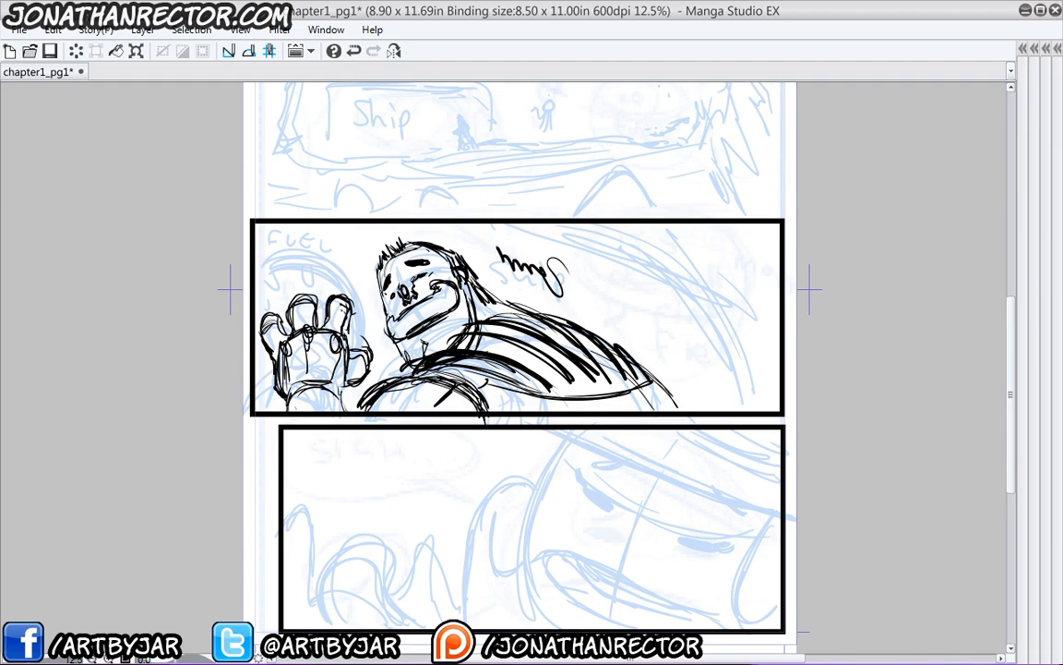
# - Add fingernail and wrist details to the raised hand and outline a large round shape around it
pyautogui.moveTo(332, 307); pyautogui.dragTo(347, 309)
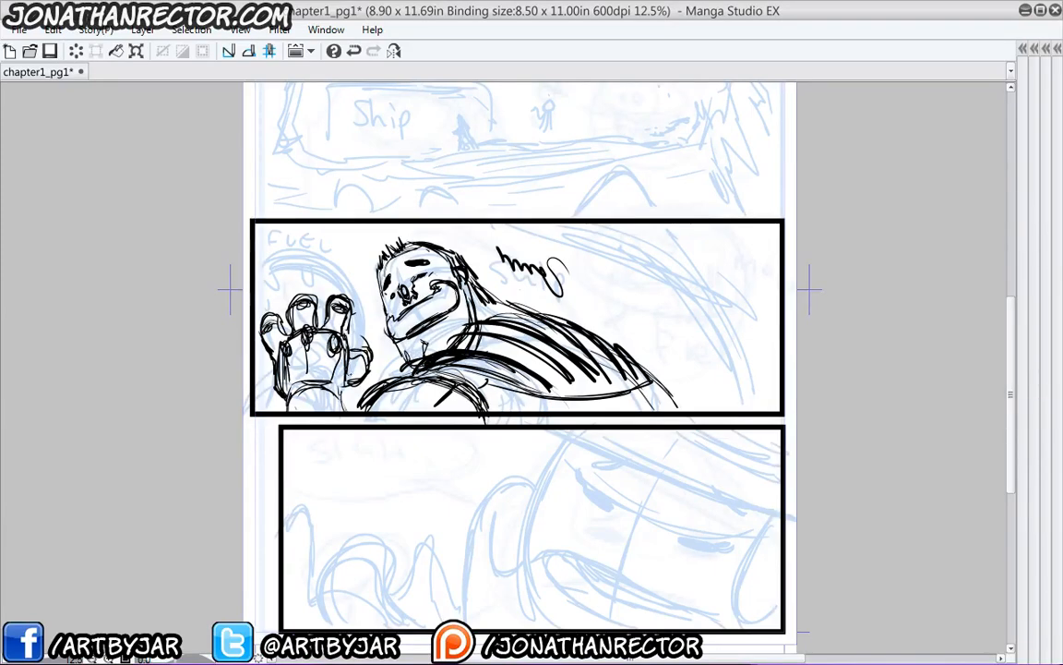
pyautogui.moveTo(335, 385); pyautogui.dragTo(343, 409)
pyautogui.moveTo(380, 344)
pyautogui.mouseDown()
pyautogui.moveTo(373, 328)
pyautogui.moveTo(332, 278)
pyautogui.moveTo(265, 292)
pyautogui.moveTo(259, 308)
pyautogui.moveTo(377, 373)
pyautogui.mouseUp()
pyautogui.moveTo(358, 296); pyautogui.dragTo(377, 372)
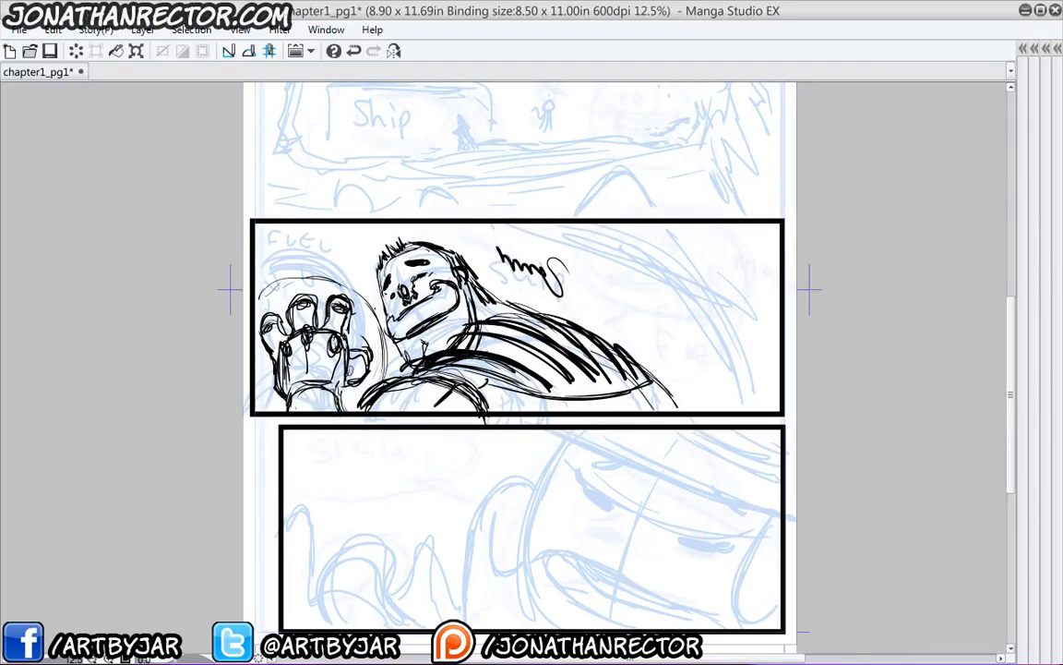
pyautogui.moveTo(322, 276); pyautogui.dragTo(377, 324)
pyautogui.moveTo(314, 277)
pyautogui.mouseDown()
pyautogui.moveTo(374, 365)
pyautogui.moveTo(343, 408)
pyautogui.mouseUp()
pyautogui.moveTo(269, 395); pyautogui.dragTo(280, 409)
pyautogui.moveTo(259, 391); pyautogui.dragTo(271, 407)
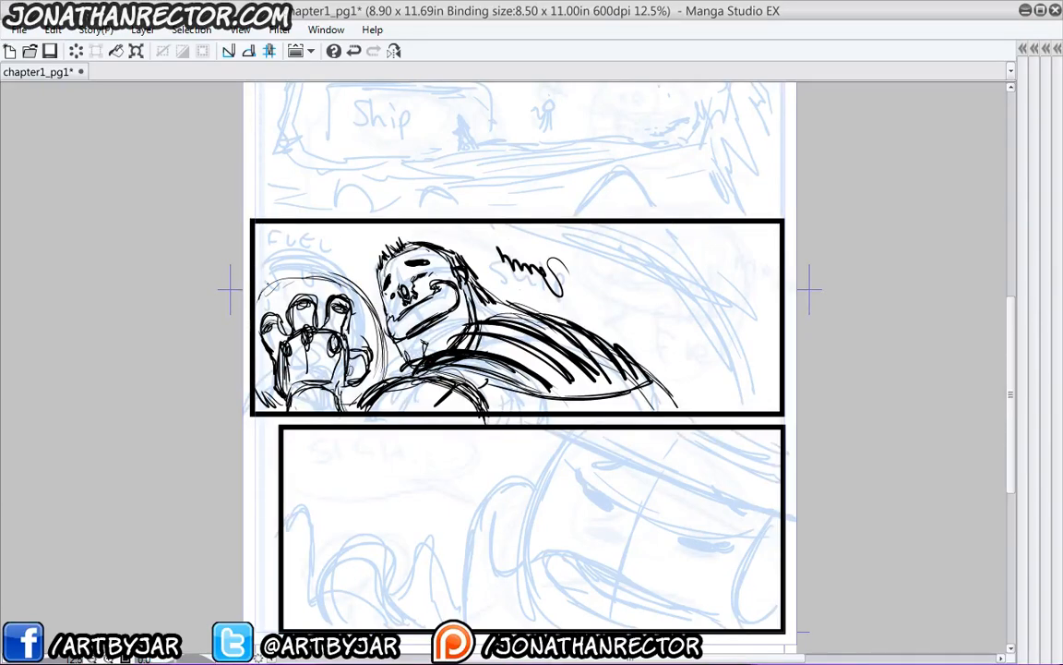
# - Reinforce the round outline around the hand with repeated curved strokes along its top and sides
pyautogui.moveTo(265, 298); pyautogui.dragTo(314, 274)
pyautogui.moveTo(289, 275); pyautogui.dragTo(377, 332)
pyautogui.moveTo(324, 280); pyautogui.dragTo(382, 335)
pyautogui.moveTo(338, 294)
pyautogui.mouseDown()
pyautogui.moveTo(358, 312)
pyautogui.moveTo(349, 318)
pyautogui.moveTo(364, 377)
pyautogui.mouseUp()
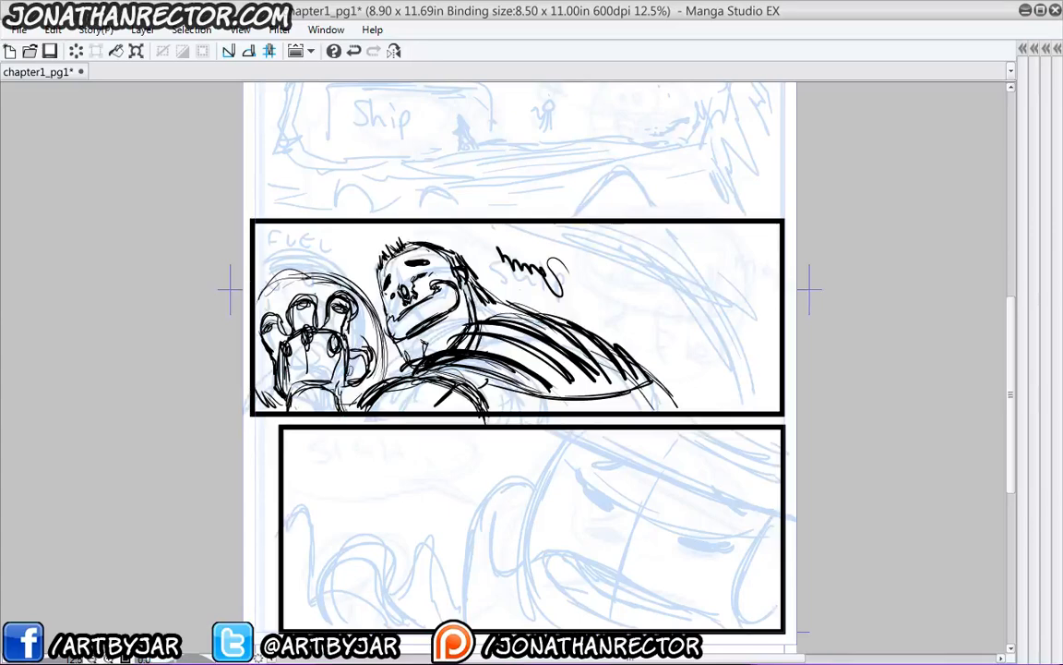
pyautogui.moveTo(293, 299)
pyautogui.mouseDown()
pyautogui.moveTo(318, 296)
pyautogui.moveTo(310, 292)
pyautogui.mouseUp()
pyautogui.moveTo(263, 318)
pyautogui.mouseDown()
pyautogui.moveTo(318, 272)
pyautogui.moveTo(384, 371)
pyautogui.moveTo(277, 286)
pyautogui.moveTo(256, 318)
pyautogui.mouseUp()
pyautogui.moveTo(259, 355); pyautogui.dragTo(276, 395)
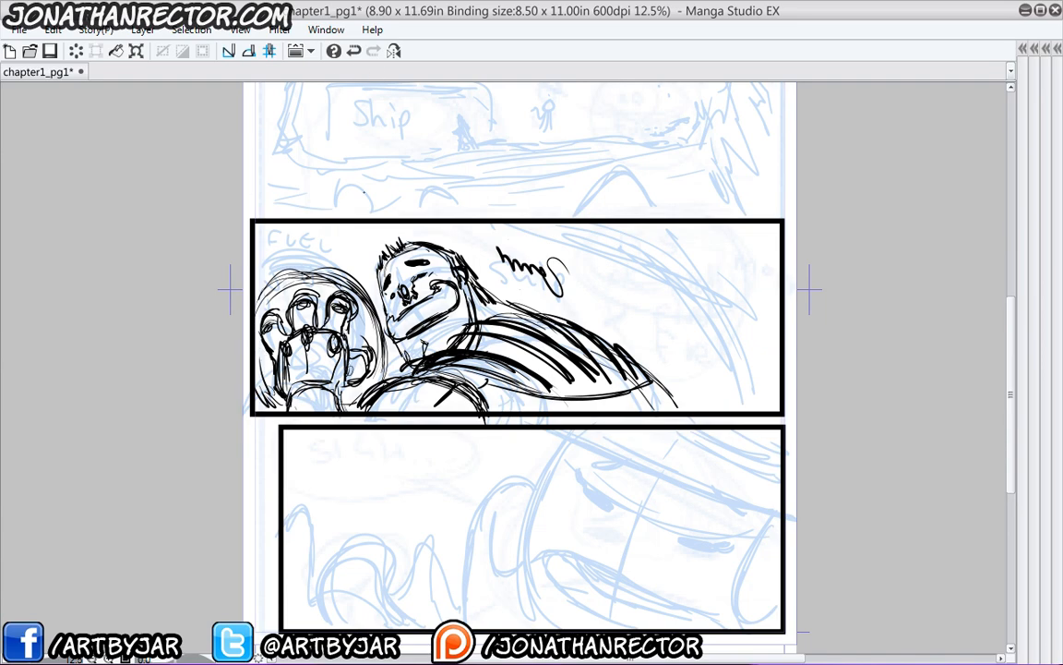
# - Letter the FUEL label above the raised hand and write "Ship" in the background beside the man's head
pyautogui.moveTo(268, 256)
pyautogui.mouseDown()
pyautogui.moveTo(265, 271)
pyautogui.moveTo(279, 252)
pyautogui.mouseUp()
pyautogui.moveTo(267, 264); pyautogui.dragTo(297, 266)
pyautogui.moveTo(308, 252); pyautogui.dragTo(307, 259)
pyautogui.moveTo(321, 252); pyautogui.dragTo(334, 268)
pyautogui.moveTo(358, 257)
pyautogui.mouseDown()
pyautogui.moveTo(354, 269)
pyautogui.moveTo(285, 239)
pyautogui.moveTo(261, 277)
pyautogui.mouseUp()
pyautogui.moveTo(305, 237); pyautogui.dragTo(338, 240)
pyautogui.moveTo(317, 229)
pyautogui.mouseDown()
pyautogui.moveTo(324, 240)
pyautogui.moveTo(280, 231)
pyautogui.mouseUp()
pyautogui.moveTo(317, 237); pyautogui.dragTo(325, 229)
pyautogui.moveTo(575, 267)
pyautogui.mouseDown()
pyautogui.moveTo(600, 275)
pyautogui.moveTo(572, 275)
pyautogui.mouseUp()
pyautogui.moveTo(606, 245); pyautogui.dragTo(624, 282)
pyautogui.moveTo(628, 271)
pyautogui.mouseDown()
pyautogui.moveTo(632, 302)
pyautogui.moveTo(629, 285)
pyautogui.mouseUp()
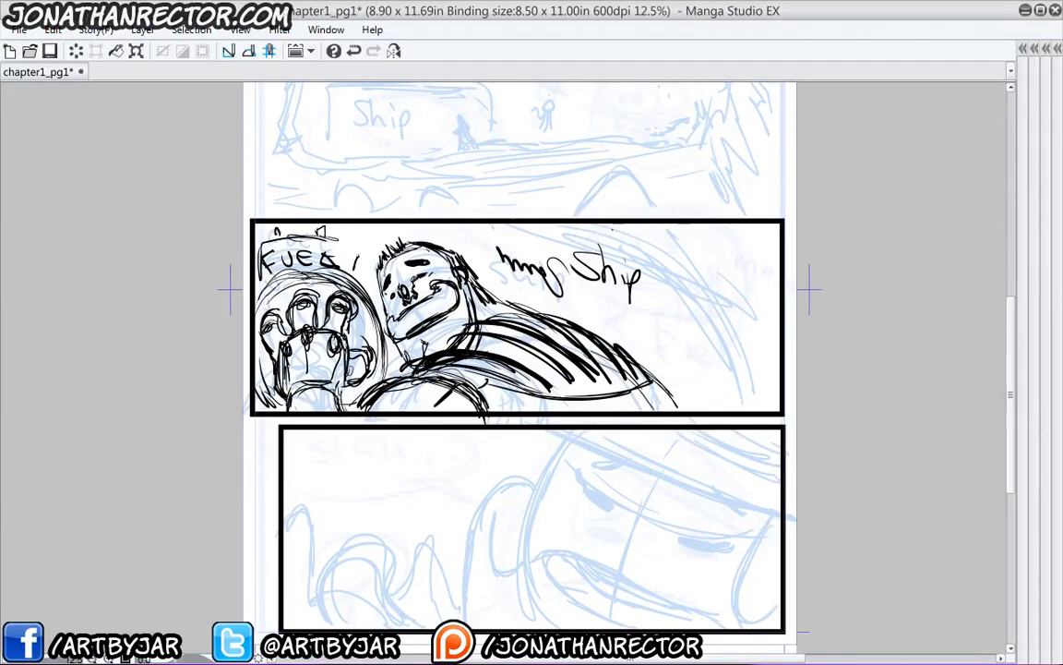
# - Mark the ship's edge with long diagonal lines and a short accent near the panel's lower corner
pyautogui.moveTo(576, 226); pyautogui.dragTo(754, 288)
pyautogui.click(746, 319)
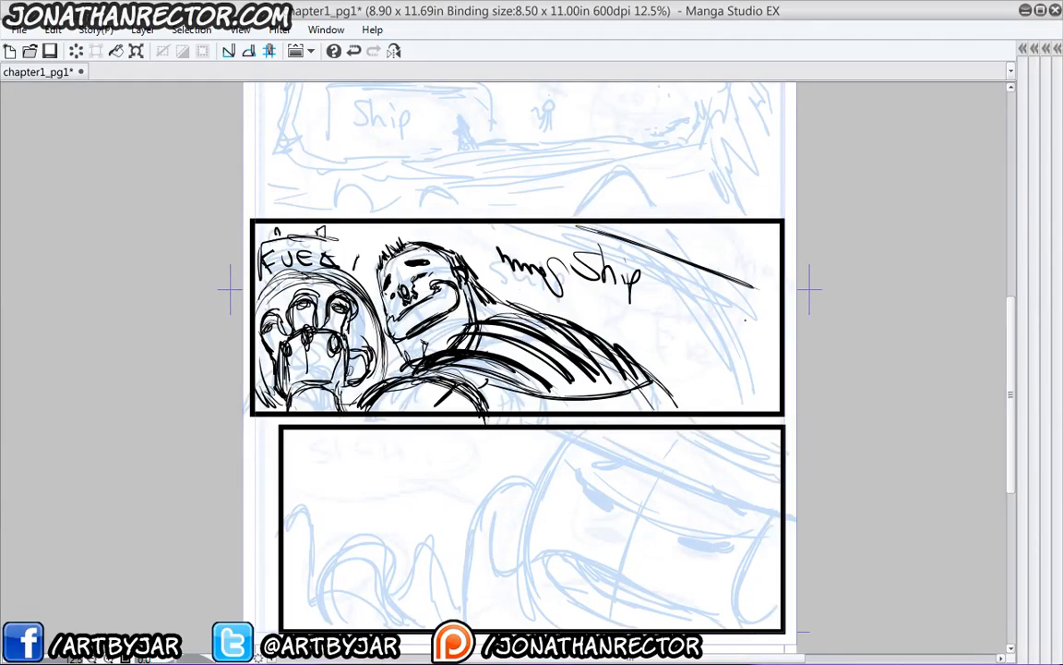
pyautogui.moveTo(731, 376); pyautogui.dragTo(770, 379)
# - Shade the man's open mouth with dense hatching and touch up the lines of his face
pyautogui.moveTo(456, 295); pyautogui.dragTo(443, 312)
pyautogui.moveTo(451, 290); pyautogui.dragTo(427, 322)
pyautogui.moveTo(439, 292); pyautogui.dragTo(410, 329)
pyautogui.moveTo(423, 305)
pyautogui.mouseDown()
pyautogui.moveTo(402, 332)
pyautogui.moveTo(346, 310)
pyautogui.mouseUp()
pyautogui.moveTo(405, 282)
pyautogui.mouseDown()
pyautogui.moveTo(367, 303)
pyautogui.moveTo(383, 295)
pyautogui.mouseUp()
pyautogui.moveTo(415, 259); pyautogui.dragTo(405, 268)
pyautogui.moveTo(395, 252)
pyautogui.mouseDown()
pyautogui.moveTo(386, 263)
pyautogui.moveTo(402, 261)
pyautogui.mouseUp()
pyautogui.moveTo(412, 256)
pyautogui.mouseDown()
pyautogui.moveTo(406, 279)
pyautogui.moveTo(386, 265)
pyautogui.mouseUp()
pyautogui.moveTo(388, 261); pyautogui.dragTo(341, 289)
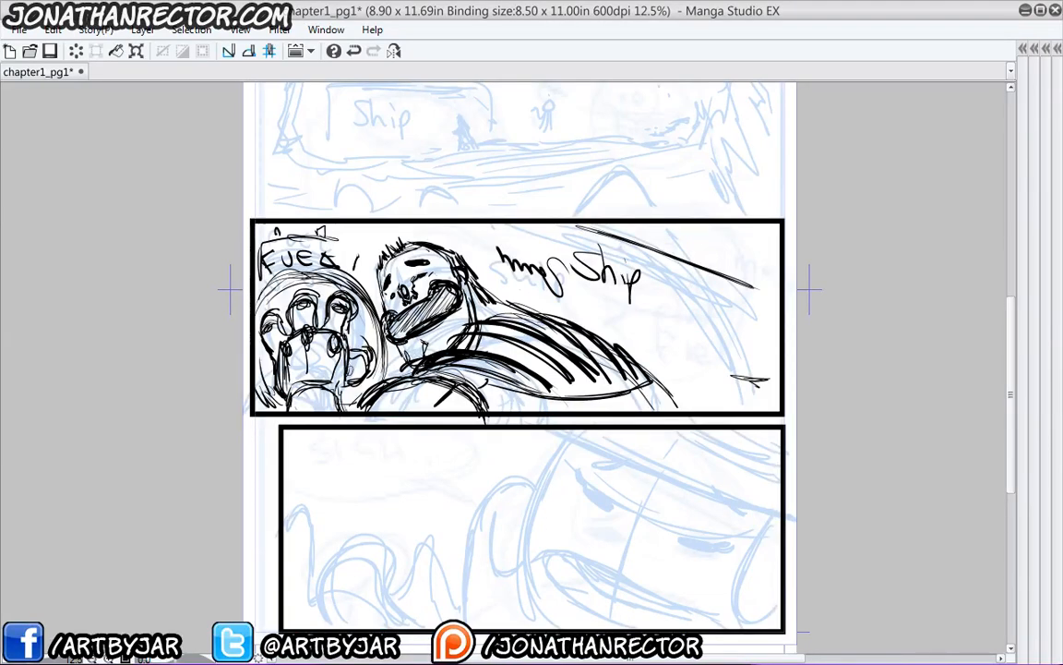
# - Open the momo_pinup1_inks file to show the inked character up close
pyautogui.moveTo(336, 370); pyautogui.dragTo(315, 307)
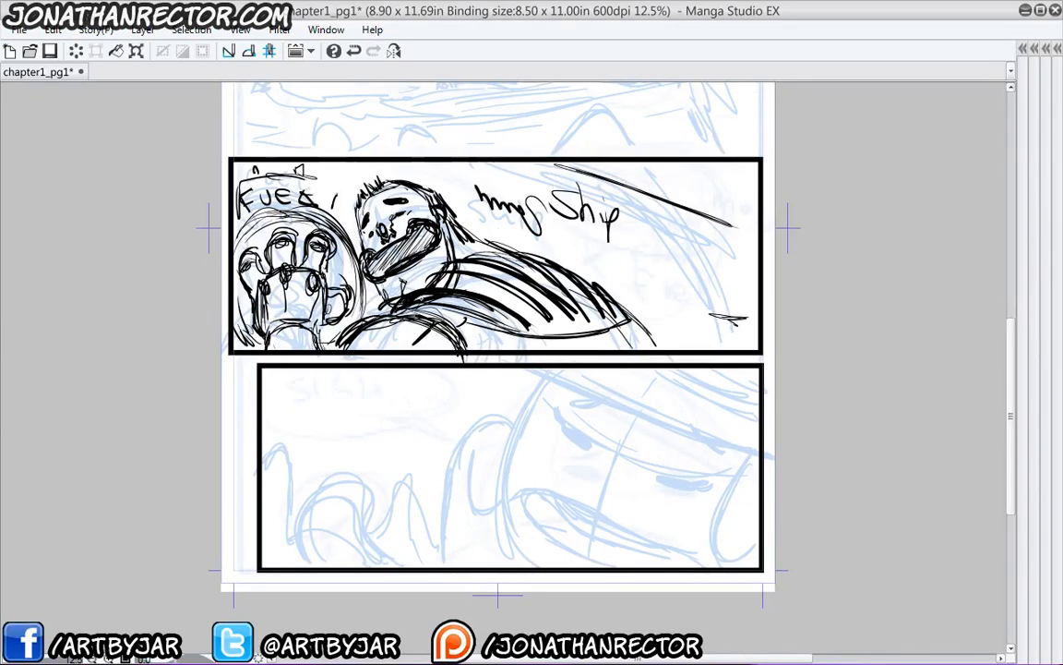
pyautogui.click(19, 29)
pyautogui.moveTo(56, 91)
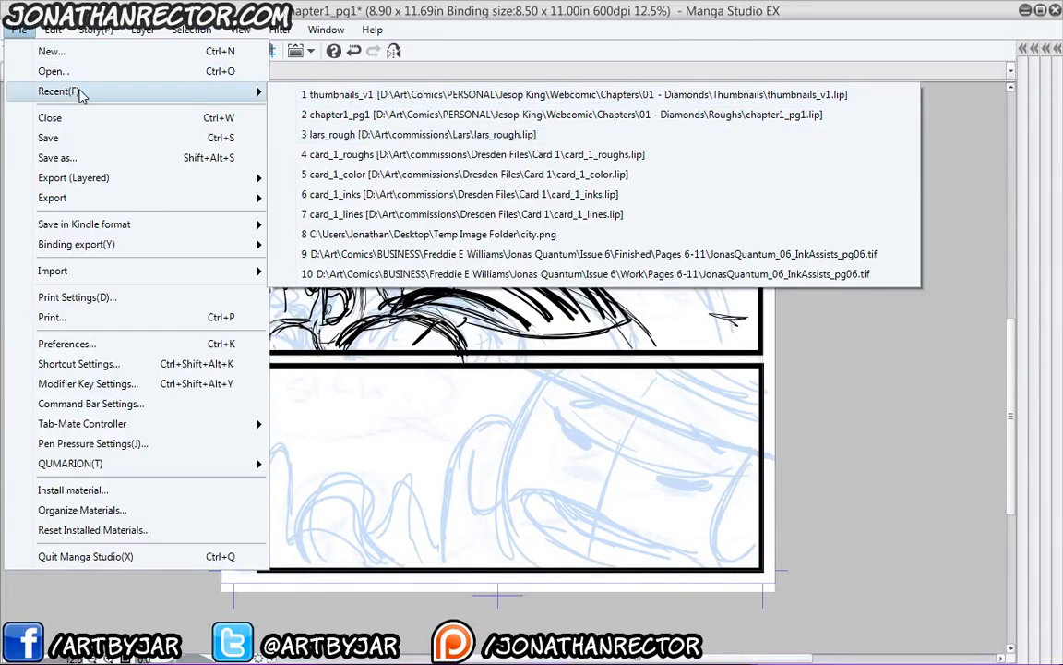
pyautogui.click(50, 72)
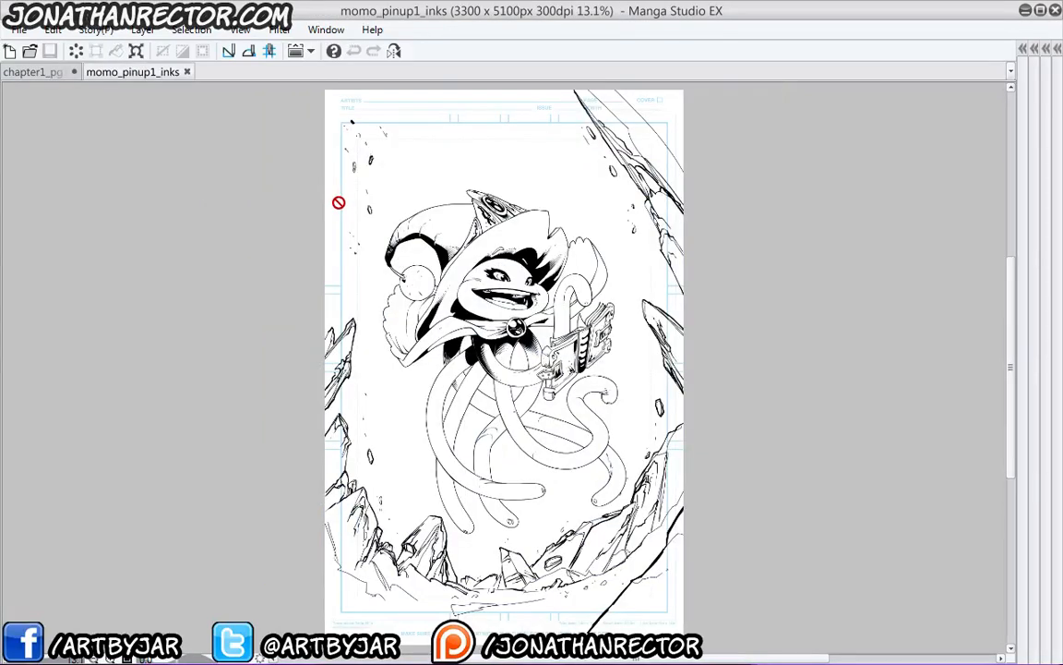
pyautogui.keyDown('ctrl'); pyautogui.click(349, 189); pyautogui.keyUp('ctrl')
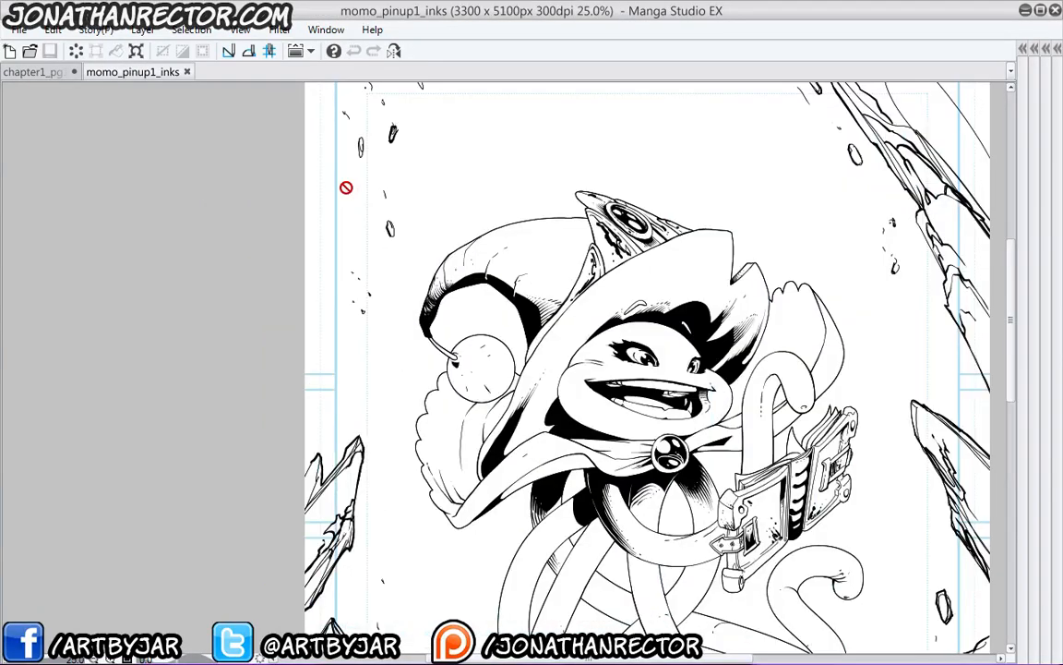
# - Examine the inked character in momo_pinup1_inks, from the hat and face down to the book and tentacles
pyautogui.moveTo(371, 480); pyautogui.dragTo(242, 362)
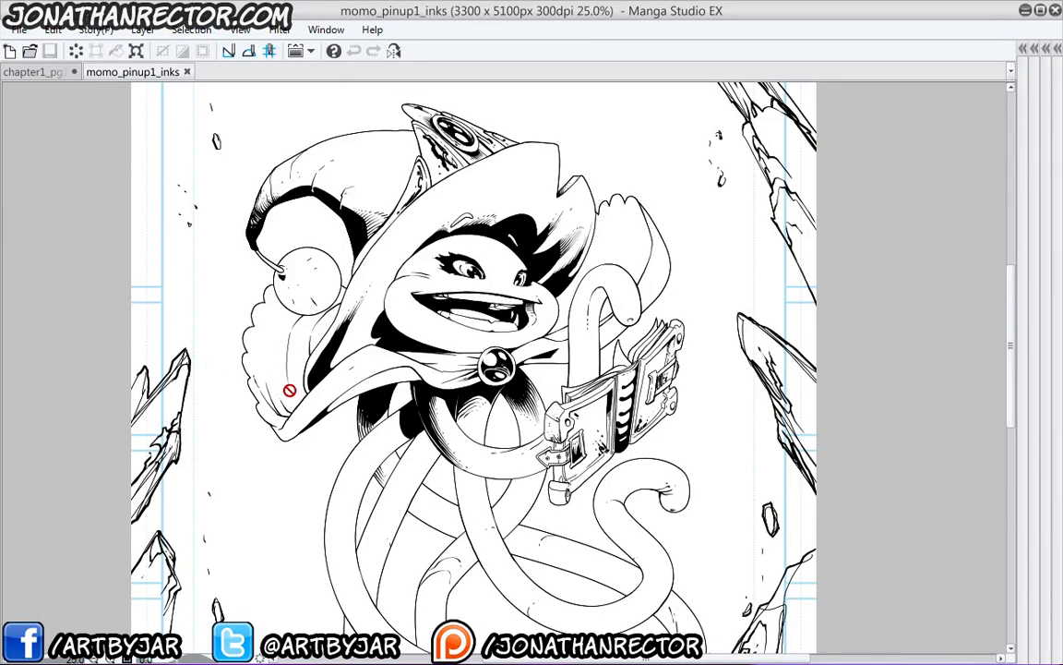
pyautogui.scroll(-3, 263, 355)
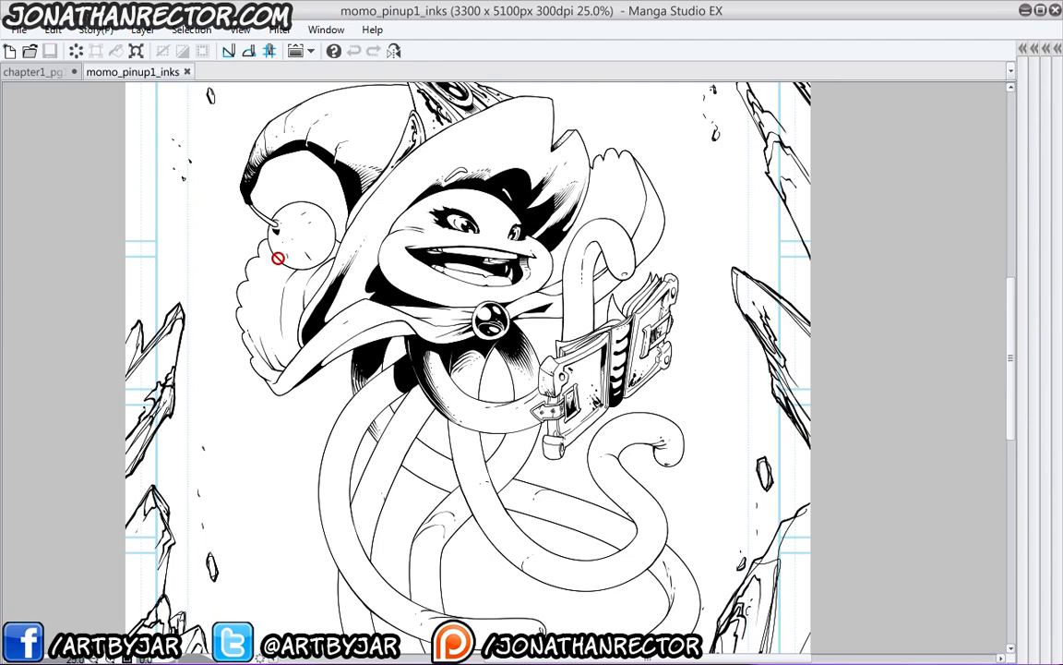
pyautogui.click(18, 29)
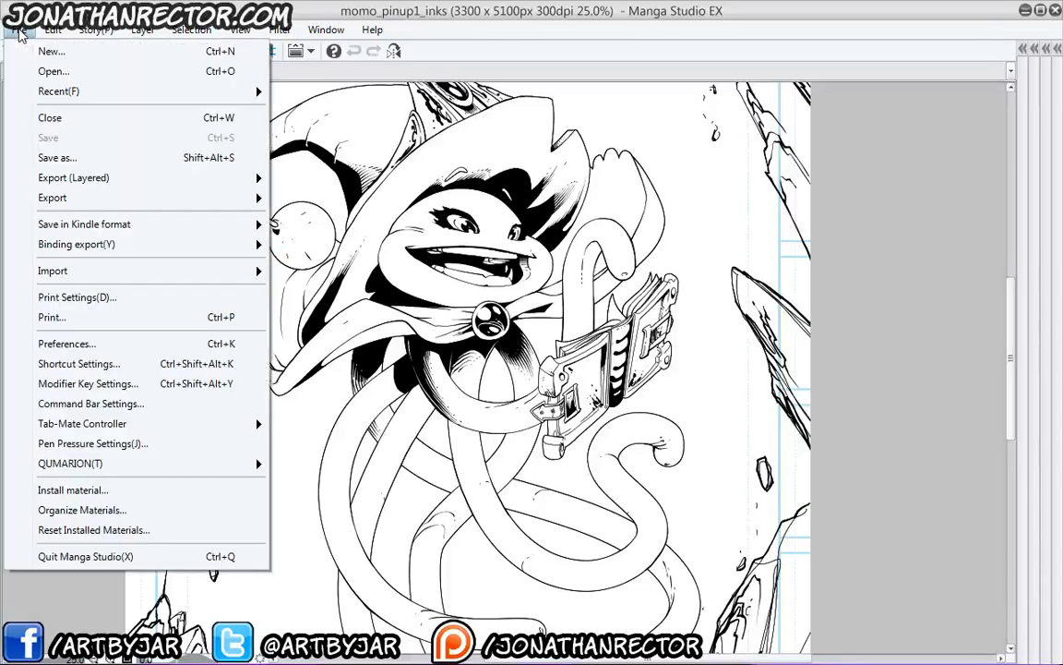
pyautogui.click(72, 74)
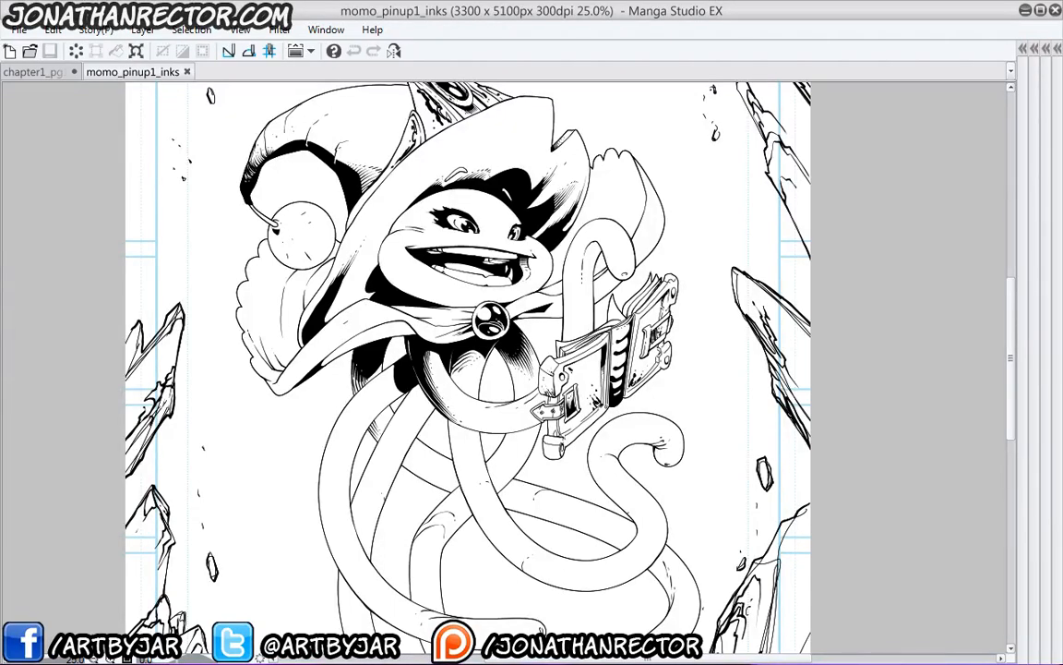
pyautogui.scroll(2, 371, 269)
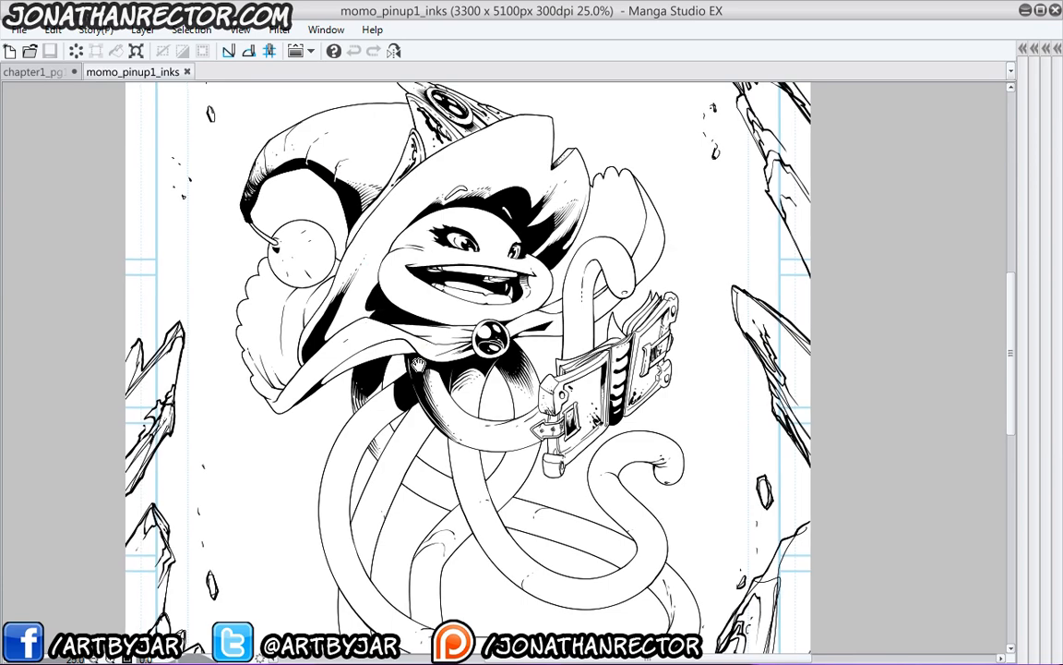
pyautogui.scroll(-2, 377, 318)
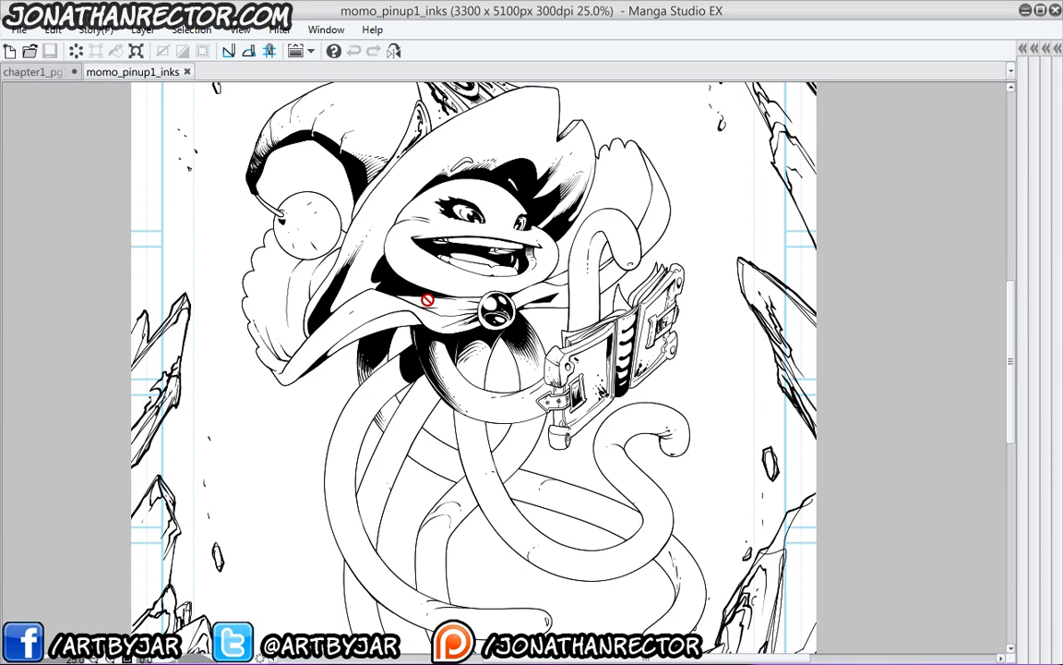
# - Compare the chapter1_pg1 roughs with a close view of the inked pinup's face, ending back on the comic page
pyautogui.click(52, 70)
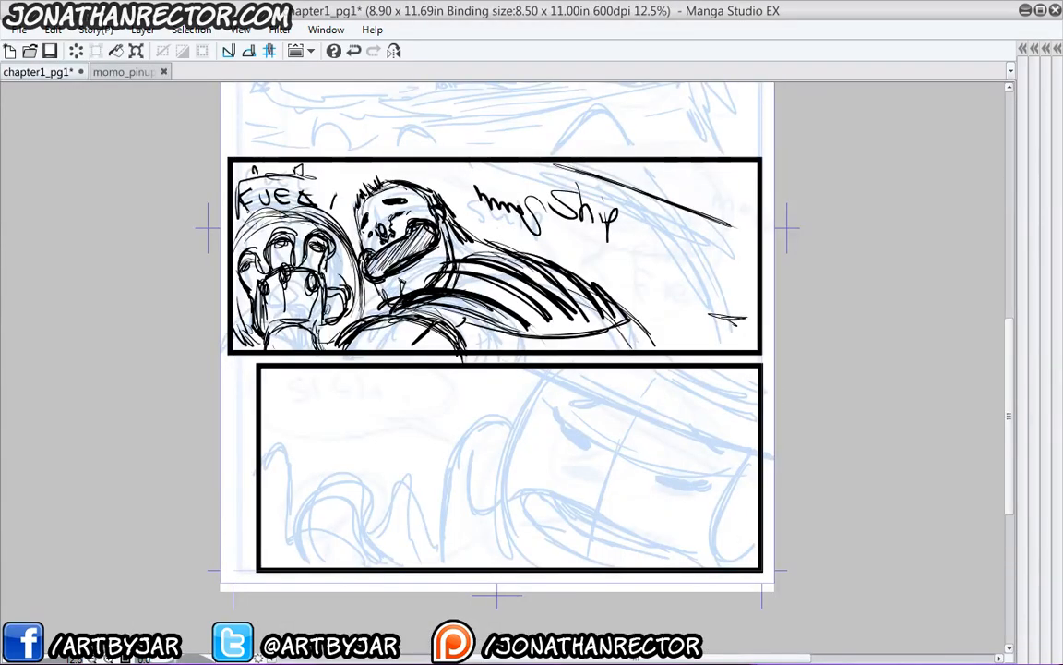
pyautogui.click(123, 72)
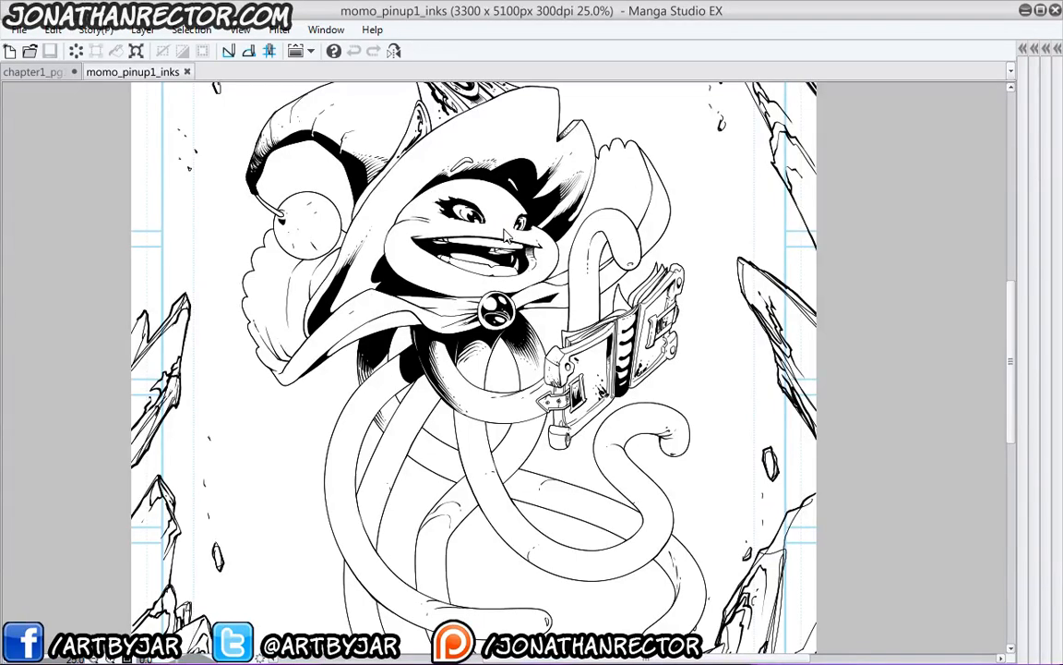
pyautogui.scroll(2, 503, 228)
pyautogui.scroll(3, 312, 369)
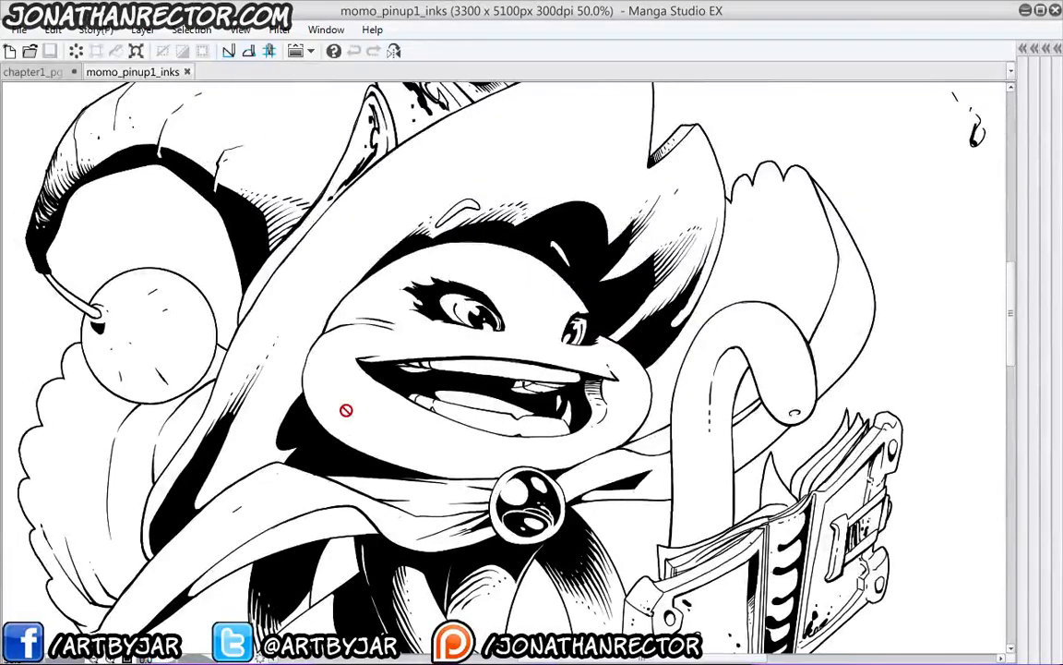
pyautogui.click(44, 71)
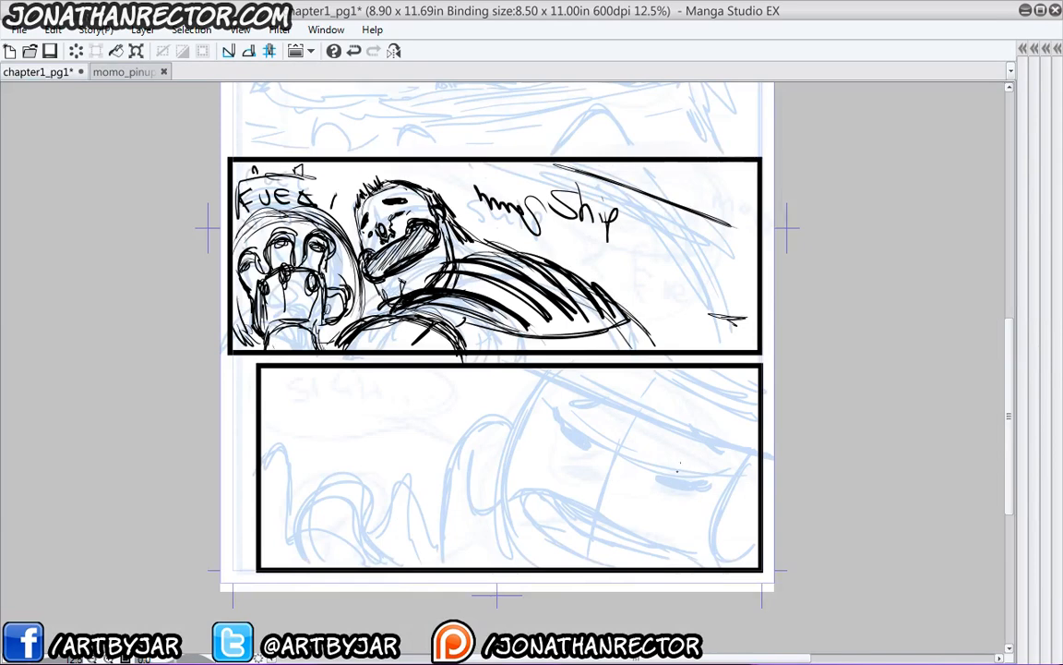
pyautogui.moveTo(661, 494); pyautogui.dragTo(682, 460)
pyautogui.moveTo(574, 455); pyautogui.dragTo(587, 422)
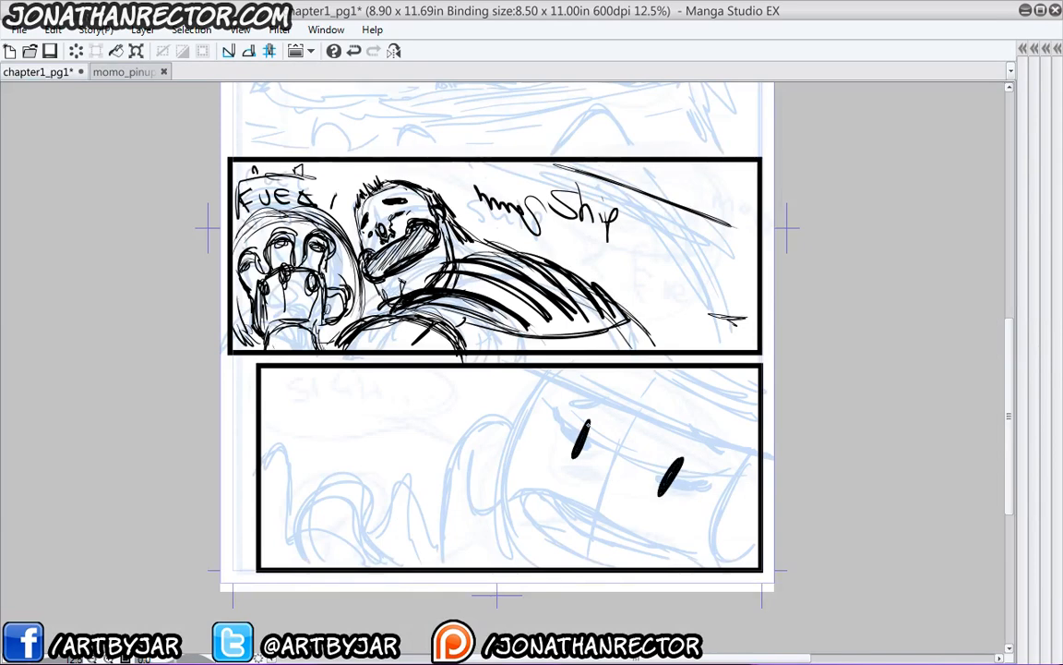
pyautogui.moveTo(595, 484)
pyautogui.mouseDown()
pyautogui.moveTo(570, 501)
pyautogui.moveTo(584, 528)
pyautogui.mouseUp()
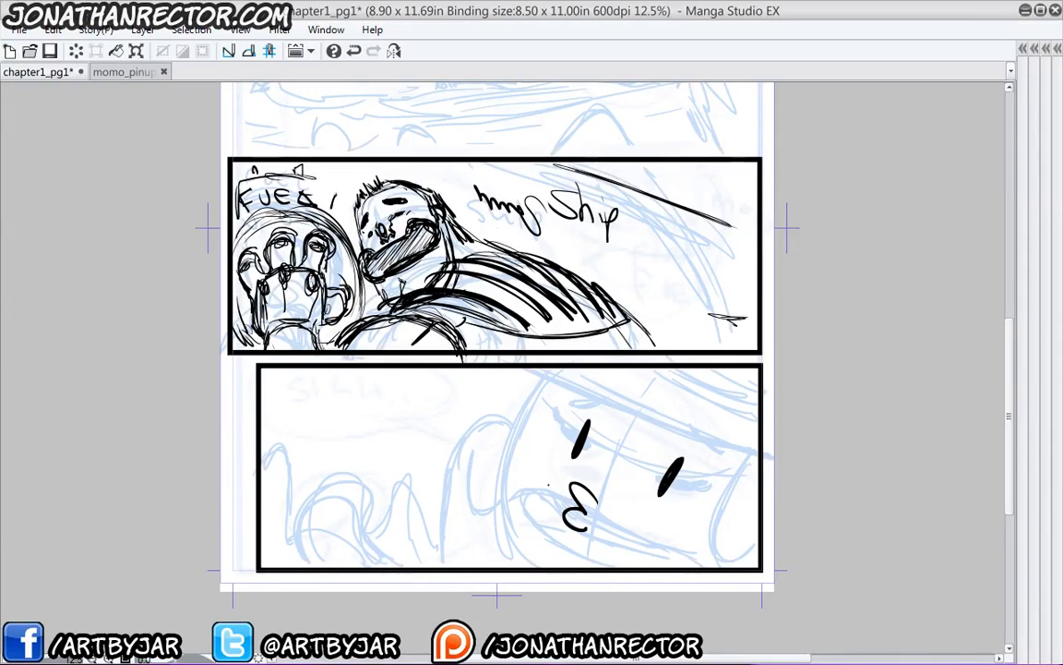
pyautogui.hotkey('ctrl', 'z')
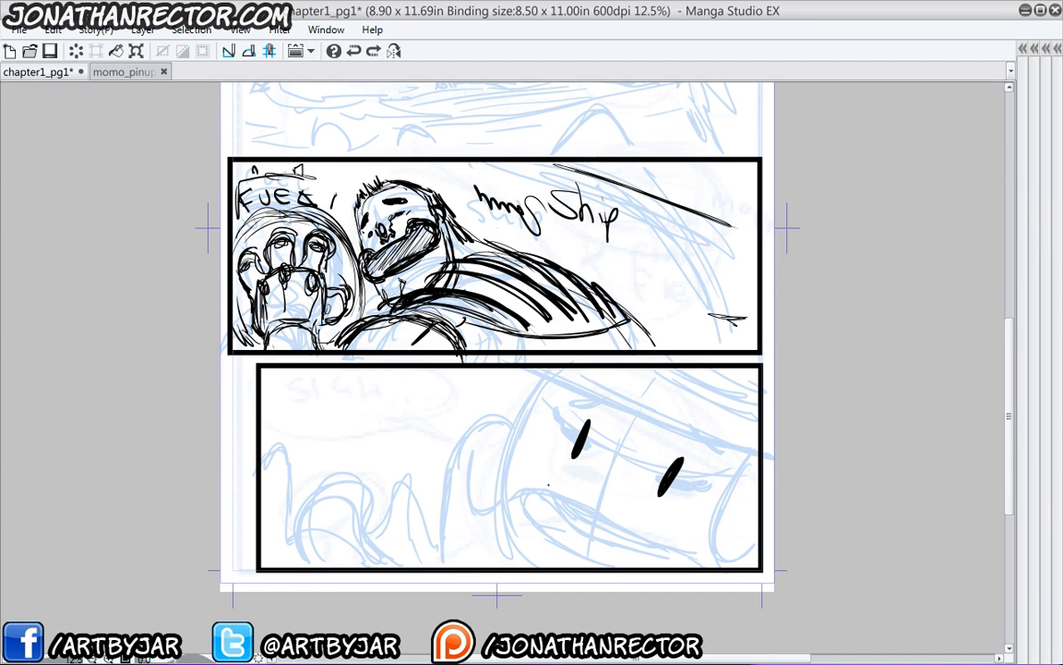
pyautogui.hotkey('ctrl', 'z')
pyautogui.hotkey('ctrl', 'z')
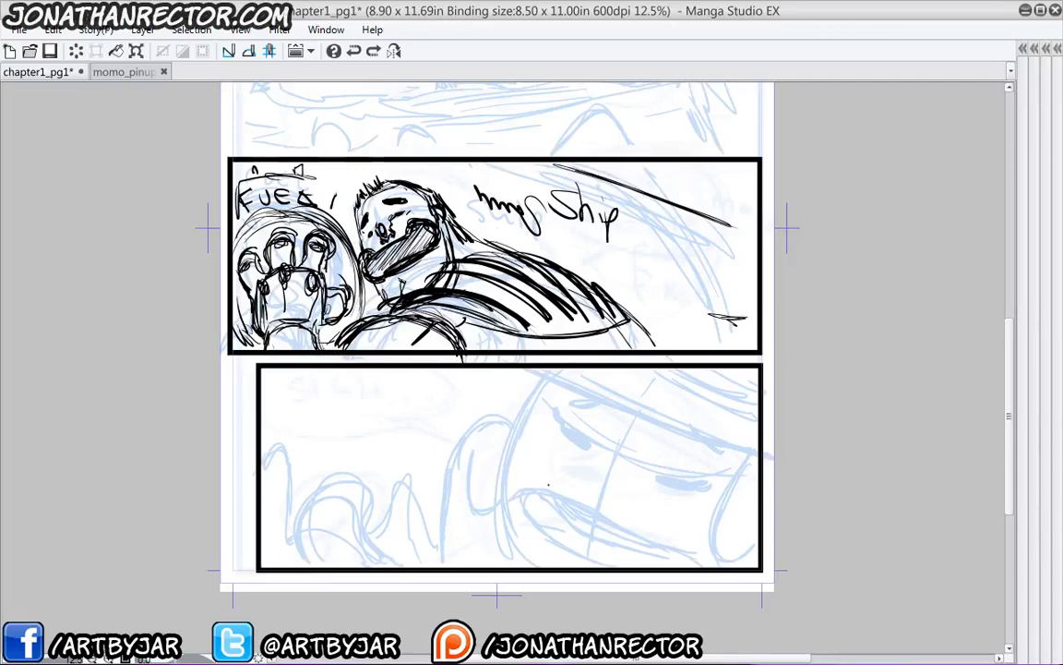
pyautogui.click(104, 72)
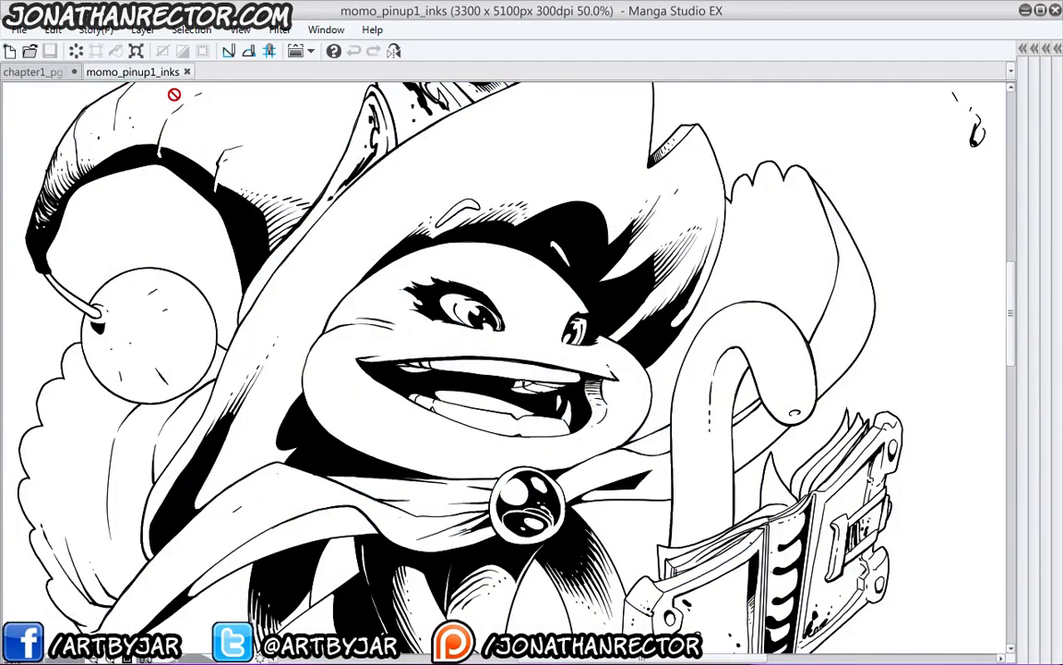
pyautogui.click(35, 74)
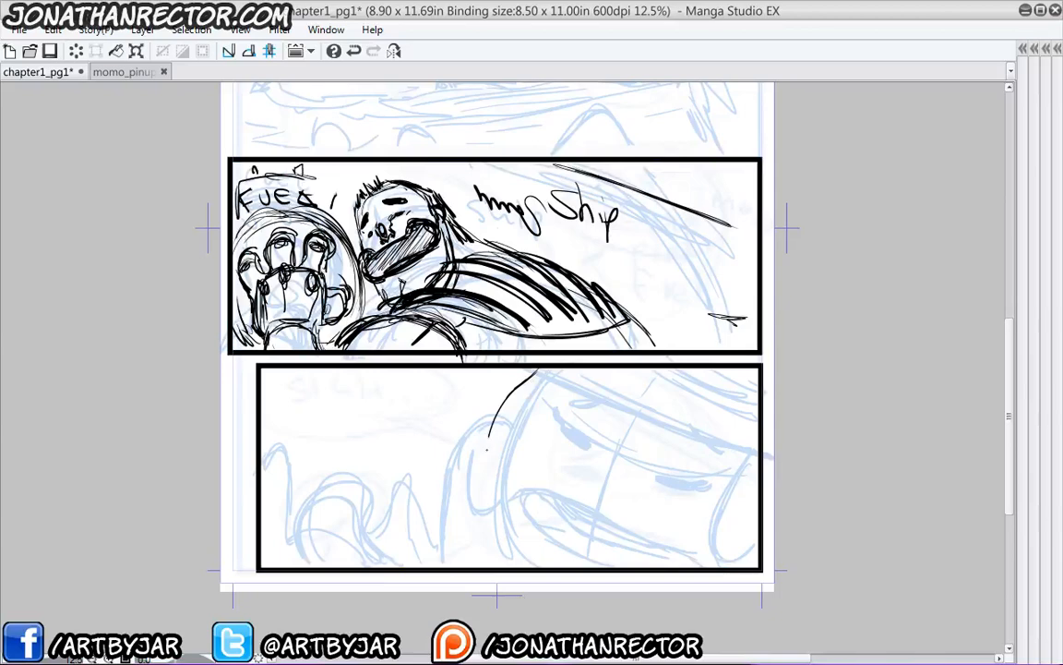
# - Draw the bold curved edge of the head in the third panel and the rounded overlapping shapes beside it
pyautogui.moveTo(535, 372)
pyautogui.mouseDown()
pyautogui.moveTo(484, 442)
pyautogui.moveTo(514, 556)
pyautogui.moveTo(476, 461)
pyautogui.moveTo(533, 565)
pyautogui.moveTo(482, 480)
pyautogui.moveTo(524, 498)
pyautogui.moveTo(481, 467)
pyautogui.moveTo(531, 563)
pyautogui.mouseUp()
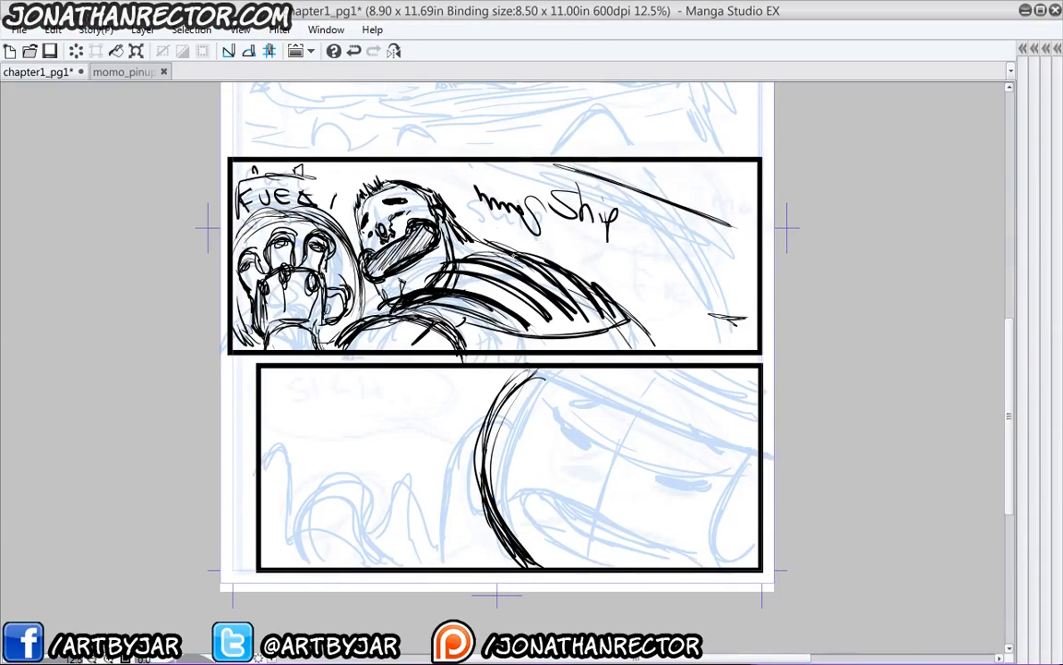
pyautogui.moveTo(481, 416); pyautogui.dragTo(441, 507)
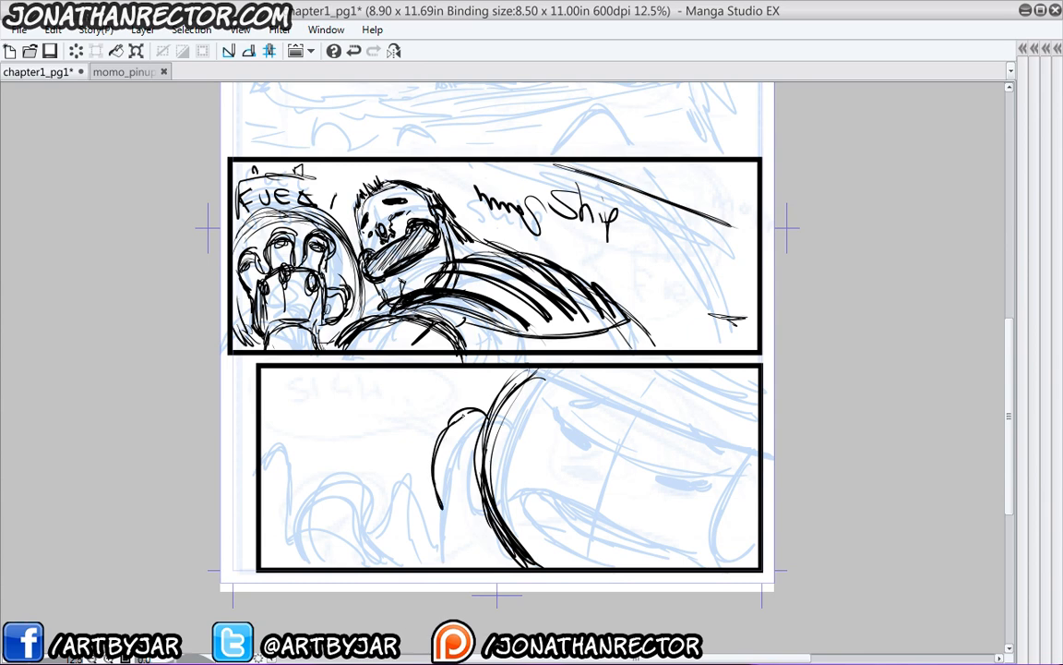
pyautogui.moveTo(510, 388); pyautogui.dragTo(487, 440)
pyautogui.moveTo(479, 410)
pyautogui.mouseDown()
pyautogui.moveTo(499, 401)
pyautogui.moveTo(449, 480)
pyautogui.mouseUp()
pyautogui.moveTo(452, 425)
pyautogui.mouseDown()
pyautogui.moveTo(448, 466)
pyautogui.moveTo(480, 513)
pyautogui.moveTo(447, 443)
pyautogui.moveTo(451, 477)
pyautogui.mouseUp()
# - Erase the overlapping head outline inside the rounded shapes and extend their outer line down to the panel's lower border
pyautogui.press('e')
pyautogui.moveTo(490, 429)
pyautogui.mouseDown()
pyautogui.moveTo(494, 479)
pyautogui.moveTo(494, 419)
pyautogui.moveTo(492, 494)
pyautogui.moveTo(453, 407)
pyautogui.moveTo(501, 459)
pyautogui.moveTo(505, 538)
pyautogui.moveTo(495, 521)
pyautogui.mouseUp()
pyautogui.moveTo(479, 484); pyautogui.dragTo(483, 513)
pyautogui.moveTo(478, 492); pyautogui.dragTo(482, 515)
pyautogui.moveTo(465, 397)
pyautogui.mouseDown()
pyautogui.moveTo(436, 461)
pyautogui.moveTo(451, 566)
pyautogui.mouseUp()
# - Try a curled, rounded shape with a small oval in the third panel's lower corner
pyautogui.moveTo(265, 522)
pyautogui.mouseDown()
pyautogui.moveTo(305, 487)
pyautogui.moveTo(339, 514)
pyautogui.mouseUp()
pyautogui.moveTo(295, 549)
pyautogui.mouseDown()
pyautogui.moveTo(334, 519)
pyautogui.moveTo(355, 568)
pyautogui.mouseUp()
pyautogui.moveTo(273, 503)
pyautogui.mouseDown()
pyautogui.moveTo(274, 553)
pyautogui.moveTo(332, 570)
pyautogui.mouseUp()
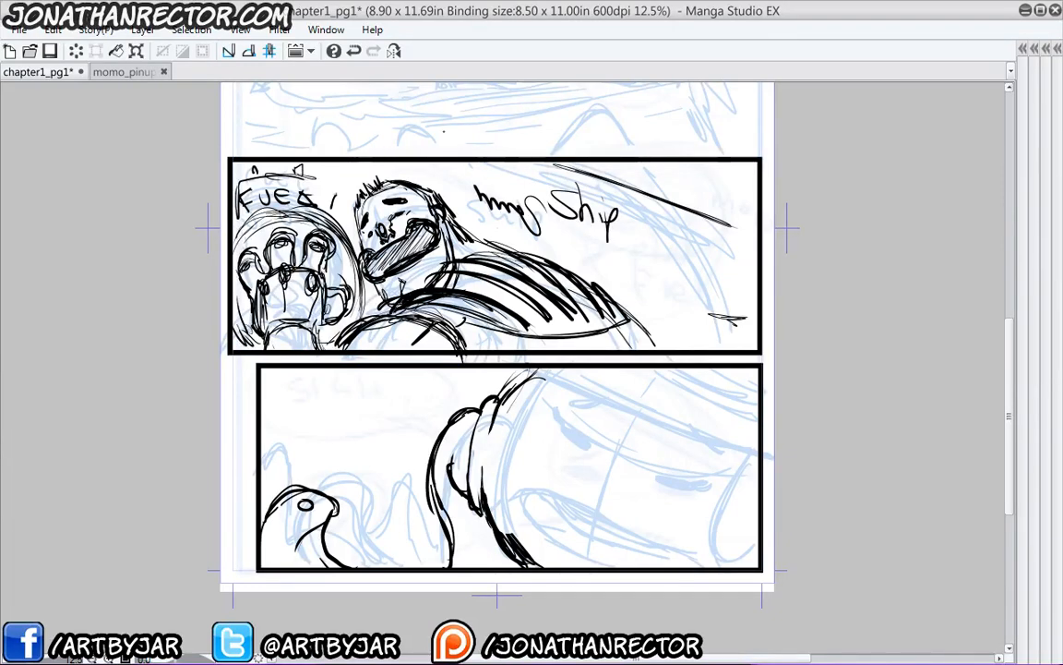
# - Thicken the upper head outline and replace the curled corner shape with a long curve rising to the head
pyautogui.moveTo(502, 397); pyautogui.dragTo(539, 371)
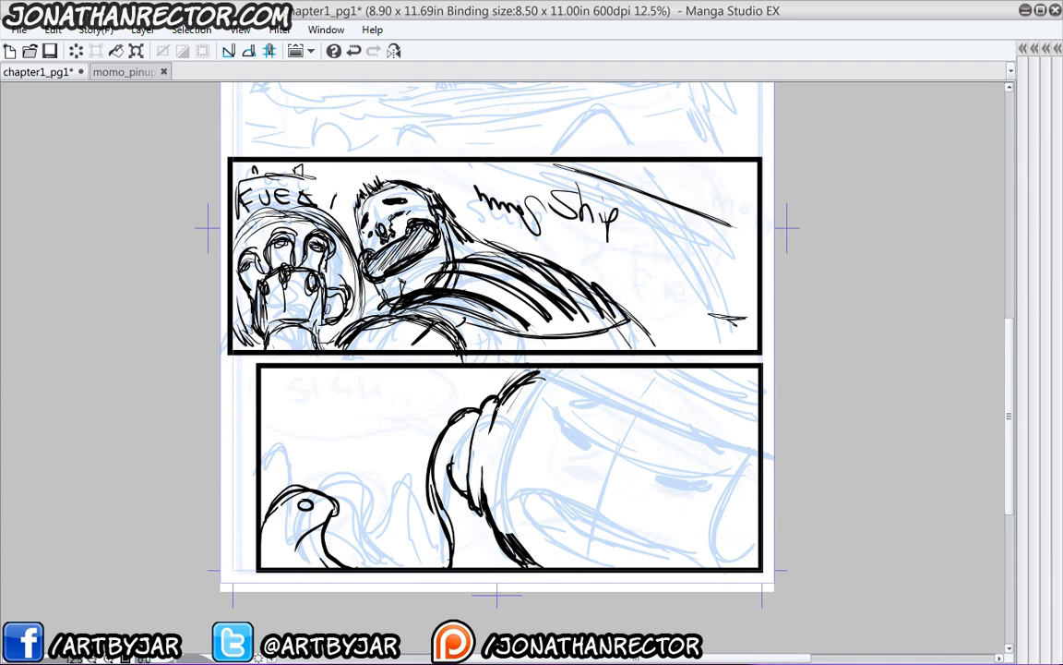
pyautogui.moveTo(452, 432); pyautogui.dragTo(449, 467)
pyautogui.moveTo(323, 494)
pyautogui.mouseDown()
pyautogui.moveTo(266, 558)
pyautogui.moveTo(248, 508)
pyautogui.mouseUp()
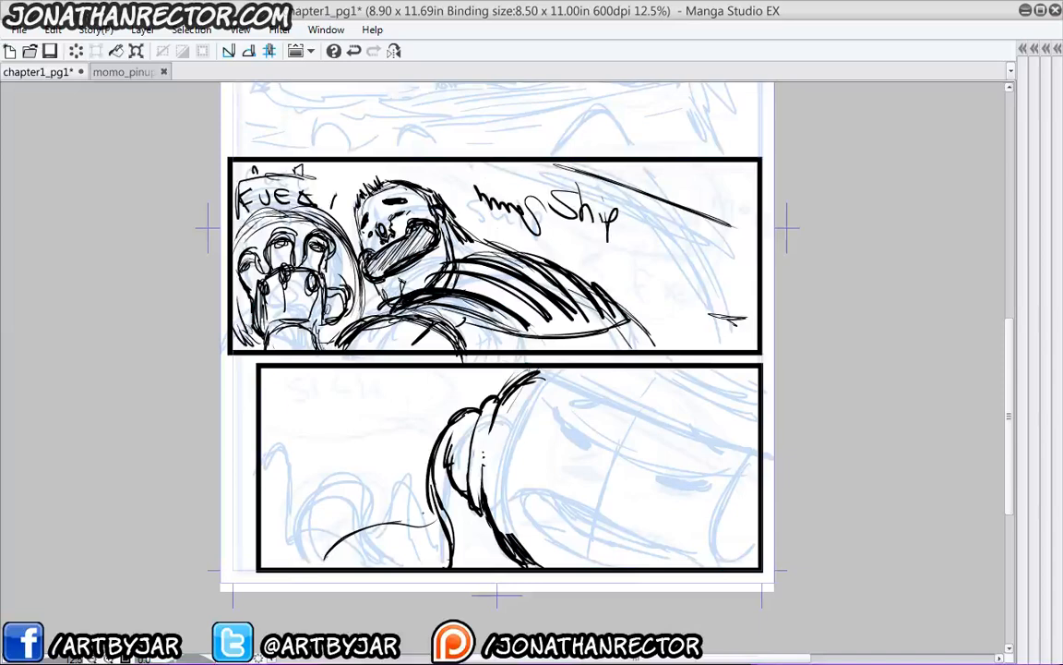
pyautogui.moveTo(324, 565); pyautogui.dragTo(434, 508)
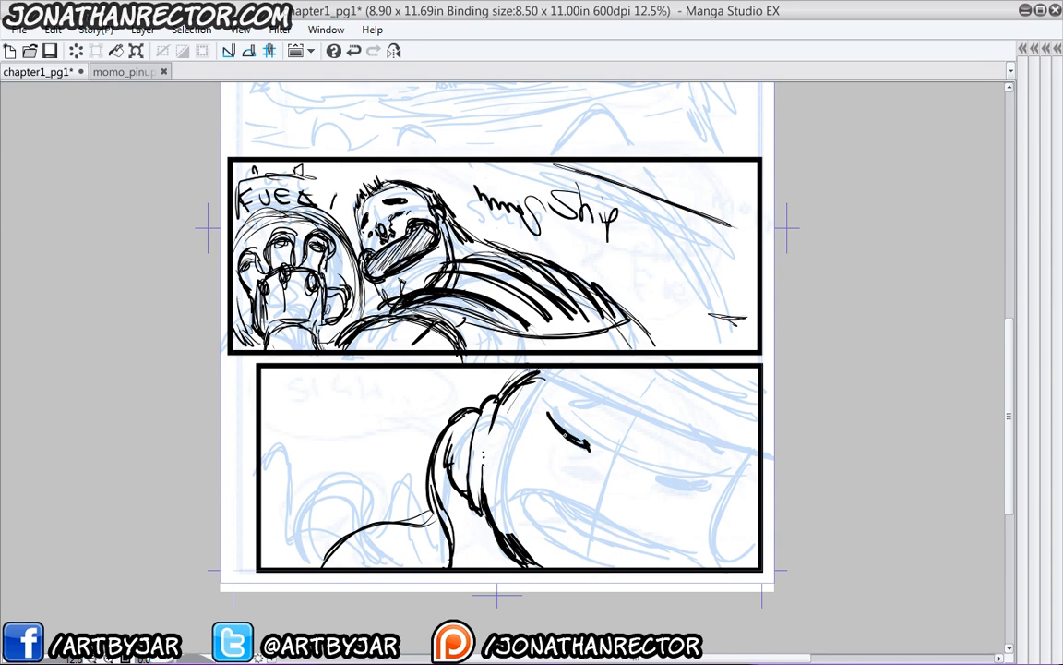
# - Draw both closed eyes with heavy dark lash strokes and add a brow line above each eye
pyautogui.moveTo(545, 413); pyautogui.dragTo(588, 448)
pyautogui.moveTo(533, 412); pyautogui.dragTo(587, 451)
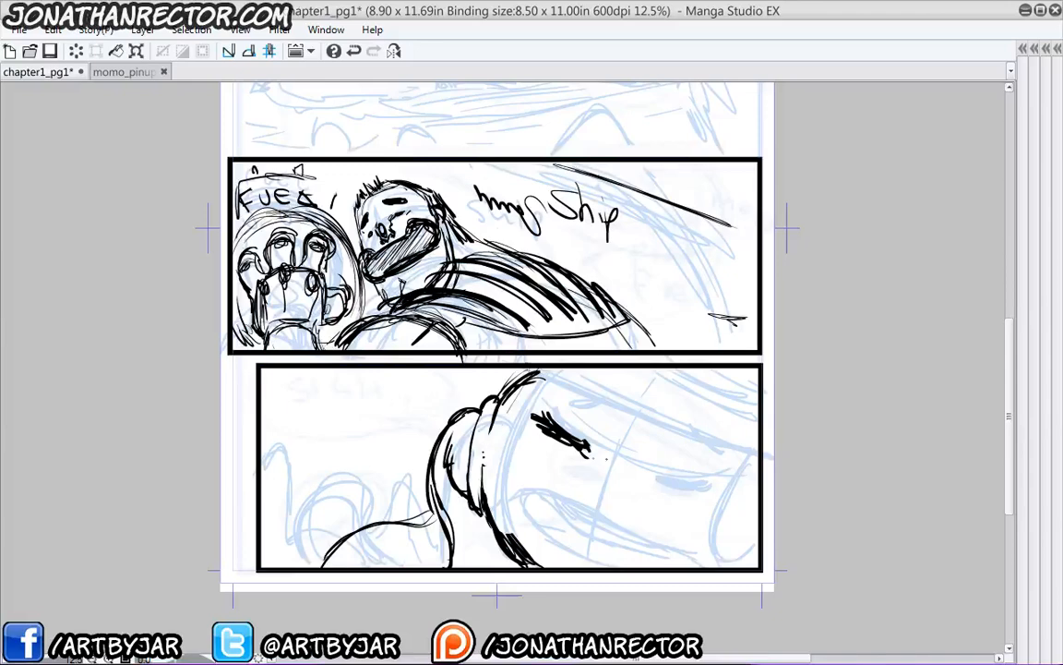
pyautogui.moveTo(646, 476)
pyautogui.mouseDown()
pyautogui.moveTo(710, 477)
pyautogui.moveTo(638, 479)
pyautogui.mouseUp()
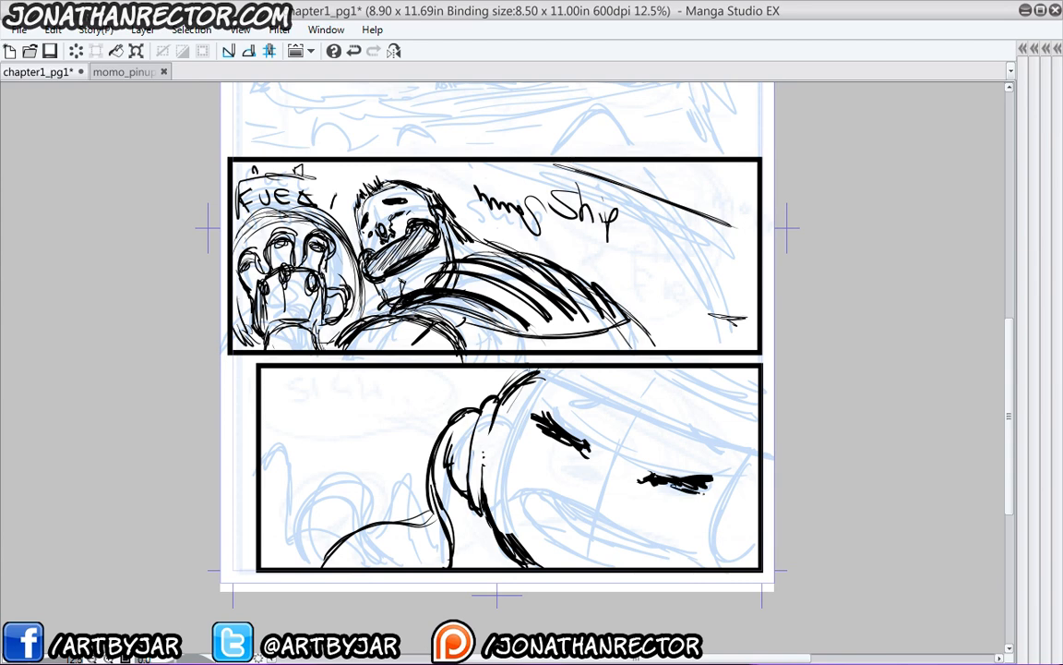
pyautogui.moveTo(678, 483); pyautogui.dragTo(722, 484)
pyautogui.moveTo(709, 439)
pyautogui.mouseDown()
pyautogui.moveTo(655, 403)
pyautogui.moveTo(712, 454)
pyautogui.mouseUp()
pyautogui.moveTo(597, 396)
pyautogui.mouseDown()
pyautogui.moveTo(596, 383)
pyautogui.moveTo(570, 386)
pyautogui.mouseUp()
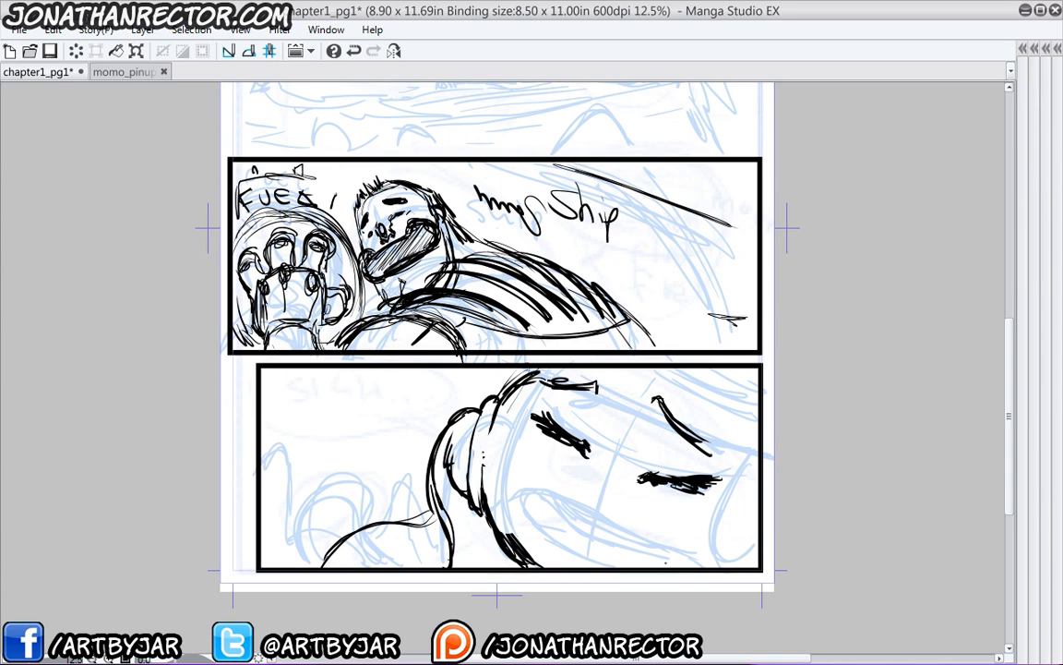
# - Draw the long slanted mouth across the lower face, rework its lower line, and add a small shape inside it
pyautogui.moveTo(669, 564); pyautogui.dragTo(631, 535)
pyautogui.moveTo(639, 537)
pyautogui.mouseDown()
pyautogui.moveTo(678, 564)
pyautogui.moveTo(655, 539)
pyautogui.moveTo(570, 499)
pyautogui.moveTo(505, 489)
pyautogui.moveTo(674, 565)
pyautogui.moveTo(494, 483)
pyautogui.moveTo(670, 564)
pyautogui.mouseUp()
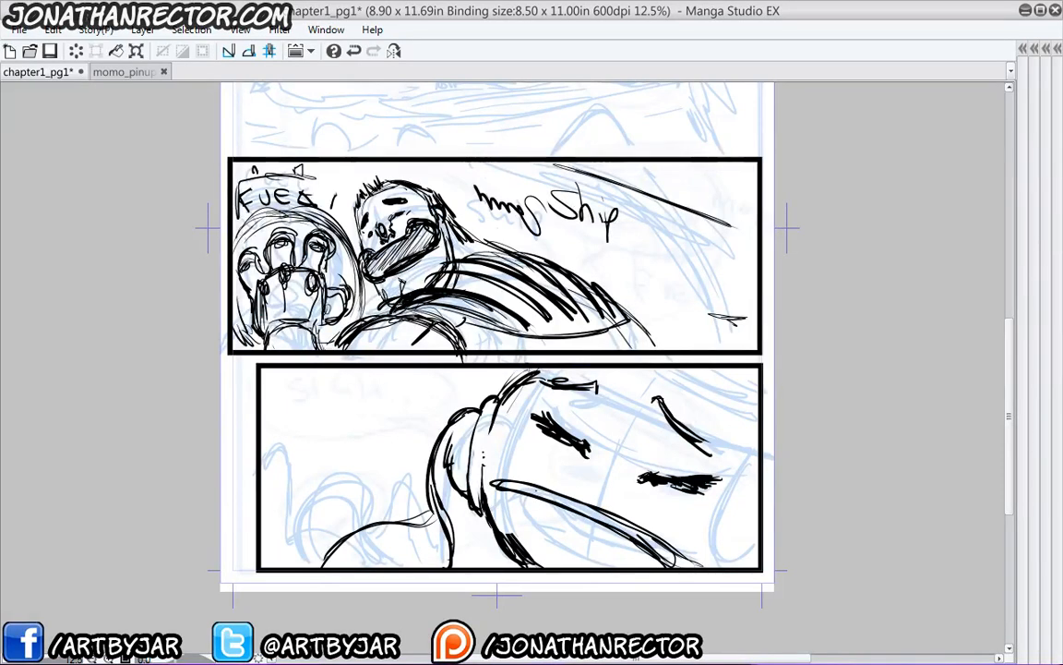
pyautogui.moveTo(559, 503)
pyautogui.mouseDown()
pyautogui.moveTo(546, 524)
pyautogui.moveTo(588, 506)
pyautogui.moveTo(653, 547)
pyautogui.mouseUp()
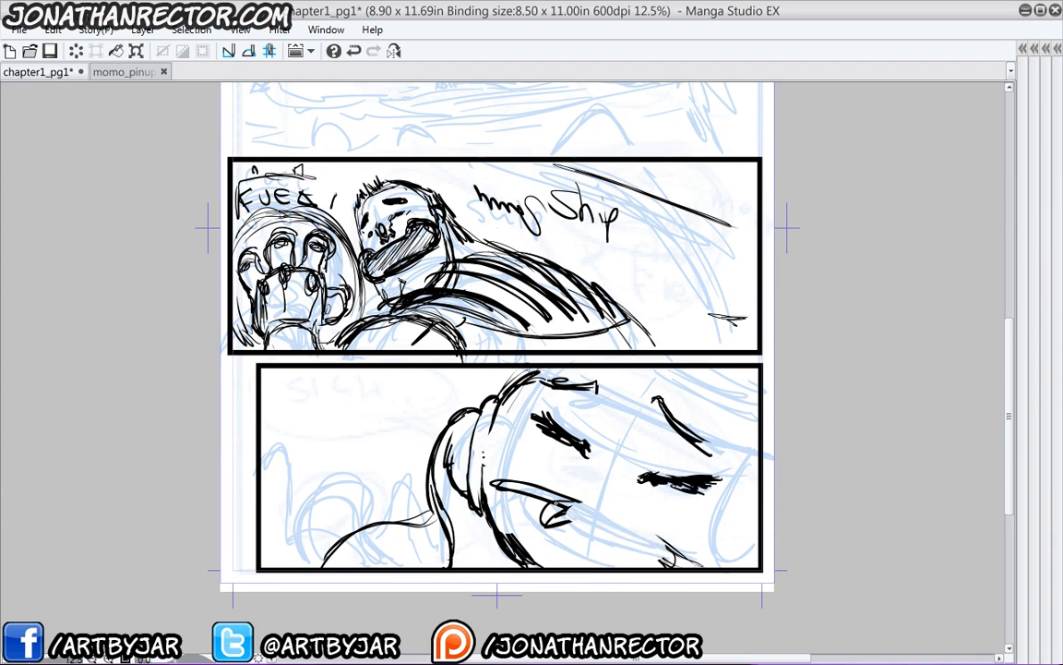
pyautogui.moveTo(570, 505); pyautogui.dragTo(604, 521)
pyautogui.moveTo(548, 526)
pyautogui.mouseDown()
pyautogui.moveTo(603, 524)
pyautogui.moveTo(667, 573)
pyautogui.mouseUp()
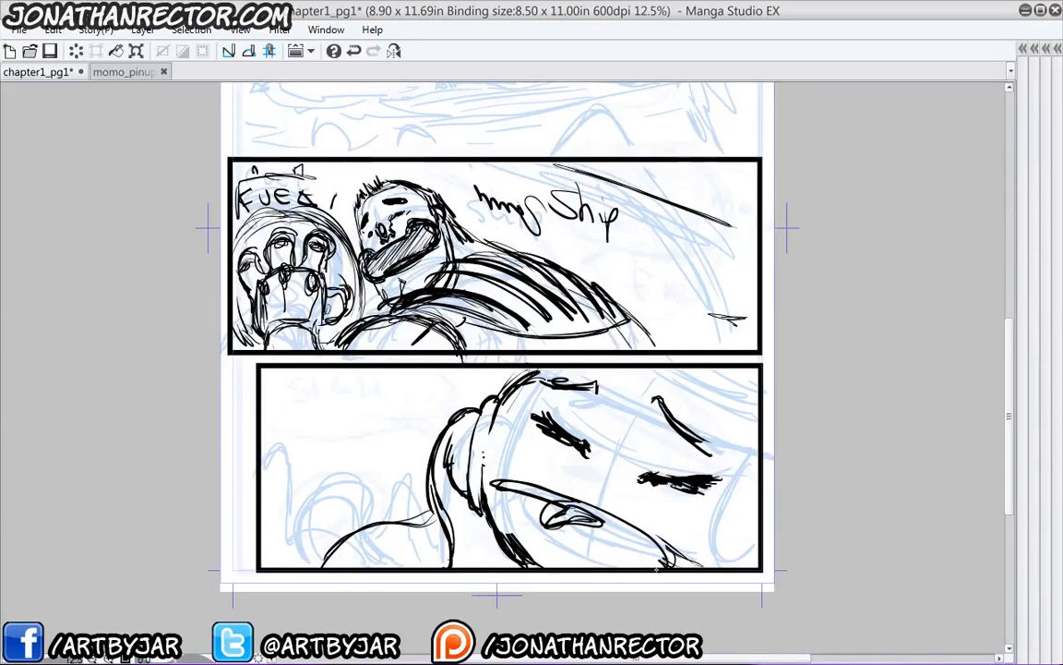
pyautogui.moveTo(602, 526)
pyautogui.mouseDown()
pyautogui.moveTo(659, 573)
pyautogui.moveTo(673, 564)
pyautogui.mouseUp()
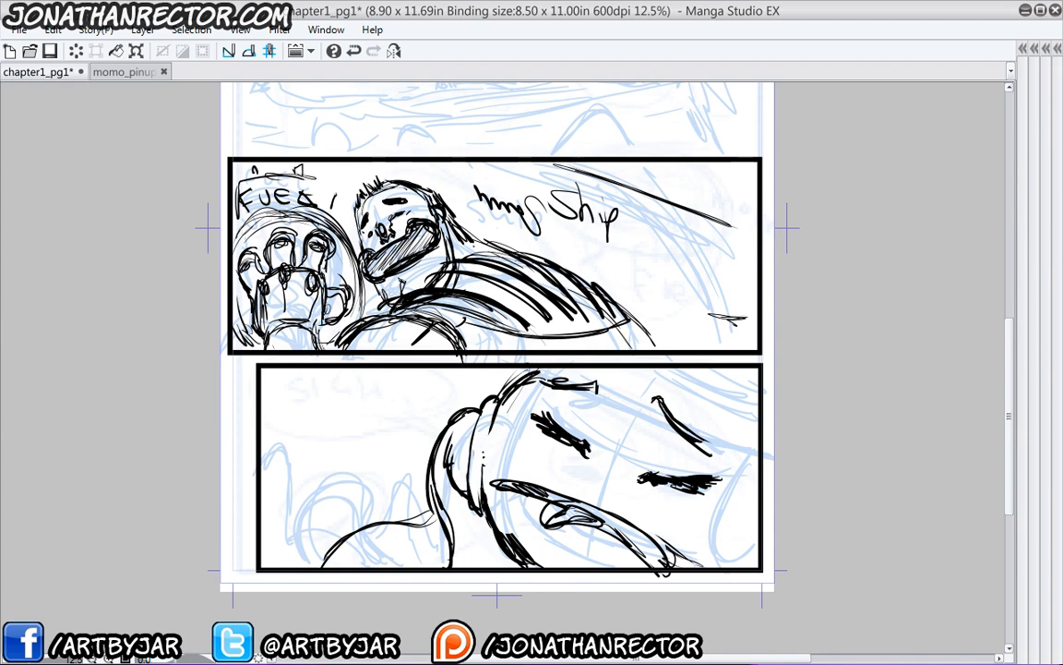
# - Thicken the brow line near the third panel's upper border and touch up the strokes around the forehead
pyautogui.moveTo(596, 390); pyautogui.dragTo(557, 386)
pyautogui.moveTo(596, 393); pyautogui.dragTo(535, 379)
pyautogui.moveTo(758, 432); pyautogui.dragTo(651, 380)
# - Examine the whole page, and inspect the first panel's rough of the ship, figures and ringed planet up close
pyautogui.moveTo(379, 306)
pyautogui.mouseDown()
pyautogui.moveTo(462, 463)
pyautogui.moveTo(468, 561)
pyautogui.mouseUp()
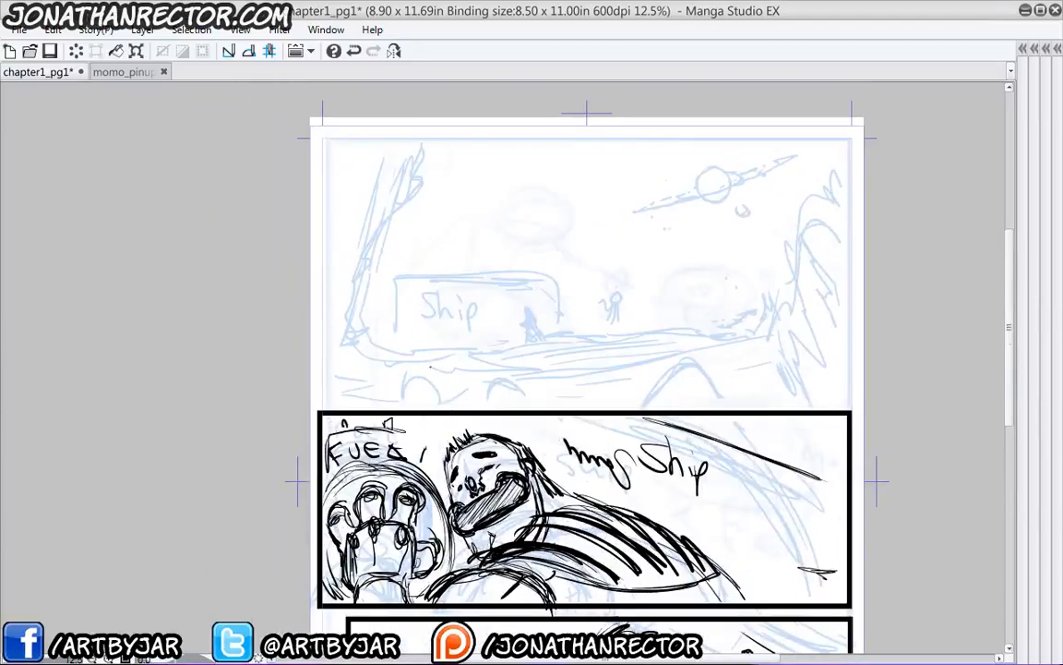
pyautogui.moveTo(379, 336)
pyautogui.mouseDown()
pyautogui.moveTo(375, 346)
pyautogui.moveTo(366, 323)
pyautogui.moveTo(437, 323)
pyautogui.moveTo(391, 363)
pyautogui.moveTo(371, 407)
pyautogui.mouseUp()
pyautogui.keyDown('ctrl'); pyautogui.click(377, 345); pyautogui.keyUp('ctrl')
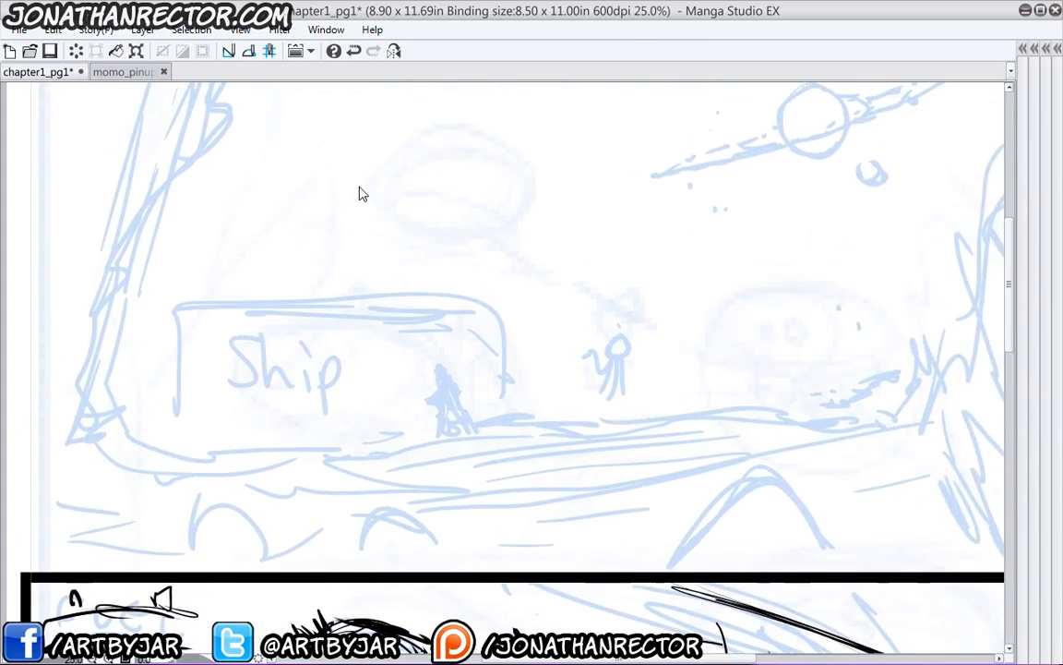
pyautogui.scroll(-2, 361, 195)
pyautogui.moveTo(359, 347); pyautogui.dragTo(359, 408)
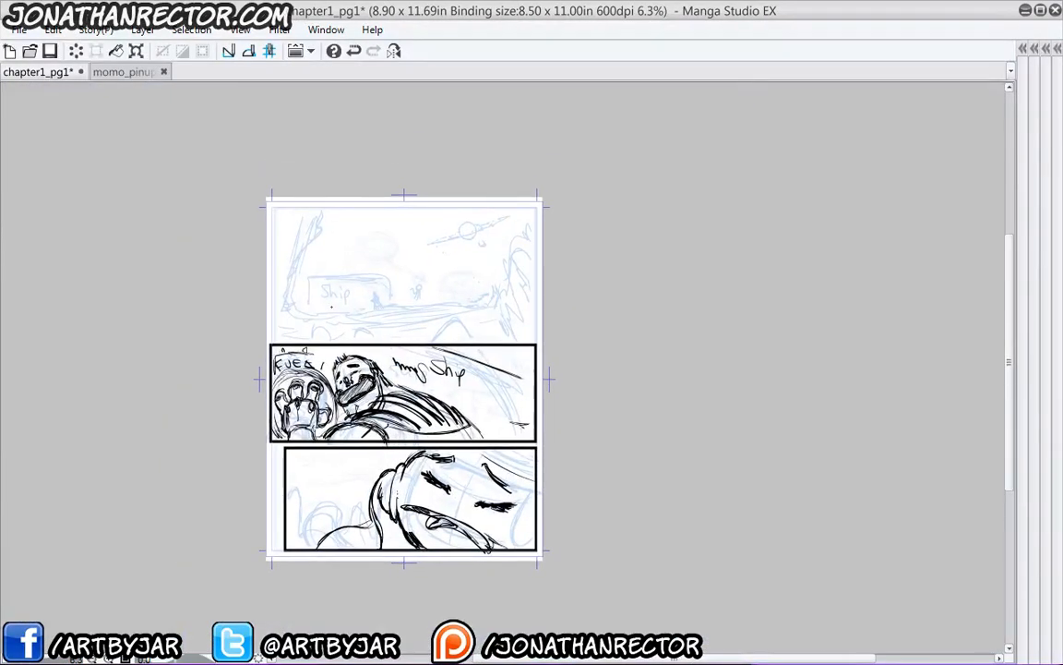
pyautogui.scroll(1, 331, 306)
pyautogui.moveTo(194, 461); pyautogui.dragTo(179, 515)
pyautogui.scroll(1, 101, 289)
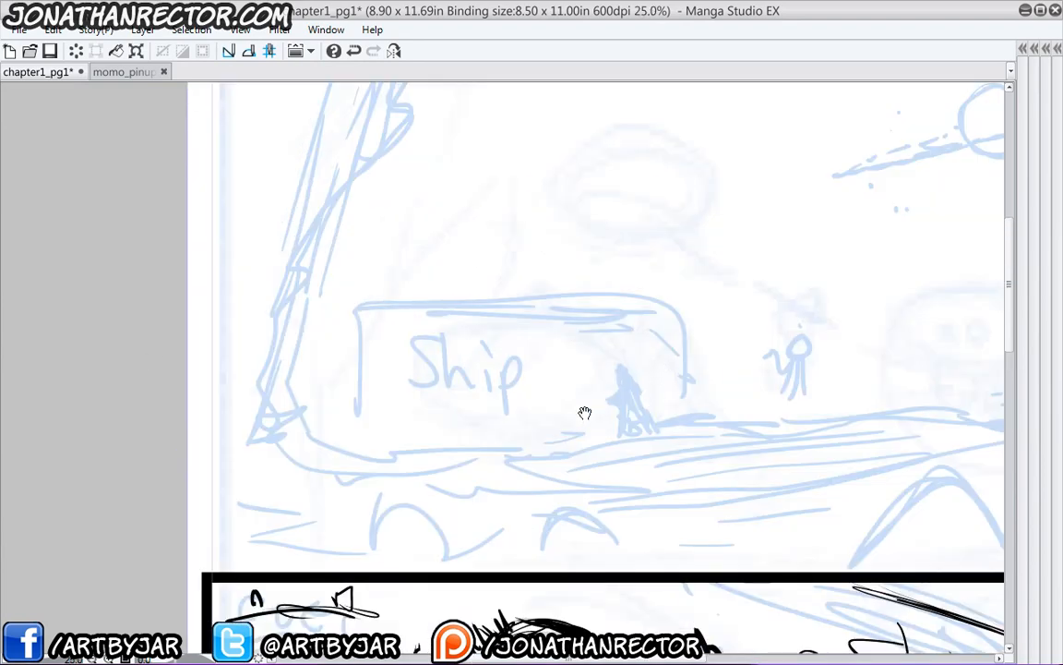
pyautogui.moveTo(587, 412); pyautogui.dragTo(551, 436)
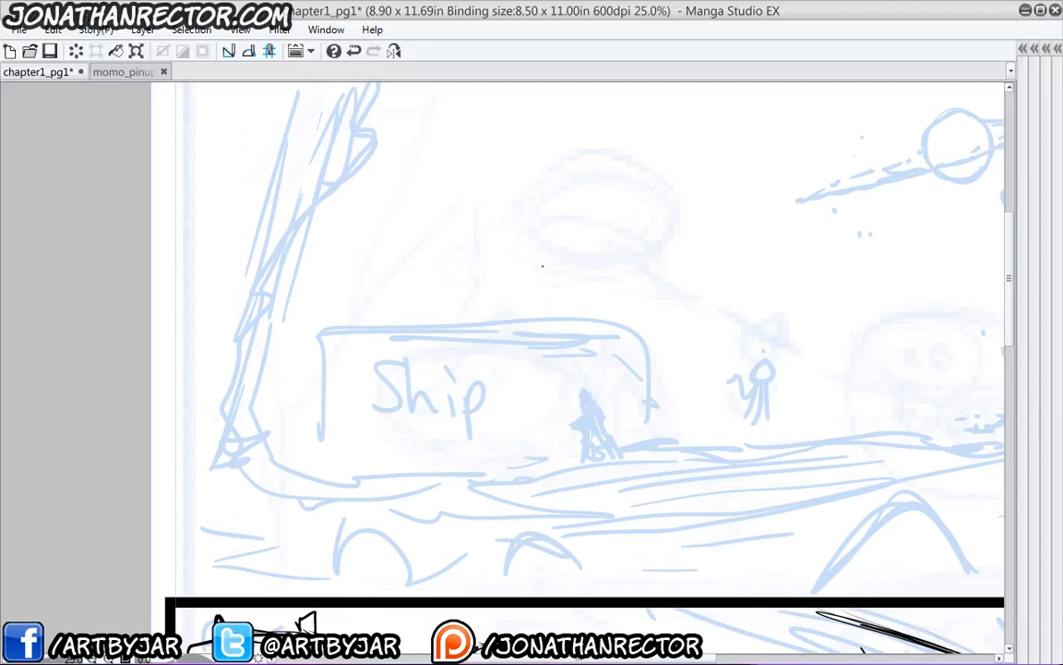
pyautogui.moveTo(436, 361); pyautogui.dragTo(314, 437)
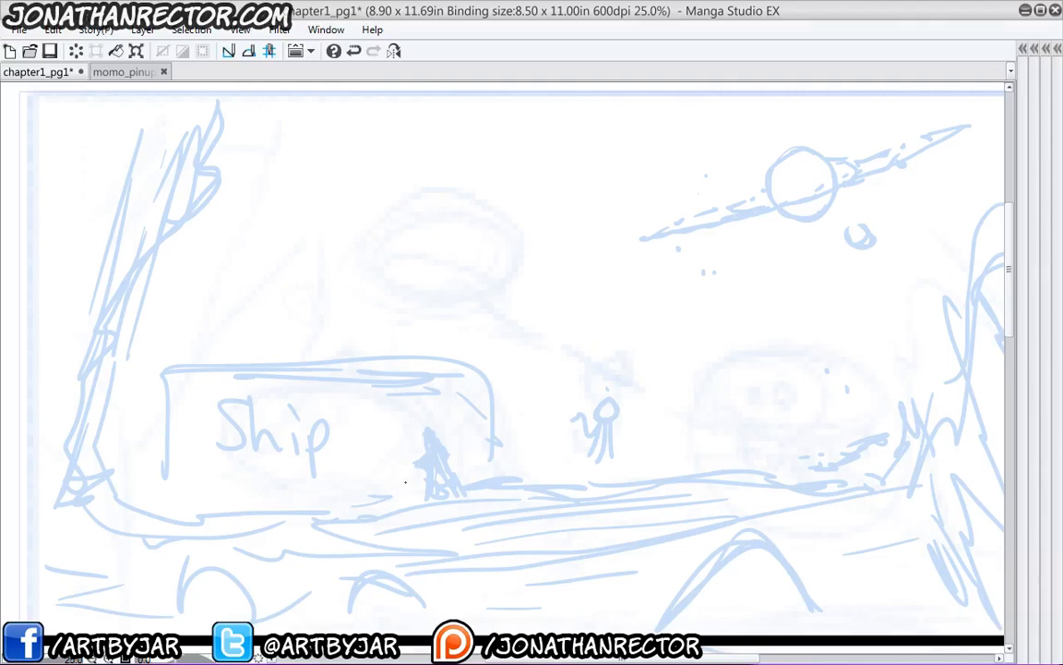
# - Hide the text layer folder so the page shows only its frames and roughs
pyautogui.scroll(-1, 406, 482)
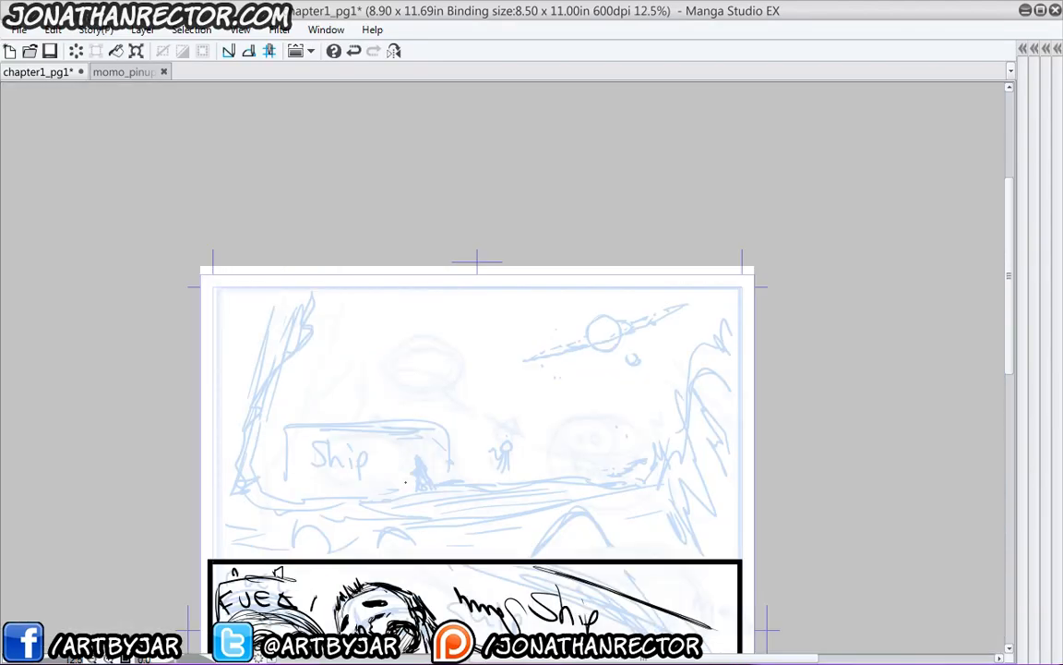
pyautogui.moveTo(438, 451); pyautogui.dragTo(476, 295)
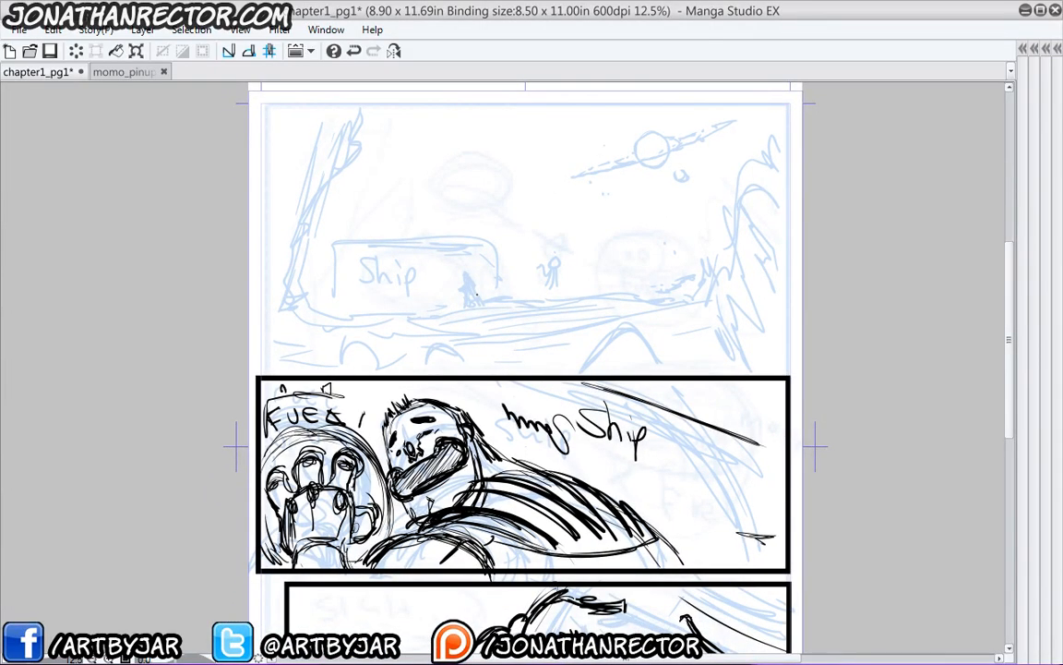
pyautogui.moveTo(374, 410); pyautogui.dragTo(375, 243)
pyautogui.press('Tab')
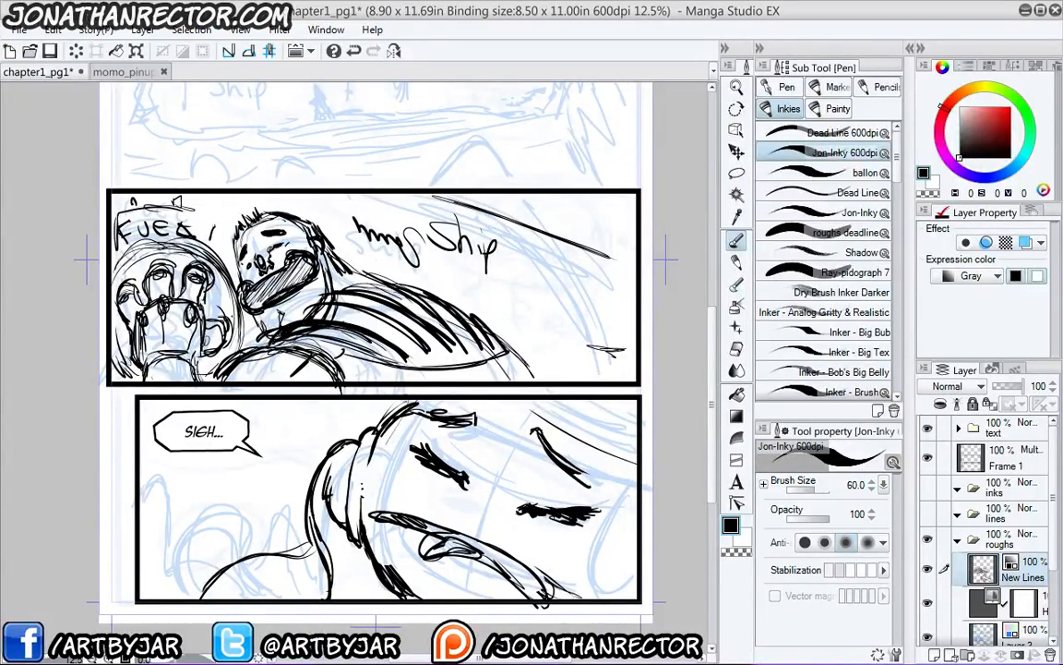
pyautogui.click(928, 428)
pyautogui.moveTo(344, 230); pyautogui.dragTo(360, 420)
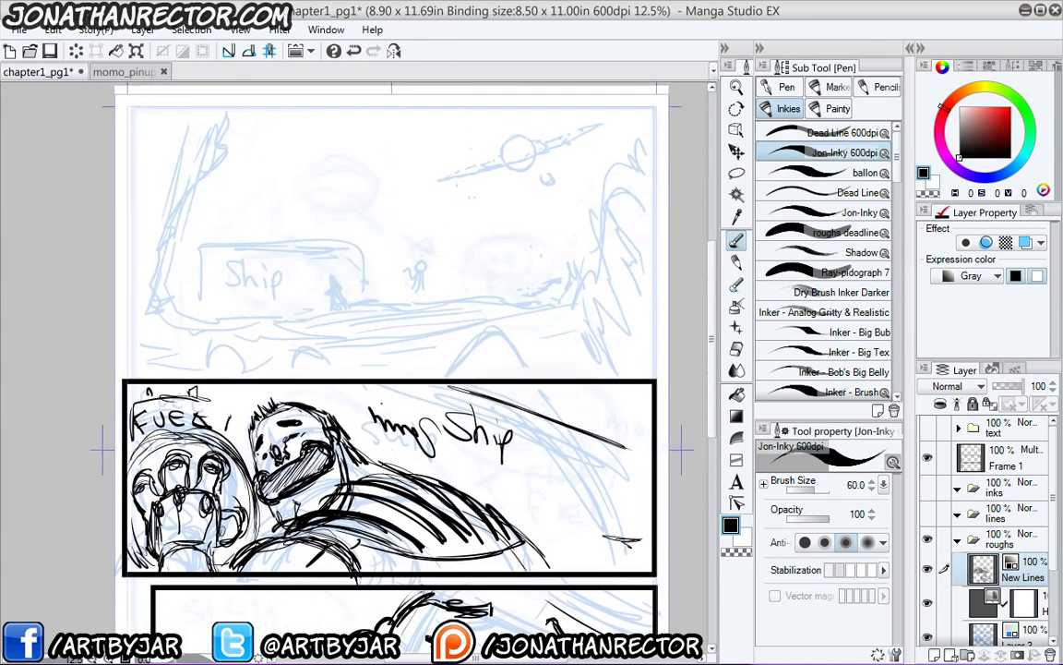
pyautogui.press('Tab')
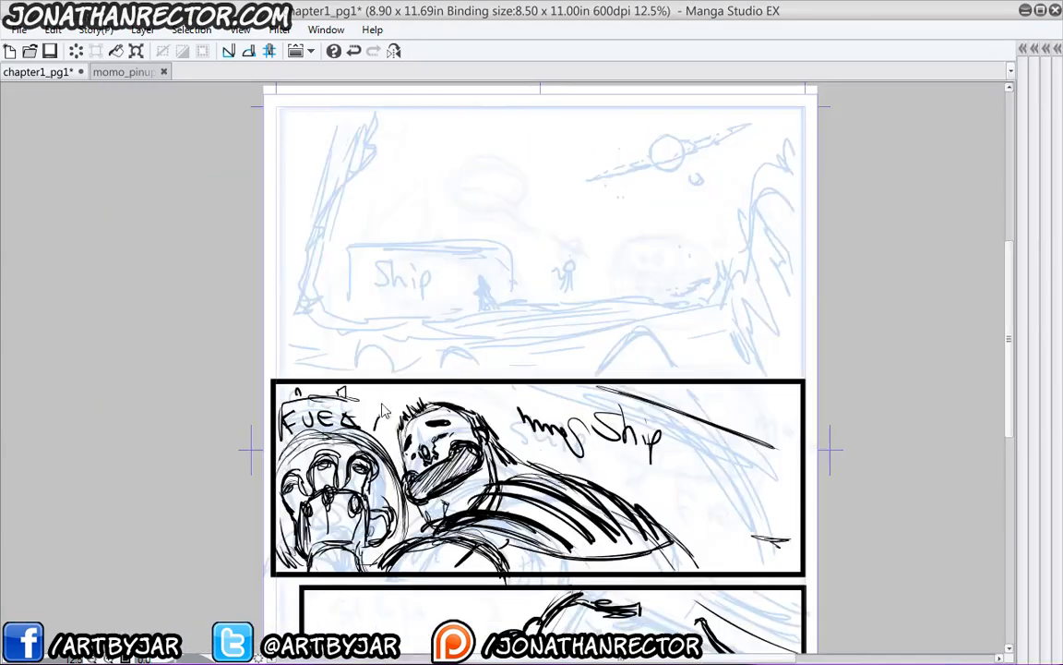
# - Draw a small figure with head, torso, spread legs and raised arms over the blue rough figure at the ship
pyautogui.hotkey('ctrl', '+')
pyautogui.moveTo(542, 385); pyautogui.dragTo(505, 579)
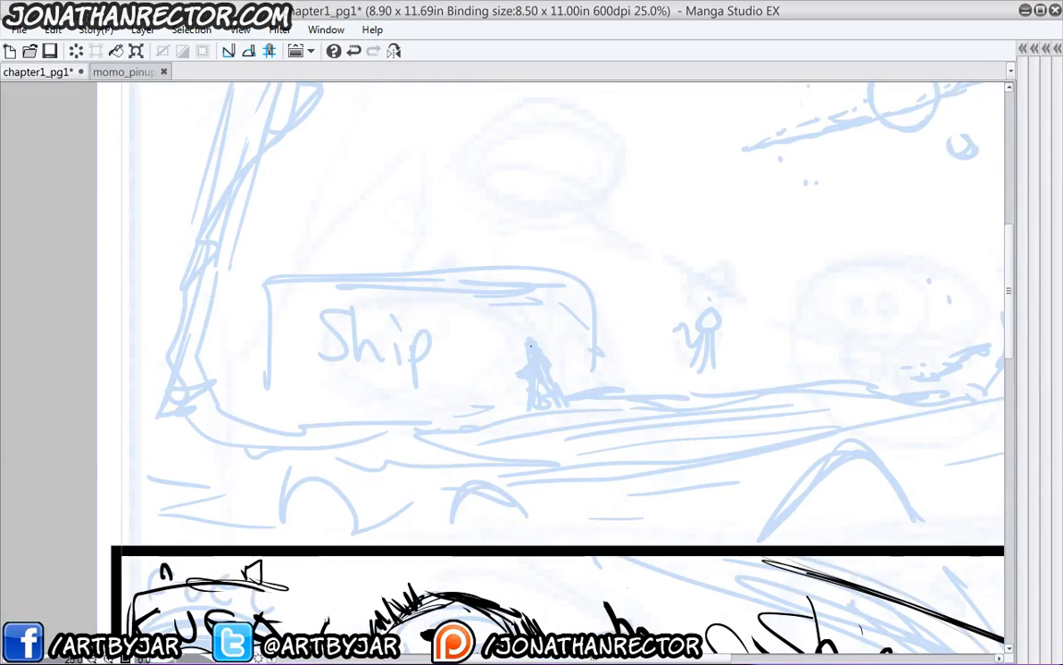
pyautogui.moveTo(515, 368)
pyautogui.mouseDown()
pyautogui.moveTo(444, 299)
pyautogui.moveTo(430, 240)
pyautogui.moveTo(412, 447)
pyautogui.moveTo(520, 317)
pyautogui.moveTo(496, 316)
pyautogui.moveTo(518, 314)
pyautogui.moveTo(494, 323)
pyautogui.moveTo(499, 340)
pyautogui.moveTo(524, 373)
pyautogui.mouseUp()
pyautogui.moveTo(505, 318); pyautogui.dragTo(487, 378)
pyautogui.moveTo(518, 334); pyautogui.dragTo(503, 379)
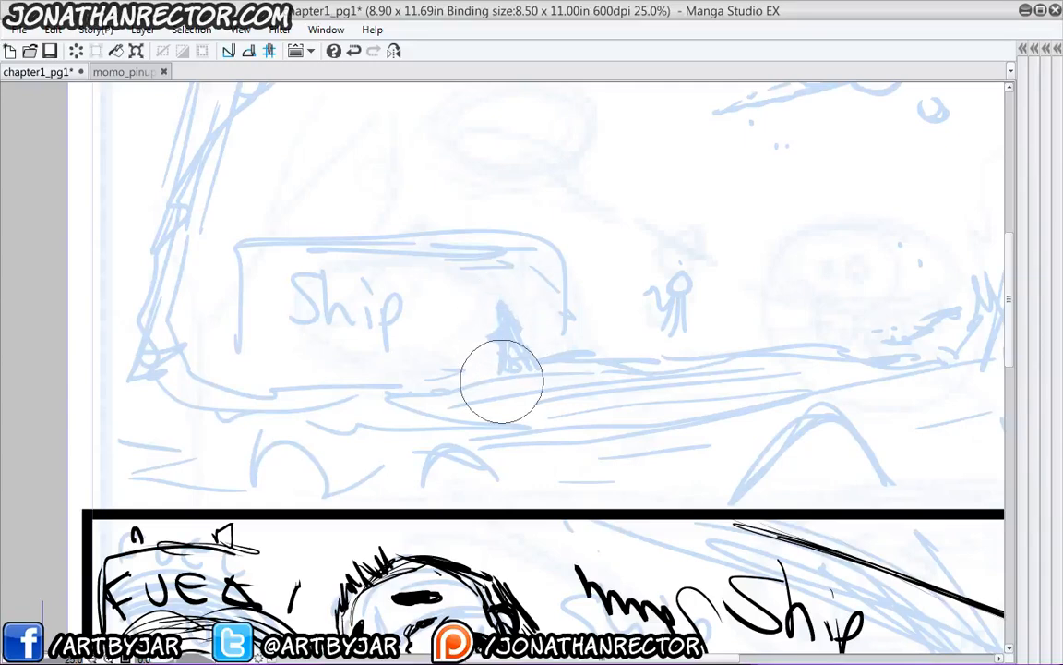
pyautogui.moveTo(497, 305)
pyautogui.mouseDown()
pyautogui.moveTo(514, 305)
pyautogui.moveTo(488, 313)
pyautogui.mouseUp()
pyautogui.moveTo(492, 305)
pyautogui.mouseDown()
pyautogui.moveTo(521, 326)
pyautogui.moveTo(490, 328)
pyautogui.moveTo(506, 330)
pyautogui.moveTo(493, 389)
pyautogui.mouseUp()
pyautogui.moveTo(515, 337)
pyautogui.mouseDown()
pyautogui.moveTo(535, 379)
pyautogui.moveTo(551, 380)
pyautogui.mouseUp()
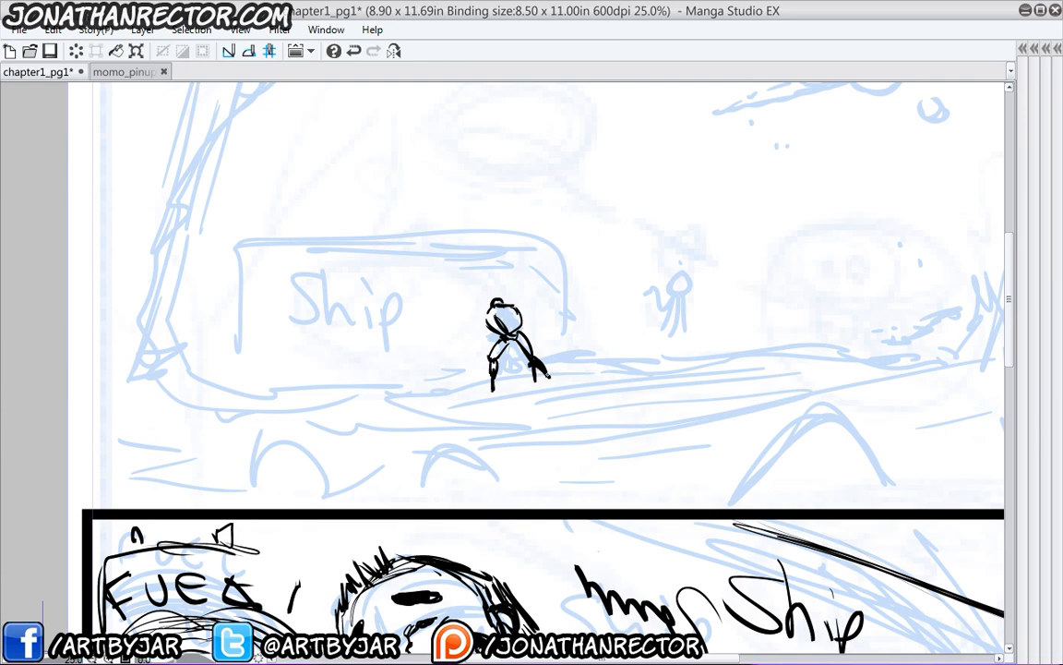
pyautogui.moveTo(520, 308)
pyautogui.mouseDown()
pyautogui.moveTo(527, 318)
pyautogui.moveTo(545, 302)
pyautogui.moveTo(526, 319)
pyautogui.moveTo(466, 307)
pyautogui.mouseUp()
pyautogui.moveTo(469, 309)
pyautogui.mouseDown()
pyautogui.moveTo(479, 323)
pyautogui.moveTo(458, 312)
pyautogui.moveTo(491, 322)
pyautogui.mouseUp()
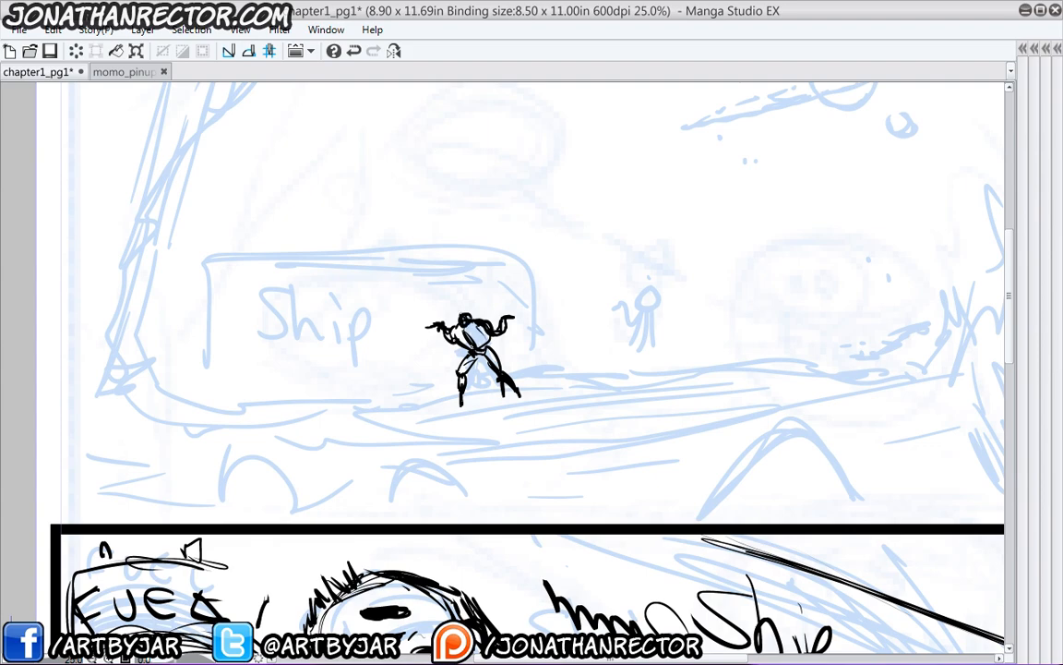
# - Erase the figure's legs and redraw them in a running stride, and outline the round head of the second rough figure
pyautogui.moveTo(428, 368); pyautogui.dragTo(432, 349)
pyautogui.press('e')
pyautogui.moveTo(523, 366)
pyautogui.mouseDown()
pyautogui.moveTo(477, 379)
pyautogui.moveTo(446, 355)
pyautogui.mouseUp()
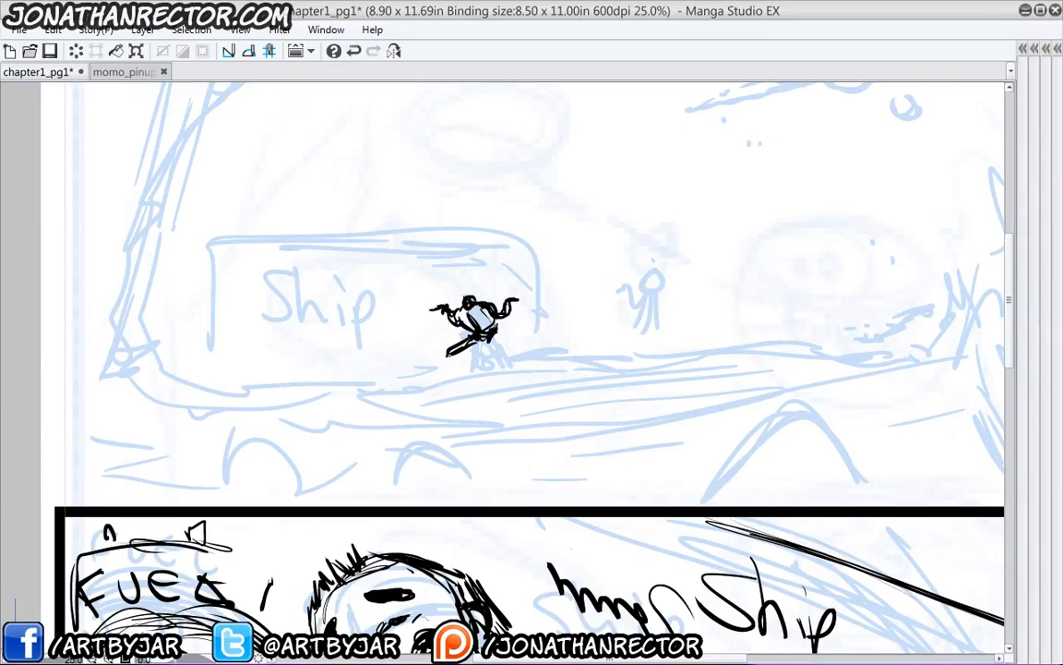
pyautogui.press('e')
pyautogui.moveTo(434, 344)
pyautogui.mouseDown()
pyautogui.moveTo(451, 361)
pyautogui.moveTo(467, 336)
pyautogui.moveTo(464, 353)
pyautogui.moveTo(498, 360)
pyautogui.moveTo(510, 376)
pyautogui.mouseUp()
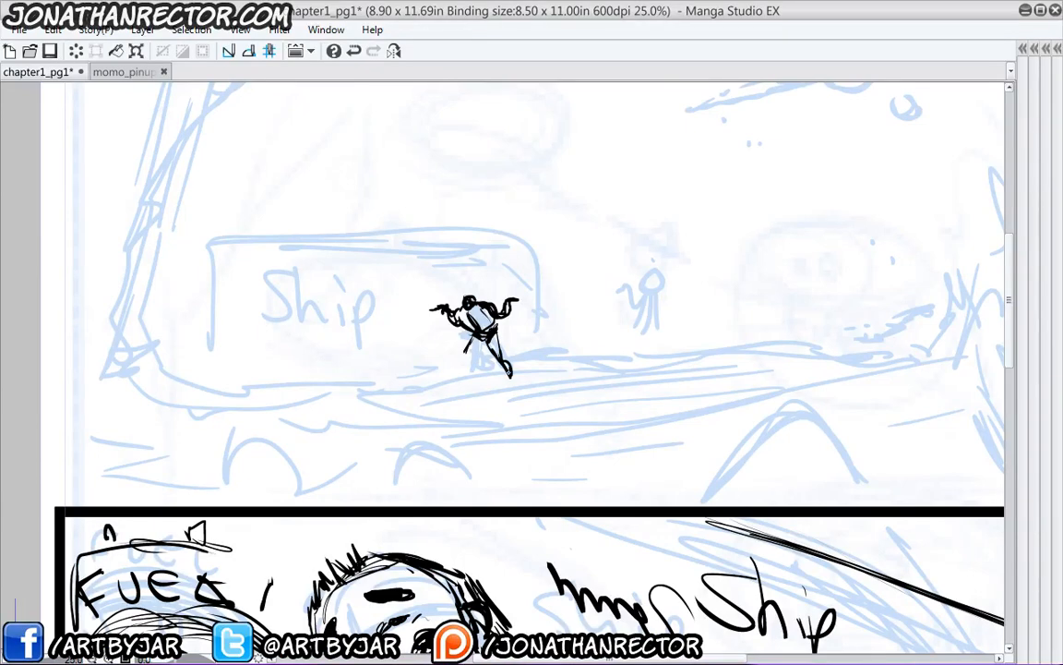
pyautogui.moveTo(476, 338)
pyautogui.mouseDown()
pyautogui.moveTo(459, 351)
pyautogui.moveTo(480, 382)
pyautogui.moveTo(514, 388)
pyautogui.mouseUp()
pyautogui.moveTo(464, 355)
pyautogui.mouseDown()
pyautogui.moveTo(471, 343)
pyautogui.moveTo(468, 372)
pyautogui.mouseUp()
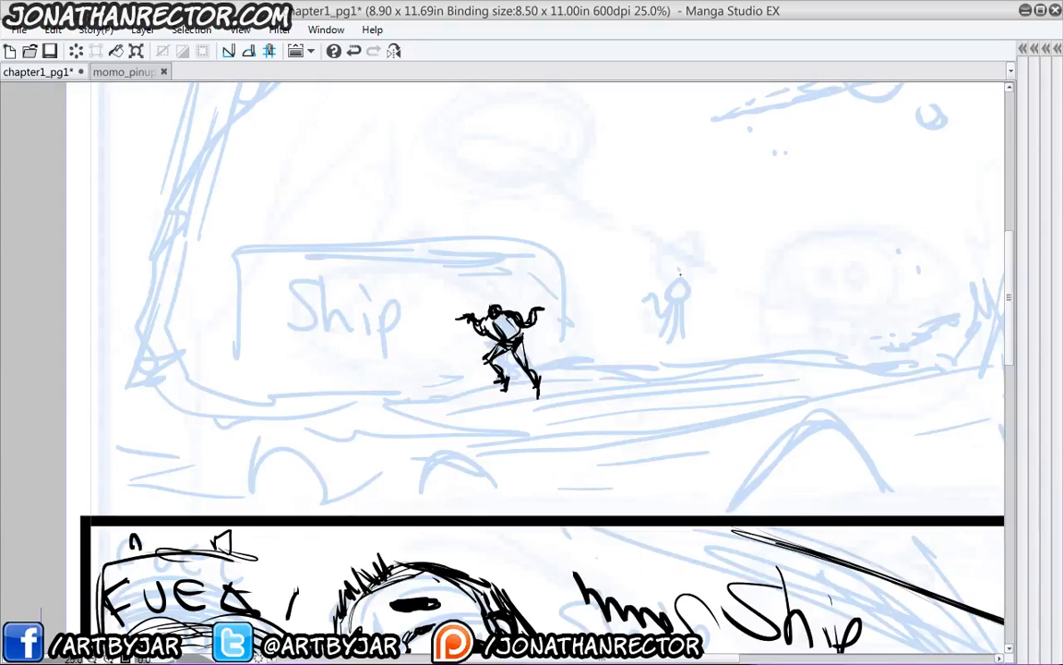
pyautogui.moveTo(681, 285)
pyautogui.mouseDown()
pyautogui.moveTo(685, 294)
pyautogui.moveTo(668, 296)
pyautogui.moveTo(679, 281)
pyautogui.mouseUp()
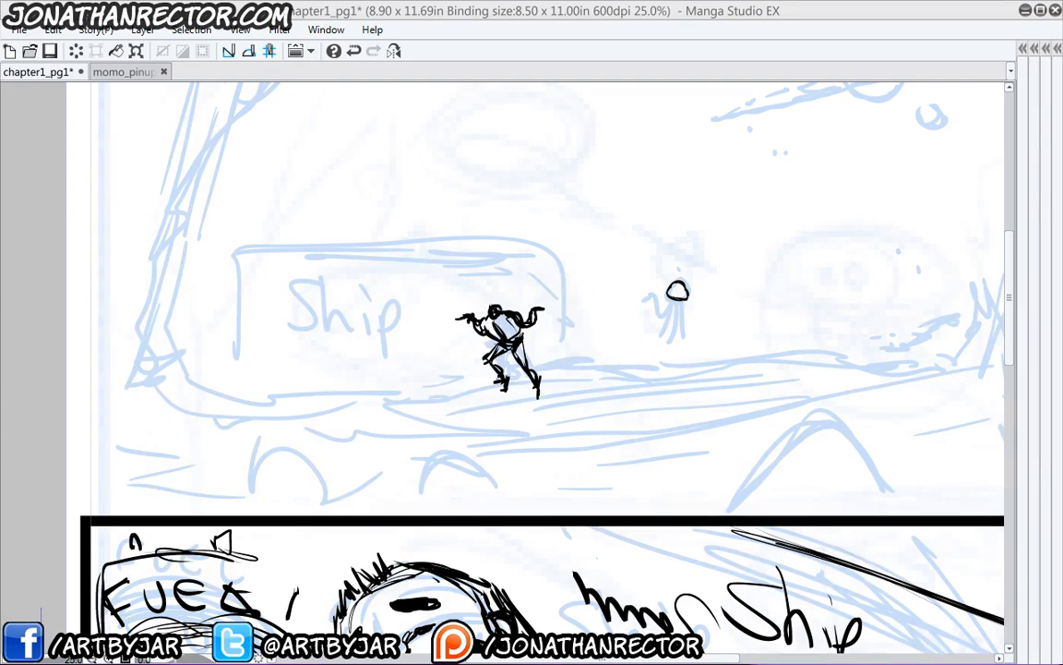
# - Switch to the jesop_ship model in SketchUp Make and examine the winged ship and the large cylindrical ship from the front
pyautogui.moveTo(1062, 314)
pyautogui.mouseDown()
pyautogui.moveTo(976, 304)
pyautogui.moveTo(864, 214)
pyautogui.mouseUp()
pyautogui.doubleClick(864, 214)
pyautogui.scroll(-2, 522, 301)
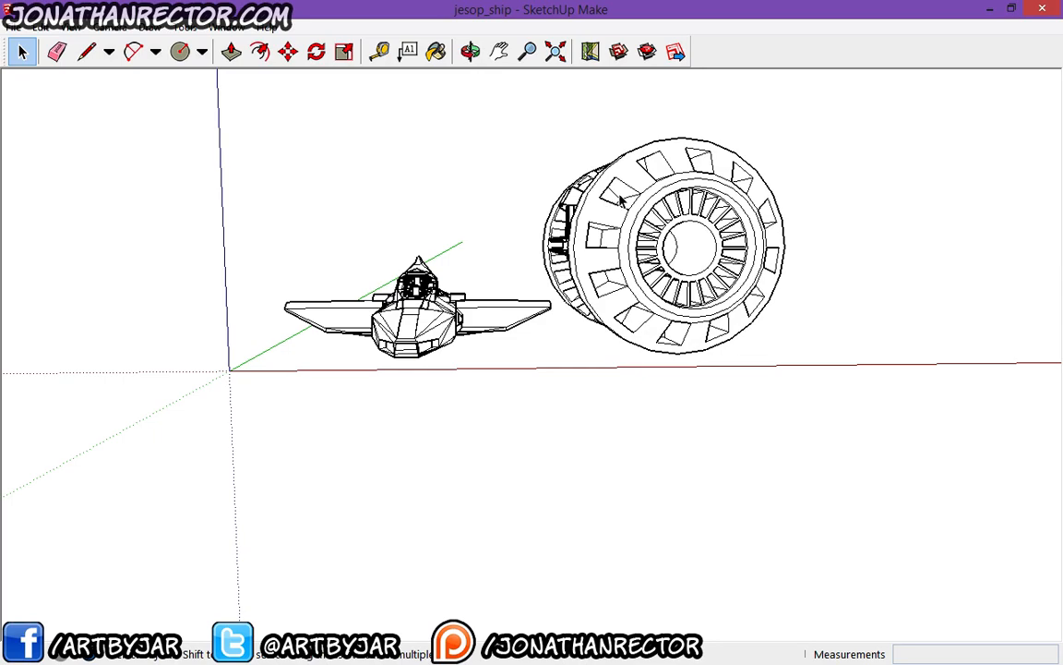
pyautogui.click(470, 51)
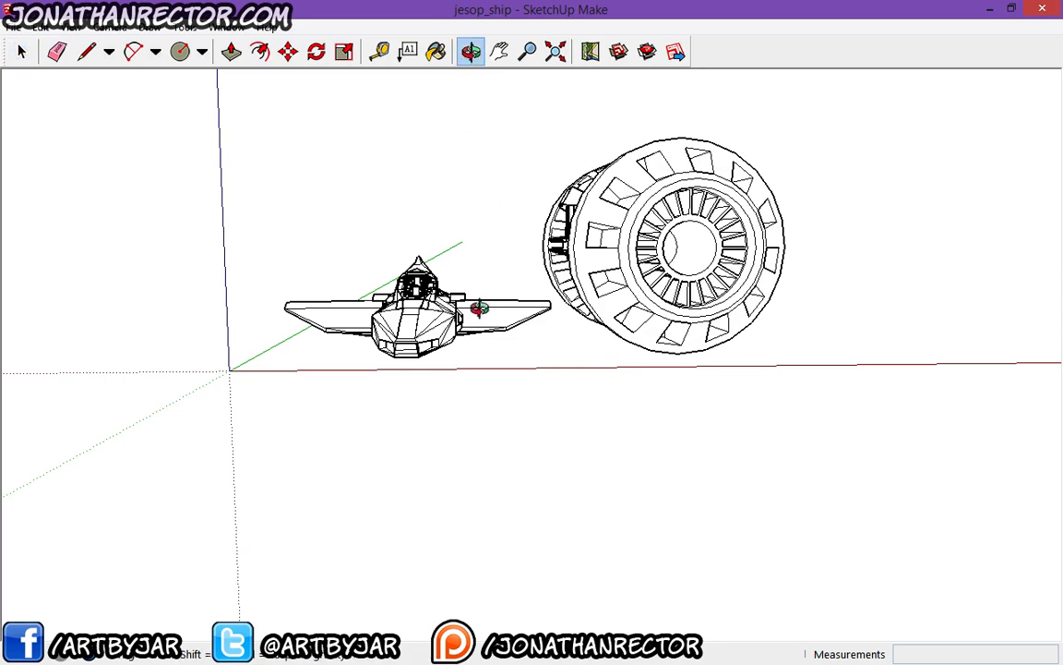
pyautogui.moveTo(475, 304)
pyautogui.mouseDown()
pyautogui.moveTo(487, 382)
pyautogui.moveTo(470, 314)
pyautogui.mouseUp()
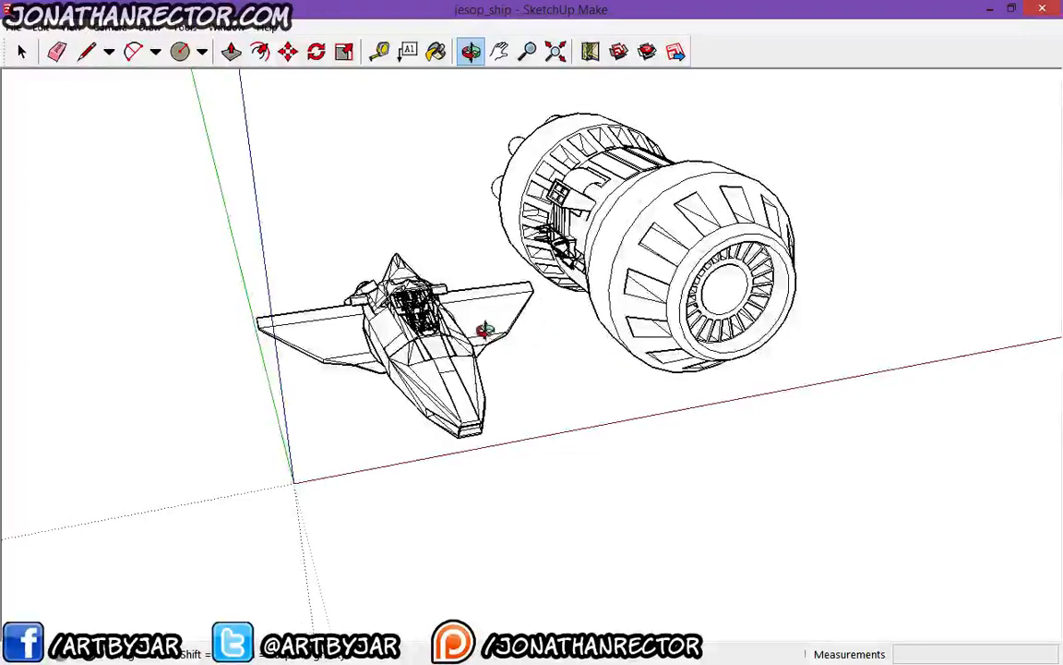
pyautogui.moveTo(335, 324); pyautogui.dragTo(373, 430)
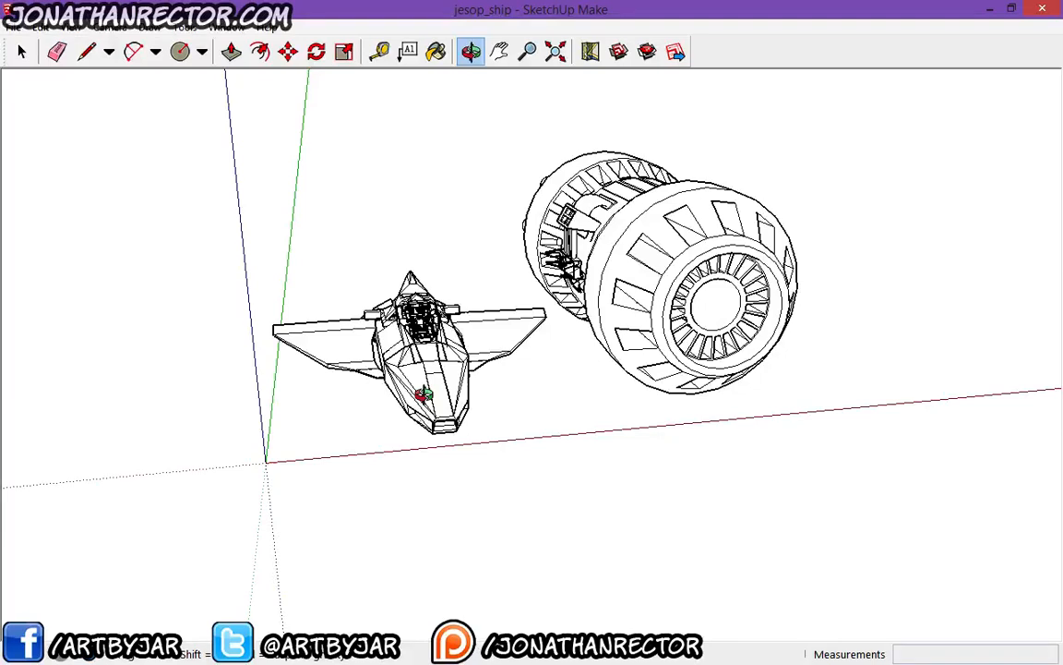
pyautogui.scroll(5, 423, 395)
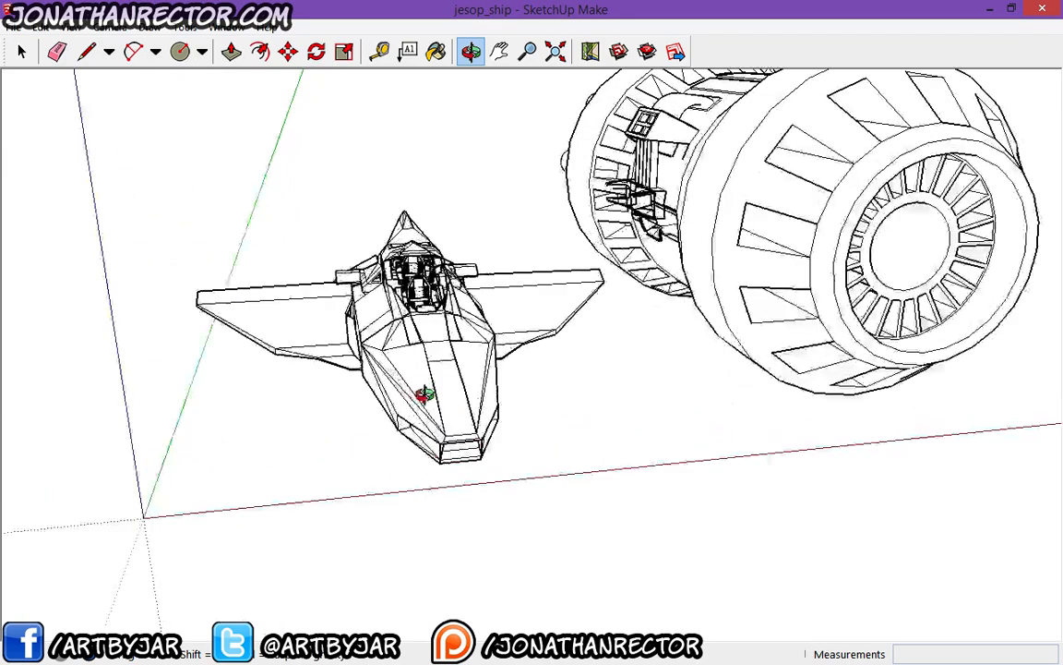
# - Inspect the winged ship's cockpit up close, from the two seats to the control consoles and screens
pyautogui.click(499, 53)
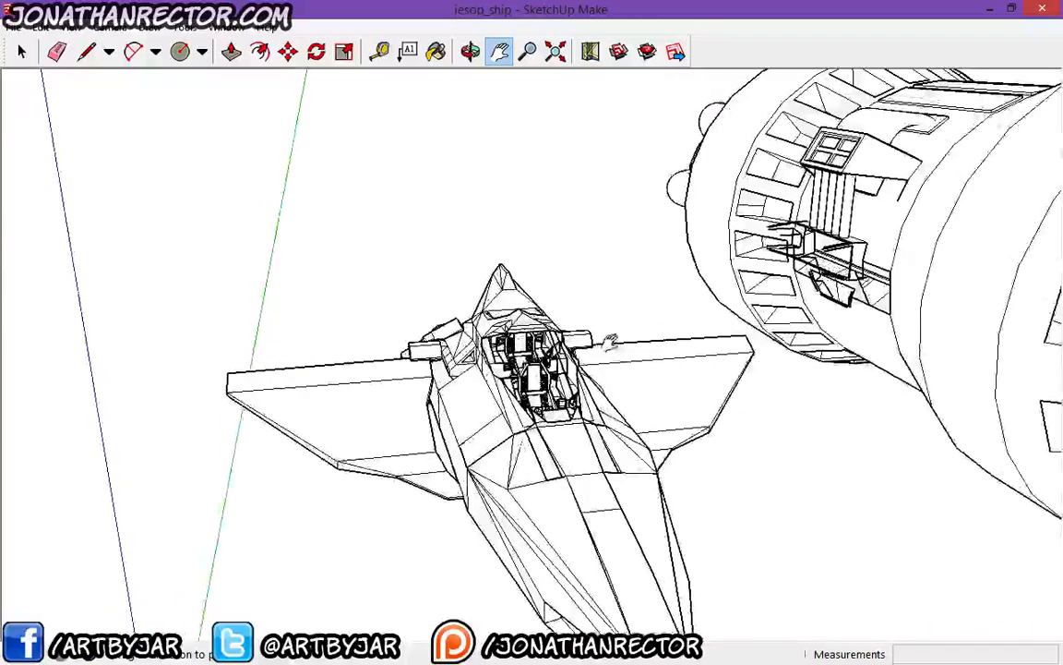
pyautogui.scroll(4, 563, 388)
pyautogui.moveTo(564, 383); pyautogui.dragTo(570, 439)
pyautogui.click(470, 52)
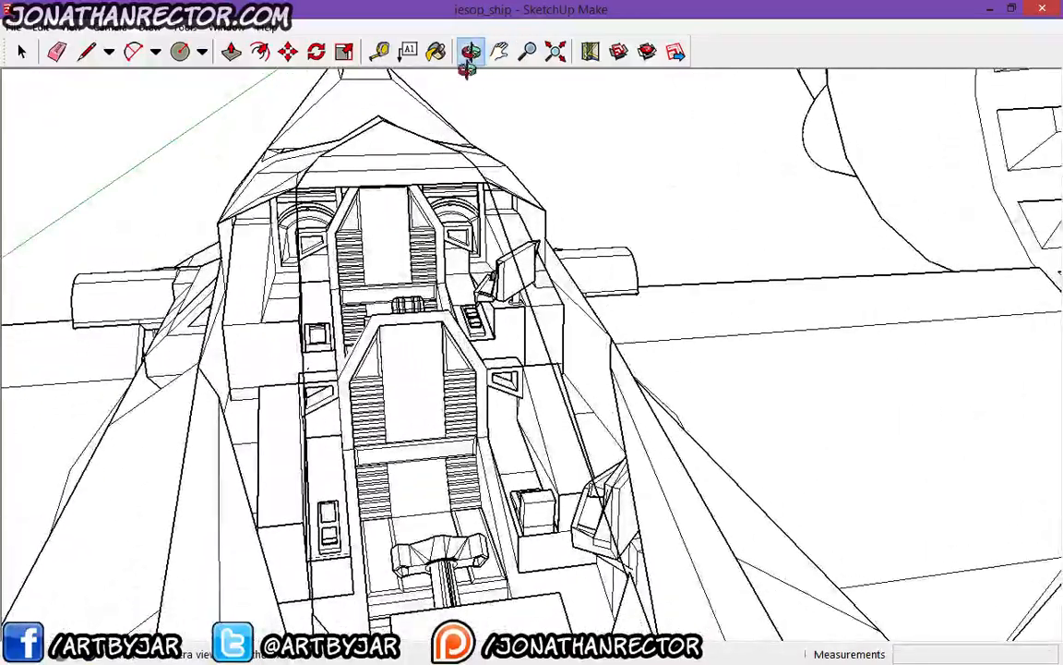
pyautogui.moveTo(395, 401); pyautogui.dragTo(472, 432)
pyautogui.moveTo(397, 244); pyautogui.dragTo(689, 180)
pyautogui.click(501, 52)
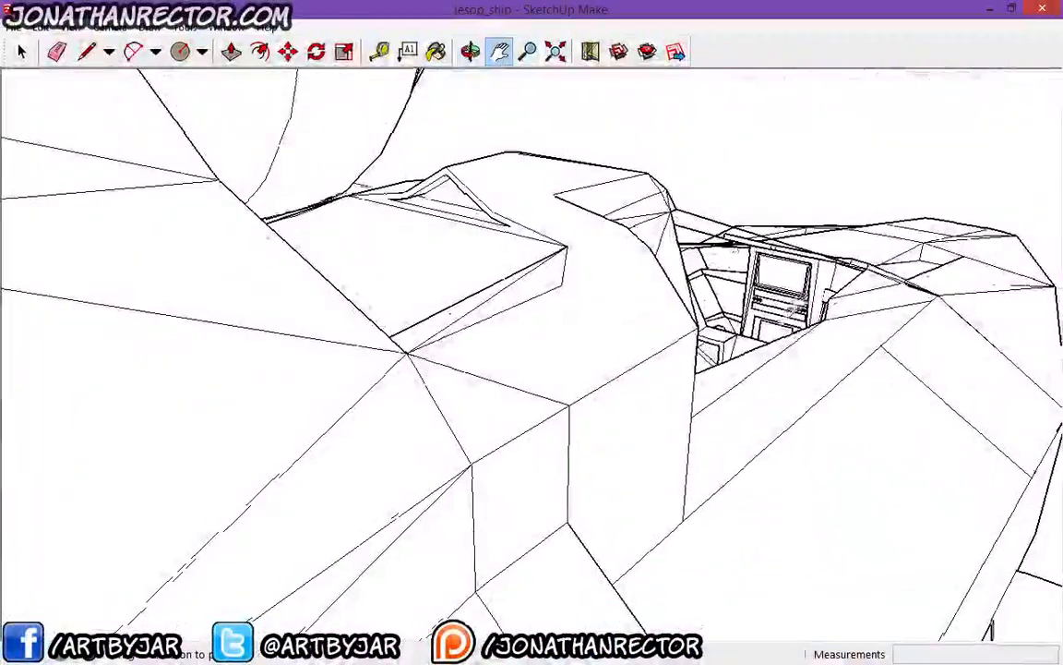
pyautogui.moveTo(797, 301); pyautogui.dragTo(614, 448)
pyautogui.scroll(4, 628, 445)
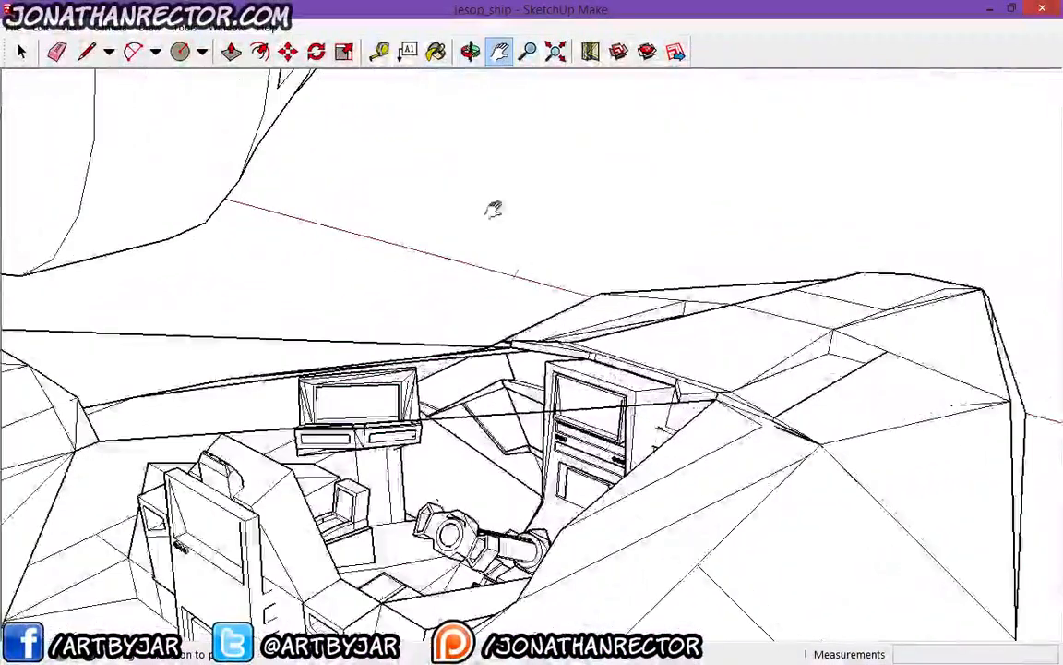
pyautogui.click(473, 52)
pyautogui.moveTo(702, 332); pyautogui.dragTo(619, 399)
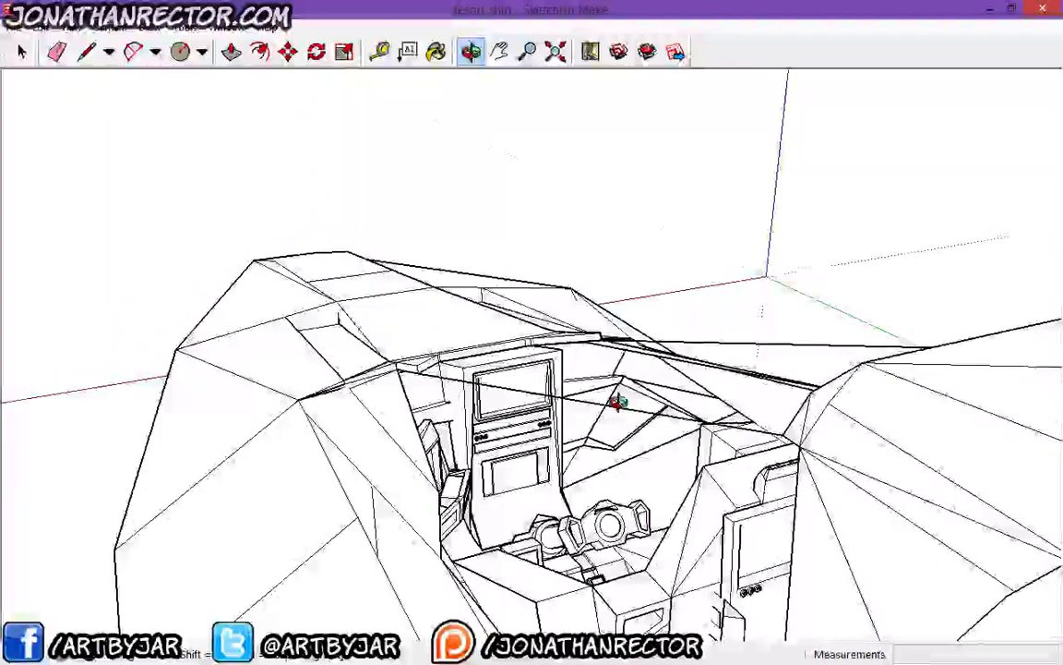
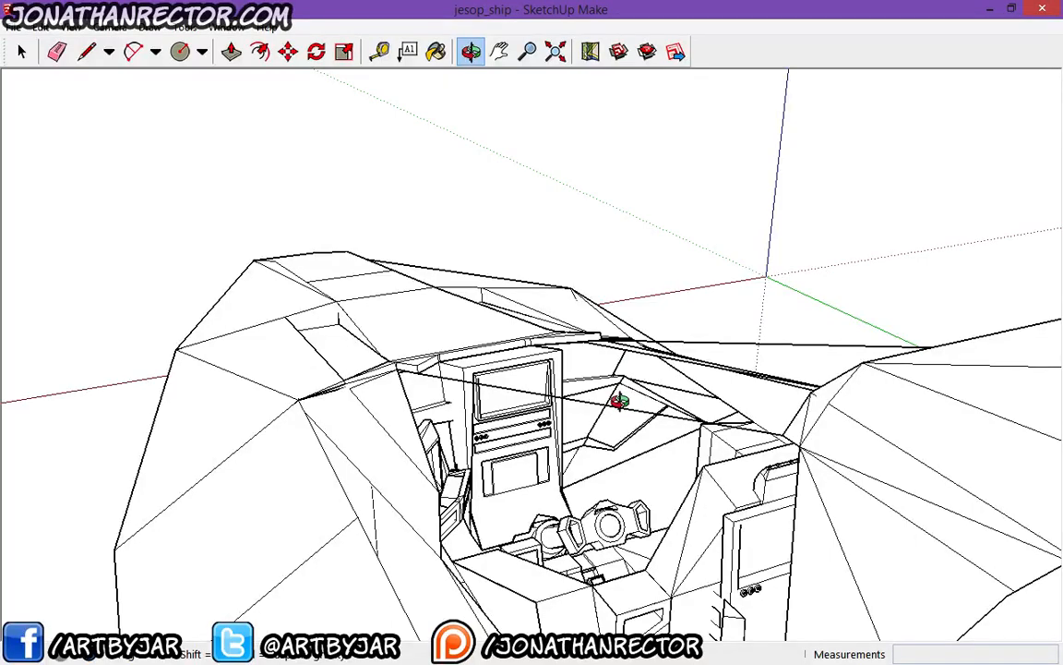
# - View the cockpit seats from the nose side, and compare the winged ship with the large cylindrical ship
pyautogui.moveTo(619, 402); pyautogui.dragTo(618, 373)
pyautogui.moveTo(562, 423); pyautogui.dragTo(605, 264)
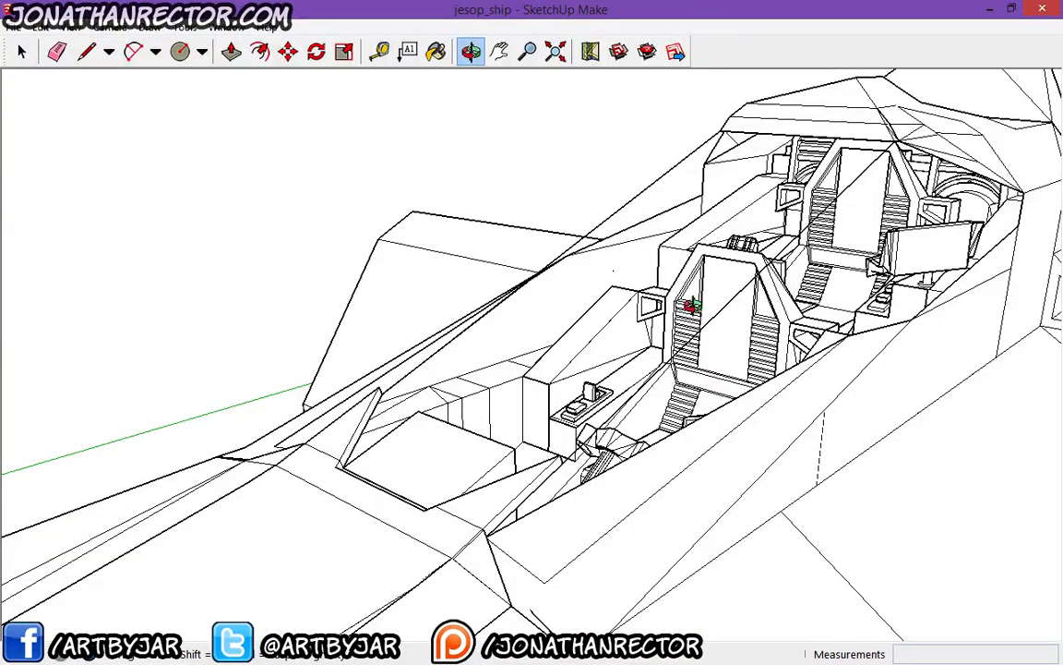
pyautogui.moveTo(607, 209); pyautogui.dragTo(459, 106)
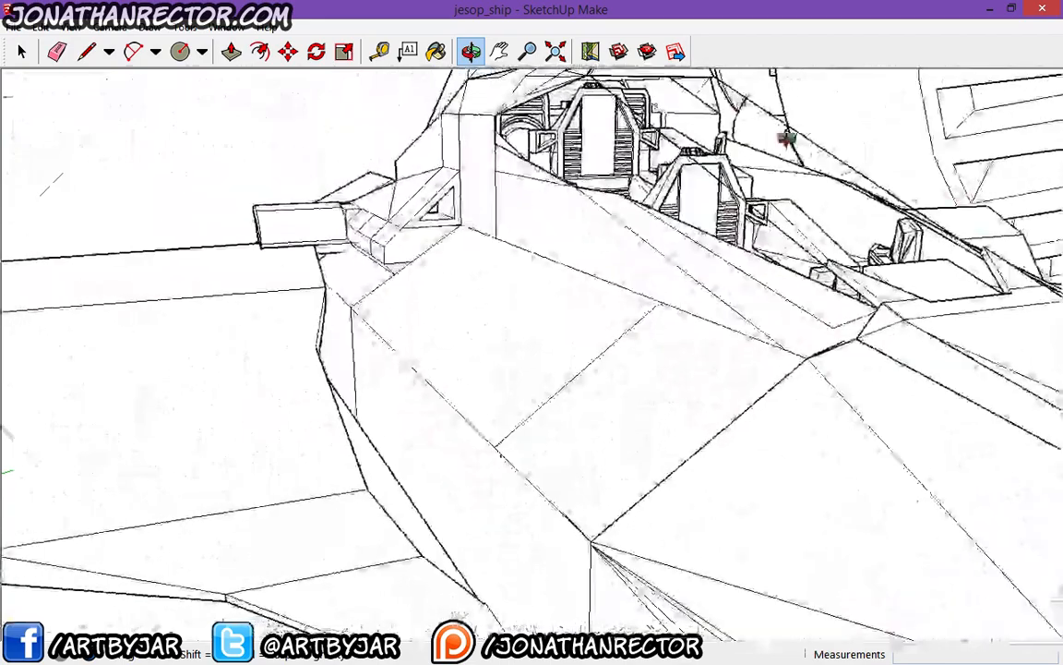
pyautogui.click(499, 46)
pyautogui.moveTo(769, 220); pyautogui.dragTo(537, 383)
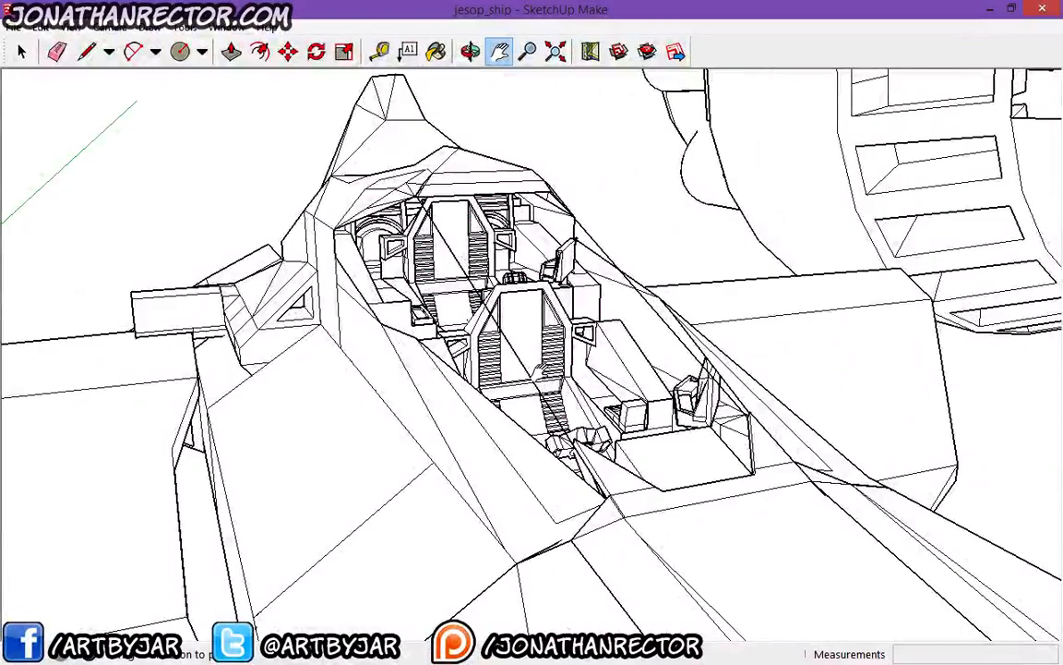
pyautogui.scroll(-1, 535, 388)
pyautogui.scroll(-1, 531, 369)
pyautogui.scroll(-3, 531, 369)
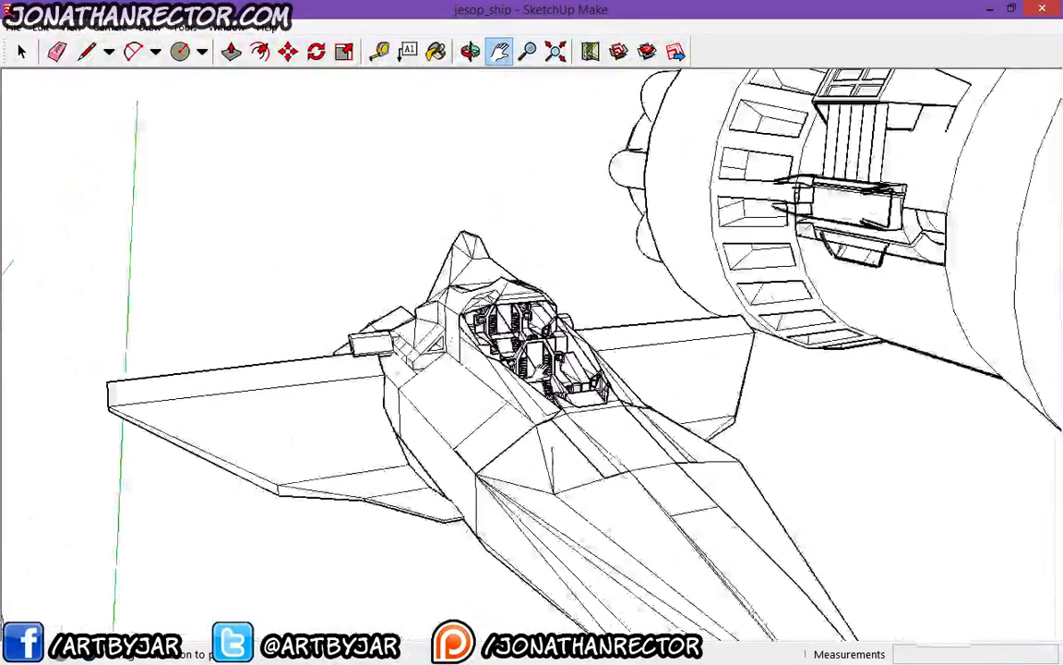
pyautogui.scroll(5, 530, 351)
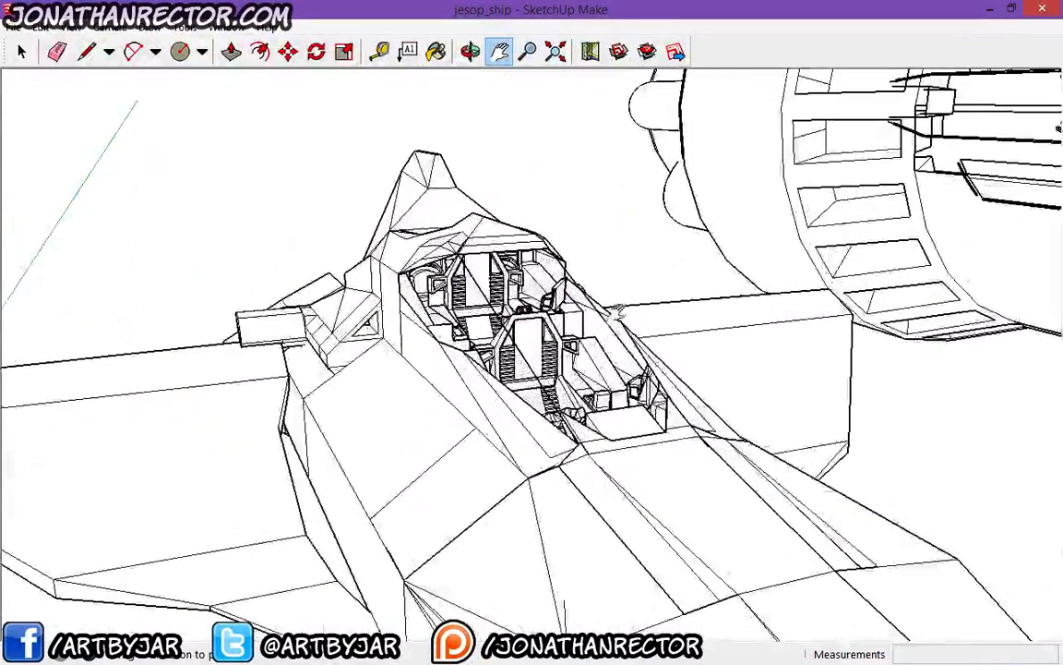
pyautogui.scroll(3, 640, 332)
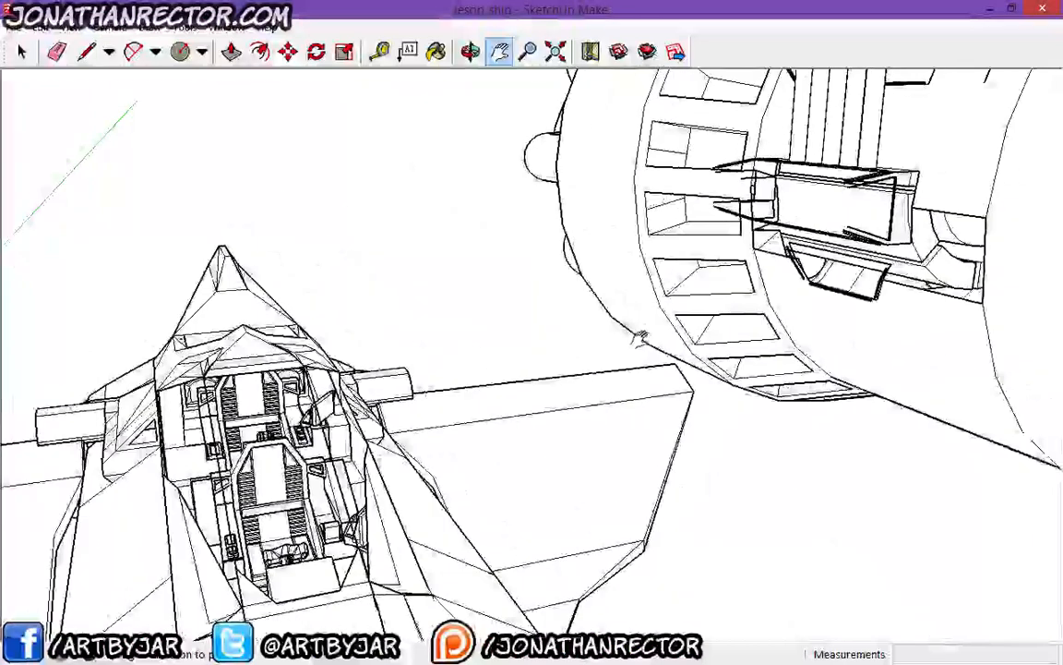
pyautogui.scroll(-3, 638, 337)
pyautogui.scroll(-2, 638, 338)
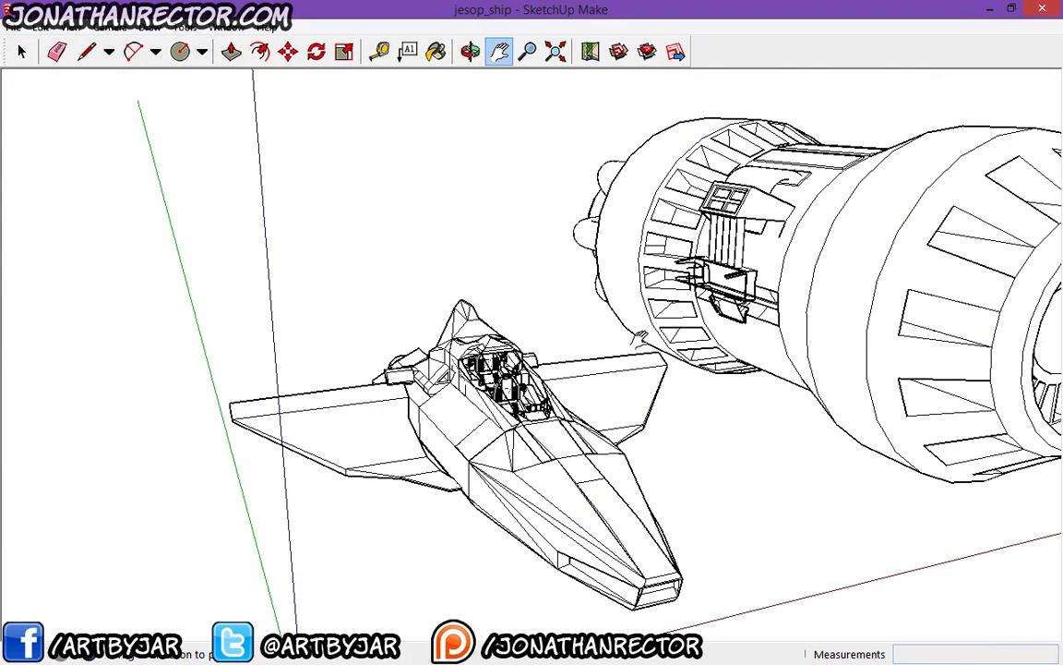
pyautogui.moveTo(579, 306); pyautogui.dragTo(459, 302)
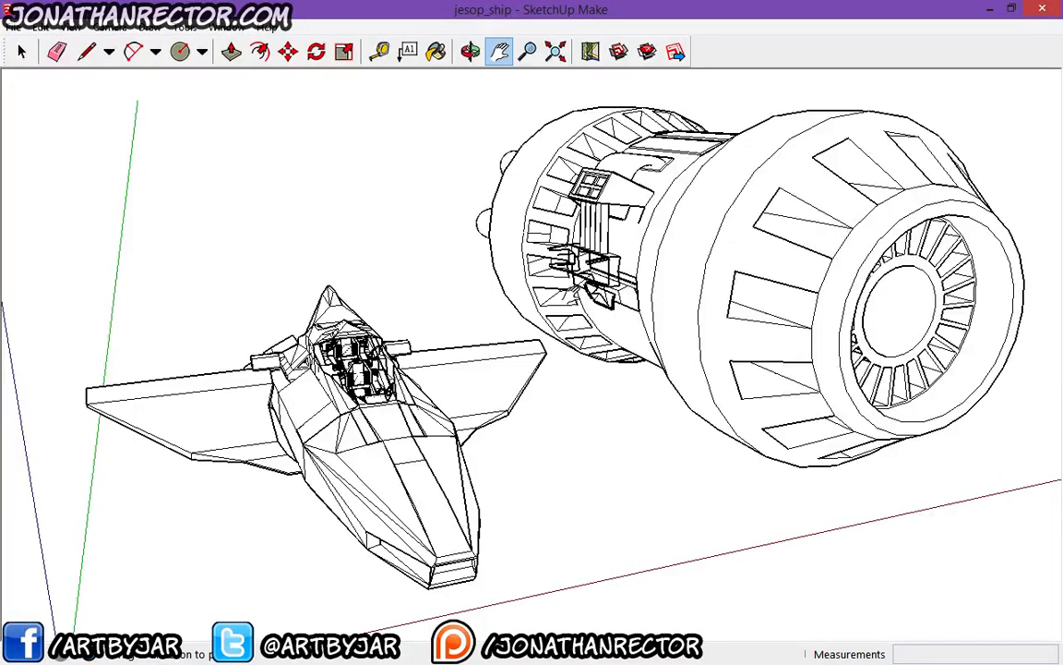
pyautogui.moveTo(551, 293); pyautogui.dragTo(640, 300)
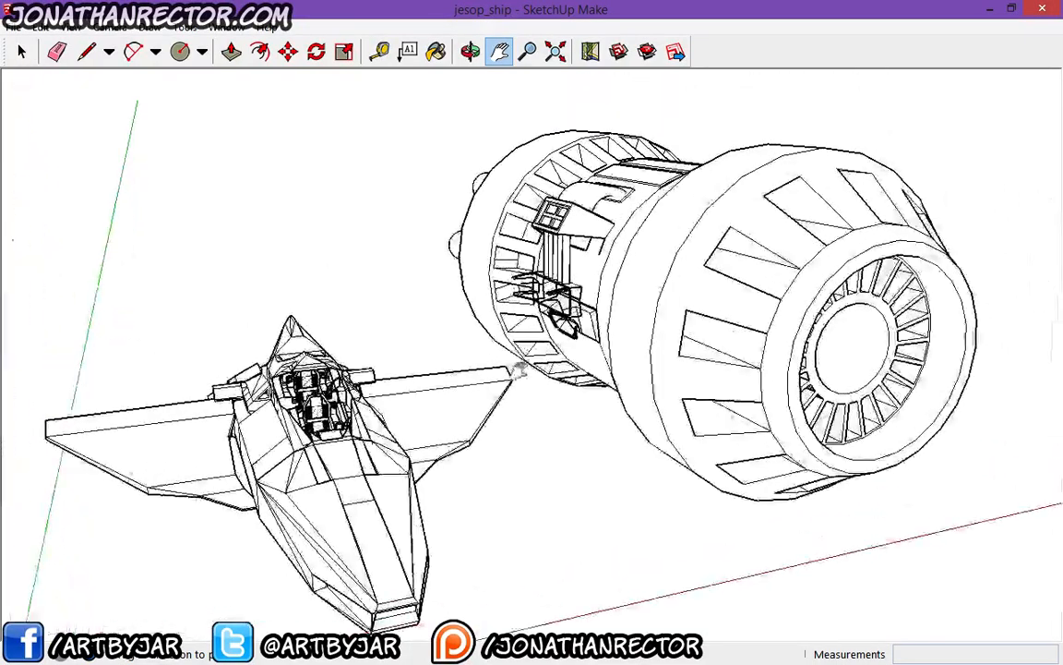
# - Examine the winged ship's hull, wing and rear engines from the side
pyautogui.click(469, 52)
pyautogui.moveTo(453, 304); pyautogui.dragTo(755, 233)
pyautogui.scroll(3, 577, 373)
pyautogui.scroll(-4, 632, 290)
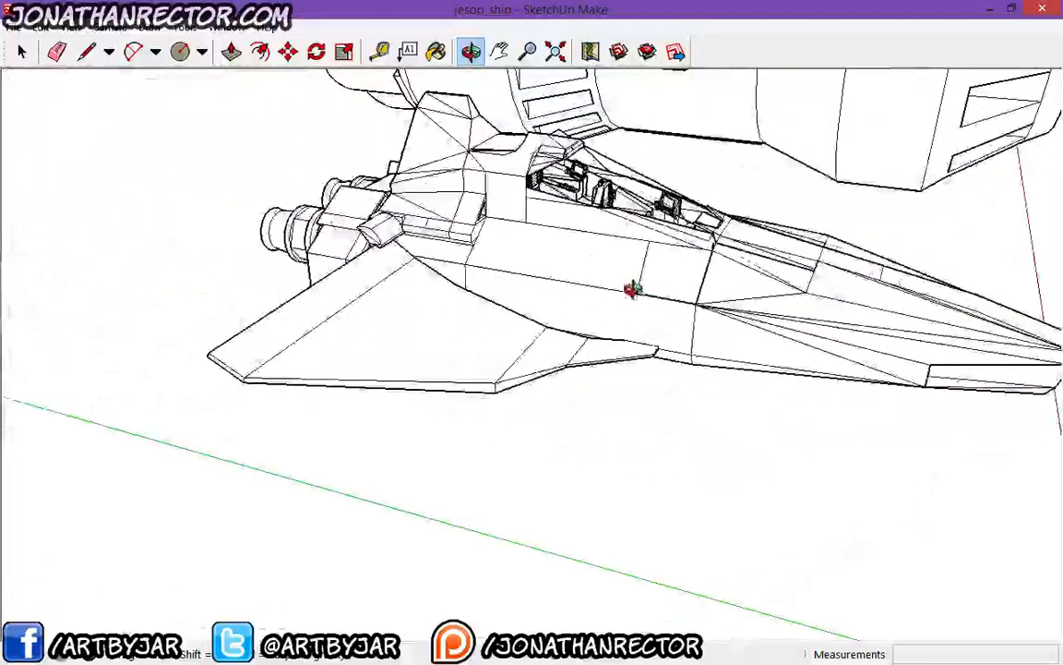
pyautogui.scroll(-2, 637, 289)
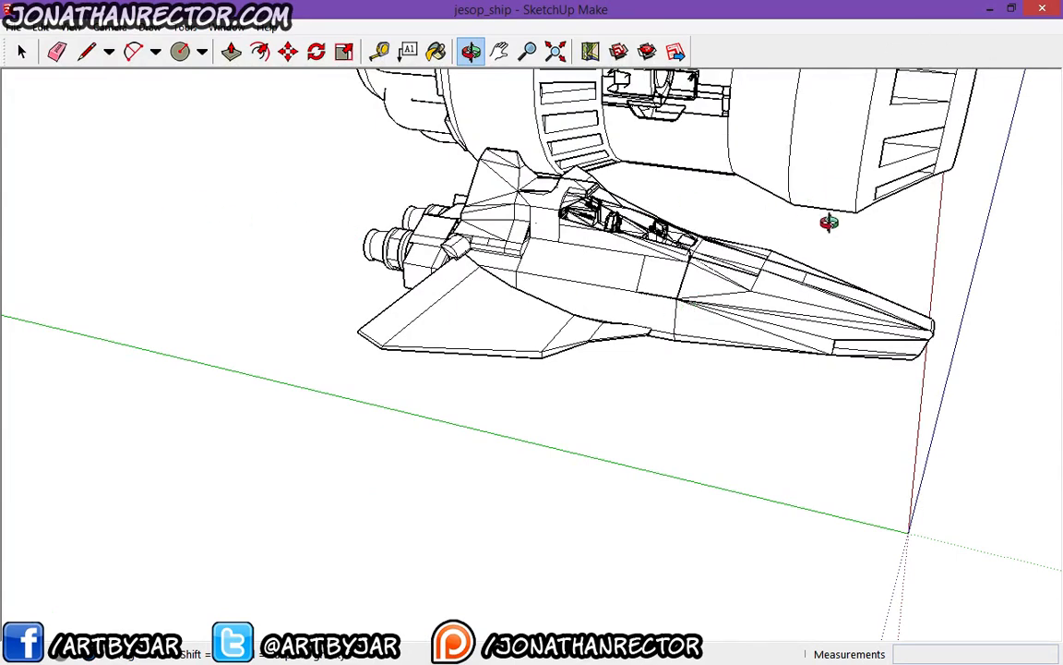
# - Compare the winged ship with the large cylindrical ship from above the side and from their rear engines
pyautogui.click(500, 51)
pyautogui.moveTo(643, 177); pyautogui.dragTo(512, 295)
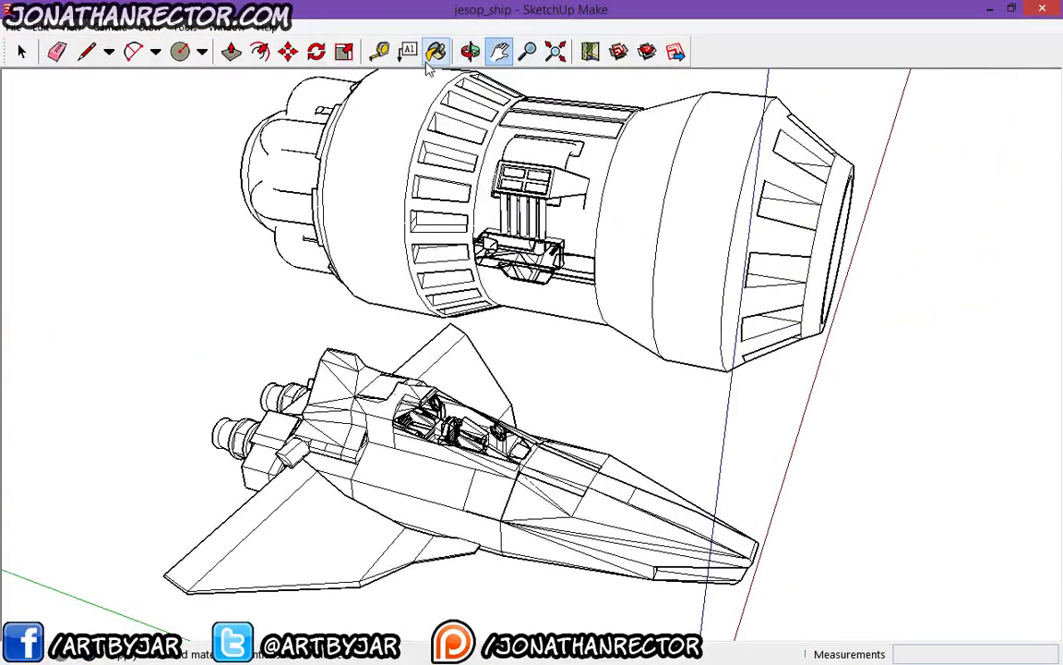
pyautogui.click(470, 51)
pyautogui.moveTo(317, 265); pyautogui.dragTo(474, 382)
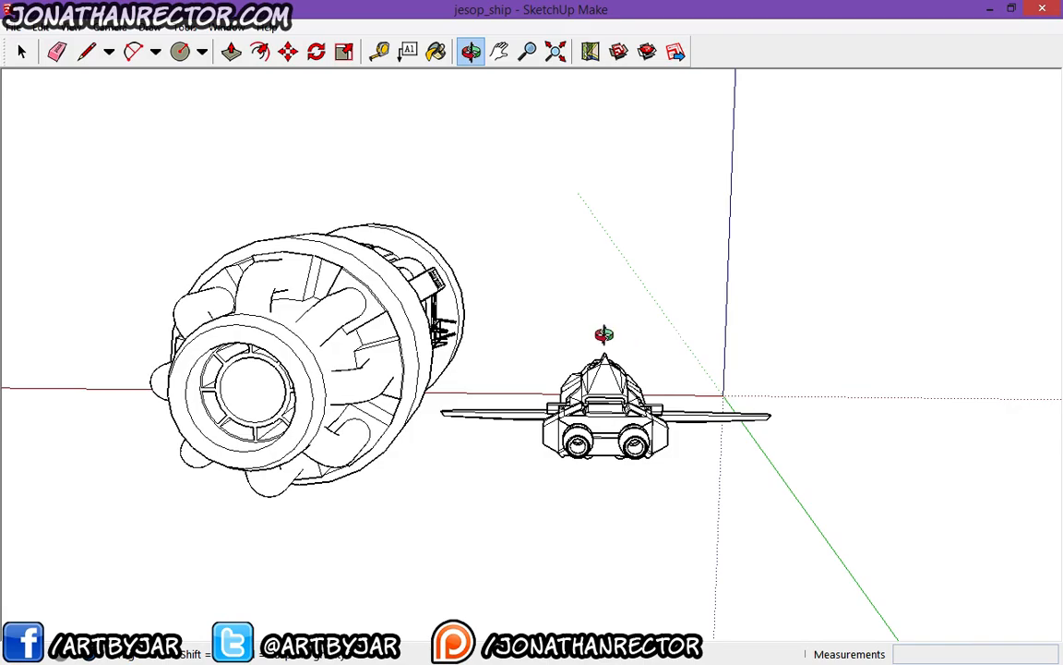
pyautogui.moveTo(603, 332); pyautogui.dragTo(425, 315)
pyautogui.moveTo(544, 323); pyautogui.dragTo(759, 404)
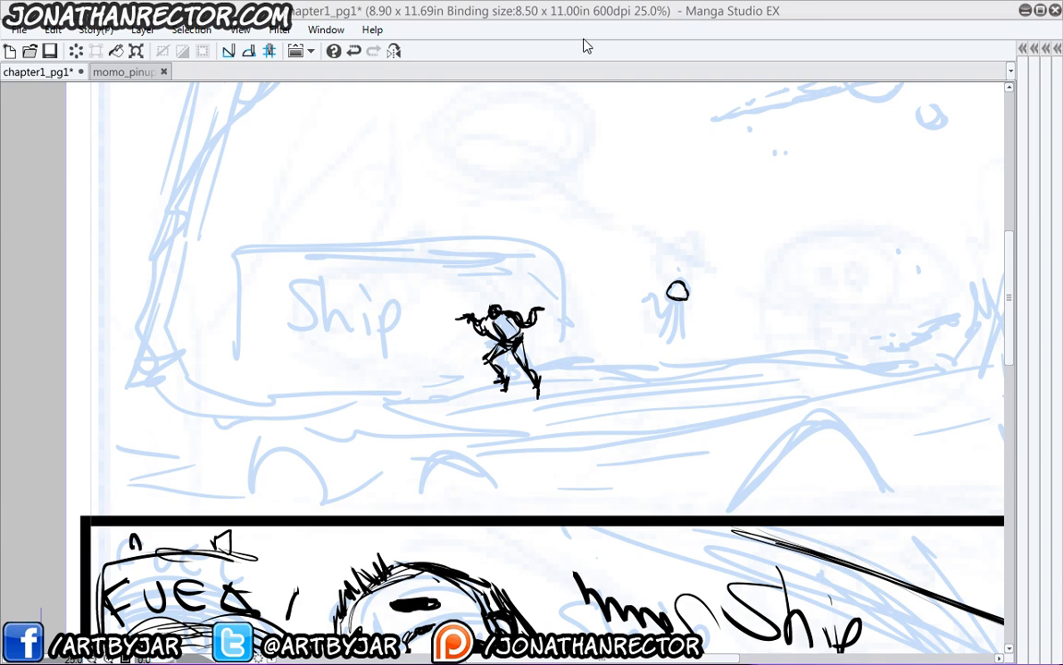
# - Switch to chapter1_pg1 in Manga Studio and draw the small floating figure with pointed hat, raised arm and flowing robe in the first panel
pyautogui.moveTo(615, 385); pyautogui.dragTo(581, 421)
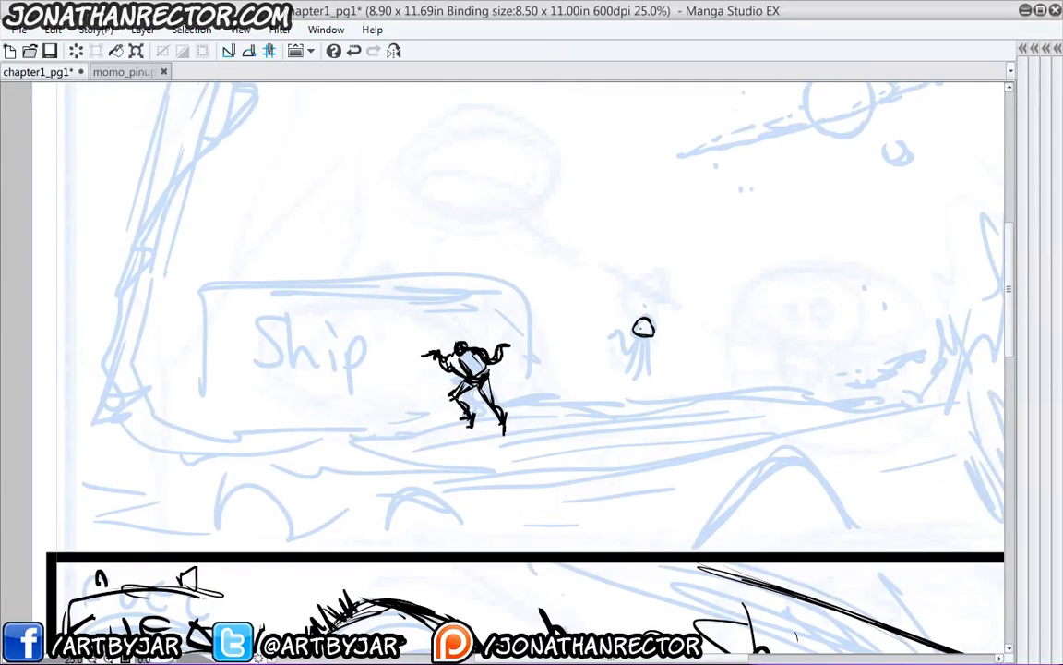
pyautogui.moveTo(632, 315)
pyautogui.mouseDown()
pyautogui.moveTo(663, 328)
pyautogui.moveTo(673, 308)
pyautogui.mouseUp()
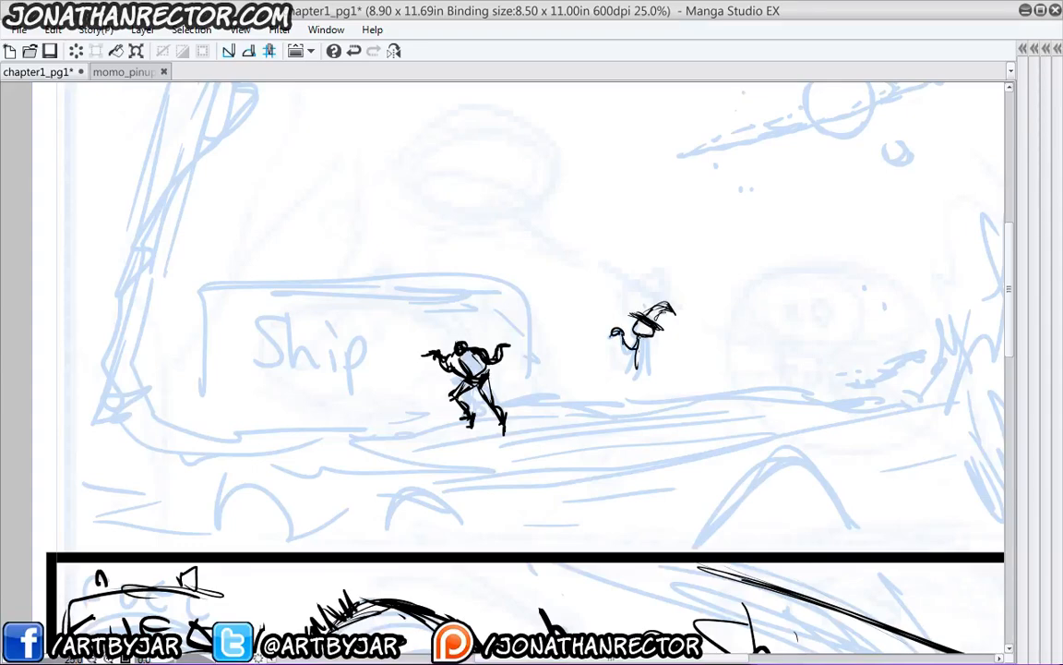
pyautogui.moveTo(643, 340)
pyautogui.mouseDown()
pyautogui.moveTo(654, 377)
pyautogui.moveTo(609, 376)
pyautogui.moveTo(633, 377)
pyautogui.mouseUp()
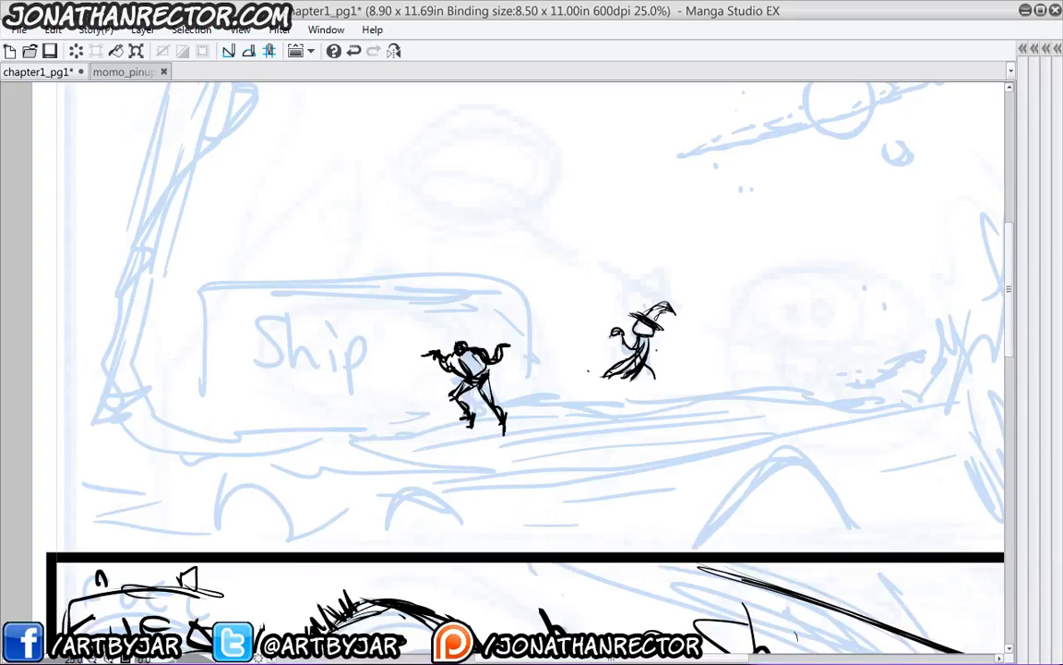
pyautogui.moveTo(650, 347); pyautogui.dragTo(684, 353)
pyautogui.hotkey('ctrl', 'z')
pyautogui.moveTo(673, 347); pyautogui.dragTo(666, 357)
# - Outline the foreground rock arch and the small distant rock at the right of the first panel
pyautogui.moveTo(421, 423)
pyautogui.mouseDown()
pyautogui.moveTo(456, 429)
pyautogui.moveTo(348, 411)
pyautogui.moveTo(336, 446)
pyautogui.mouseUp()
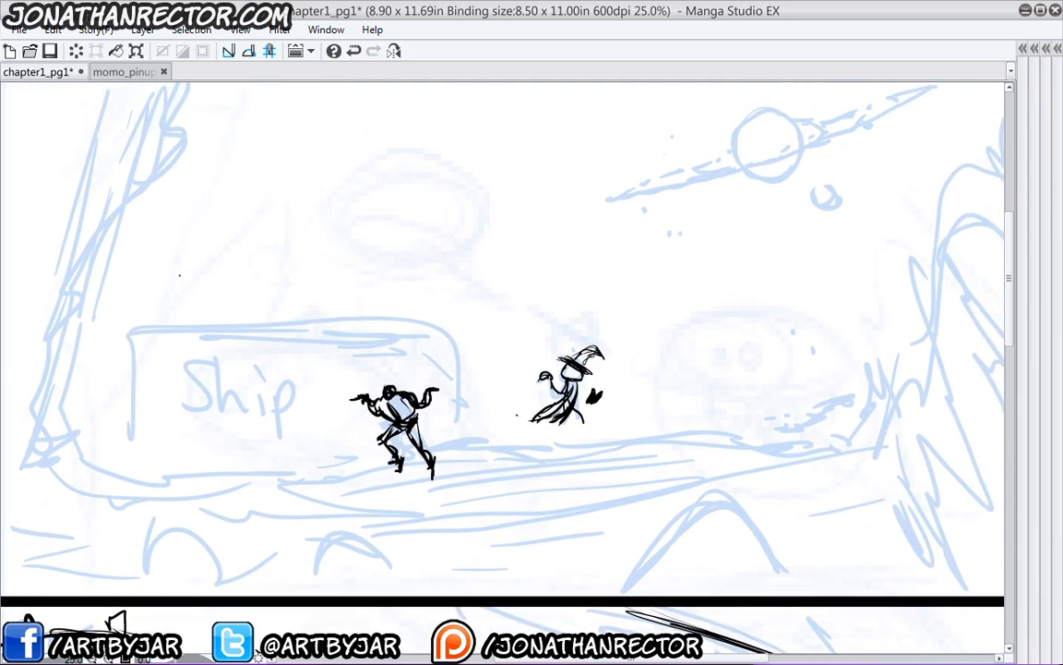
pyautogui.scroll(-2, 179, 274)
pyautogui.moveTo(179, 274); pyautogui.dragTo(261, 312)
pyautogui.moveTo(528, 422)
pyautogui.mouseDown()
pyautogui.moveTo(486, 458)
pyautogui.moveTo(577, 456)
pyautogui.mouseUp()
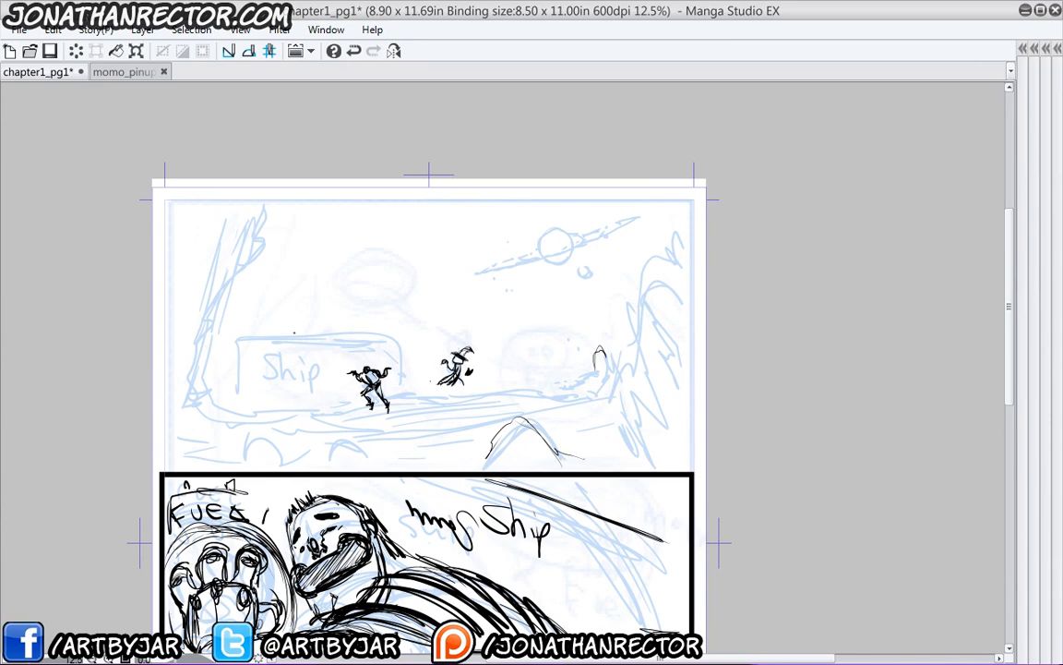
# - Collapse the roughs folder and turn on its blue layer color
pyautogui.moveTo(296, 364); pyautogui.dragTo(369, 226)
pyautogui.moveTo(282, 290); pyautogui.dragTo(279, 238)
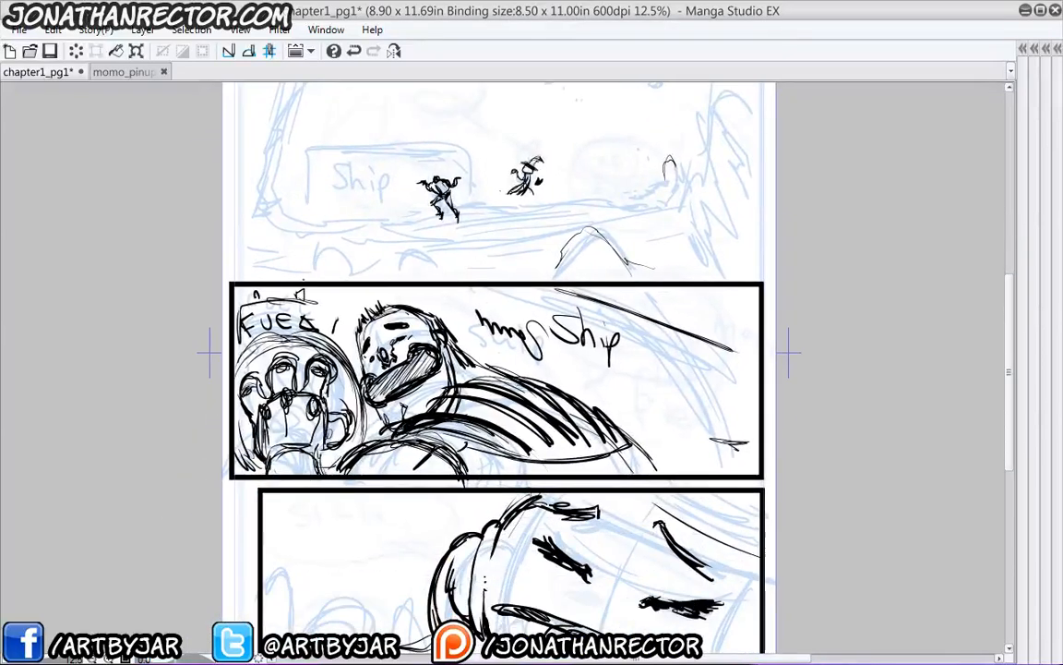
pyautogui.moveTo(288, 379); pyautogui.dragTo(289, 392)
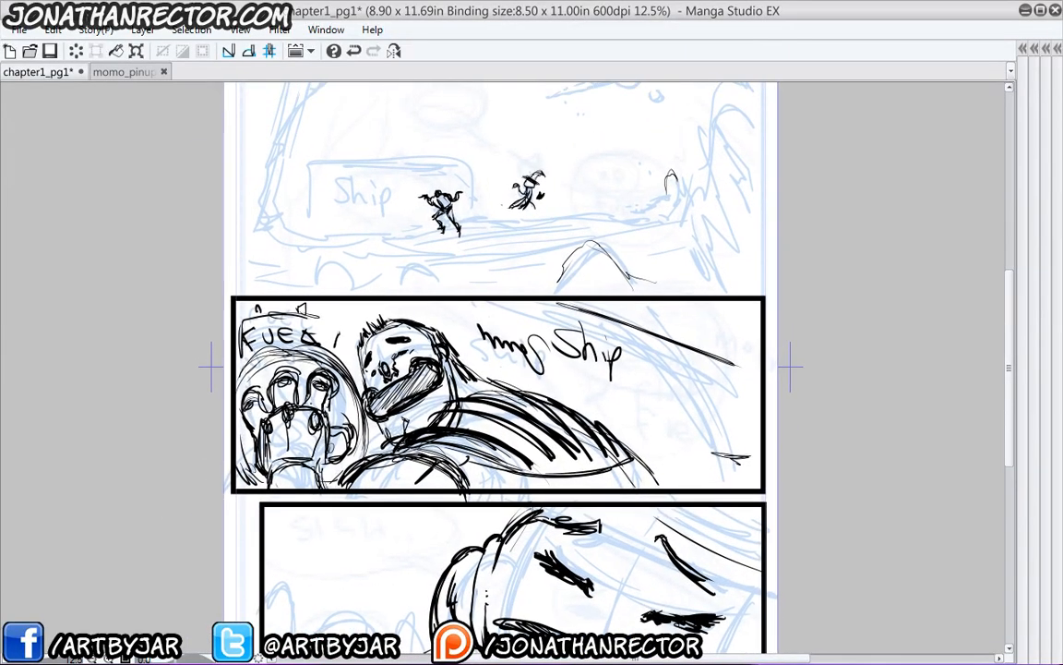
pyautogui.press('Tab')
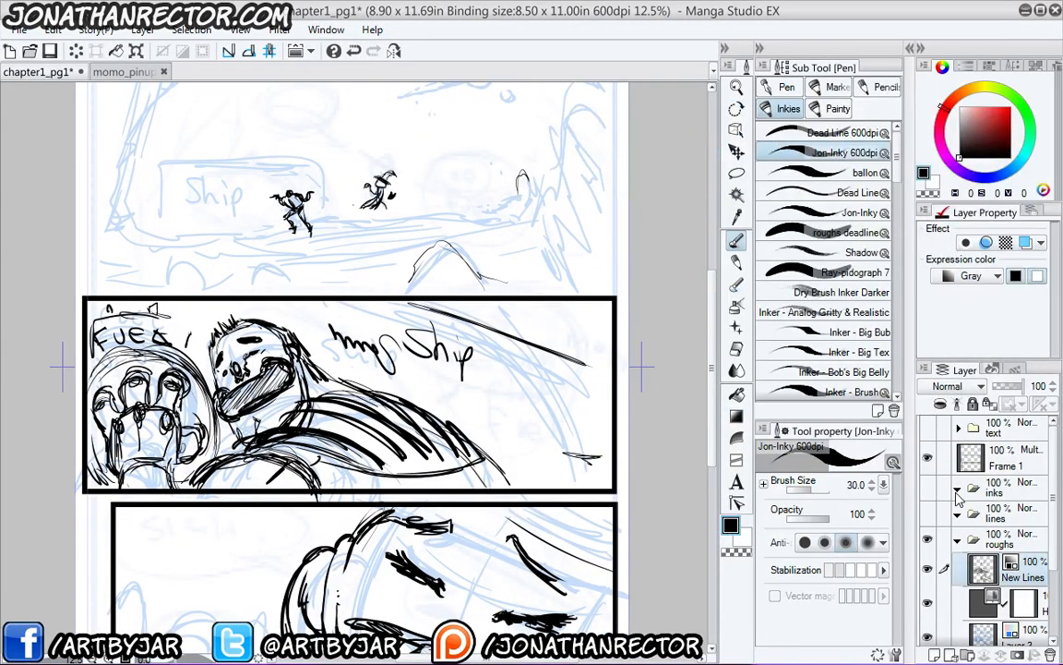
pyautogui.click(1025, 244)
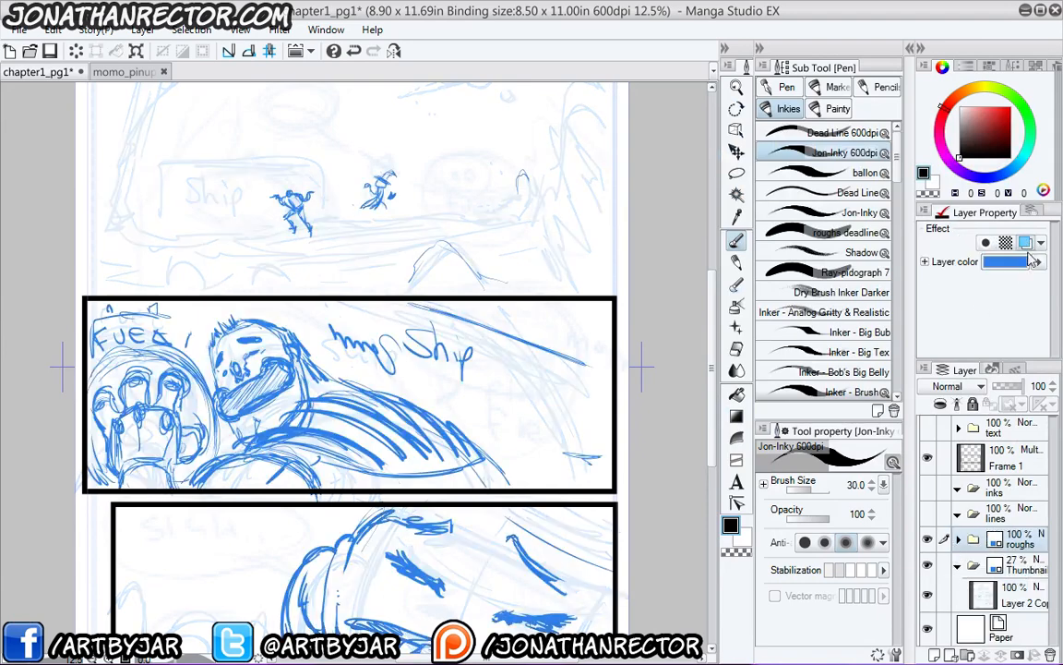
# - Create a folder named p1 inside the lines folder and add a new raster layer in it
pyautogui.click(1016, 514)
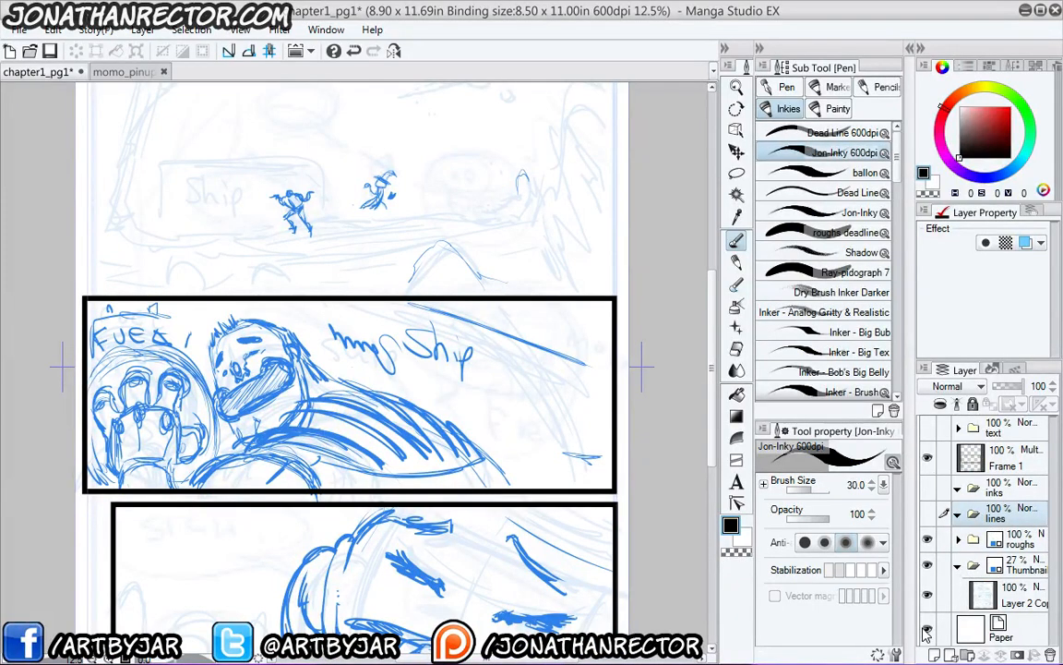
pyautogui.click(967, 654)
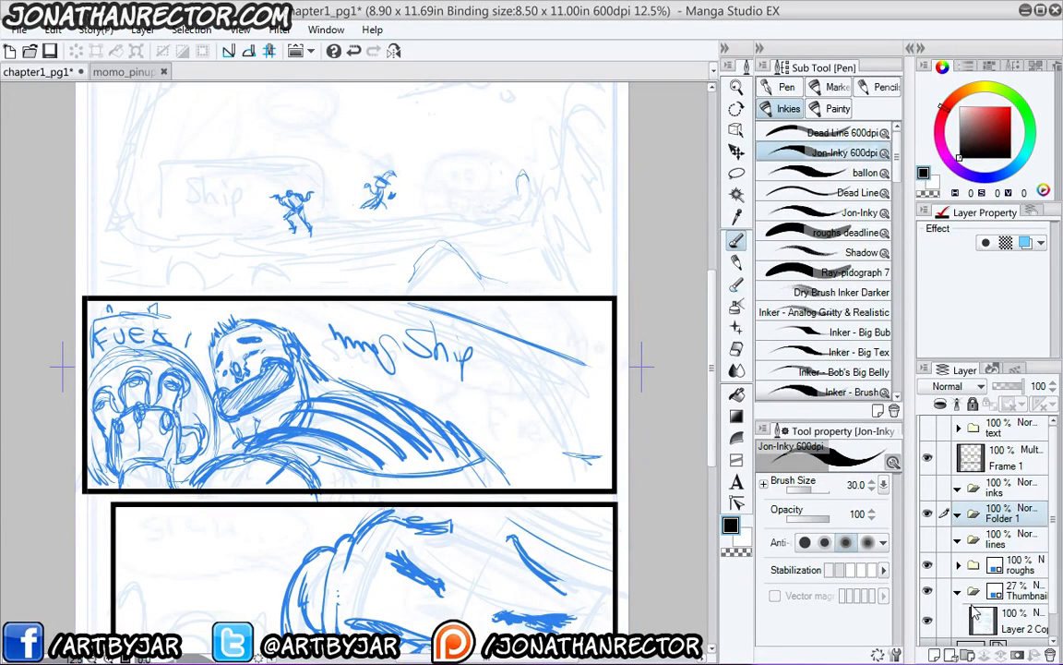
pyautogui.doubleClick(995, 519)
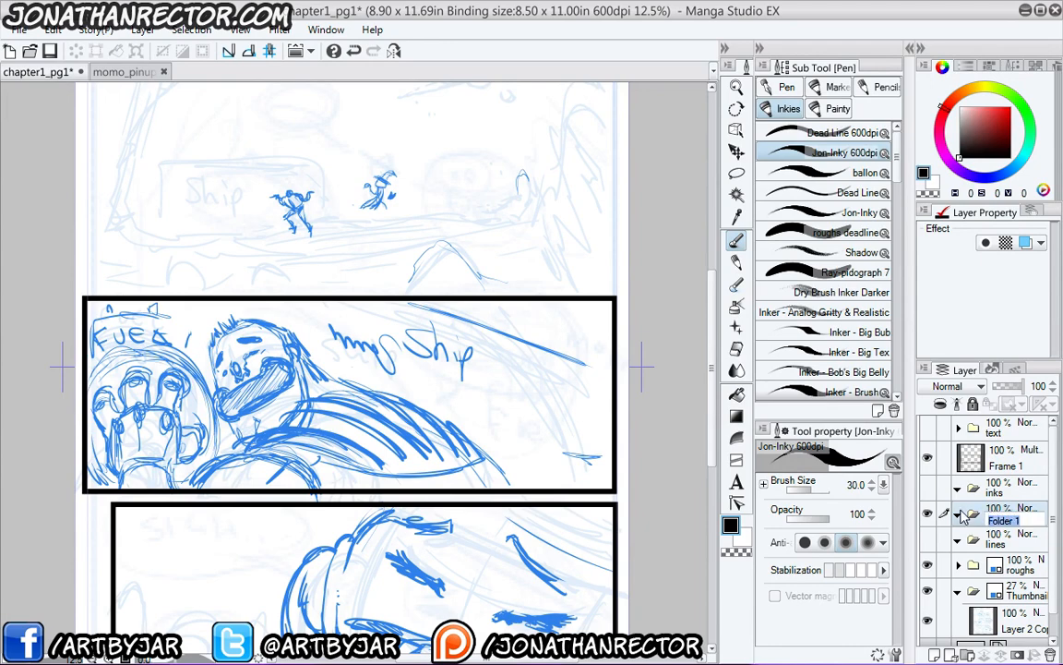
pyautogui.write('p1')
pyautogui.press('Return')
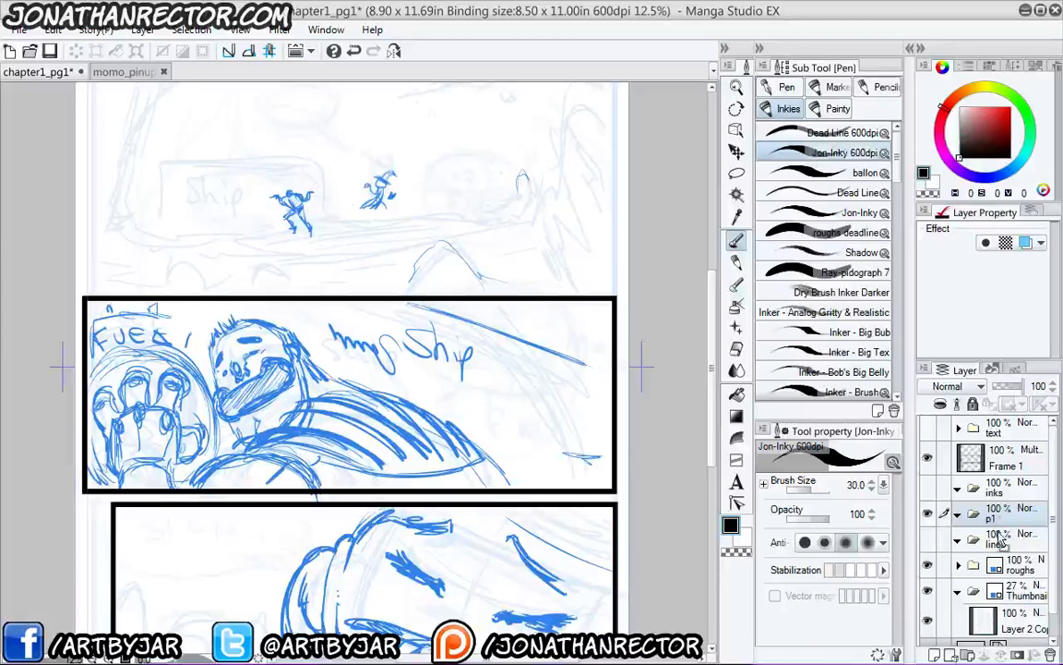
pyautogui.moveTo(998, 532); pyautogui.dragTo(995, 534)
pyautogui.hotkey('ctrl', 'shift', 'n')
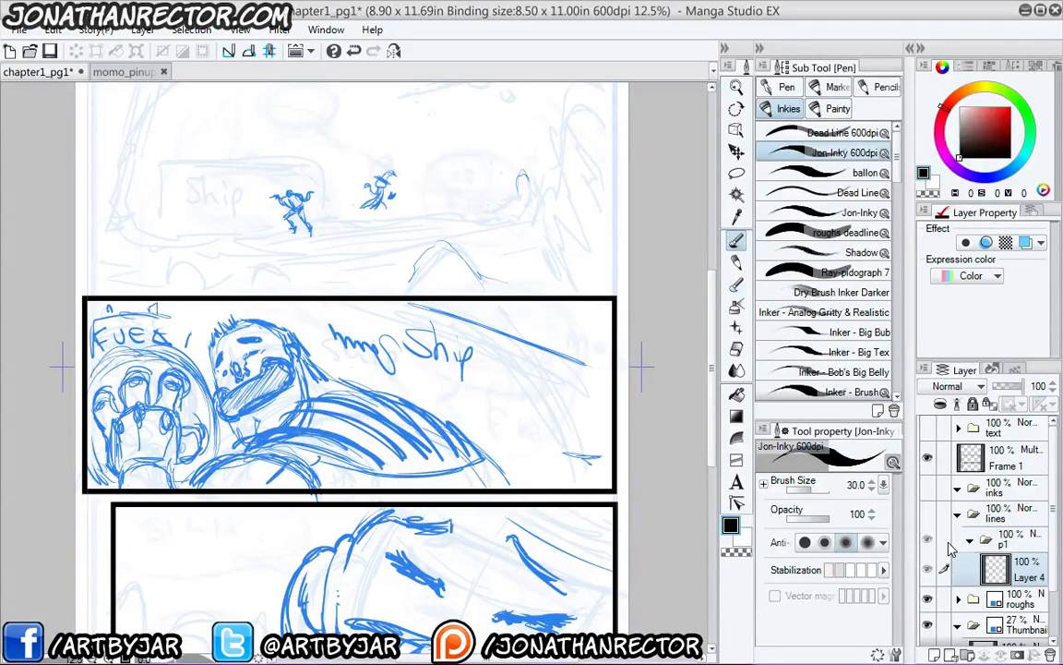
pyautogui.press('F1')
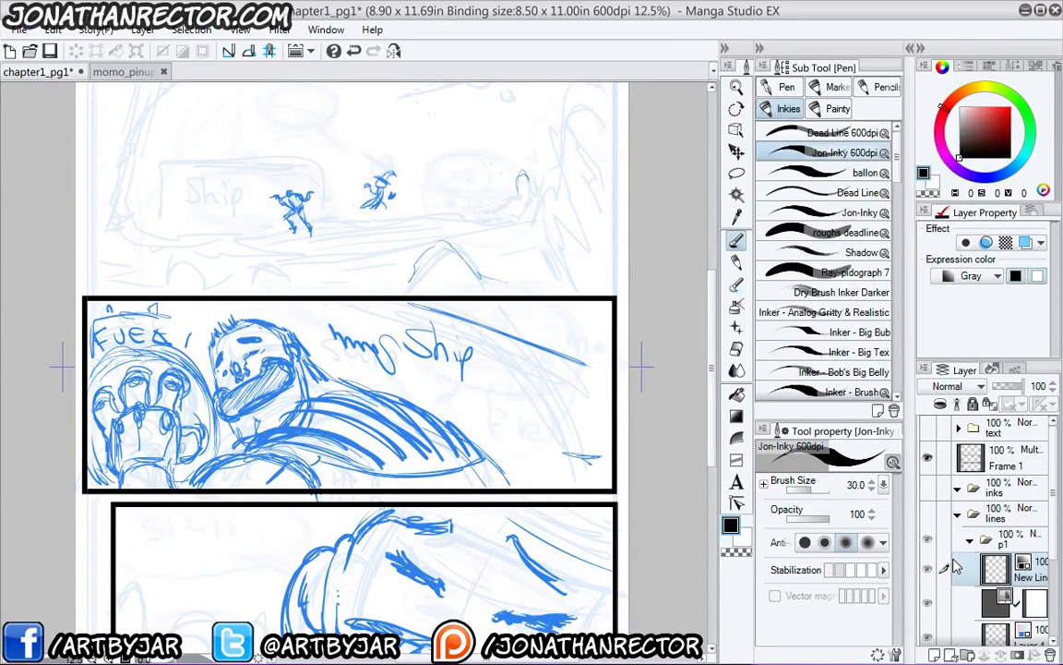
pyautogui.scroll(-2, 960, 501)
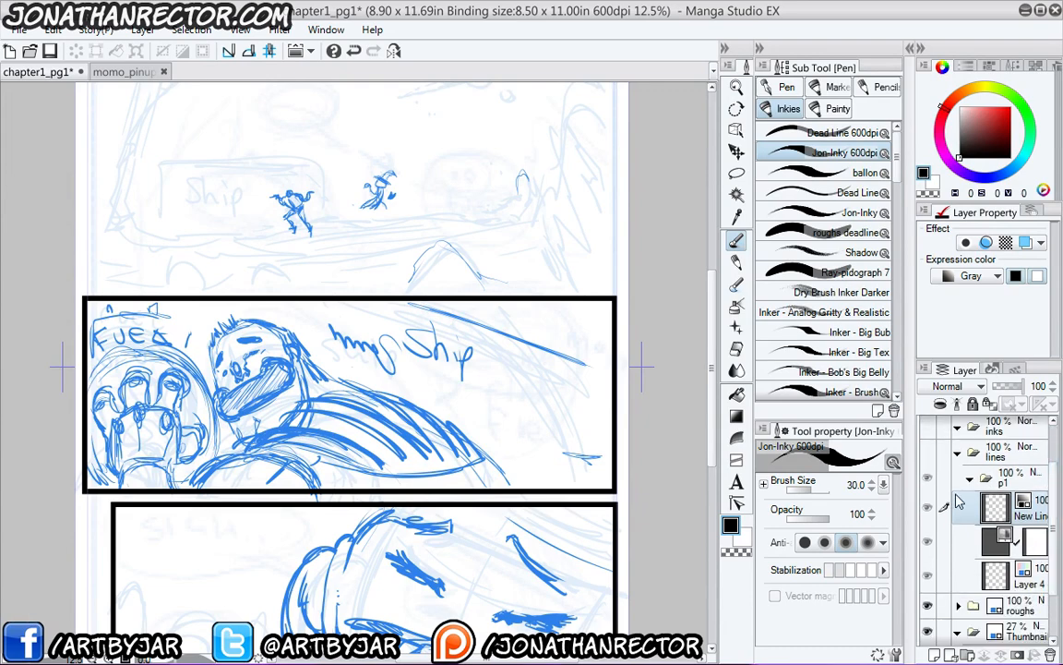
pyautogui.hotkey('ctrl', 'z')
pyautogui.hotkey('ctrl', 'z')
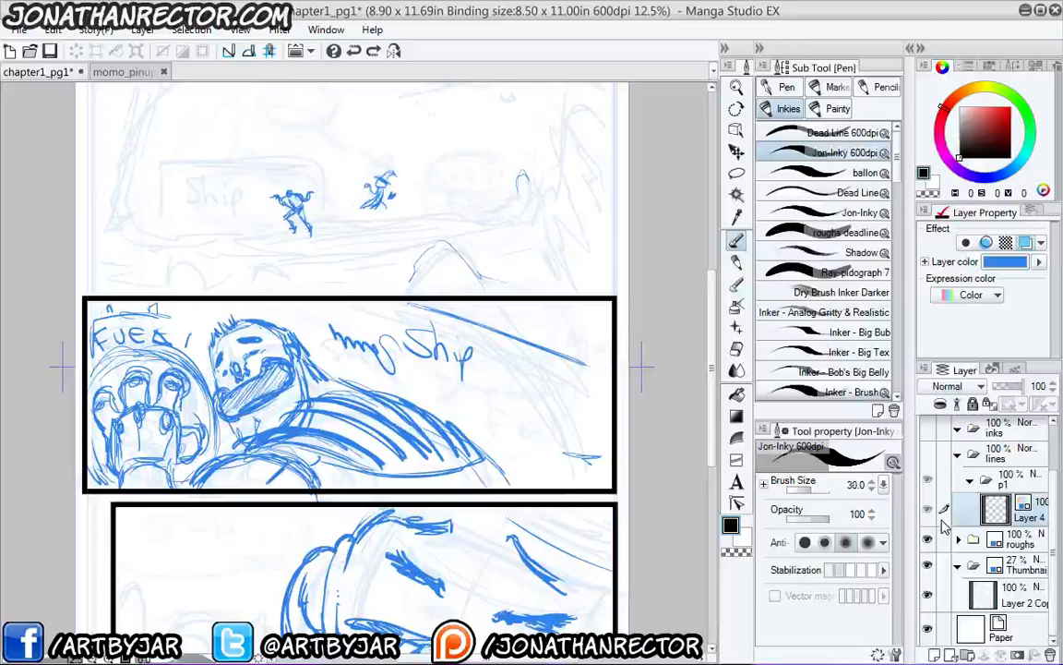
pyautogui.hotkey('ctrl', 'z')
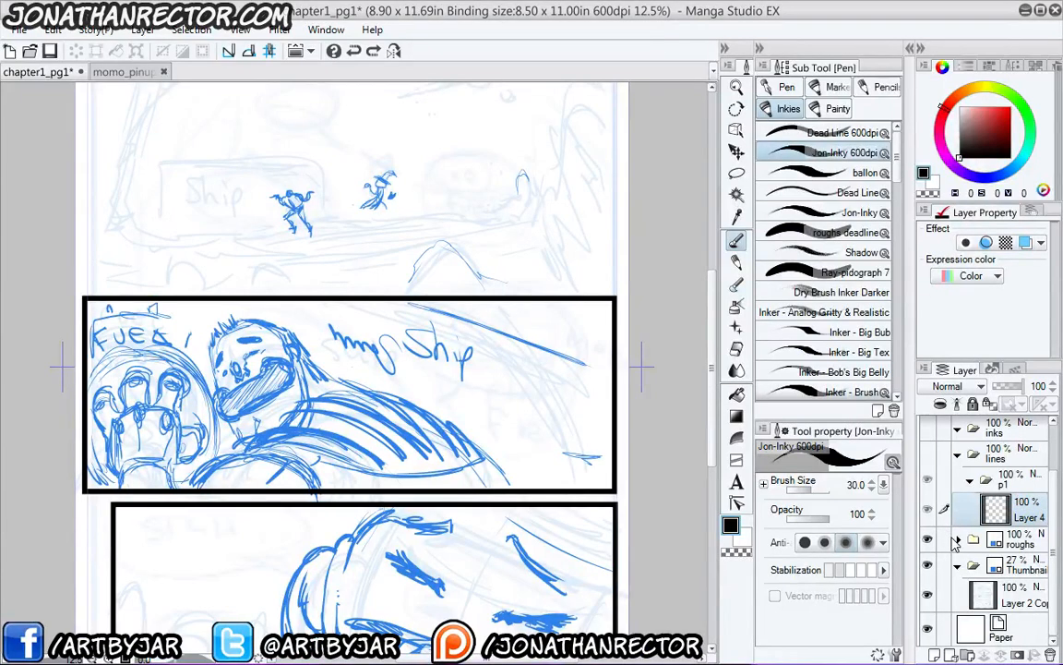
# - Lower the roughs folder's opacity to 27% and select the empty layer in the p1 folder
pyautogui.click(1011, 539)
pyautogui.moveTo(1023, 386); pyautogui.dragTo(997, 387)
pyautogui.click(1015, 510)
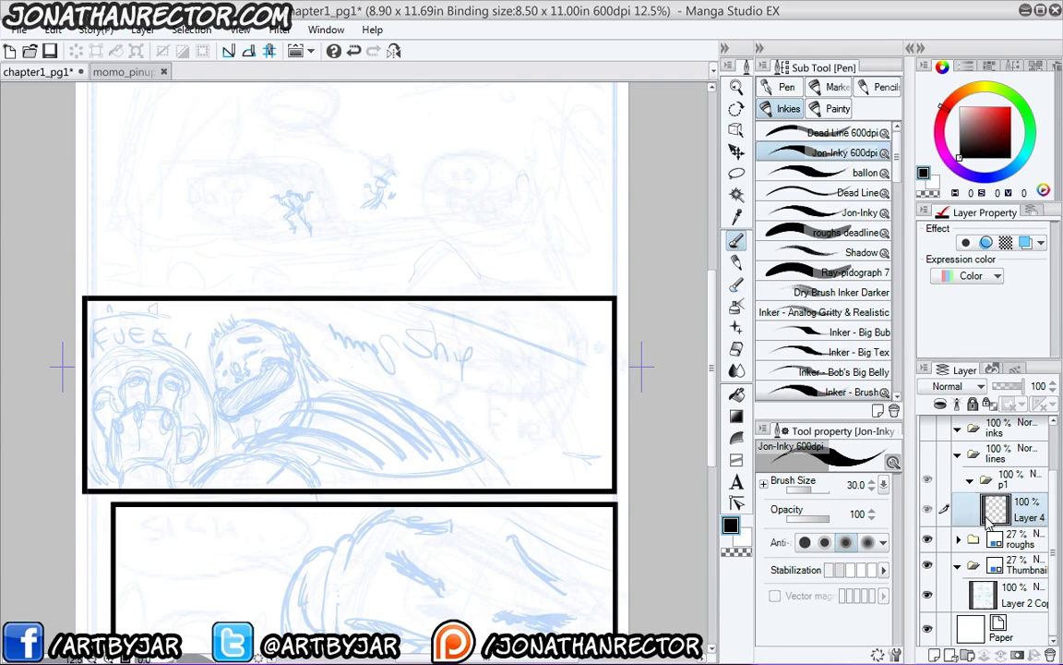
# - Switch to the Dead Line 600dpi inking pen and hide the palettes to enlarge the canvas
pyautogui.moveTo(368, 411); pyautogui.dragTo(432, 351)
pyautogui.press('p')
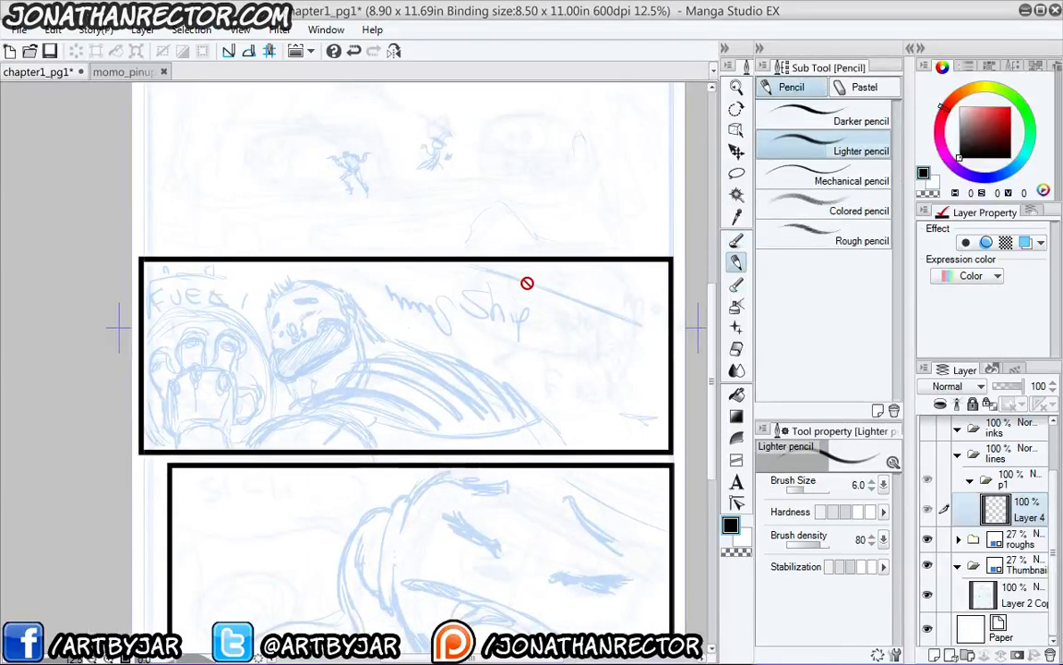
pyautogui.press('p')
pyautogui.moveTo(417, 366); pyautogui.dragTo(434, 340)
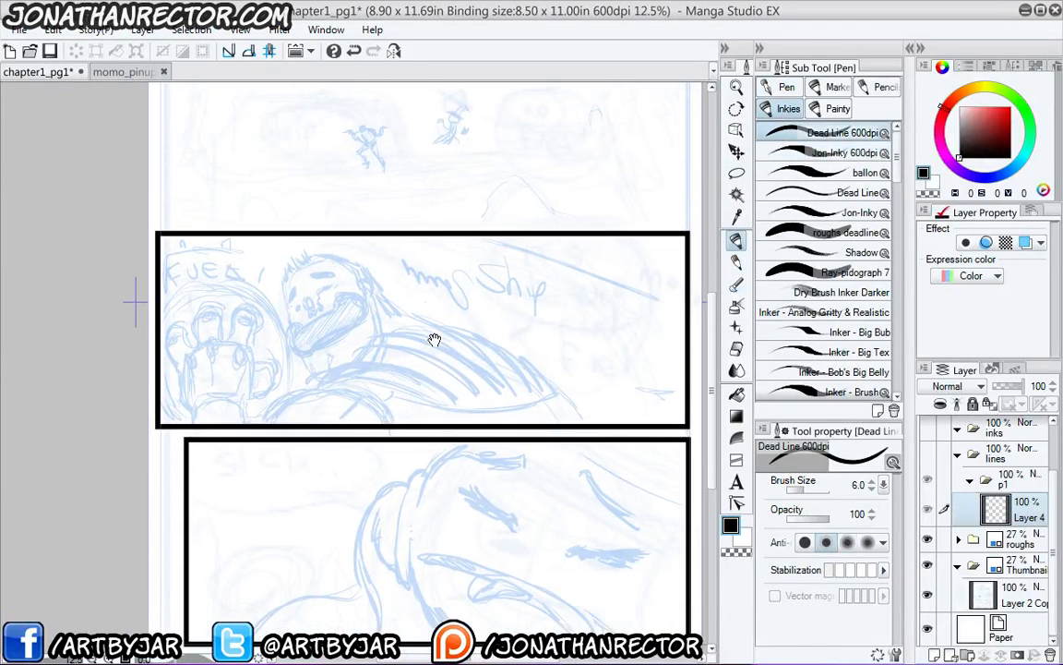
pyautogui.press('Tab')
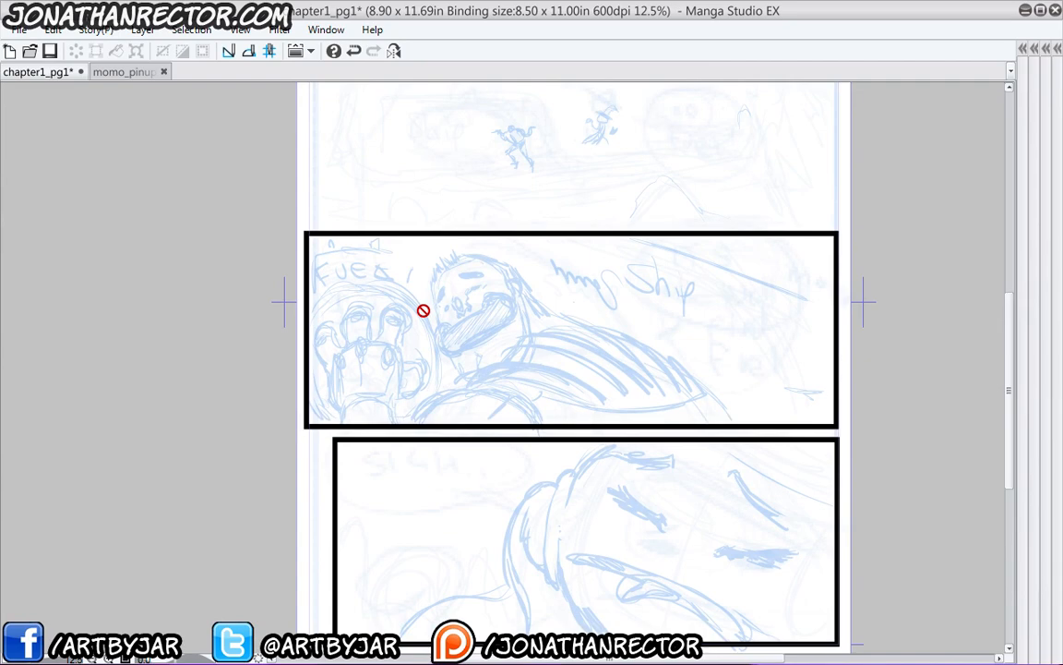
# - Make the lines folder visible so its layer can be drawn on
pyautogui.scroll(3, 423, 311)
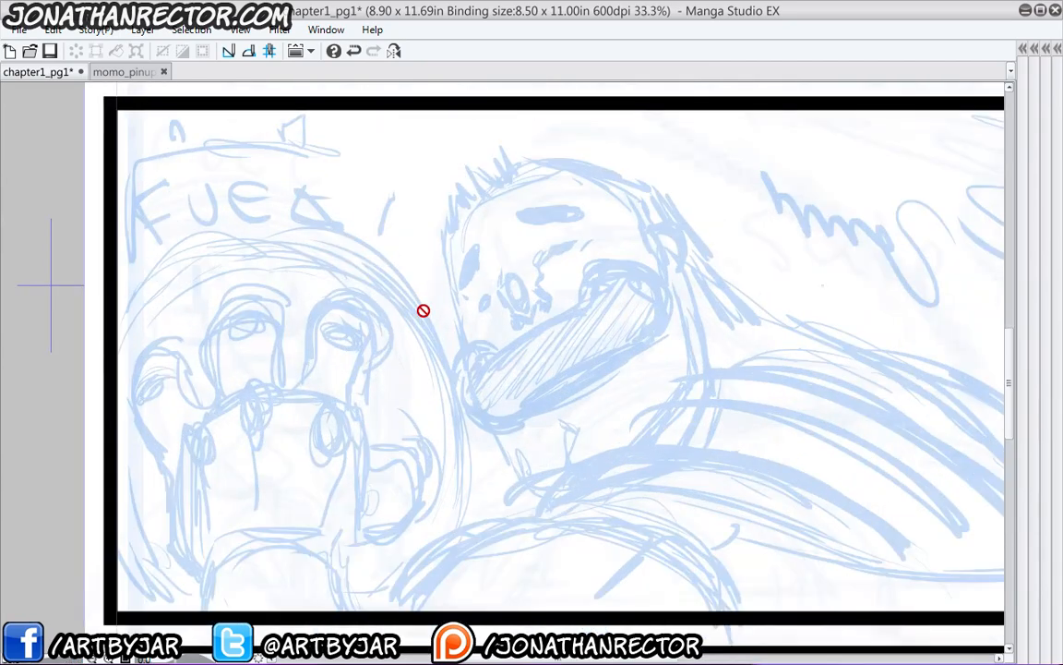
pyautogui.scroll(1, 422, 310)
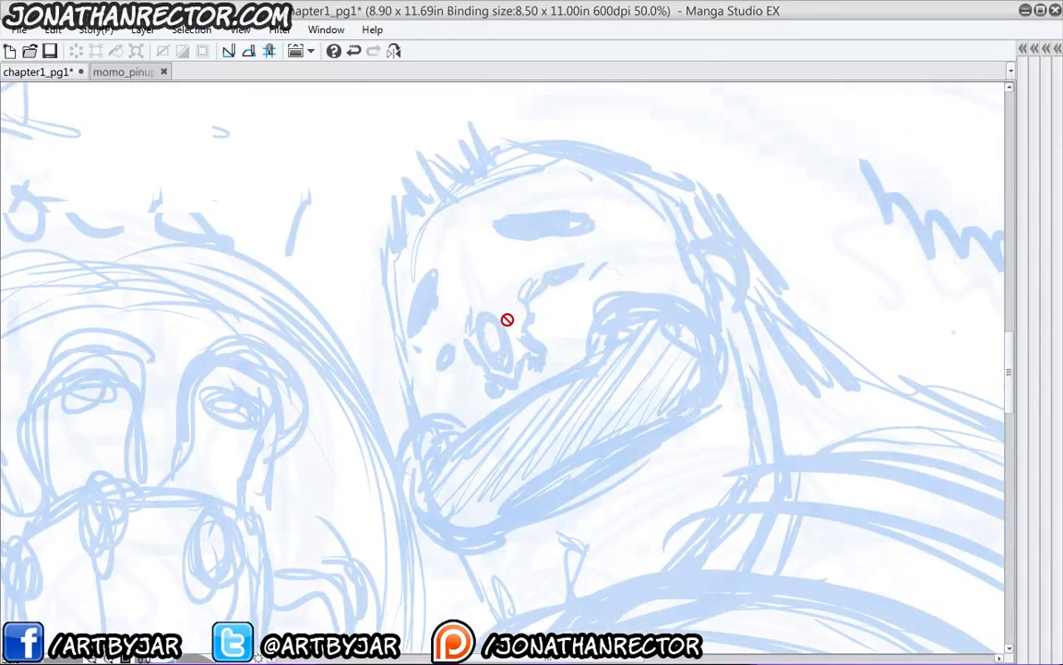
pyautogui.press('Tab')
pyautogui.click(927, 452)
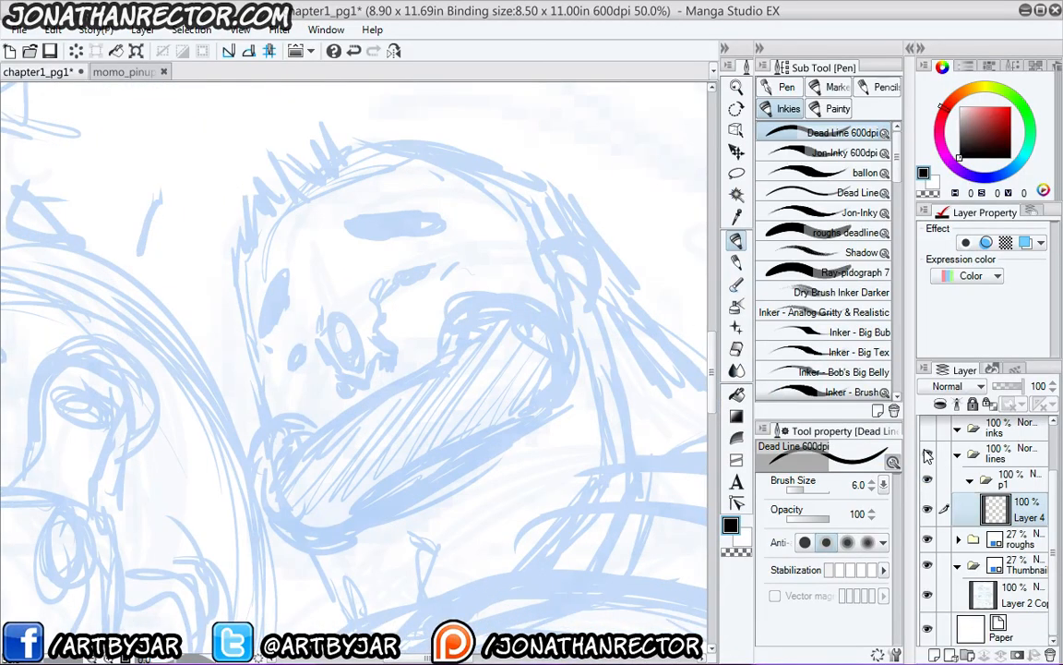
pyautogui.press('Tab')
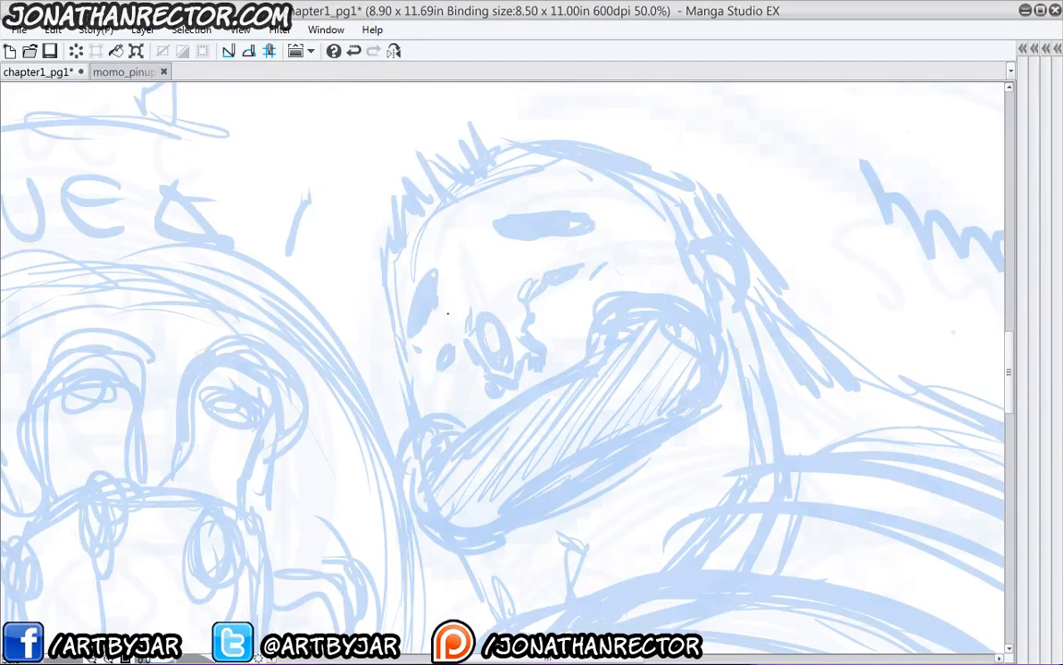
# - Draw the clean nose outline and nostrils over the rough of the grinning man's face in the second panel
pyautogui.scroll(-1, 505, 292)
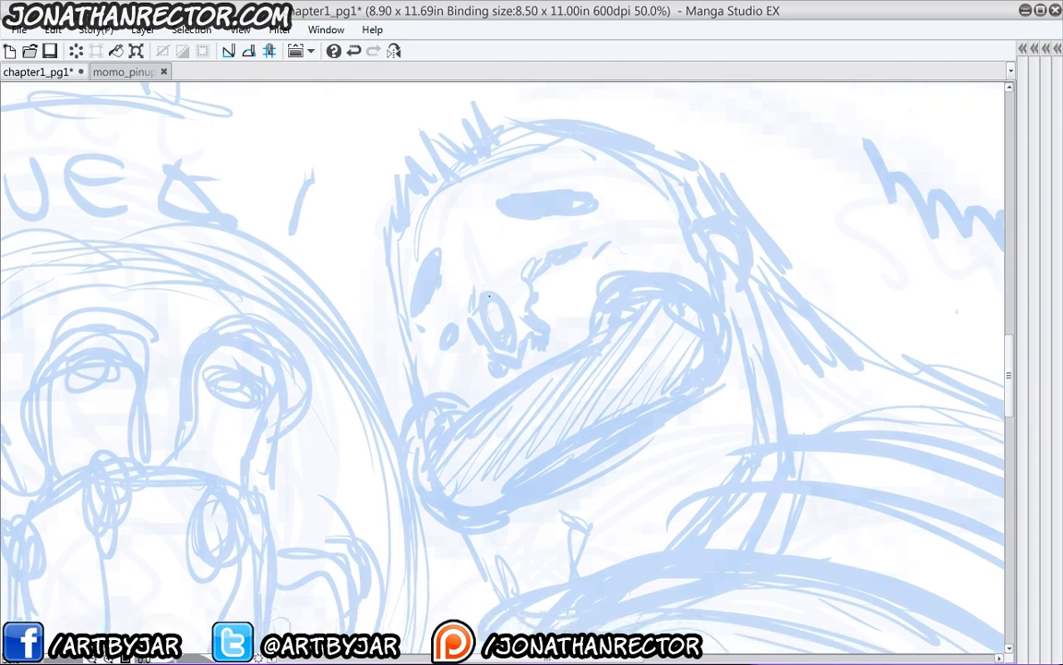
pyautogui.moveTo(500, 298)
pyautogui.mouseDown()
pyautogui.moveTo(506, 346)
pyautogui.moveTo(495, 346)
pyautogui.moveTo(481, 300)
pyautogui.moveTo(511, 362)
pyautogui.mouseUp()
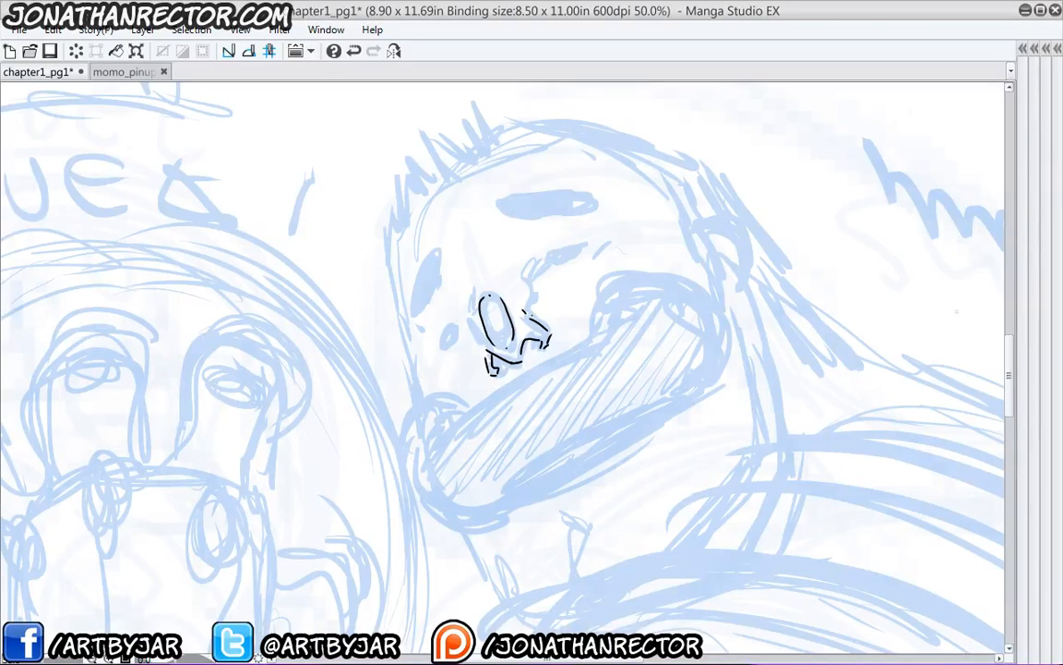
pyautogui.moveTo(500, 281); pyautogui.dragTo(541, 297)
# - Draw the clean bridge of the nose and both narrowed eyes over the grinning man's rough face
pyautogui.moveTo(480, 254); pyautogui.dragTo(482, 263)
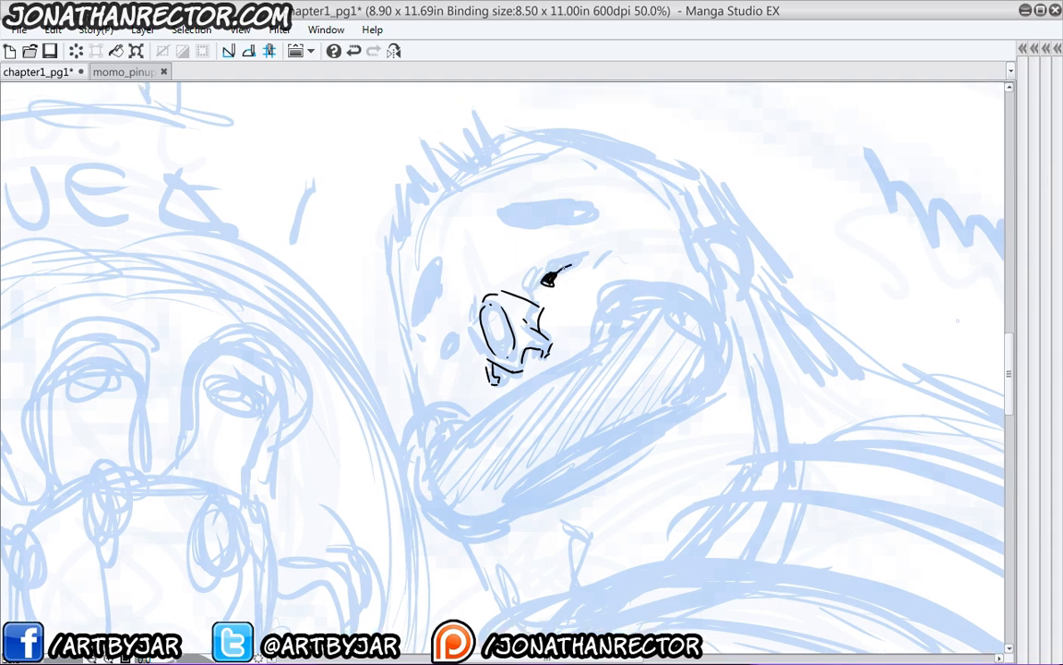
pyautogui.moveTo(407, 293); pyautogui.dragTo(418, 267)
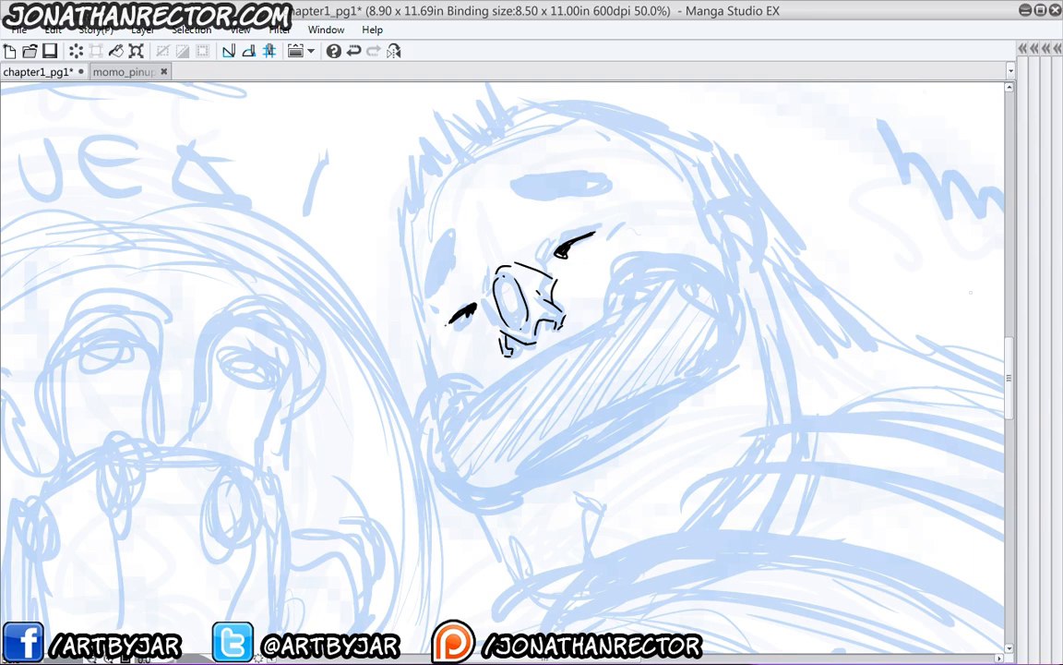
pyautogui.moveTo(456, 296); pyautogui.dragTo(440, 332)
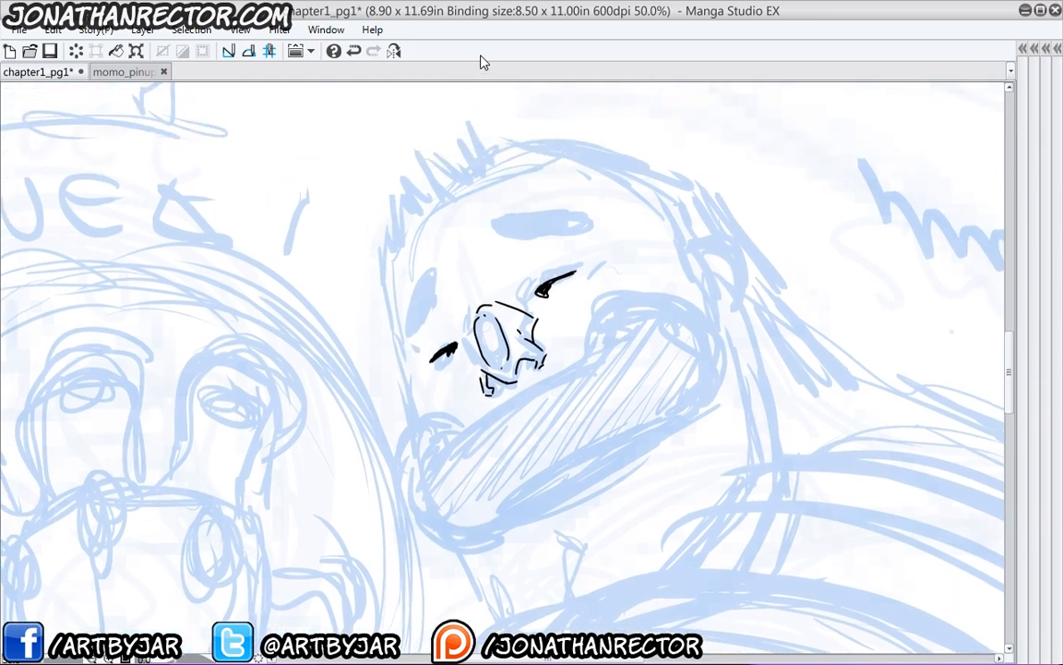
# - Outline both of the man's thick eyebrows as rounded bars over the blue rough
pyautogui.moveTo(582, 215); pyautogui.dragTo(585, 236)
pyautogui.moveTo(483, 221); pyautogui.dragTo(583, 224)
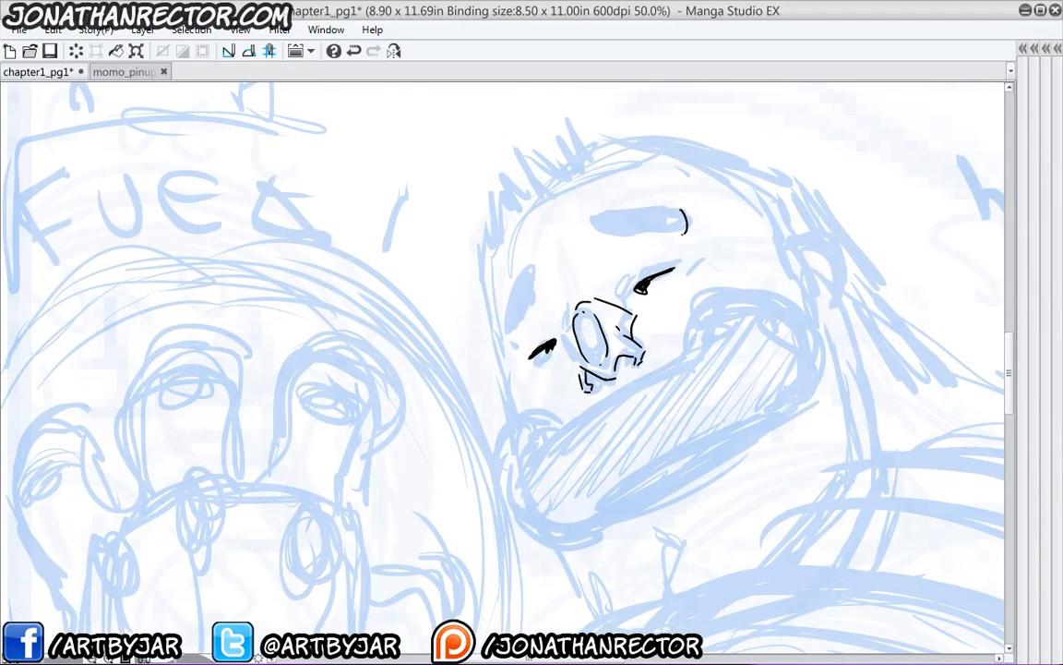
pyautogui.moveTo(685, 233); pyautogui.dragTo(609, 234)
pyautogui.moveTo(616, 210)
pyautogui.mouseDown()
pyautogui.moveTo(593, 226)
pyautogui.moveTo(611, 236)
pyautogui.mouseUp()
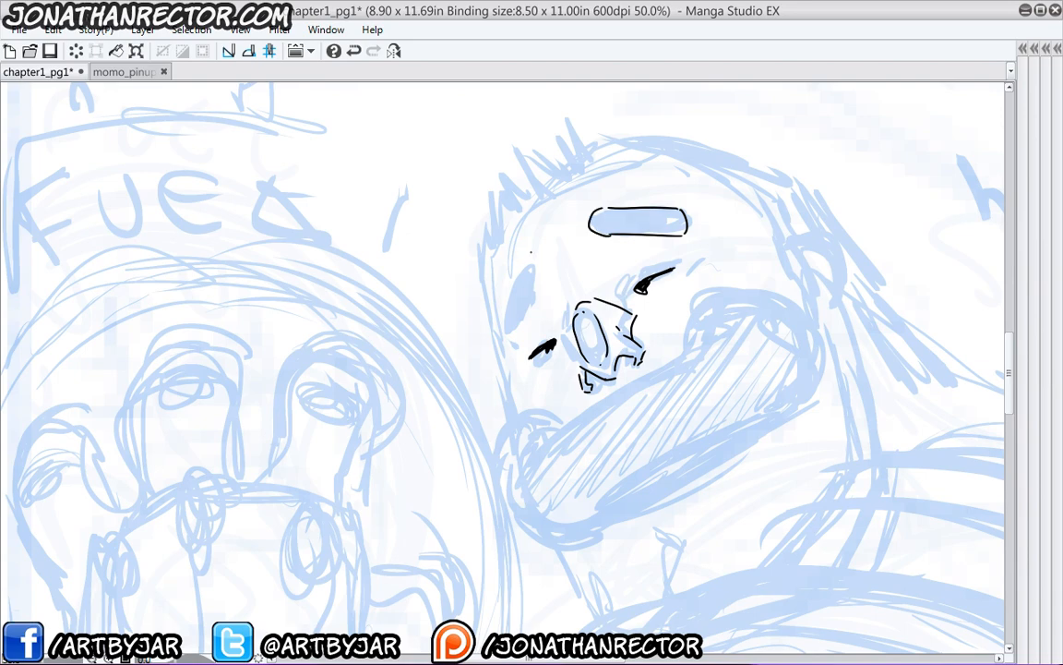
pyautogui.moveTo(531, 252)
pyautogui.mouseDown()
pyautogui.moveTo(541, 280)
pyautogui.moveTo(540, 270)
pyautogui.moveTo(521, 316)
pyautogui.moveTo(506, 319)
pyautogui.moveTo(529, 254)
pyautogui.mouseUp()
# - Trace the clean outline of the man's huge grin, from the upper lip around both cheek ends to the lower edge
pyautogui.moveTo(539, 423); pyautogui.dragTo(476, 370)
pyautogui.moveTo(563, 334); pyautogui.dragTo(635, 289)
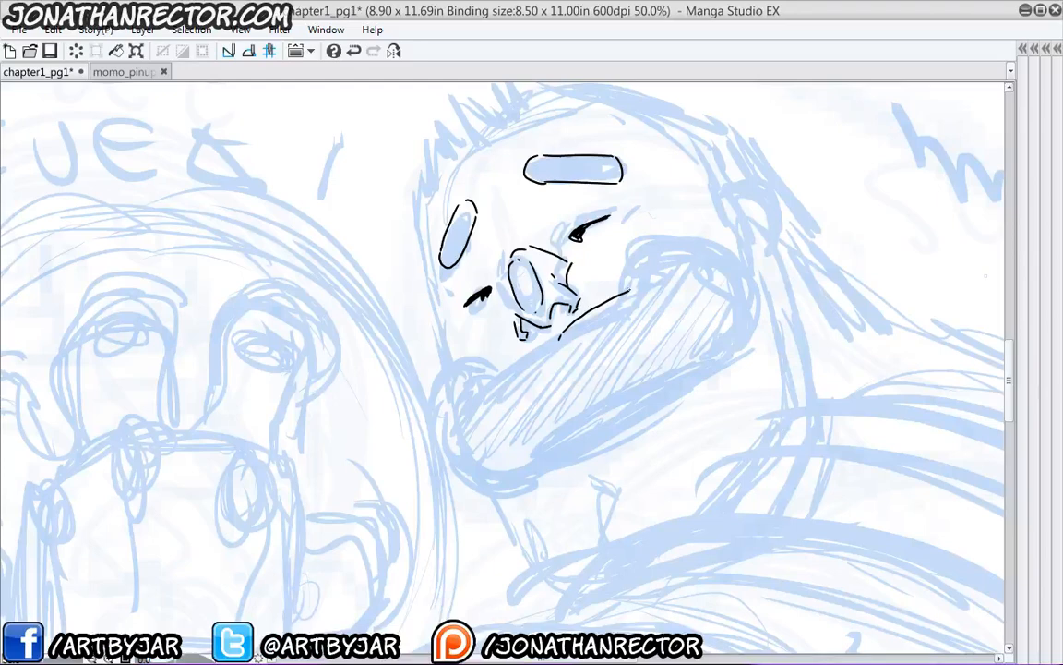
pyautogui.moveTo(629, 293)
pyautogui.mouseDown()
pyautogui.moveTo(751, 323)
pyautogui.moveTo(727, 374)
pyautogui.moveTo(626, 427)
pyautogui.mouseUp()
pyautogui.moveTo(533, 348)
pyautogui.mouseDown()
pyautogui.moveTo(488, 340)
pyautogui.moveTo(510, 324)
pyautogui.moveTo(491, 313)
pyautogui.moveTo(469, 339)
pyautogui.moveTo(460, 377)
pyautogui.moveTo(475, 407)
pyautogui.moveTo(518, 429)
pyautogui.mouseUp()
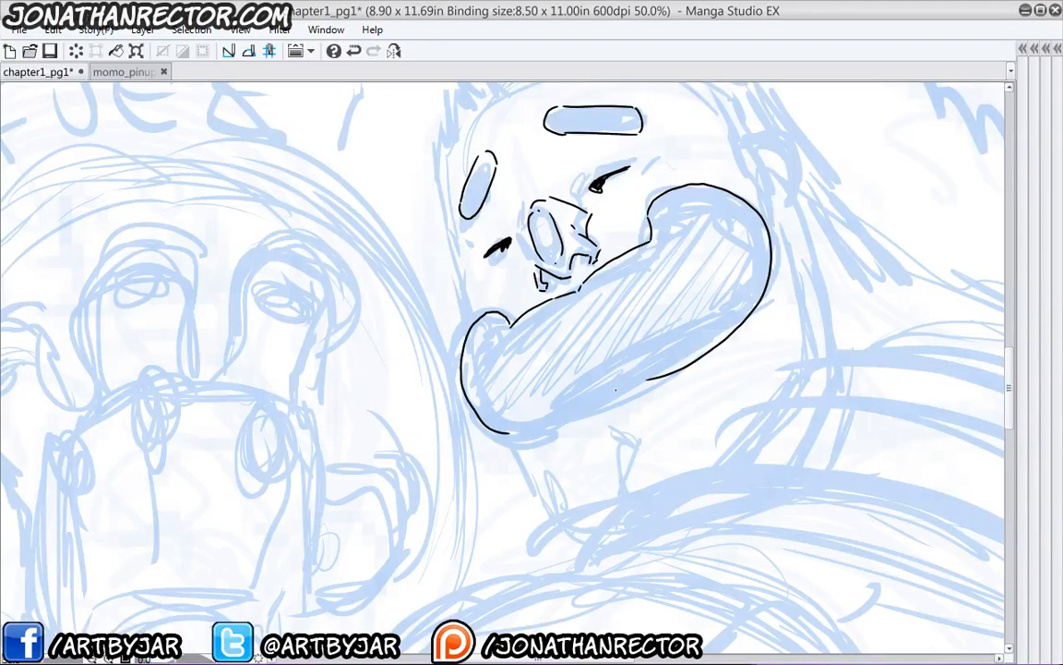
pyautogui.moveTo(621, 387)
pyautogui.mouseDown()
pyautogui.moveTo(549, 430)
pyautogui.moveTo(513, 432)
pyautogui.mouseUp()
pyautogui.moveTo(638, 380); pyautogui.dragTo(617, 388)
pyautogui.moveTo(524, 432); pyautogui.dragTo(510, 431)
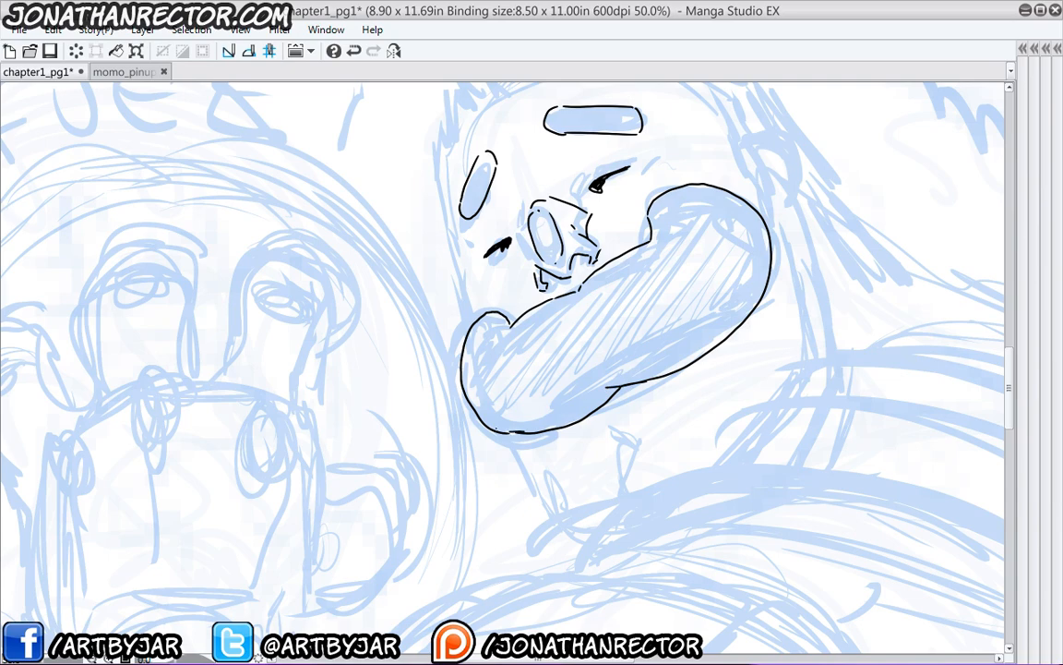
# - Mirror the canvas view and mark the mouth and both eyebrows with small X marks
pyautogui.moveTo(441, 392)
pyautogui.mouseDown()
pyautogui.moveTo(439, 408)
pyautogui.moveTo(474, 425)
pyautogui.mouseUp()
pyautogui.click(394, 51)
pyautogui.moveTo(296, 318); pyautogui.dragTo(542, 434)
pyautogui.moveTo(599, 266); pyautogui.dragTo(611, 263)
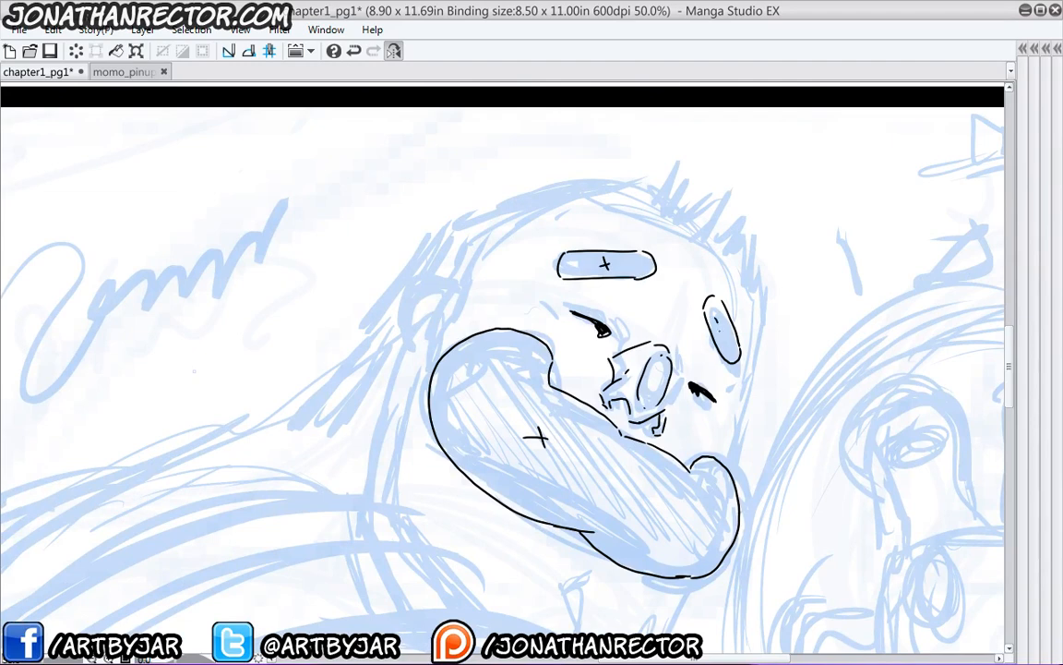
pyautogui.moveTo(715, 317); pyautogui.dragTo(721, 332)
pyautogui.moveTo(710, 328); pyautogui.dragTo(723, 322)
# - Add the crease beside the far eye and draw the far side of the face and the front of the neck
pyautogui.moveTo(525, 377); pyautogui.dragTo(524, 362)
pyautogui.moveTo(733, 367); pyautogui.dragTo(723, 375)
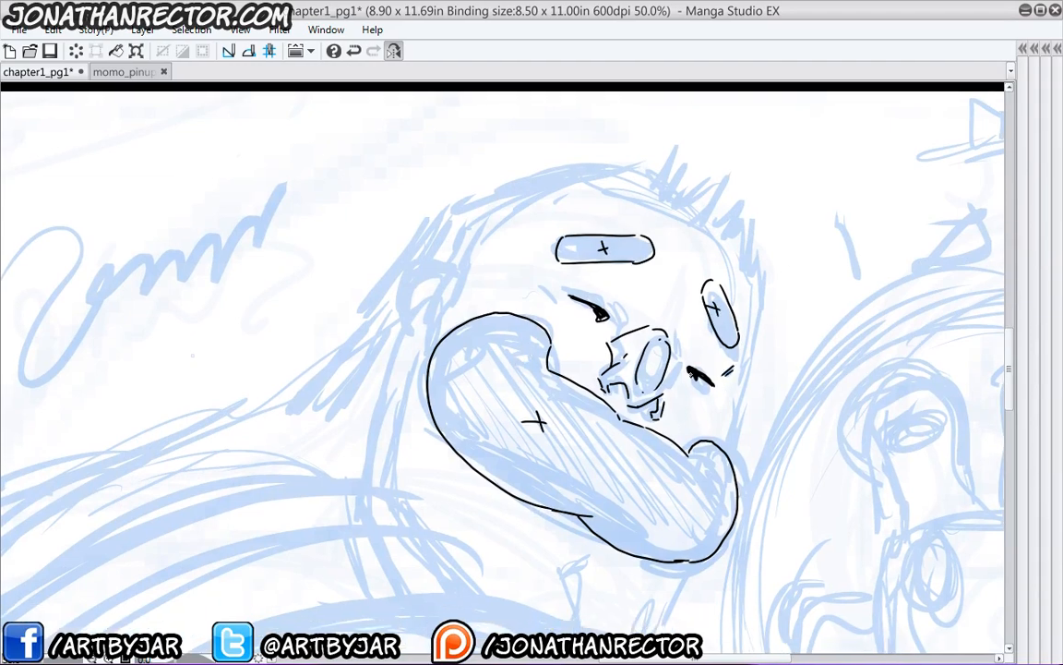
pyautogui.moveTo(746, 365)
pyautogui.mouseDown()
pyautogui.moveTo(754, 315)
pyautogui.moveTo(729, 450)
pyautogui.mouseUp()
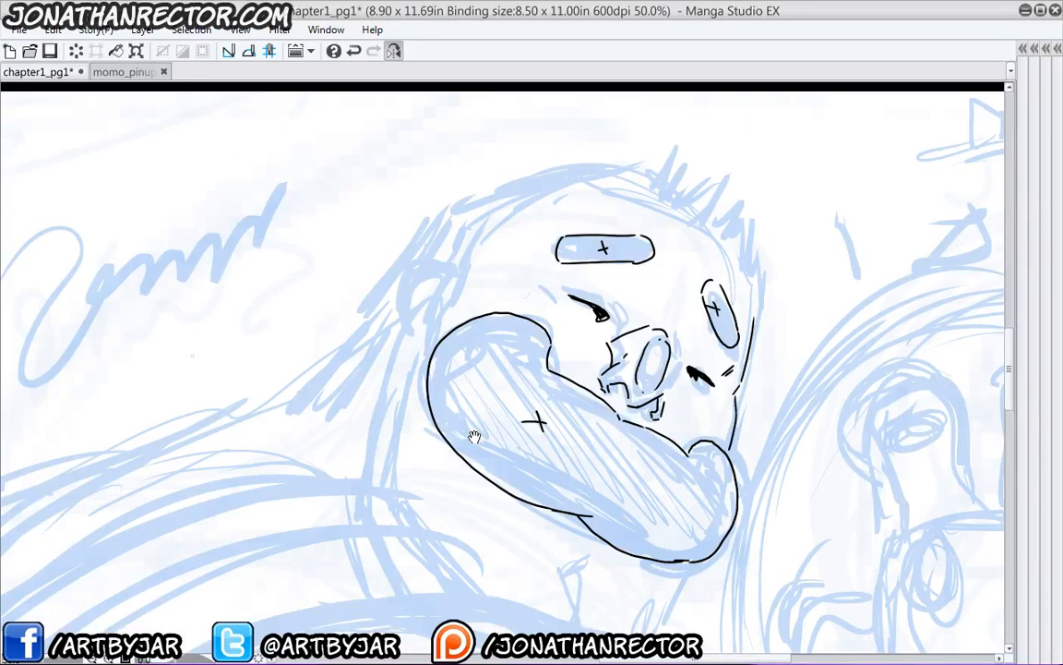
pyautogui.moveTo(567, 369); pyautogui.dragTo(651, 254)
pyautogui.moveTo(780, 449)
pyautogui.mouseDown()
pyautogui.moveTo(757, 509)
pyautogui.moveTo(709, 567)
pyautogui.mouseUp()
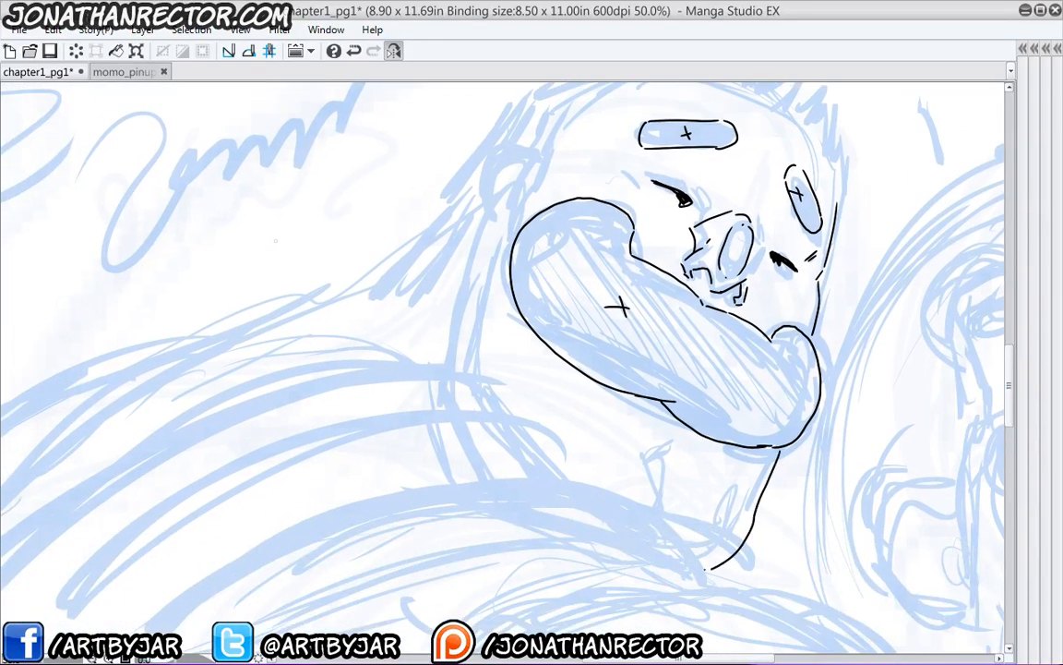
# - Draw the clean contour of the back of the neck, up to the ear
pyautogui.moveTo(568, 397); pyautogui.dragTo(565, 363)
pyautogui.moveTo(432, 325); pyautogui.dragTo(466, 380)
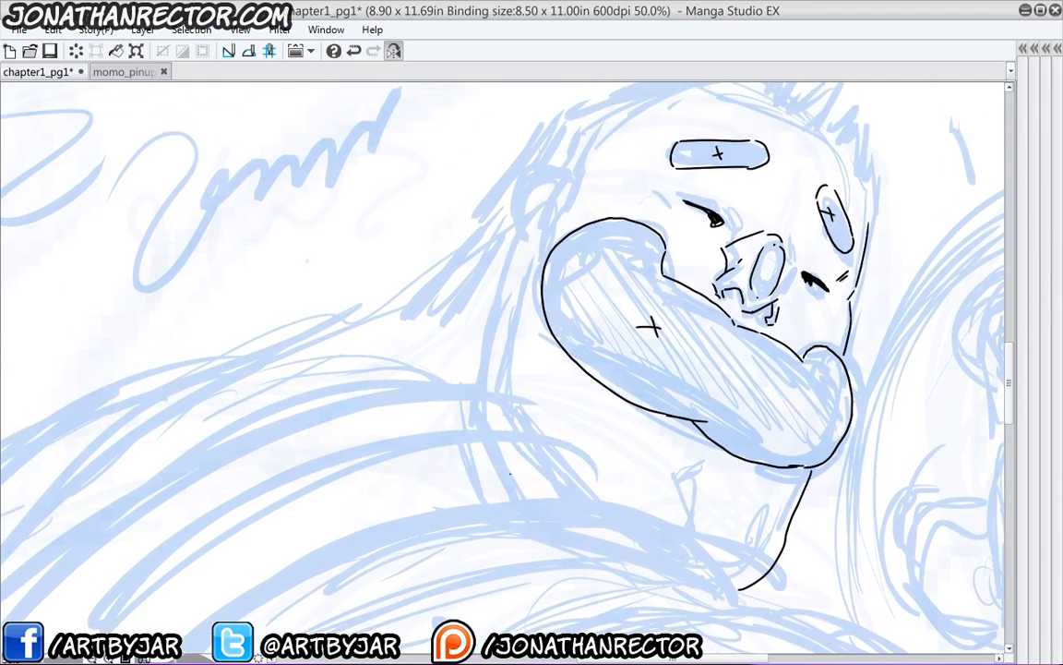
pyautogui.moveTo(515, 481); pyautogui.dragTo(466, 362)
pyautogui.moveTo(461, 347)
pyautogui.mouseDown()
pyautogui.moveTo(483, 401)
pyautogui.moveTo(515, 330)
pyautogui.mouseUp()
pyautogui.moveTo(533, 311)
pyautogui.mouseDown()
pyautogui.moveTo(525, 339)
pyautogui.moveTo(549, 290)
pyautogui.moveTo(536, 286)
pyautogui.moveTo(519, 303)
pyautogui.moveTo(511, 335)
pyautogui.moveTo(523, 341)
pyautogui.moveTo(524, 320)
pyautogui.mouseUp()
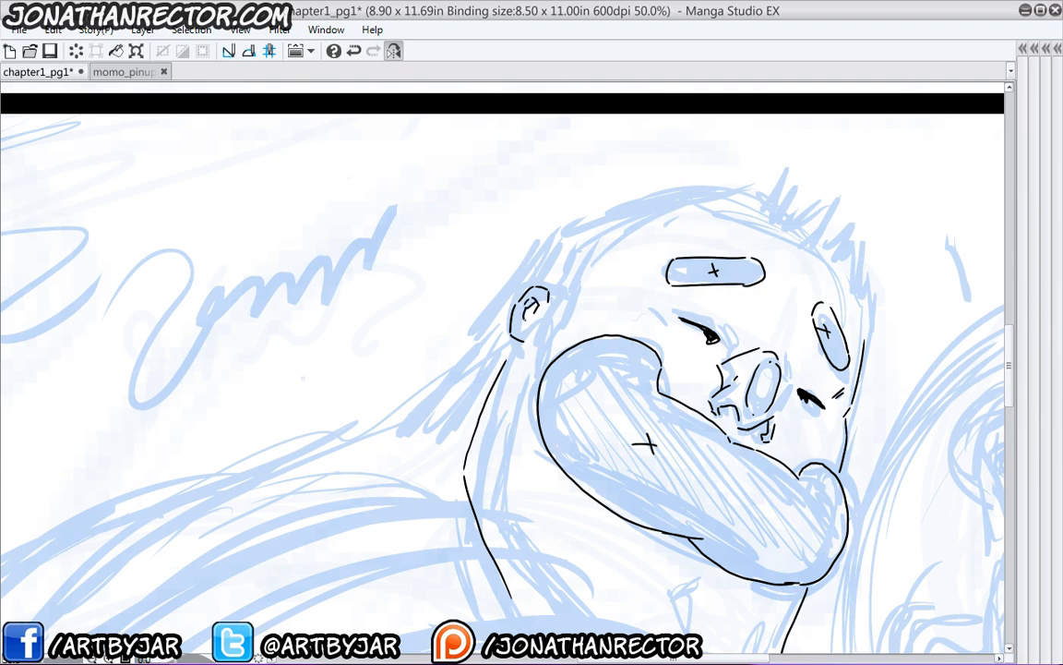
pyautogui.scroll(-1, 502, 369)
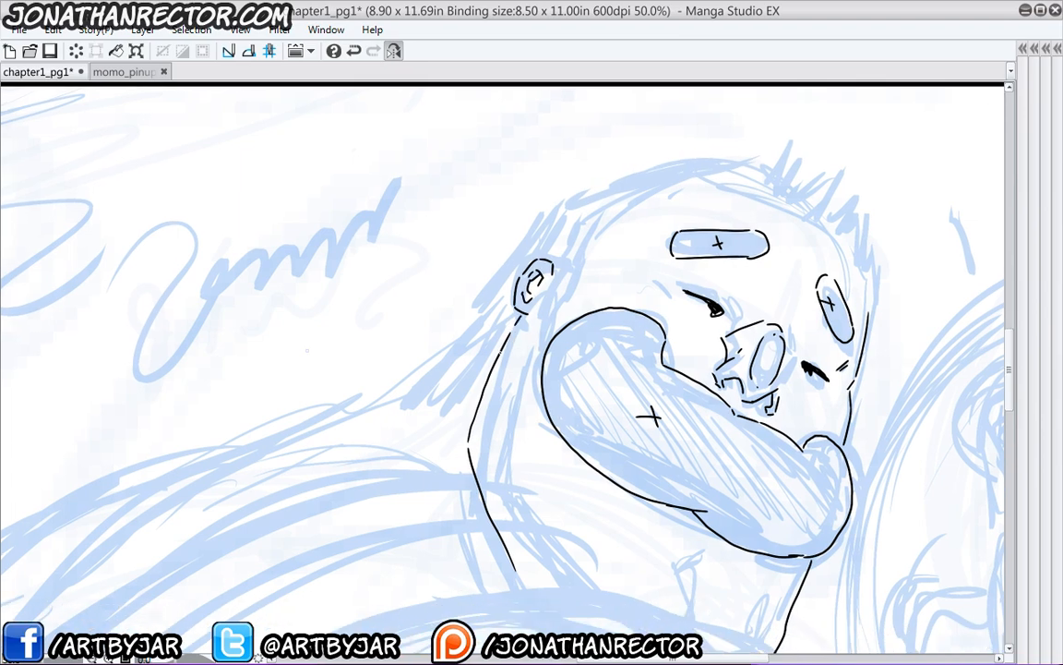
pyautogui.moveTo(541, 273)
pyautogui.mouseDown()
pyautogui.moveTo(511, 238)
pyautogui.moveTo(518, 296)
pyautogui.moveTo(508, 312)
pyautogui.mouseUp()
pyautogui.press('p')
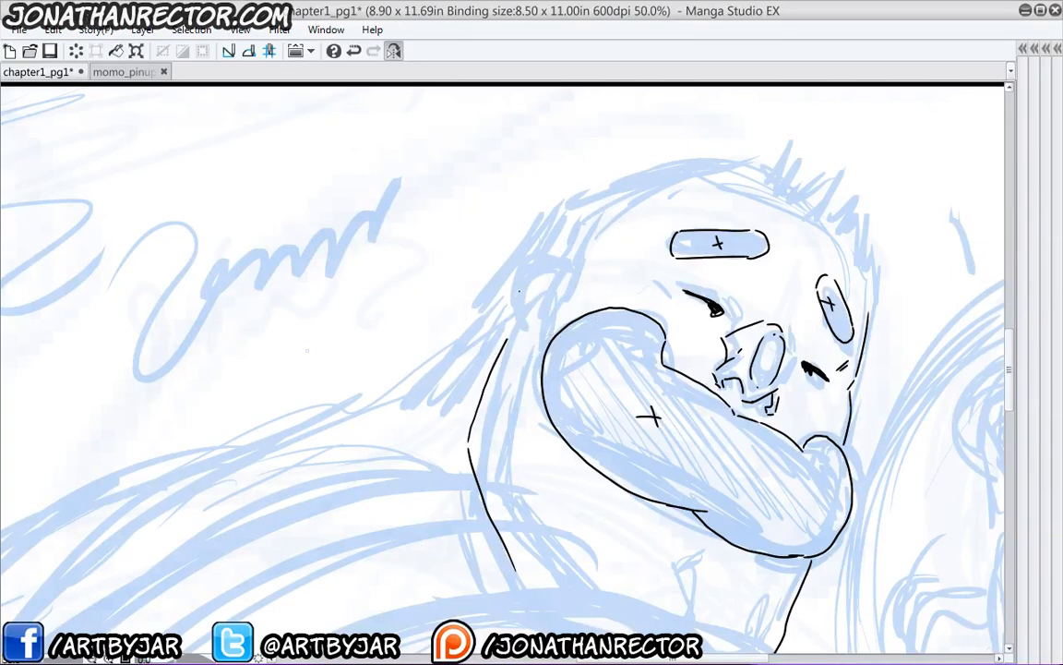
# - Draw the outer contour of the man's ear and its inner folds above the back neck line
pyautogui.moveTo(550, 262)
pyautogui.mouseDown()
pyautogui.moveTo(528, 259)
pyautogui.moveTo(501, 291)
pyautogui.moveTo(510, 335)
pyautogui.mouseUp()
pyautogui.moveTo(545, 270); pyautogui.dragTo(522, 302)
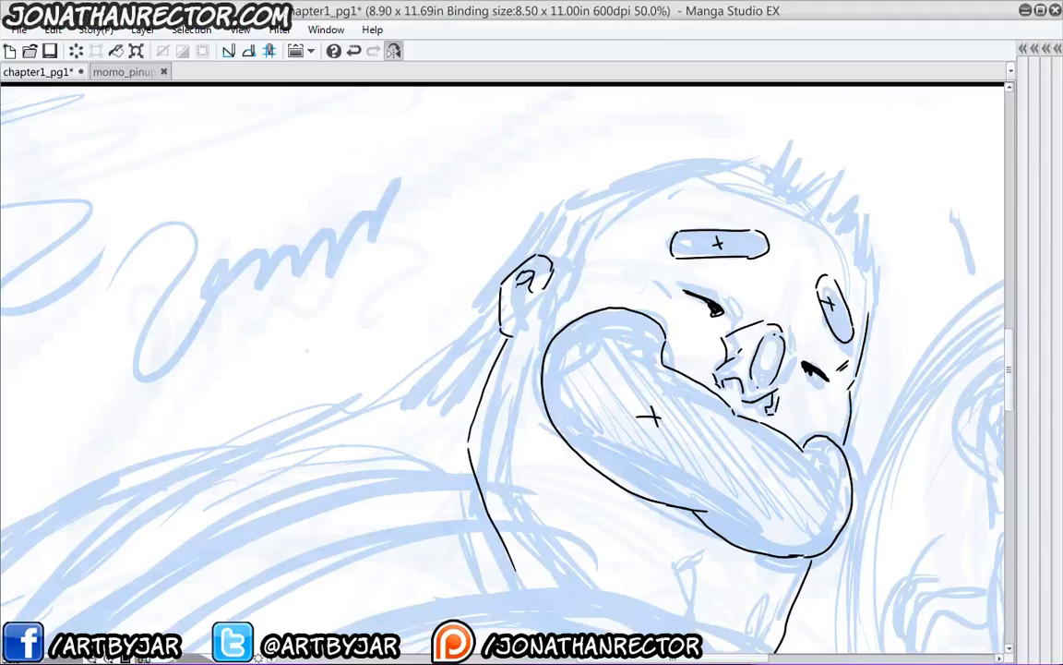
pyautogui.moveTo(517, 291); pyautogui.dragTo(526, 304)
# - Add the neck muscle line, the cheek crease above the grin, the near eye's crease and the throat lines
pyautogui.moveTo(306, 350); pyautogui.dragTo(342, 253)
pyautogui.moveTo(543, 457); pyautogui.dragTo(532, 358)
pyautogui.moveTo(574, 257); pyautogui.dragTo(535, 347)
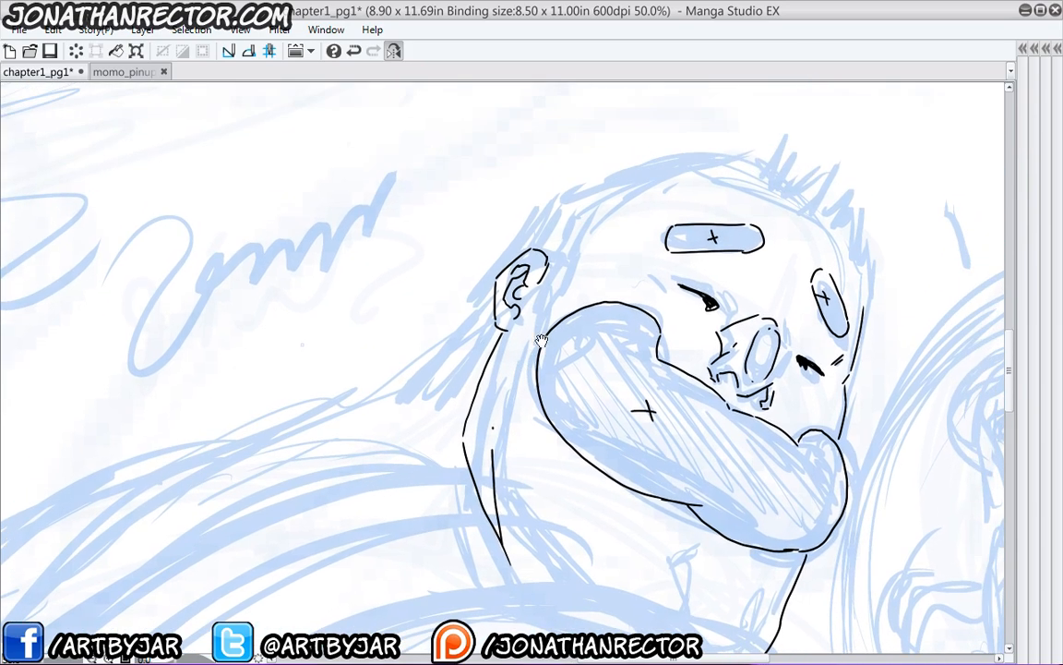
pyautogui.moveTo(562, 306)
pyautogui.mouseDown()
pyautogui.moveTo(616, 294)
pyautogui.moveTo(647, 307)
pyautogui.moveTo(655, 285)
pyautogui.mouseUp()
pyautogui.moveTo(621, 368); pyautogui.dragTo(602, 268)
pyautogui.moveTo(653, 463)
pyautogui.mouseDown()
pyautogui.moveTo(677, 452)
pyautogui.moveTo(646, 553)
pyautogui.mouseUp()
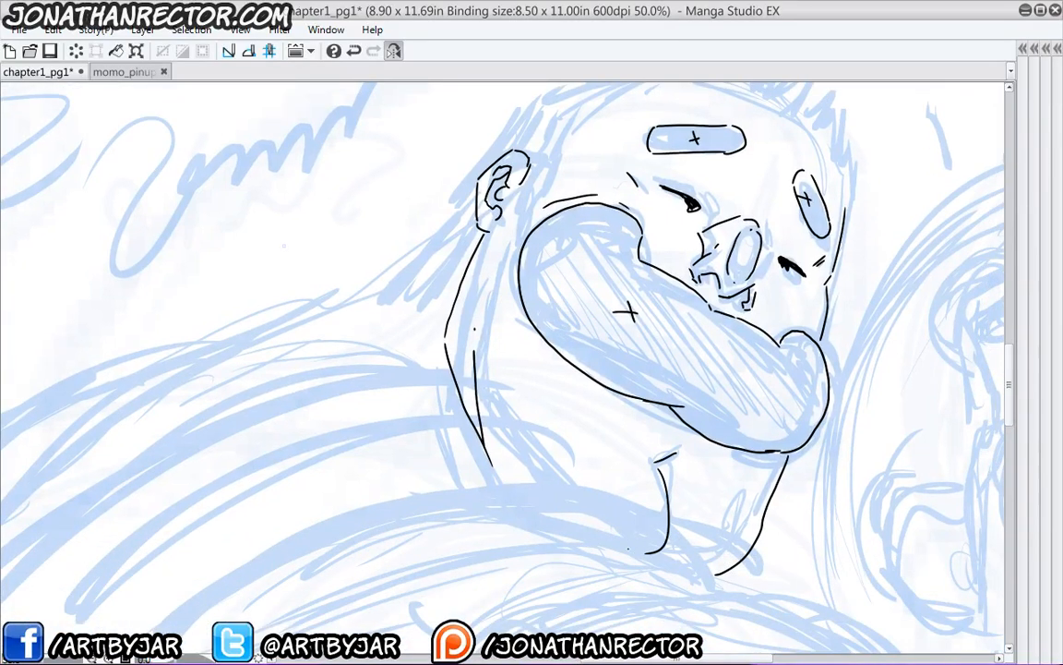
# - Return the canvas to its unmirrored view and draw the head contour, hairline, spiky front hair and the hair behind the ear
pyautogui.click(394, 52)
pyautogui.moveTo(370, 324); pyautogui.dragTo(459, 332)
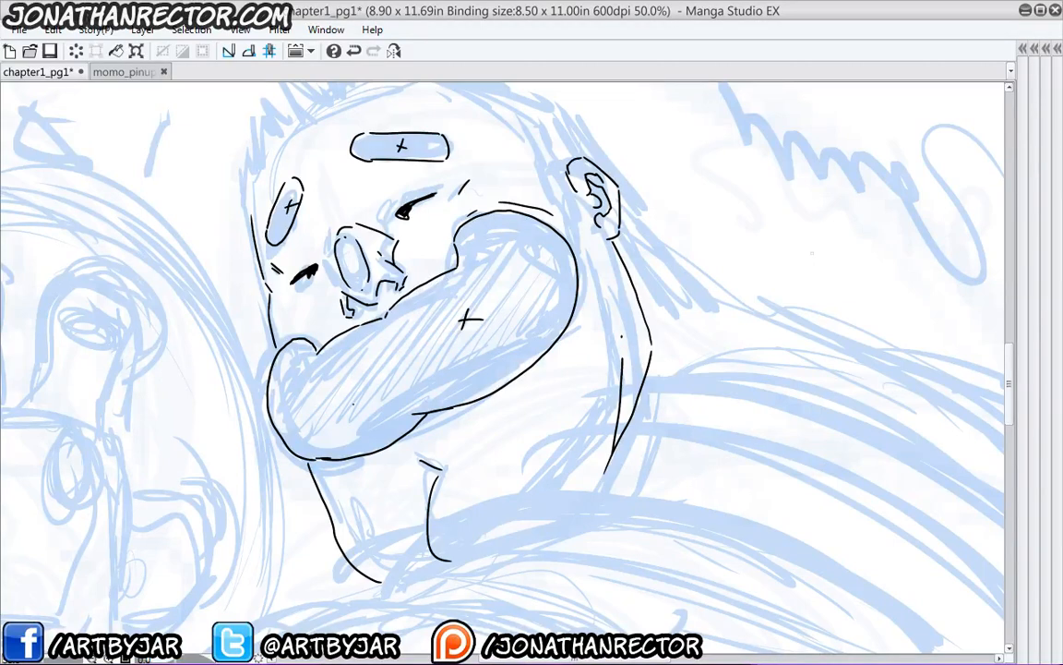
pyautogui.moveTo(325, 227); pyautogui.dragTo(310, 326)
pyautogui.moveTo(549, 292)
pyautogui.mouseDown()
pyautogui.moveTo(560, 316)
pyautogui.moveTo(484, 214)
pyautogui.moveTo(448, 197)
pyautogui.moveTo(378, 191)
pyautogui.moveTo(267, 214)
pyautogui.moveTo(317, 202)
pyautogui.moveTo(284, 156)
pyautogui.moveTo(349, 204)
pyautogui.moveTo(338, 161)
pyautogui.moveTo(358, 201)
pyautogui.mouseUp()
pyautogui.moveTo(357, 199)
pyautogui.mouseDown()
pyautogui.moveTo(360, 166)
pyautogui.moveTo(364, 196)
pyautogui.moveTo(293, 211)
pyautogui.moveTo(324, 209)
pyautogui.moveTo(289, 229)
pyautogui.moveTo(302, 223)
pyautogui.moveTo(289, 254)
pyautogui.moveTo(307, 236)
pyautogui.moveTo(300, 253)
pyautogui.mouseUp()
pyautogui.moveTo(293, 275)
pyautogui.mouseDown()
pyautogui.moveTo(315, 197)
pyautogui.moveTo(312, 243)
pyautogui.moveTo(300, 193)
pyautogui.moveTo(319, 153)
pyautogui.mouseUp()
pyautogui.moveTo(360, 115)
pyautogui.mouseDown()
pyautogui.moveTo(328, 188)
pyautogui.moveTo(364, 169)
pyautogui.moveTo(434, 163)
pyautogui.moveTo(565, 194)
pyautogui.moveTo(611, 281)
pyautogui.mouseUp()
pyautogui.moveTo(470, 355); pyautogui.dragTo(385, 246)
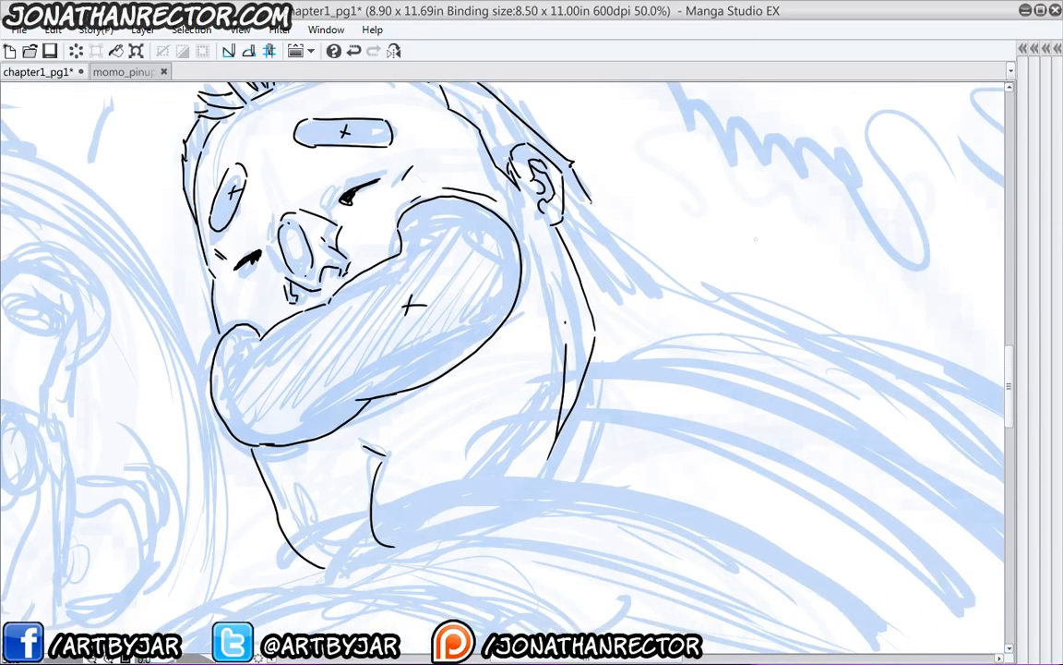
pyautogui.moveTo(592, 202); pyautogui.dragTo(653, 276)
pyautogui.moveTo(188, 377); pyautogui.dragTo(285, 451)
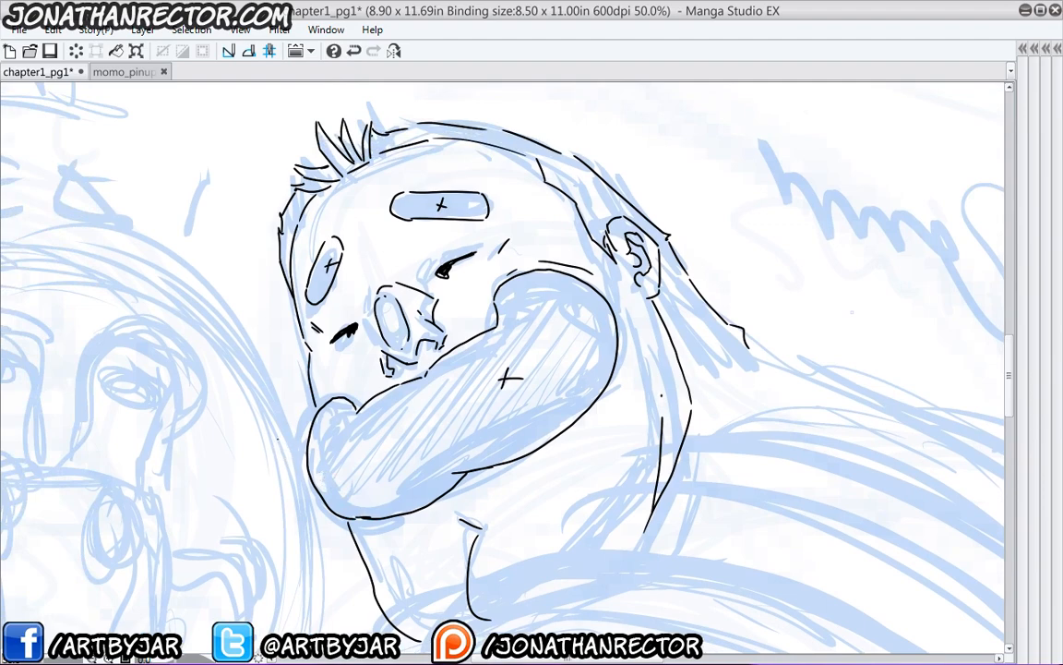
# - Lower the roughs folder's opacity to 16%, reselect Layer 4 and hide the palettes again
pyautogui.press('Tab')
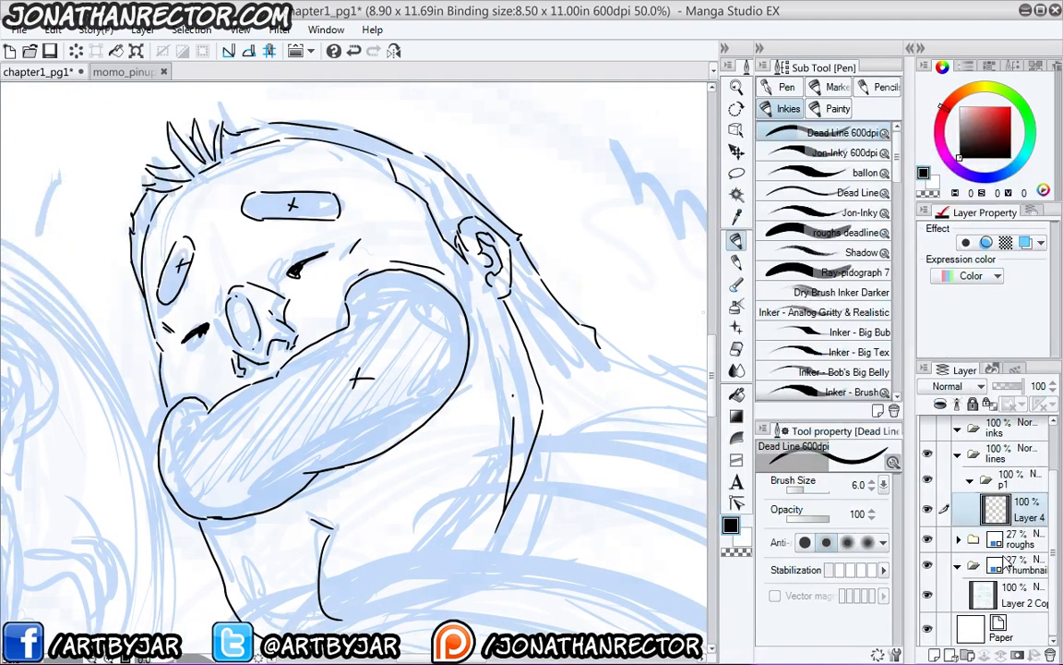
pyautogui.click(1013, 540)
pyautogui.moveTo(1001, 392); pyautogui.dragTo(995, 393)
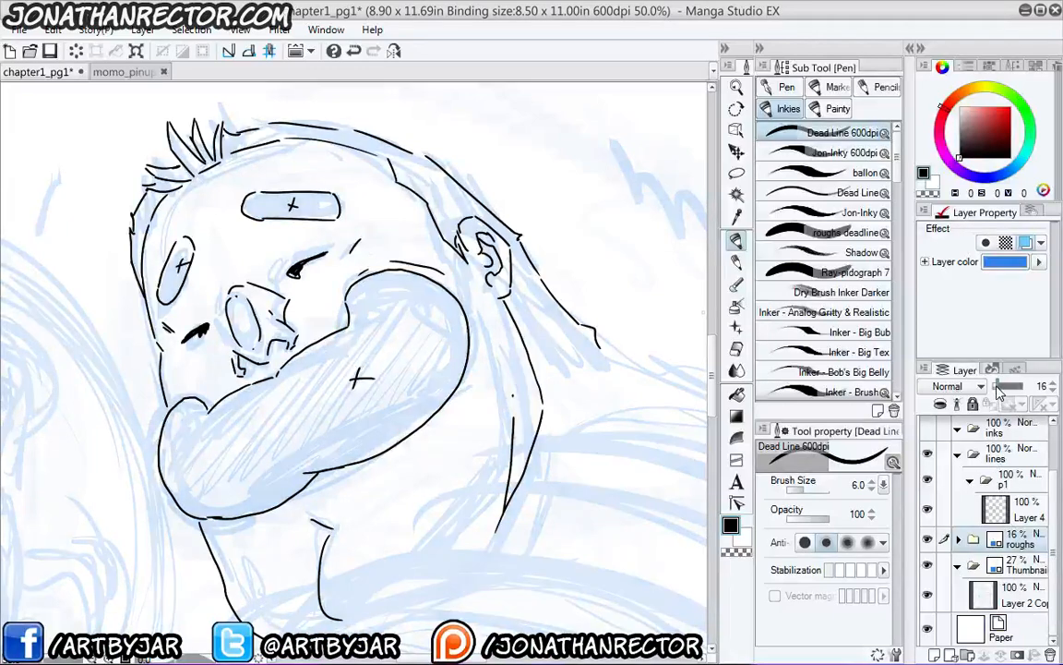
pyautogui.click(951, 508)
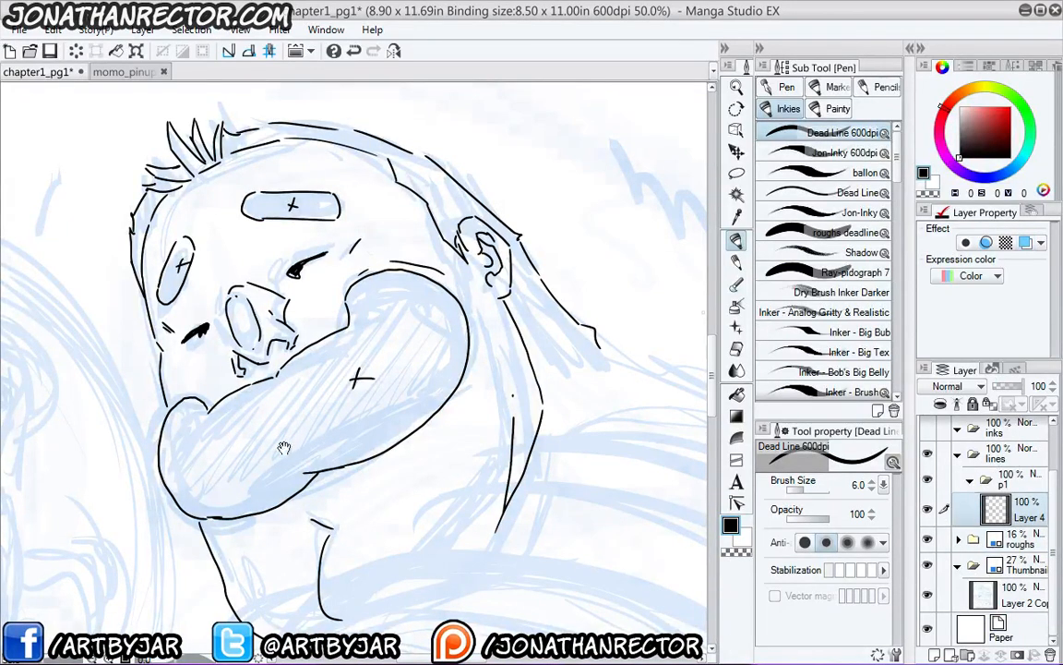
pyautogui.moveTo(282, 446); pyautogui.dragTo(364, 465)
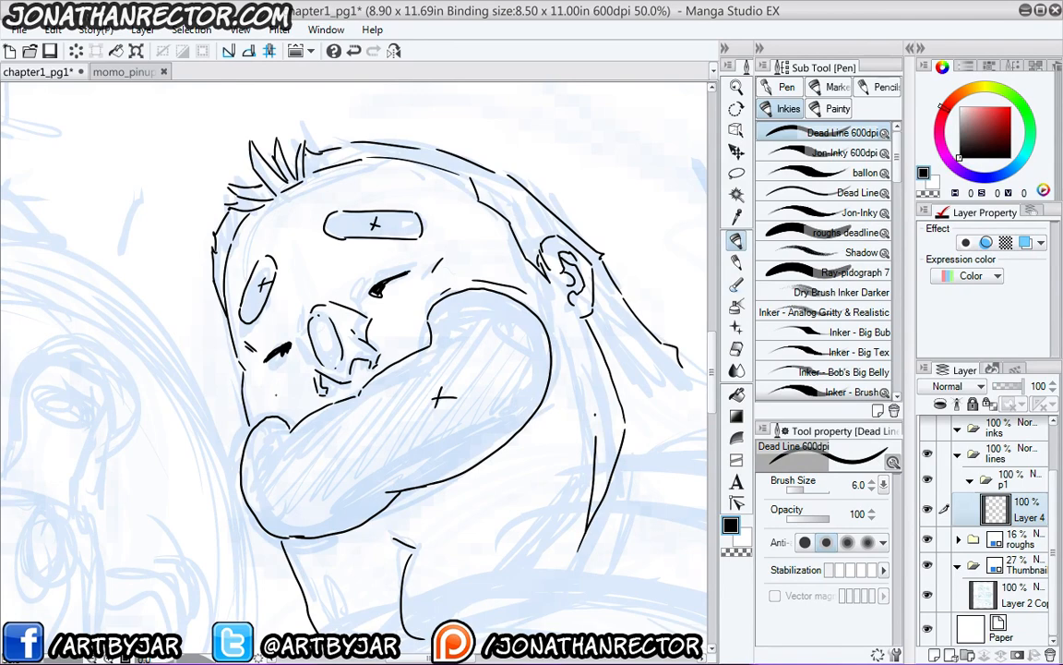
pyautogui.press('Tab')
# - Circle the gap between two hairline strokes on the forehead at 200% zoom, and undo the circle
pyautogui.scroll(1, 173, 368)
pyautogui.scroll(2, 142, 346)
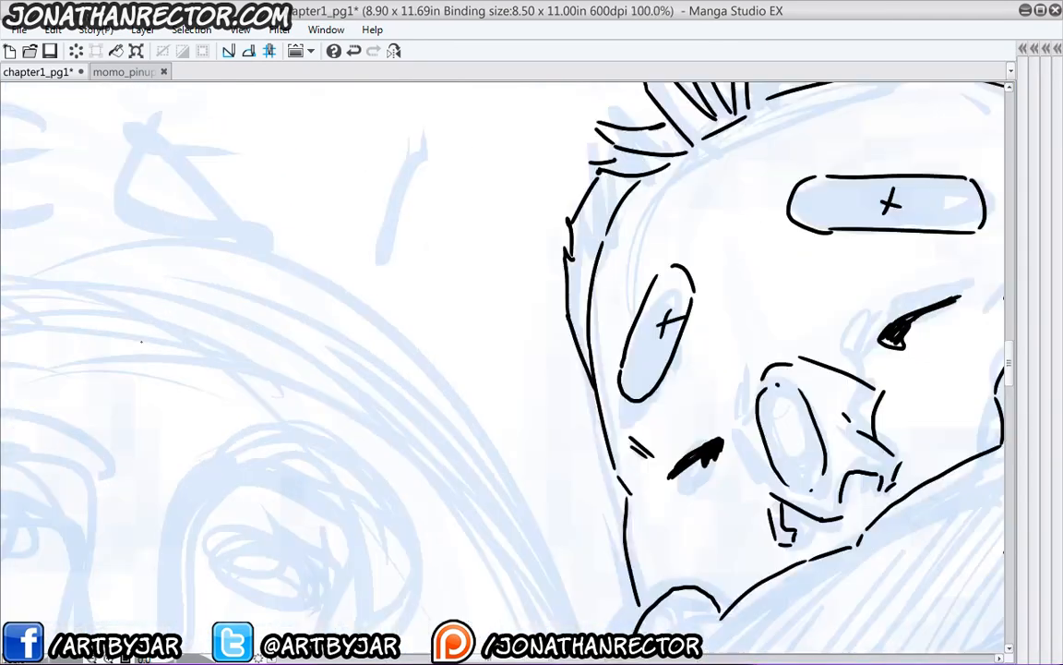
pyautogui.moveTo(142, 342); pyautogui.dragTo(115, 370)
pyautogui.moveTo(582, 316); pyautogui.dragTo(480, 435)
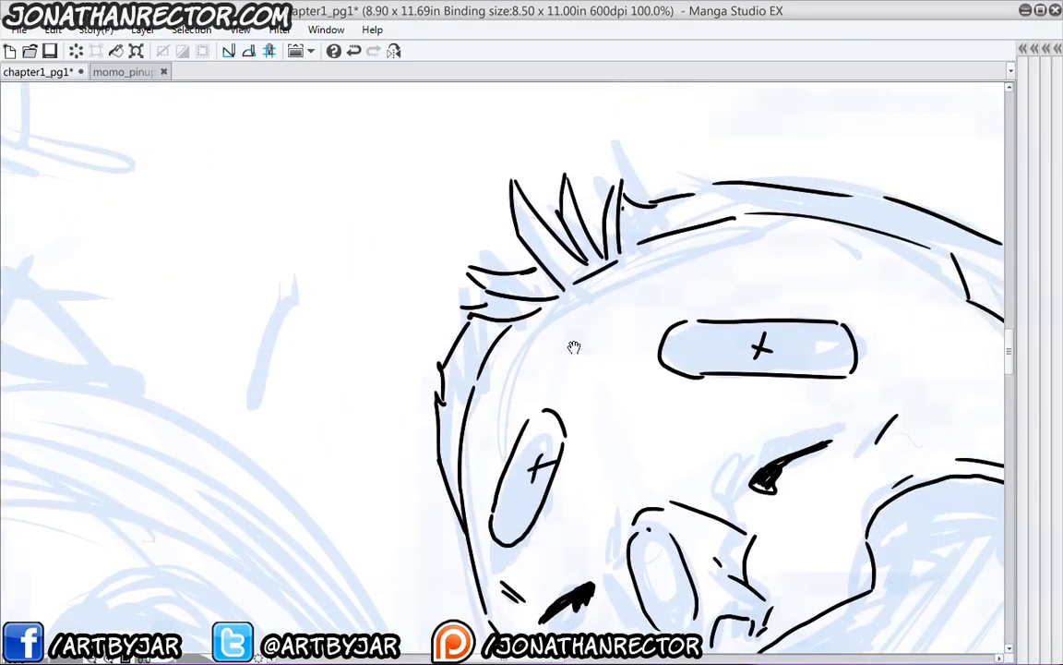
pyautogui.moveTo(574, 347); pyautogui.dragTo(417, 349)
pyautogui.moveTo(557, 252); pyautogui.dragTo(525, 318)
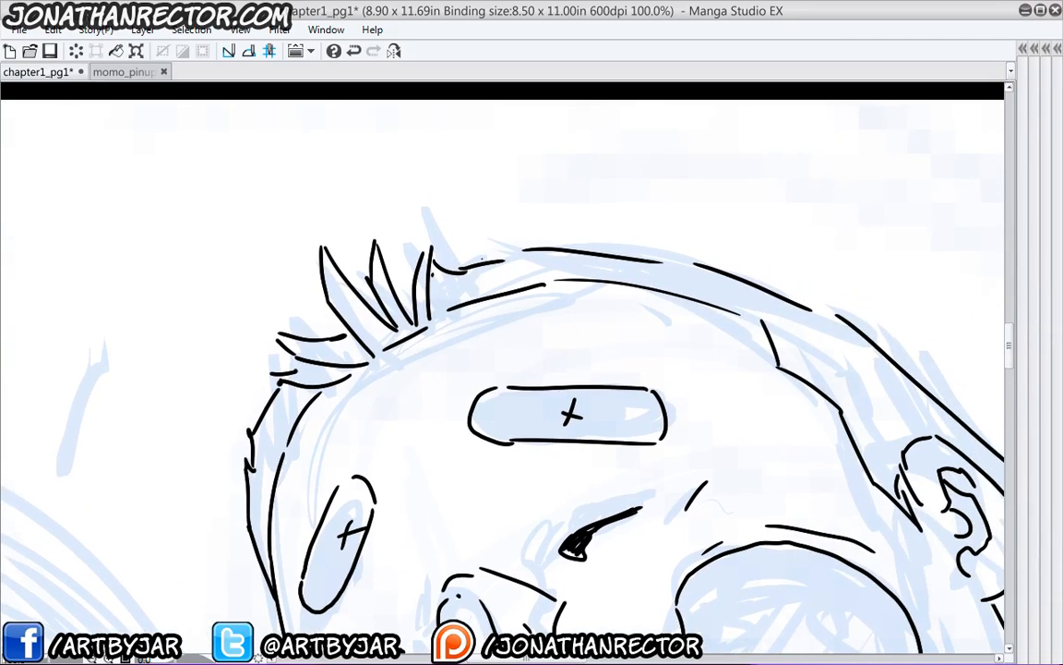
pyautogui.scroll(2, 481, 260)
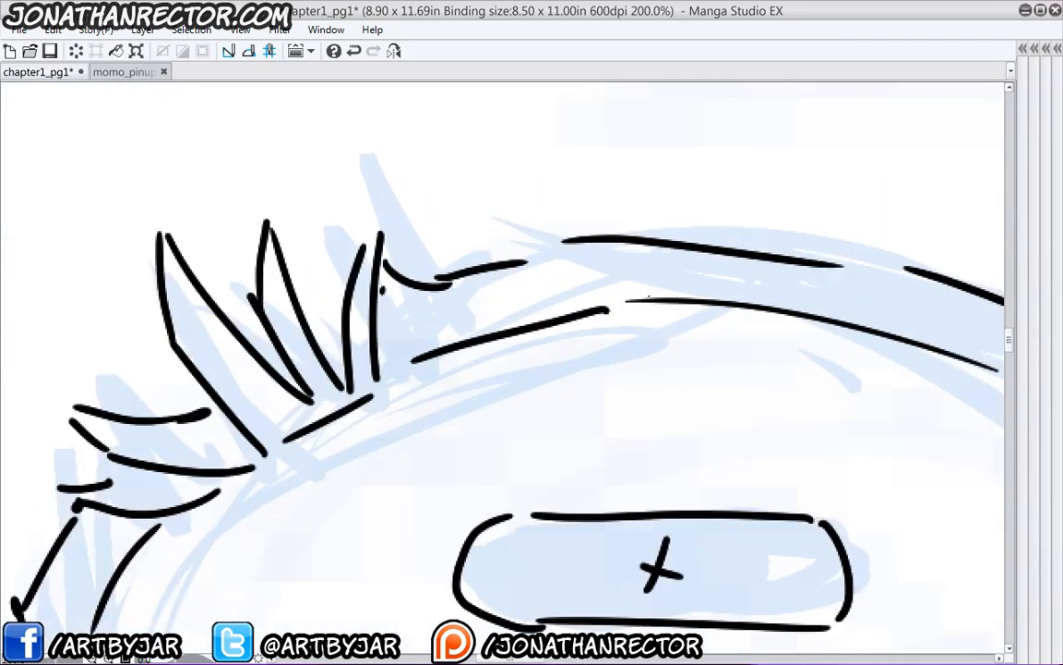
pyautogui.moveTo(649, 297); pyautogui.dragTo(637, 293)
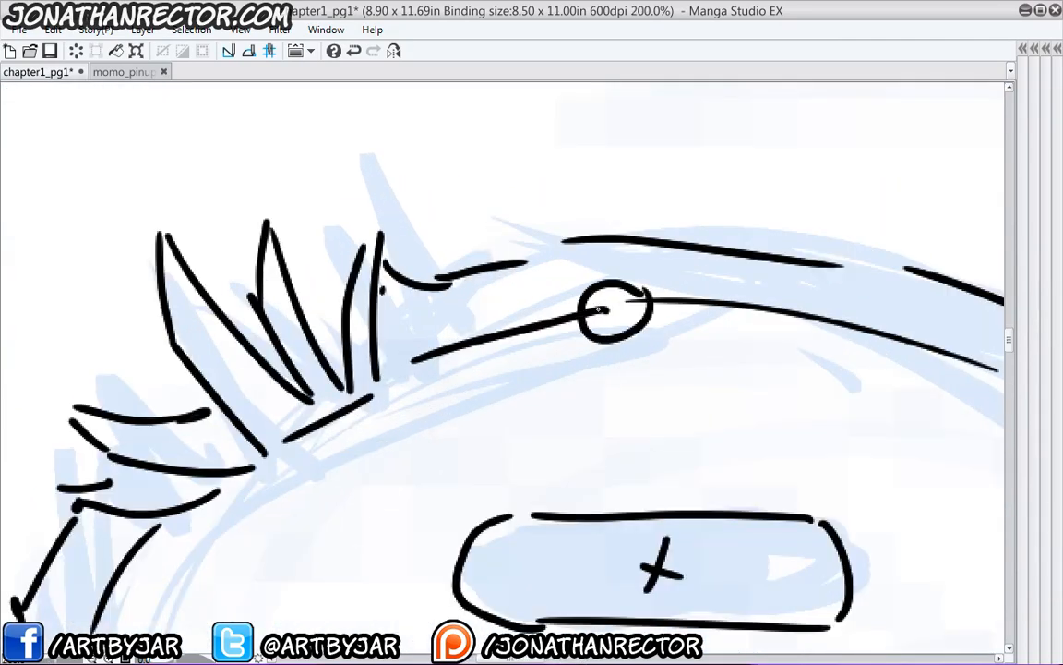
pyautogui.hotkey('ctrl', 'z')
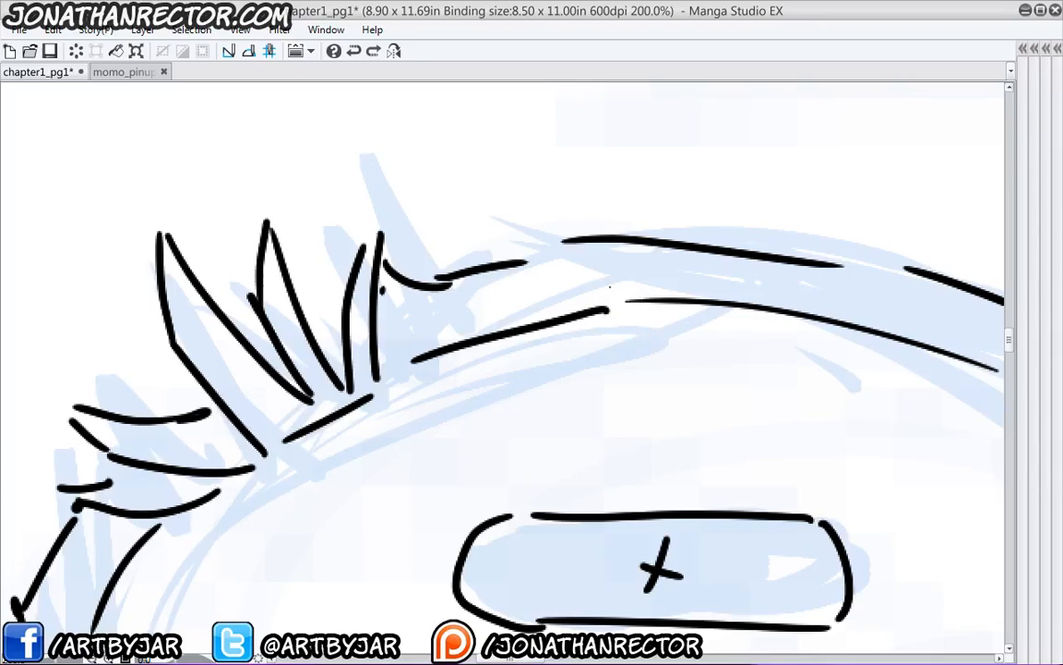
pyautogui.scroll(-2, 609, 288)
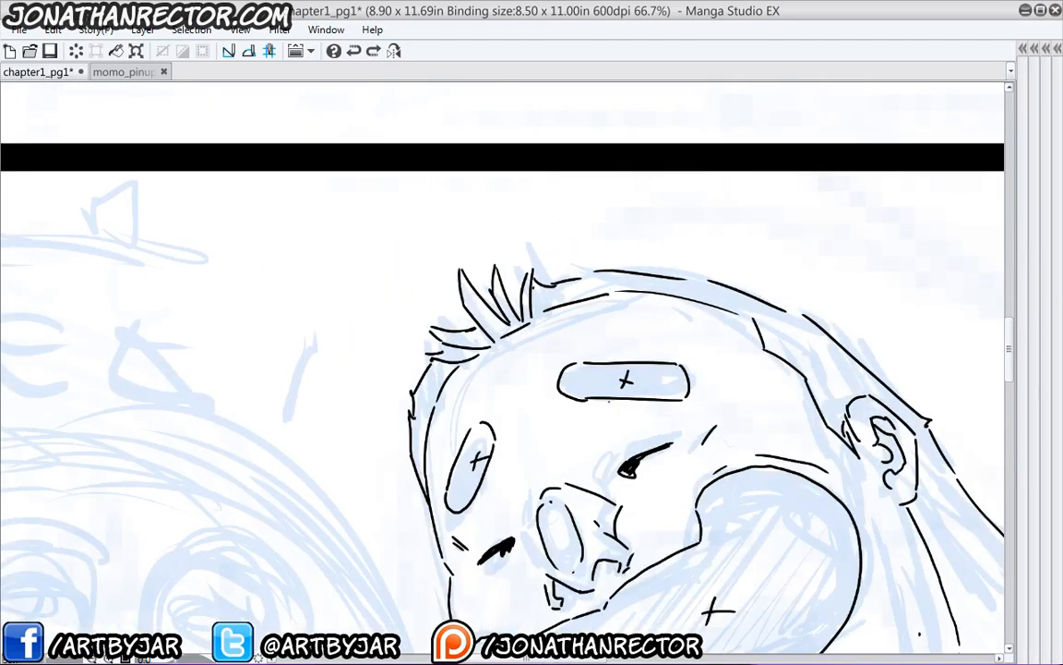
# - Rework the man's nostrils under the nose with added strokes that close their shapes
pyautogui.moveTo(543, 503); pyautogui.dragTo(458, 298)
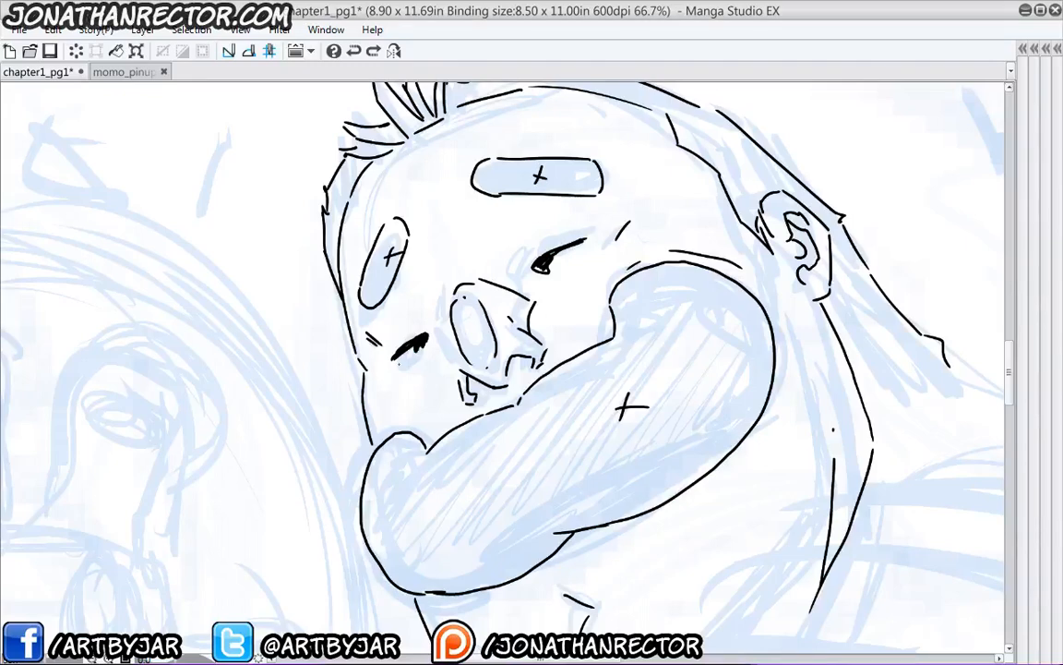
pyautogui.moveTo(385, 367)
pyautogui.mouseDown()
pyautogui.moveTo(404, 375)
pyautogui.moveTo(393, 379)
pyautogui.mouseUp()
pyautogui.hotkey('ctrl', 'z')
pyautogui.hotkey('ctrl', 'z')
pyautogui.moveTo(508, 360)
pyautogui.mouseDown()
pyautogui.moveTo(520, 371)
pyautogui.moveTo(473, 393)
pyautogui.moveTo(444, 280)
pyautogui.mouseUp()
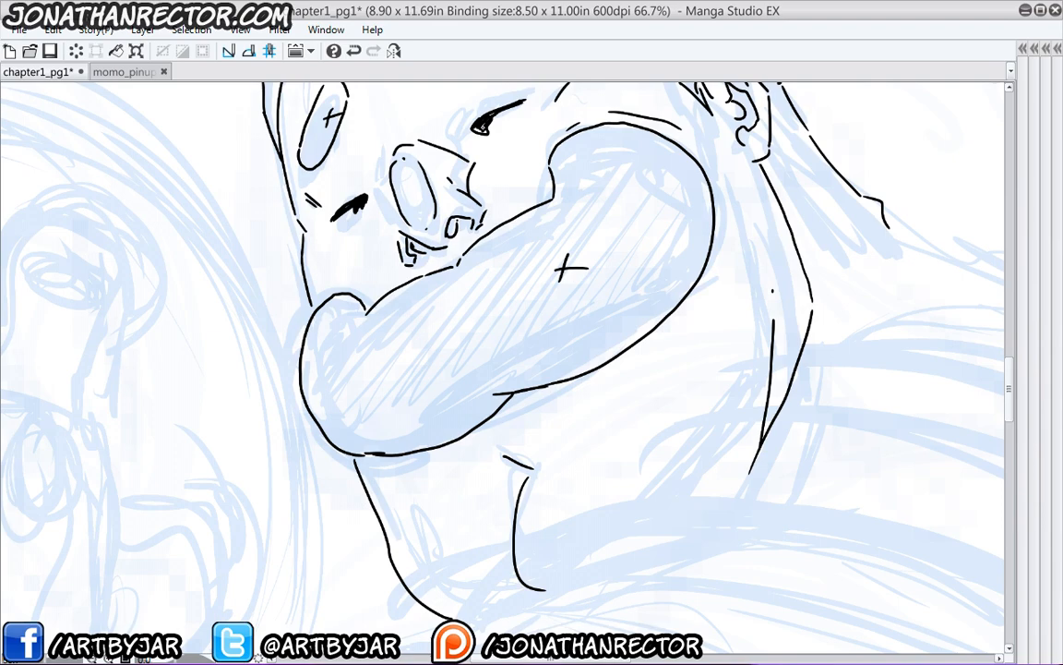
# - Draw the second neck line curving down from below the ear, alongside the existing hair strokes
pyautogui.moveTo(727, 504)
pyautogui.mouseDown()
pyautogui.moveTo(754, 386)
pyautogui.moveTo(751, 246)
pyautogui.mouseUp()
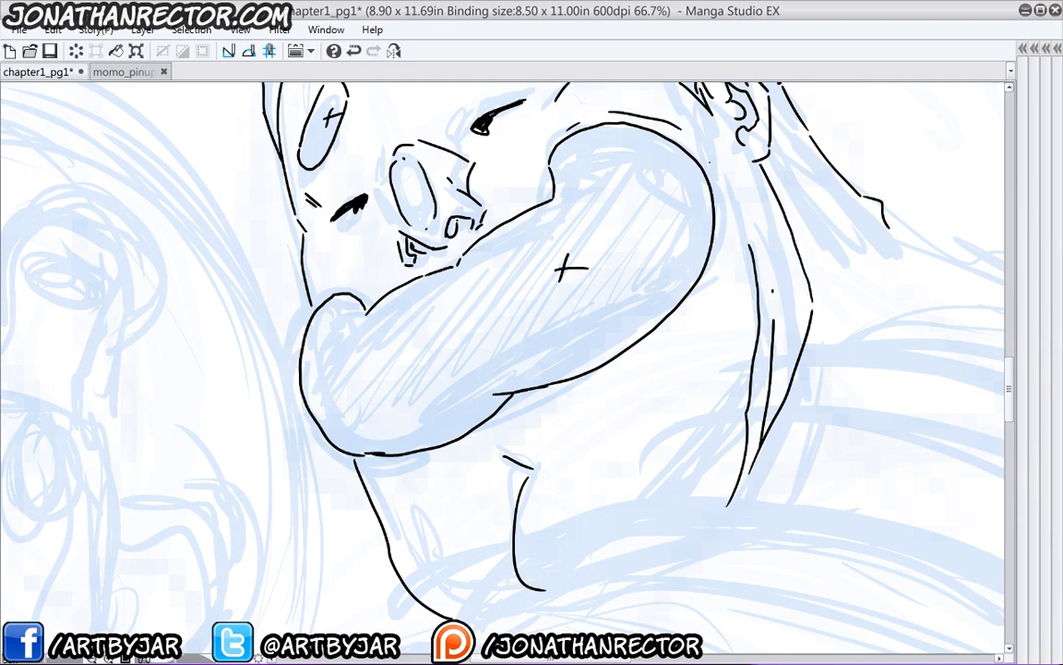
pyautogui.scroll(-1, 569, 269)
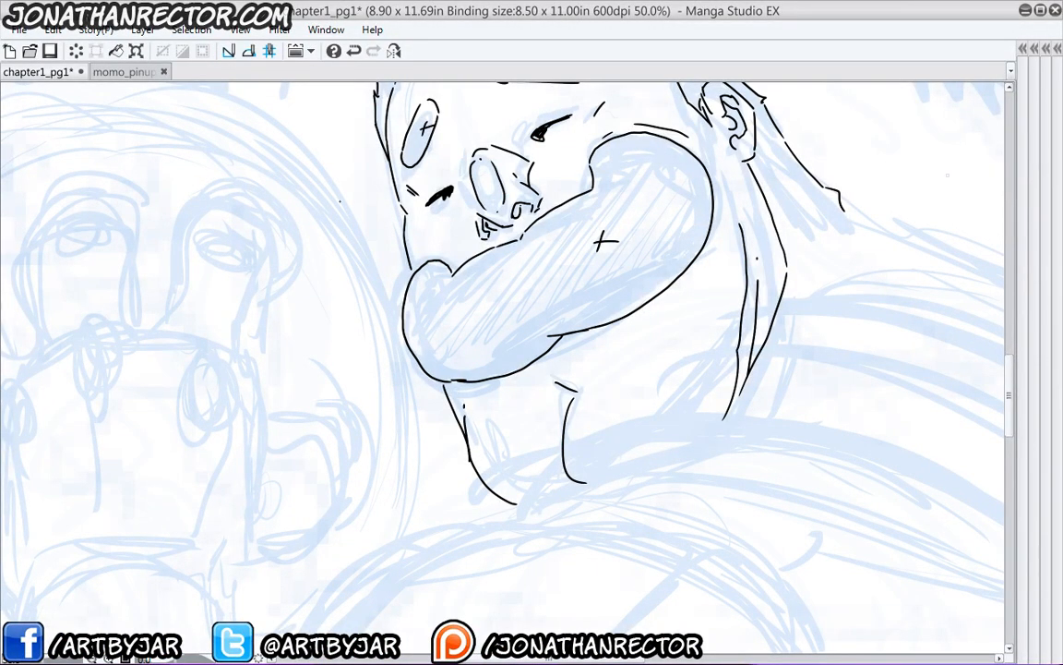
# - Erase the back-of-head contour above the ear, redraw it fuller and more angular, and add short strokes on it behind the ear
pyautogui.scroll(3, 343, 400)
pyautogui.scroll(2, 342, 429)
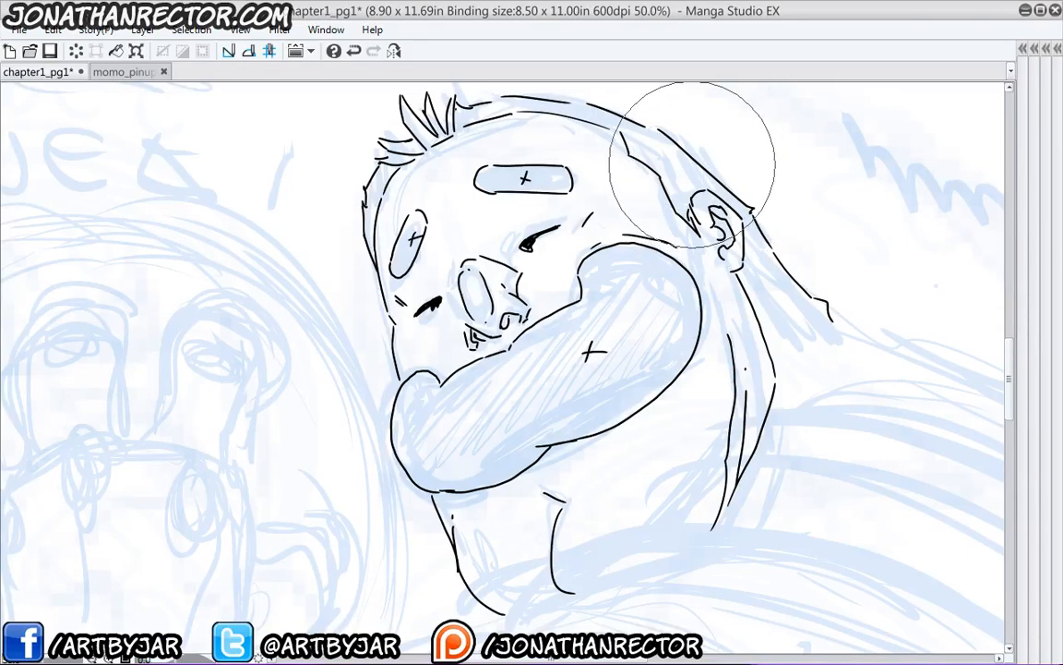
pyautogui.moveTo(700, 136)
pyautogui.mouseDown()
pyautogui.moveTo(665, 136)
pyautogui.moveTo(734, 196)
pyautogui.mouseUp()
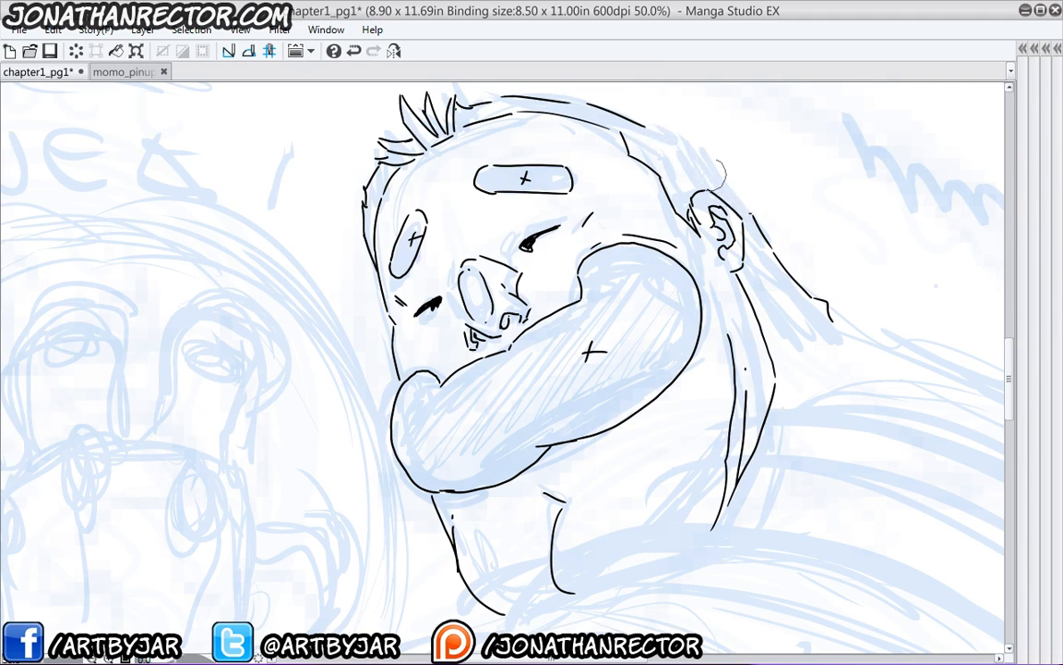
pyautogui.scroll(4, 734, 196)
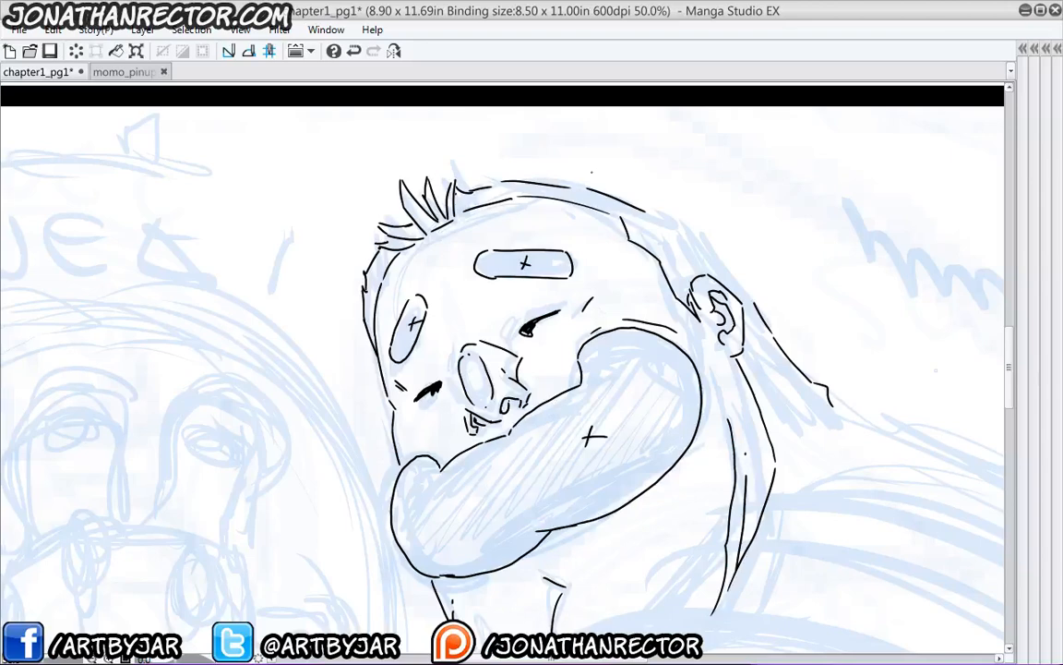
pyautogui.moveTo(643, 209); pyautogui.dragTo(578, 188)
pyautogui.scroll(2, 486, 161)
pyautogui.moveTo(742, 334)
pyautogui.mouseDown()
pyautogui.moveTo(669, 244)
pyautogui.moveTo(499, 219)
pyautogui.mouseUp()
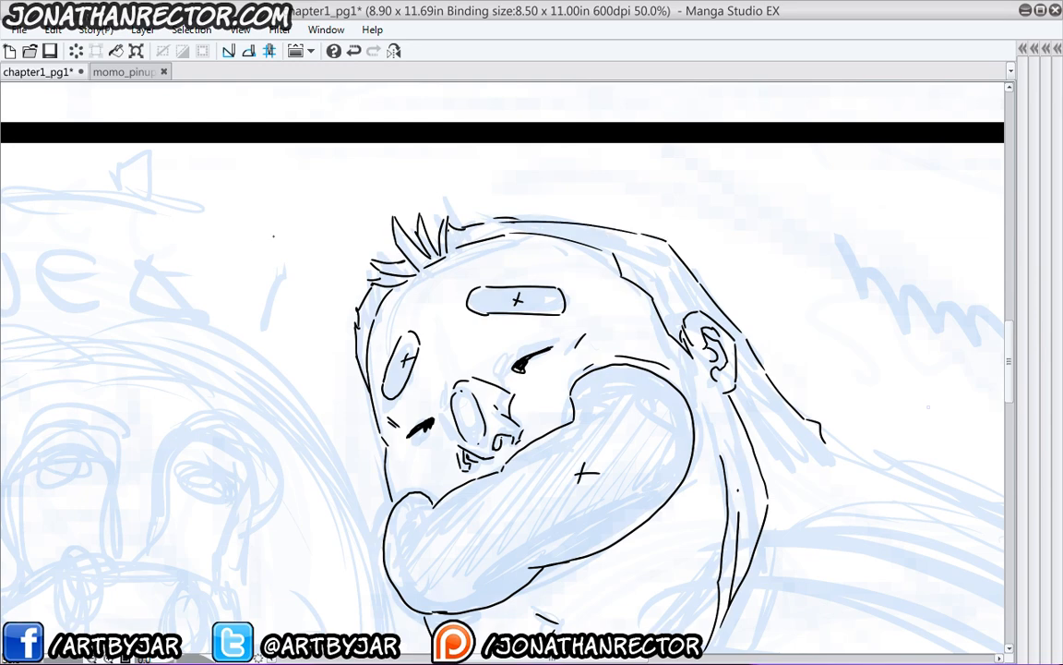
pyautogui.moveTo(927, 406); pyautogui.dragTo(955, 330)
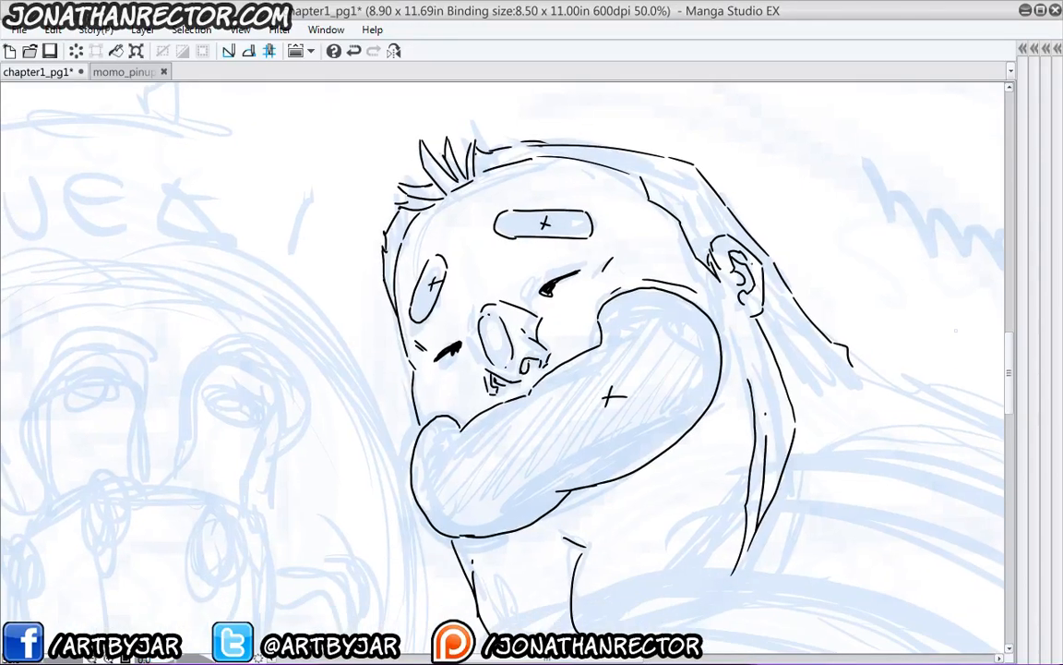
pyautogui.moveTo(768, 268); pyautogui.dragTo(778, 262)
pyautogui.moveTo(769, 271); pyautogui.dragTo(780, 270)
pyautogui.moveTo(431, 392); pyautogui.dragTo(445, 377)
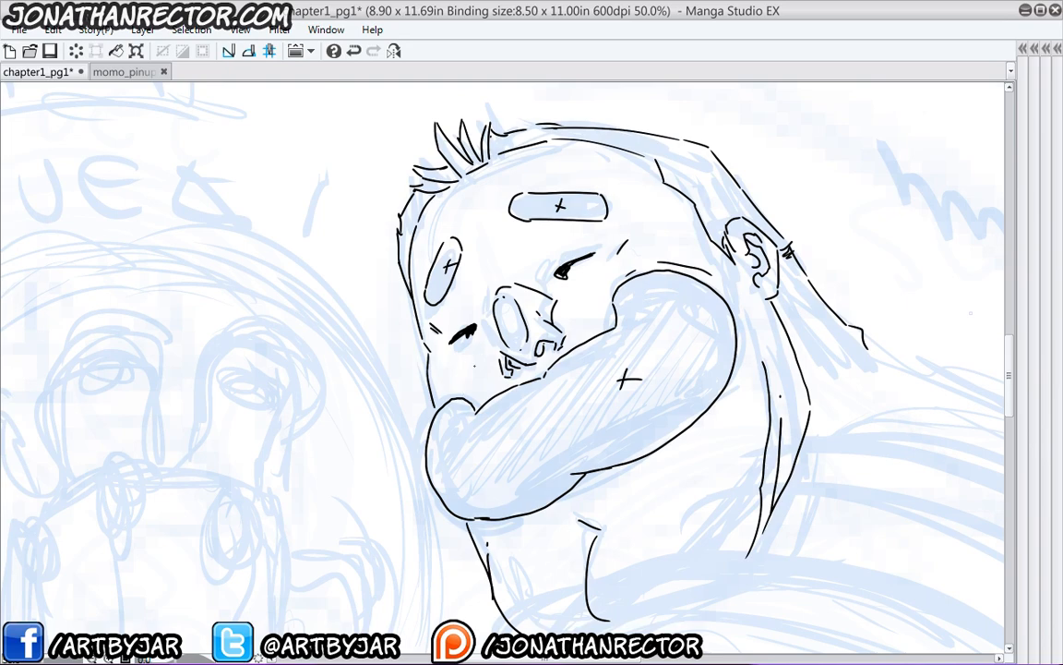
# - Check the head's proportions zoomed out in a mirrored canvas view, and return to the unmirrored view
pyautogui.hotkey('ctrl', '-')
pyautogui.hotkey('ctrl', '-')
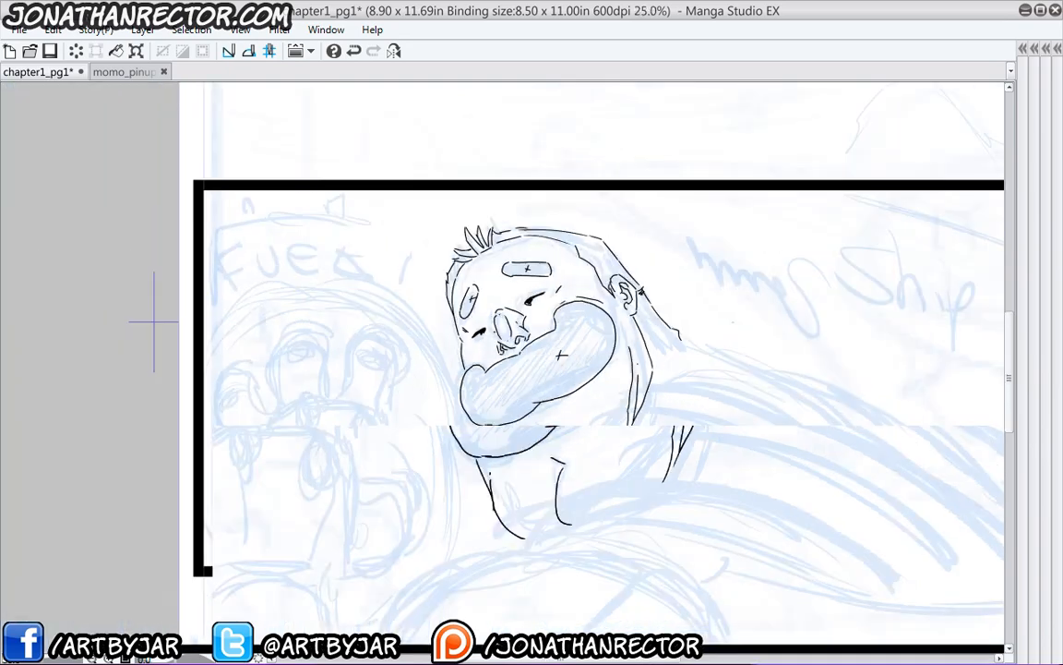
pyautogui.hotkey('ctrl', '+')
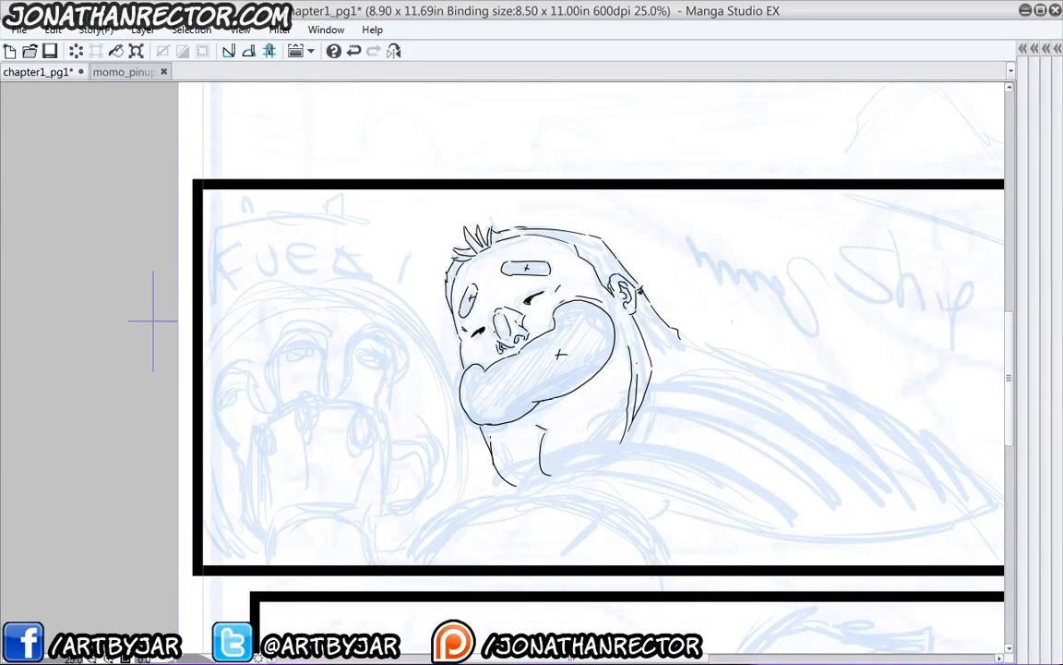
pyautogui.click(394, 51)
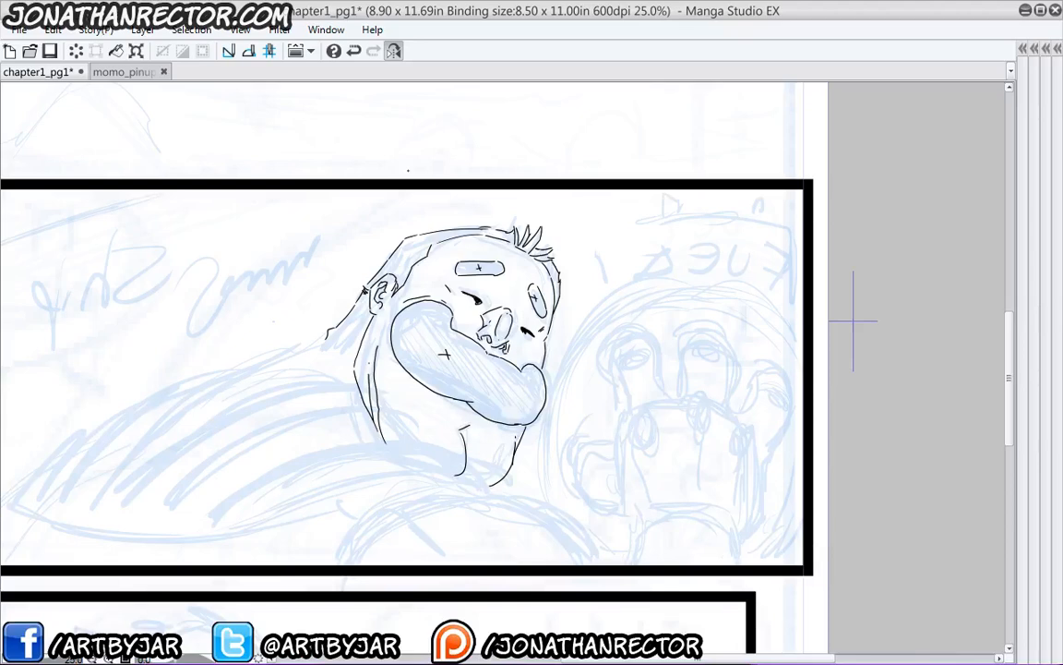
pyautogui.hotkey('ctrl', '+')
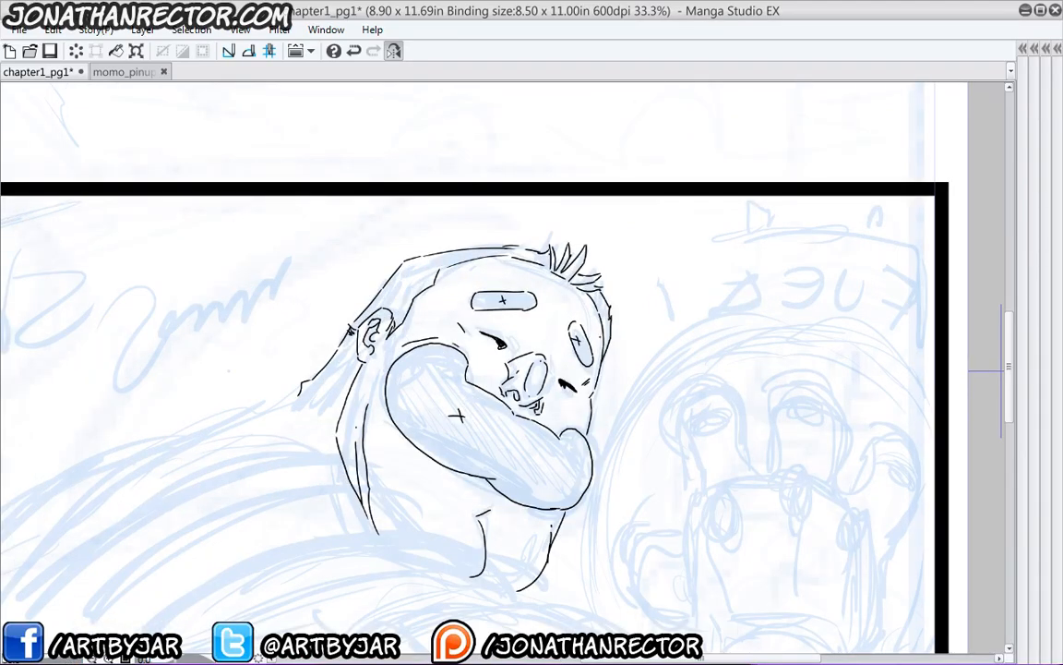
pyautogui.moveTo(1002, 372); pyautogui.dragTo(984, 235)
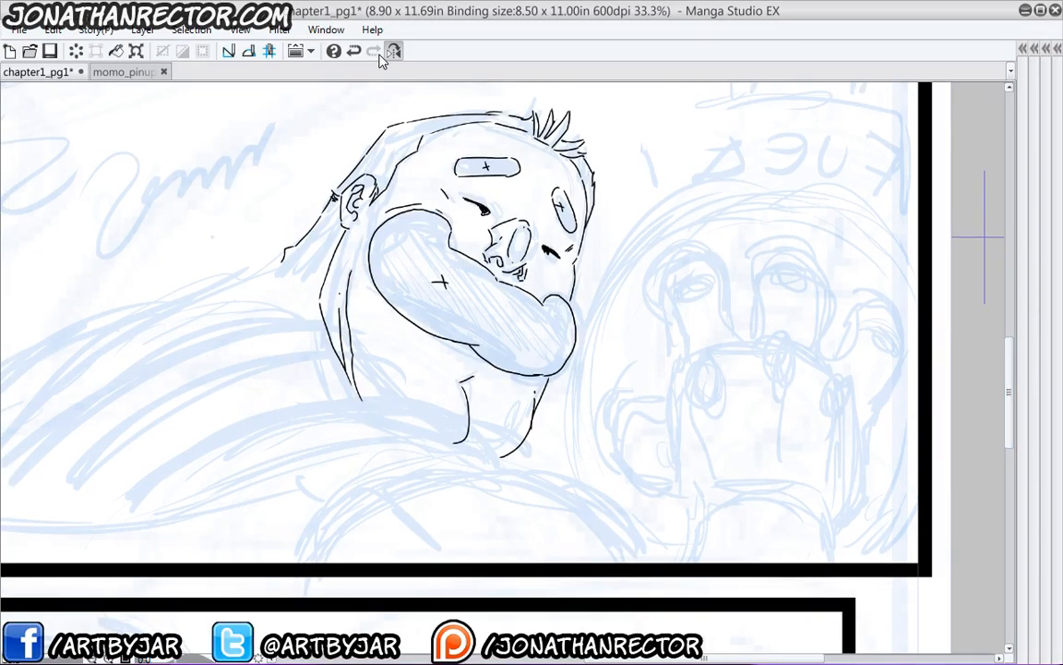
pyautogui.click(393, 51)
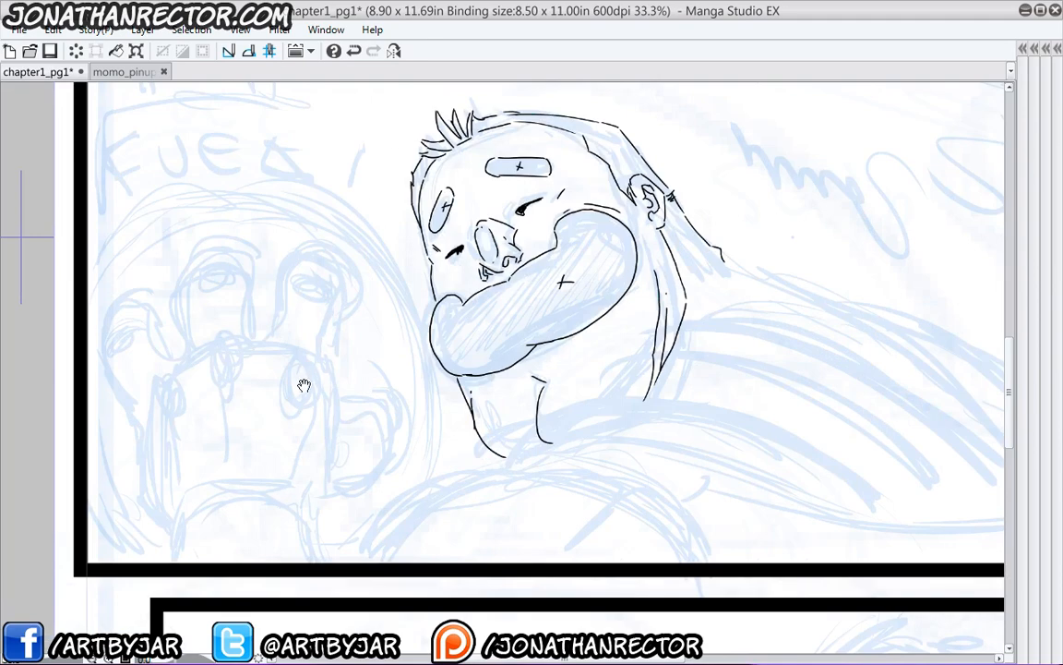
# - Draw the raised hand's inner edge down to the thumb and the thumb's outer side down to the wrist
pyautogui.moveTo(304, 385); pyautogui.dragTo(345, 361)
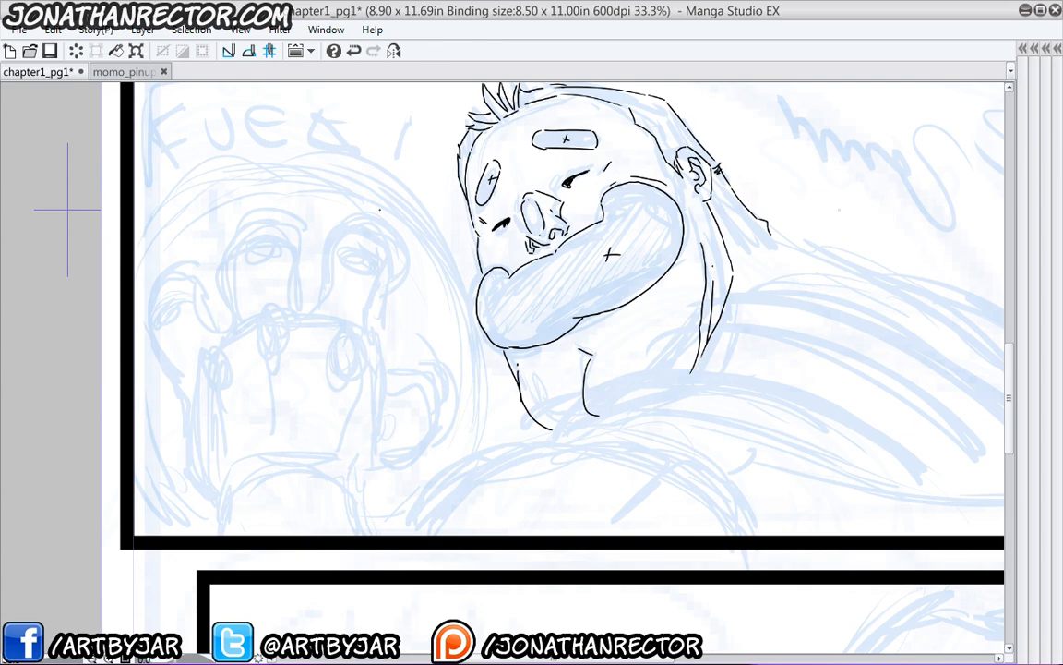
pyautogui.moveTo(339, 339); pyautogui.dragTo(369, 320)
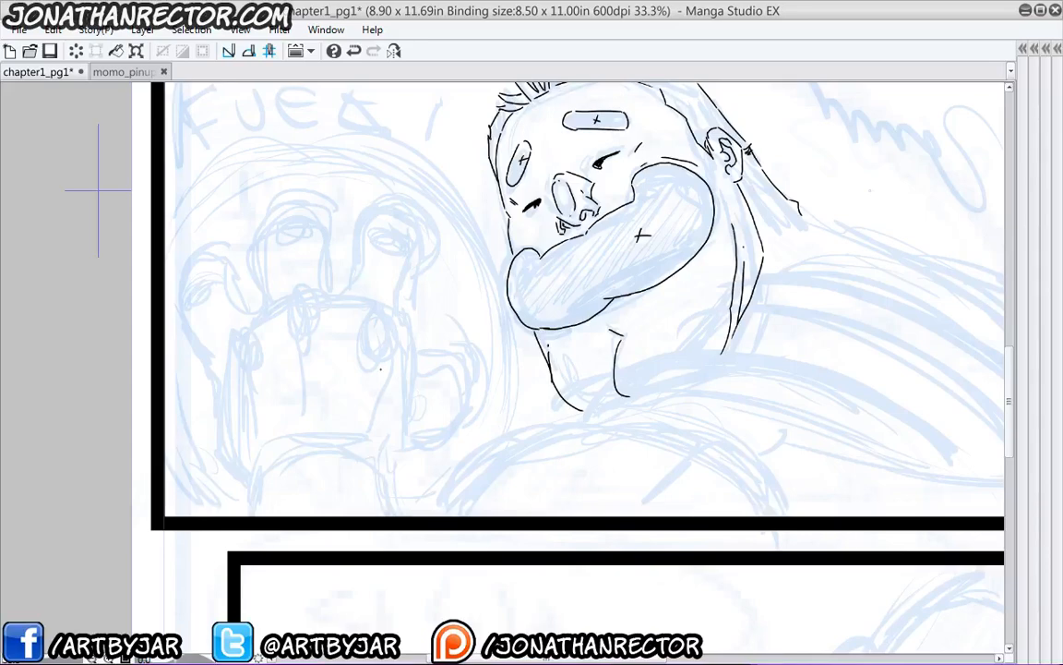
pyautogui.scroll(1, 295, 148)
pyautogui.moveTo(488, 434); pyautogui.dragTo(503, 418)
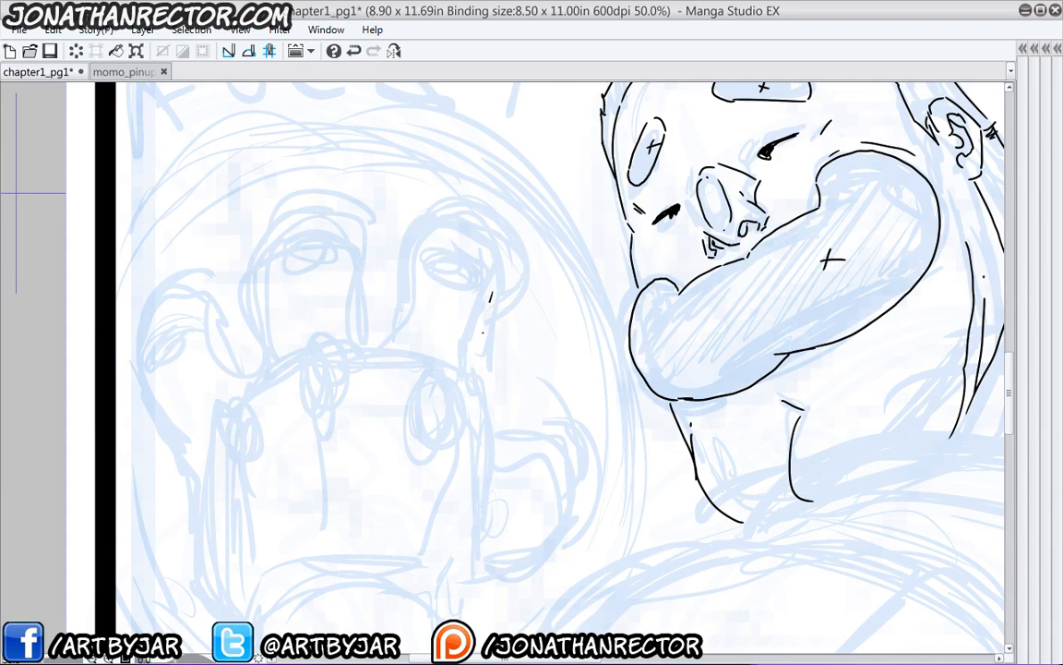
pyautogui.moveTo(492, 293)
pyautogui.mouseDown()
pyautogui.moveTo(480, 349)
pyautogui.moveTo(487, 466)
pyautogui.moveTo(499, 471)
pyautogui.moveTo(500, 490)
pyautogui.moveTo(518, 407)
pyautogui.mouseUp()
pyautogui.moveTo(591, 396)
pyautogui.mouseDown()
pyautogui.moveTo(593, 448)
pyautogui.moveTo(561, 476)
pyautogui.moveTo(530, 477)
pyautogui.moveTo(499, 514)
pyautogui.mouseUp()
# - Draw the sides of the three raised fingers, the gaps between them and the hand's outer edge over the blue roughs
pyautogui.moveTo(381, 347); pyautogui.dragTo(413, 424)
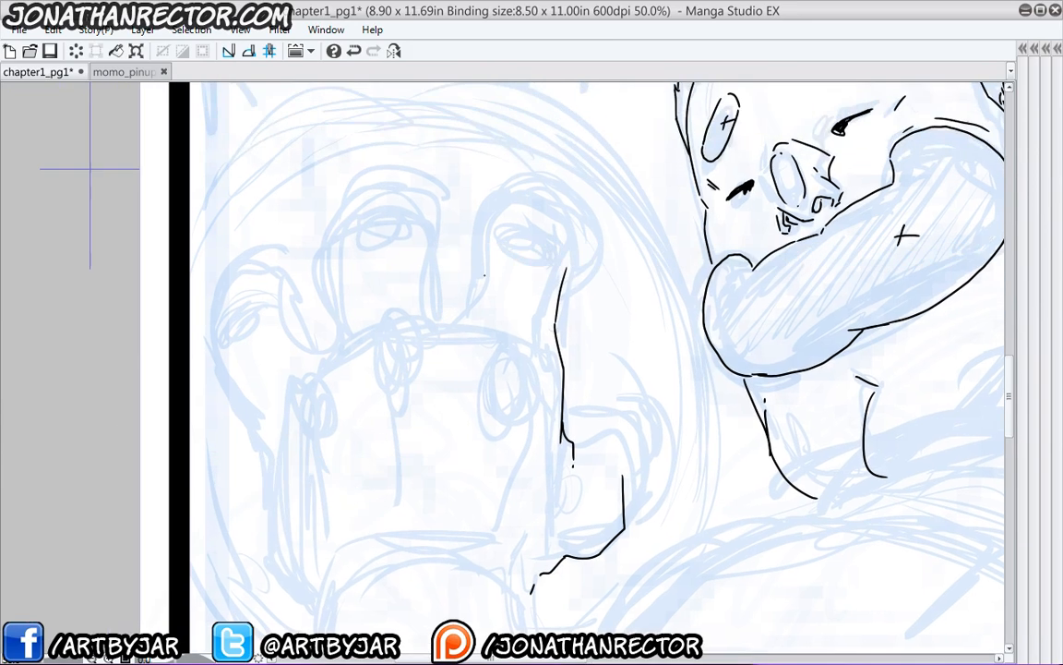
pyautogui.moveTo(484, 275); pyautogui.dragTo(444, 369)
pyautogui.moveTo(431, 327)
pyautogui.mouseDown()
pyautogui.moveTo(451, 342)
pyautogui.moveTo(424, 251)
pyautogui.mouseUp()
pyautogui.moveTo(329, 274)
pyautogui.mouseDown()
pyautogui.moveTo(342, 377)
pyautogui.moveTo(327, 359)
pyautogui.moveTo(330, 368)
pyautogui.mouseUp()
pyautogui.moveTo(286, 284); pyautogui.dragTo(309, 350)
pyautogui.moveTo(213, 323)
pyautogui.mouseDown()
pyautogui.moveTo(212, 353)
pyautogui.moveTo(239, 400)
pyautogui.moveTo(225, 269)
pyautogui.moveTo(248, 455)
pyautogui.moveTo(291, 496)
pyautogui.moveTo(296, 549)
pyautogui.mouseUp()
pyautogui.moveTo(436, 441); pyautogui.dragTo(429, 371)
pyautogui.moveTo(507, 426); pyautogui.dragTo(514, 485)
# - Close the three fingers with rounded tips and doubled contour lines around their ends
pyautogui.moveTo(423, 323)
pyautogui.mouseDown()
pyautogui.moveTo(442, 401)
pyautogui.moveTo(392, 559)
pyautogui.mouseUp()
pyautogui.moveTo(447, 351)
pyautogui.mouseDown()
pyautogui.moveTo(469, 267)
pyautogui.moveTo(540, 314)
pyautogui.moveTo(528, 294)
pyautogui.moveTo(539, 303)
pyautogui.moveTo(464, 277)
pyautogui.moveTo(514, 271)
pyautogui.moveTo(544, 308)
pyautogui.moveTo(533, 352)
pyautogui.mouseUp()
pyautogui.moveTo(548, 294)
pyautogui.mouseDown()
pyautogui.moveTo(549, 342)
pyautogui.moveTo(535, 360)
pyautogui.mouseUp()
pyautogui.moveTo(349, 328)
pyautogui.mouseDown()
pyautogui.moveTo(383, 324)
pyautogui.moveTo(421, 270)
pyautogui.moveTo(372, 263)
pyautogui.moveTo(329, 293)
pyautogui.moveTo(328, 348)
pyautogui.mouseUp()
pyautogui.moveTo(343, 270)
pyautogui.mouseDown()
pyautogui.moveTo(397, 261)
pyautogui.moveTo(434, 295)
pyautogui.moveTo(432, 325)
pyautogui.mouseUp()
pyautogui.moveTo(428, 269); pyautogui.dragTo(440, 323)
pyautogui.moveTo(272, 265); pyautogui.dragTo(305, 241)
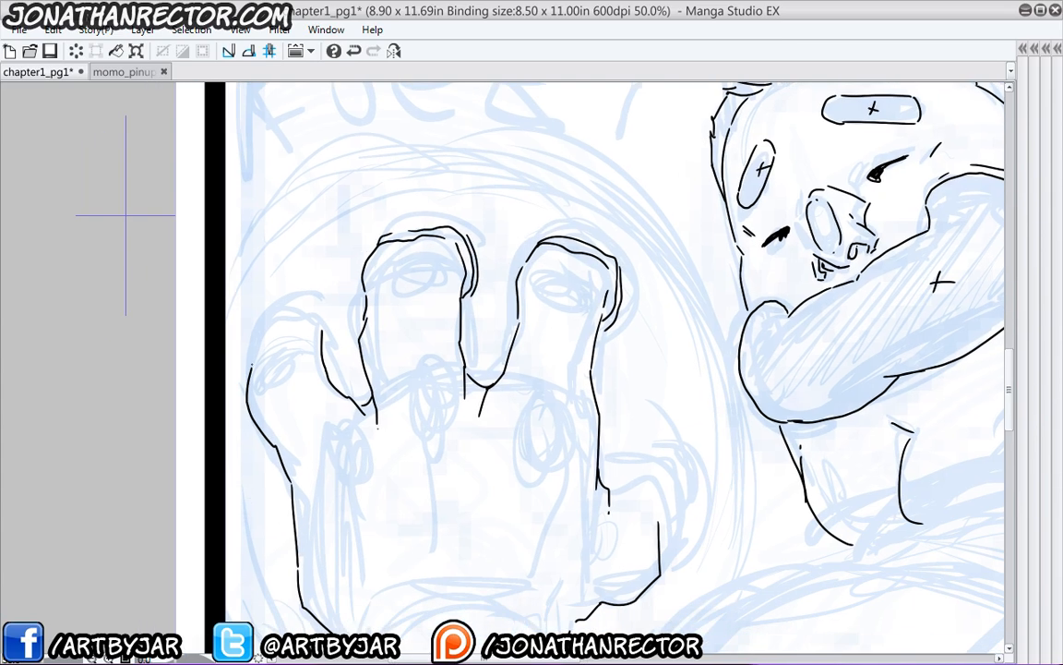
pyautogui.moveTo(257, 355)
pyautogui.mouseDown()
pyautogui.moveTo(294, 305)
pyautogui.moveTo(323, 312)
pyautogui.moveTo(323, 342)
pyautogui.moveTo(343, 358)
pyautogui.moveTo(330, 372)
pyautogui.mouseUp()
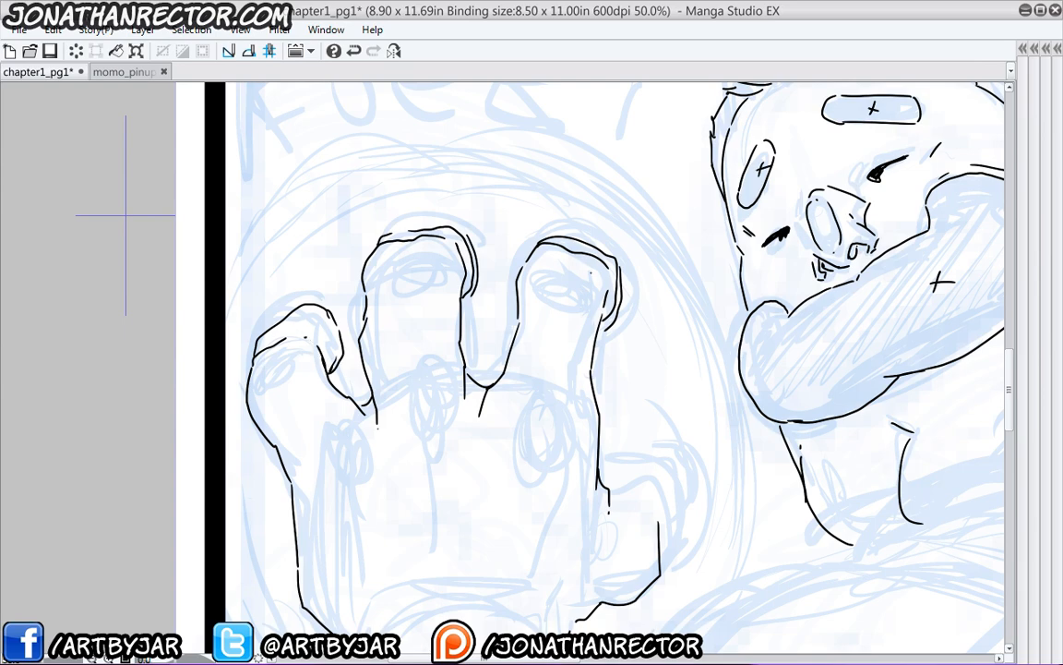
# - Add short crease lines across the tips of the three raised fingers
pyautogui.moveTo(536, 267); pyautogui.dragTo(585, 283)
pyautogui.moveTo(453, 276); pyautogui.dragTo(377, 288)
pyautogui.moveTo(311, 343)
pyautogui.mouseDown()
pyautogui.moveTo(295, 368)
pyautogui.moveTo(259, 370)
pyautogui.mouseUp()
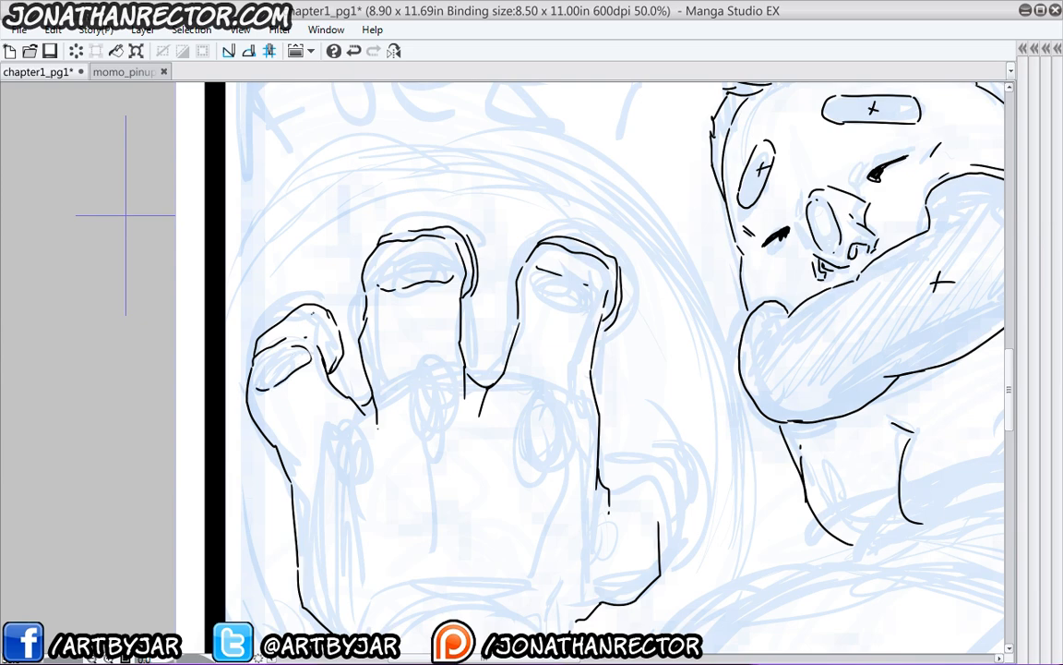
pyautogui.moveTo(590, 307); pyautogui.dragTo(546, 302)
# - Draw the wavy knuckle and tendon lines running from the finger bases down the hand
pyautogui.scroll(-3, 609, 369)
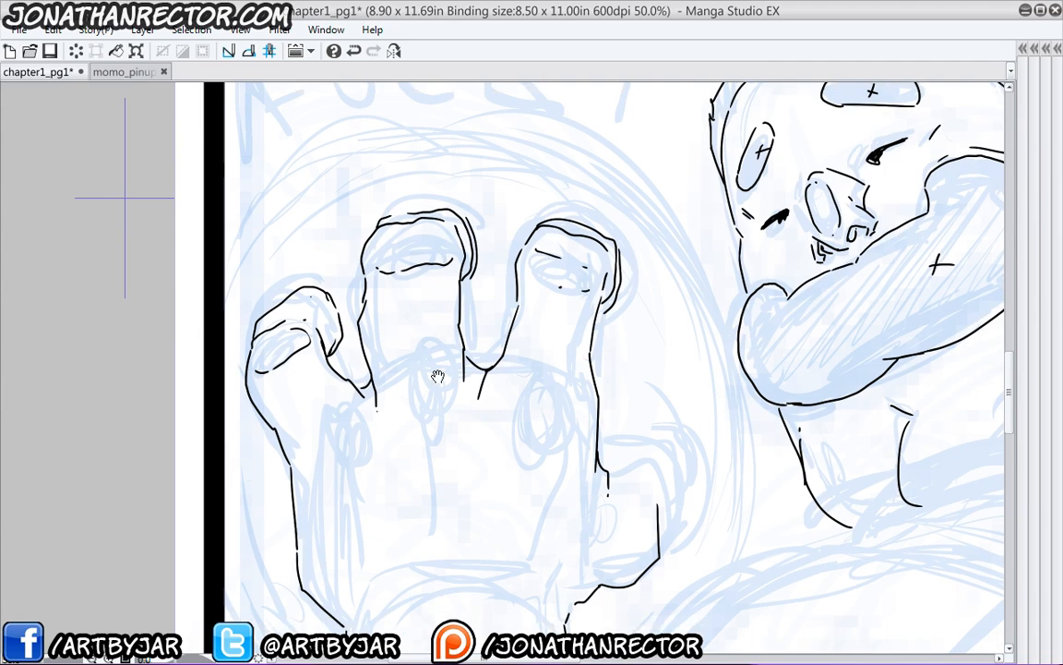
pyautogui.moveTo(511, 295)
pyautogui.mouseDown()
pyautogui.moveTo(485, 356)
pyautogui.moveTo(481, 403)
pyautogui.mouseUp()
pyautogui.moveTo(550, 311); pyautogui.dragTo(508, 431)
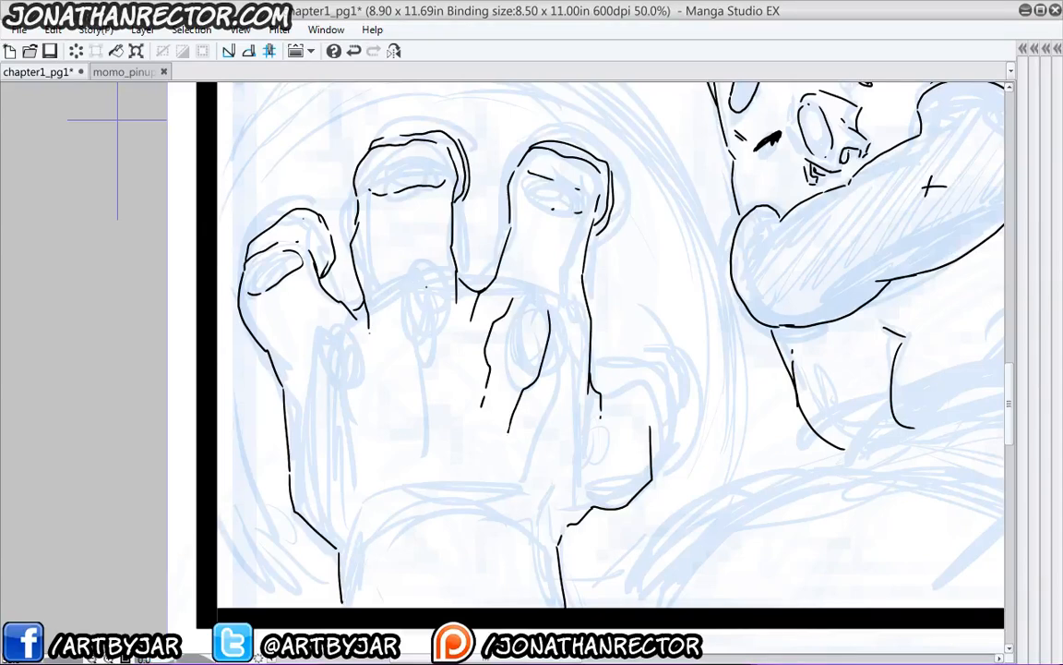
pyautogui.moveTo(384, 259)
pyautogui.mouseDown()
pyautogui.moveTo(404, 324)
pyautogui.moveTo(402, 398)
pyautogui.mouseUp()
pyautogui.moveTo(453, 309); pyautogui.dragTo(443, 362)
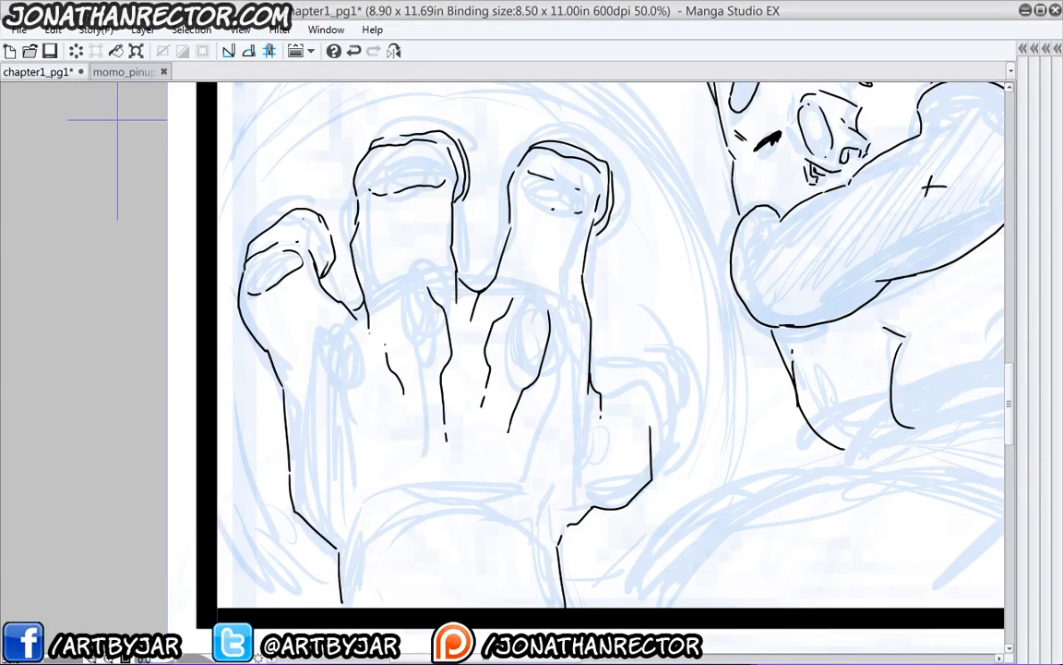
pyautogui.moveTo(391, 317); pyautogui.dragTo(386, 353)
pyautogui.moveTo(347, 318); pyautogui.dragTo(354, 258)
pyautogui.moveTo(326, 334); pyautogui.dragTo(338, 439)
pyautogui.moveTo(350, 360)
pyautogui.mouseDown()
pyautogui.moveTo(375, 426)
pyautogui.moveTo(386, 405)
pyautogui.moveTo(393, 449)
pyautogui.moveTo(384, 453)
pyautogui.moveTo(399, 489)
pyautogui.mouseUp()
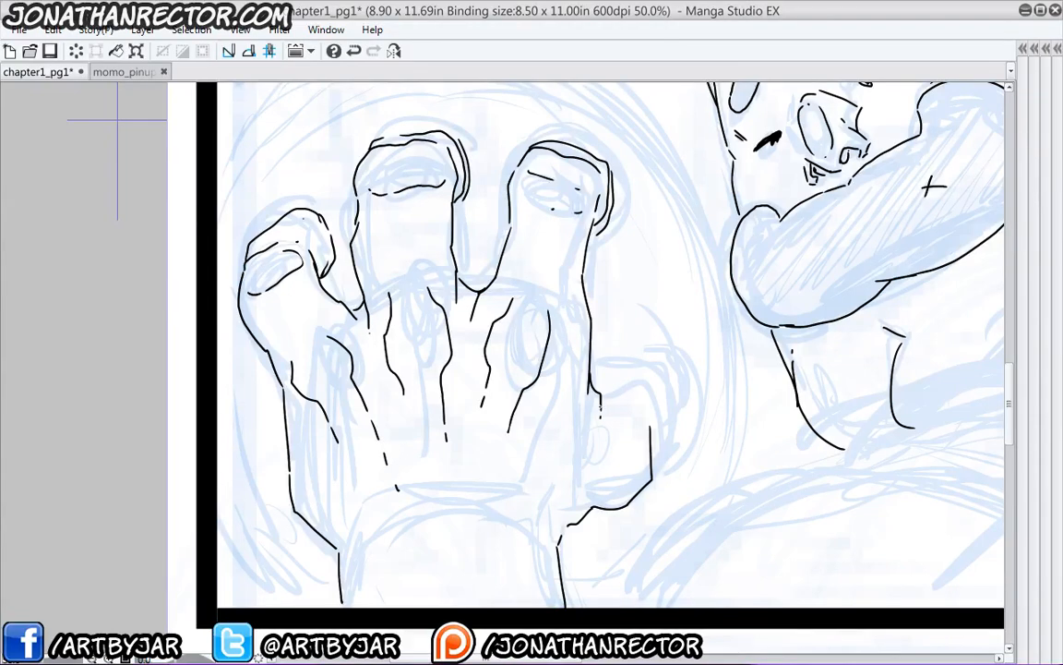
# - Draw the thumb's inner and outer contours, clean up its base, and connect the palm edge to the wrist
pyautogui.moveTo(648, 410); pyautogui.dragTo(626, 383)
pyautogui.moveTo(614, 384); pyautogui.dragTo(609, 384)
pyautogui.moveTo(652, 467); pyautogui.dragTo(664, 453)
pyautogui.moveTo(666, 451); pyautogui.dragTo(667, 348)
pyautogui.moveTo(604, 358); pyautogui.dragTo(667, 349)
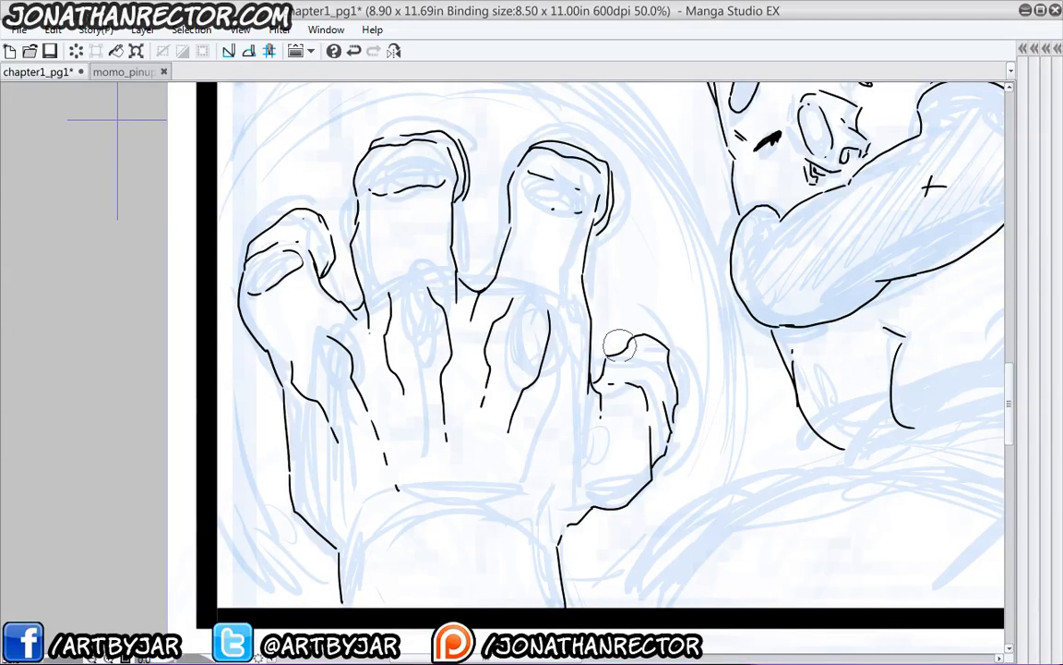
pyautogui.moveTo(622, 346); pyautogui.dragTo(610, 357)
pyautogui.moveTo(588, 436); pyautogui.dragTo(559, 549)
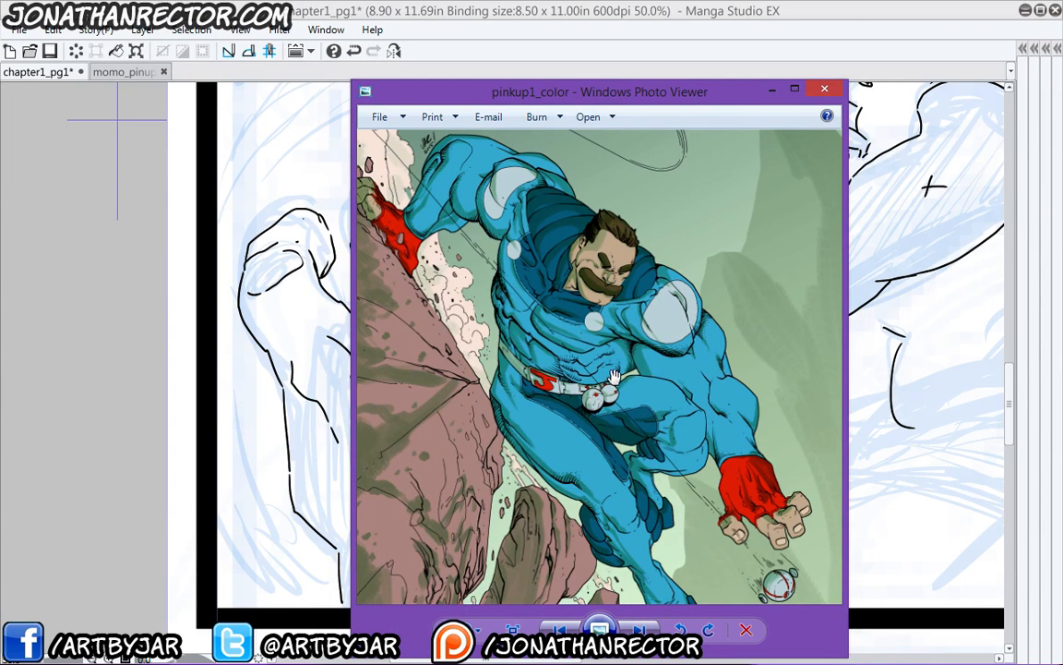
# - Examine the costumed hero in the pinkup1_color picture in Windows Photo Viewer, and move it off the canvas
pyautogui.moveTo(539, 274); pyautogui.dragTo(488, 227)
pyautogui.moveTo(570, 325); pyautogui.dragTo(578, 327)
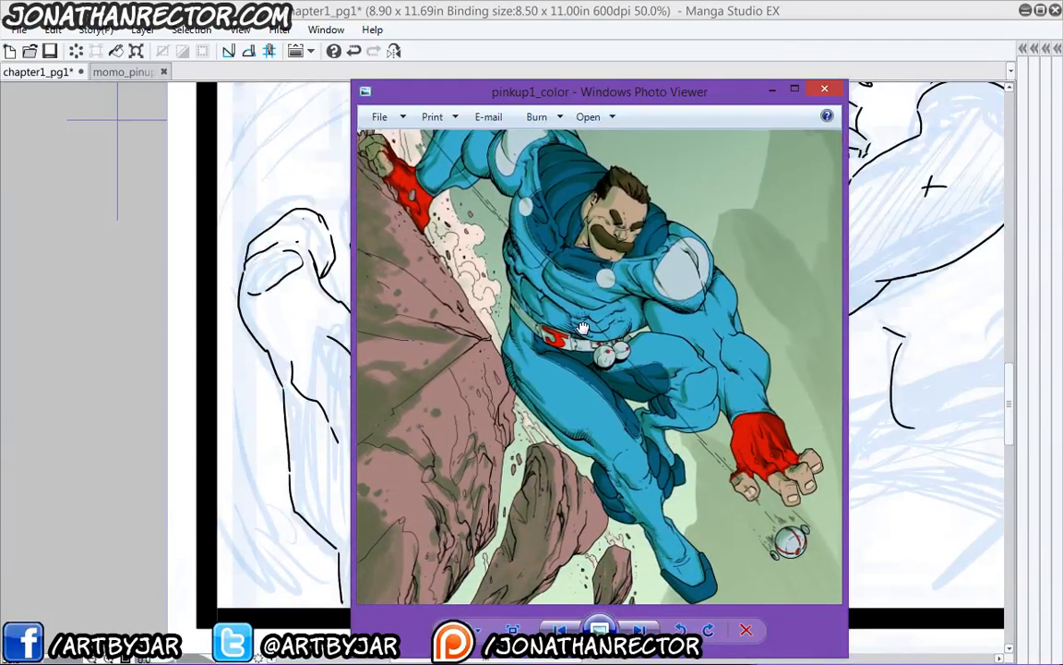
pyautogui.moveTo(604, 97); pyautogui.dragTo(0, 65)
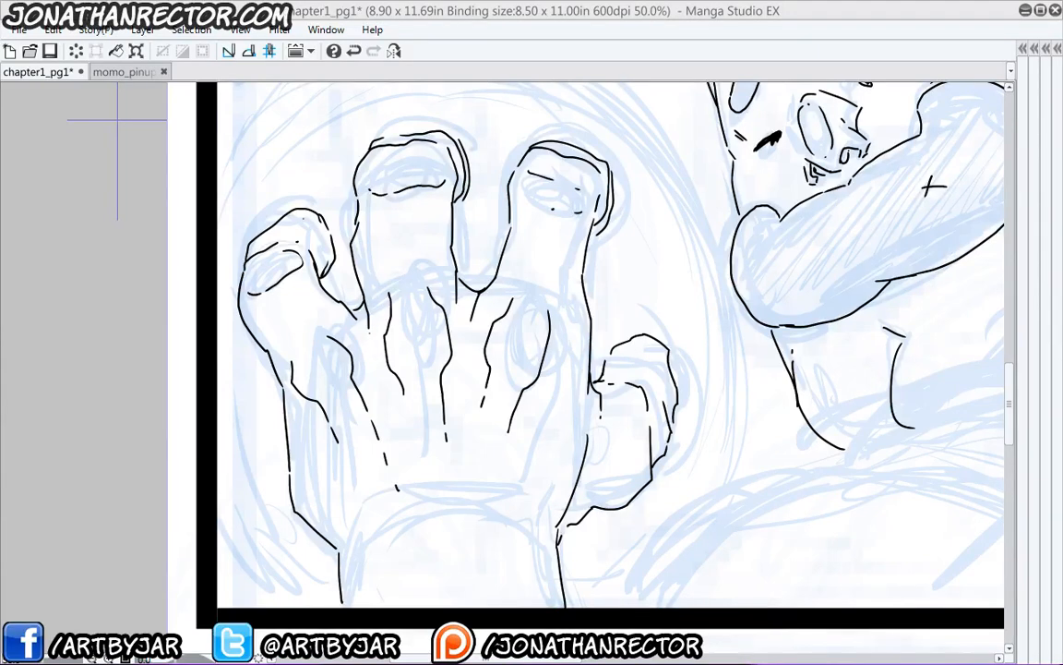
pyautogui.click(430, 38)
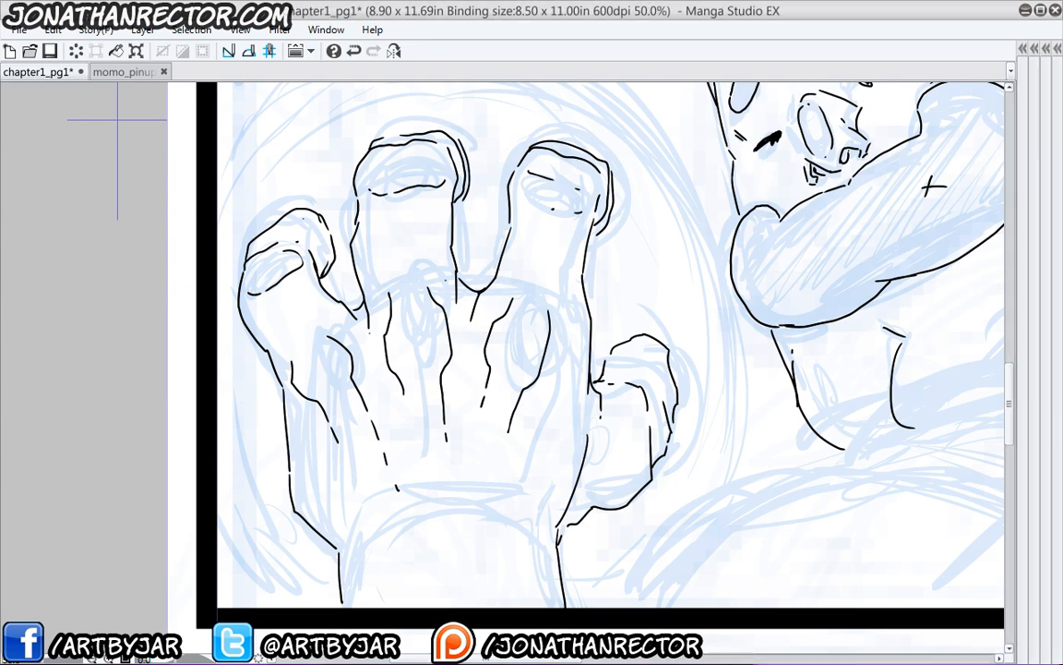
# - Draw the long curved shoulder contour beneath the neck, starting and ending at the panel's lower border
pyautogui.moveTo(448, 395); pyautogui.dragTo(389, 494)
pyautogui.moveTo(471, 554); pyautogui.dragTo(315, 369)
pyautogui.moveTo(407, 394); pyautogui.dragTo(368, 423)
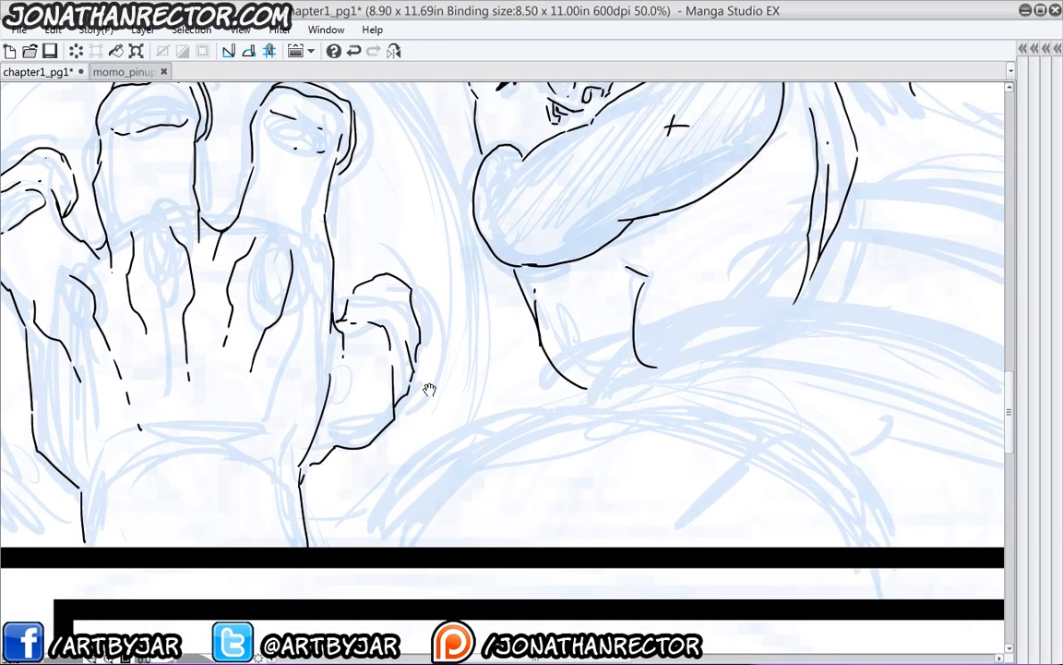
pyautogui.moveTo(418, 394); pyautogui.dragTo(250, 422)
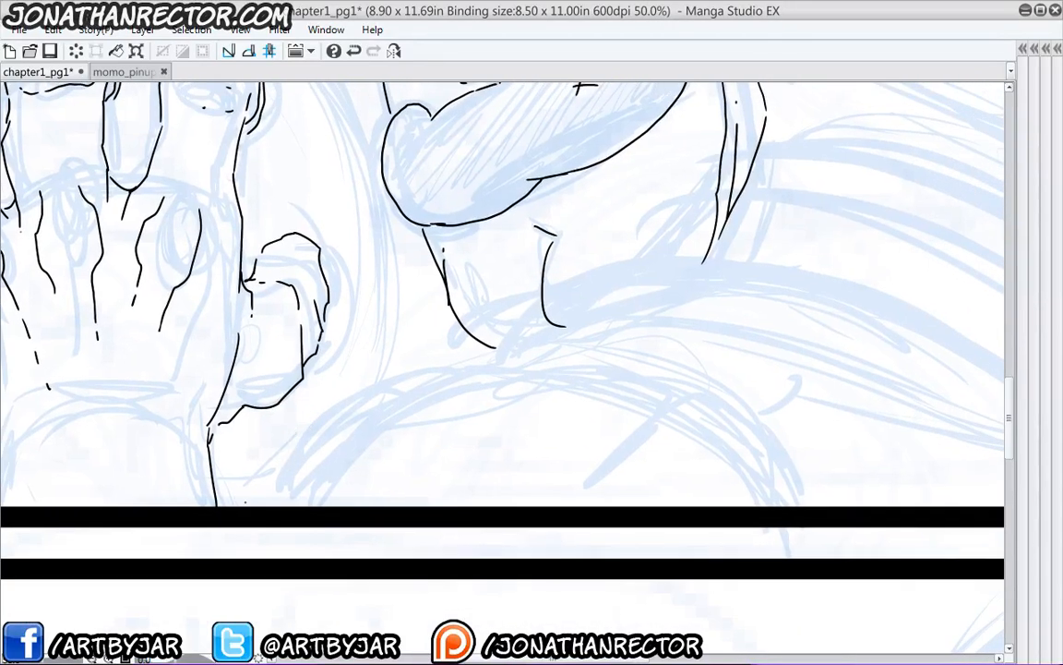
pyautogui.moveTo(251, 506)
pyautogui.mouseDown()
pyautogui.moveTo(268, 447)
pyautogui.moveTo(317, 407)
pyautogui.moveTo(405, 375)
pyautogui.moveTo(656, 348)
pyautogui.moveTo(764, 397)
pyautogui.moveTo(903, 503)
pyautogui.mouseUp()
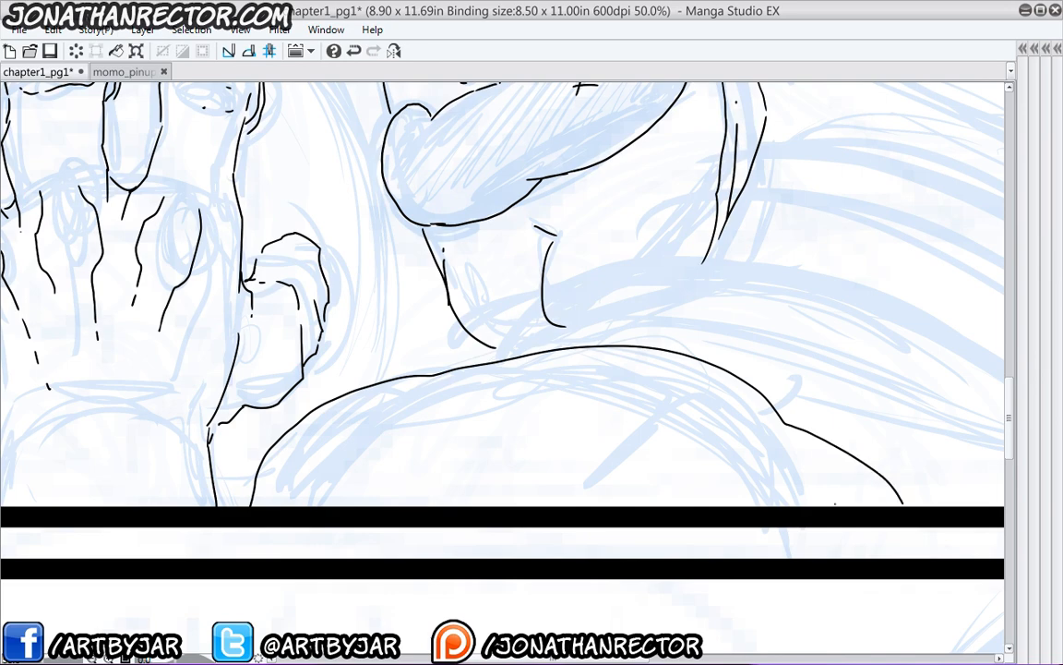
# - Add a looped fold line with small accent strokes and a short crease inside the shoulder contour
pyautogui.moveTo(497, 404); pyautogui.dragTo(487, 349)
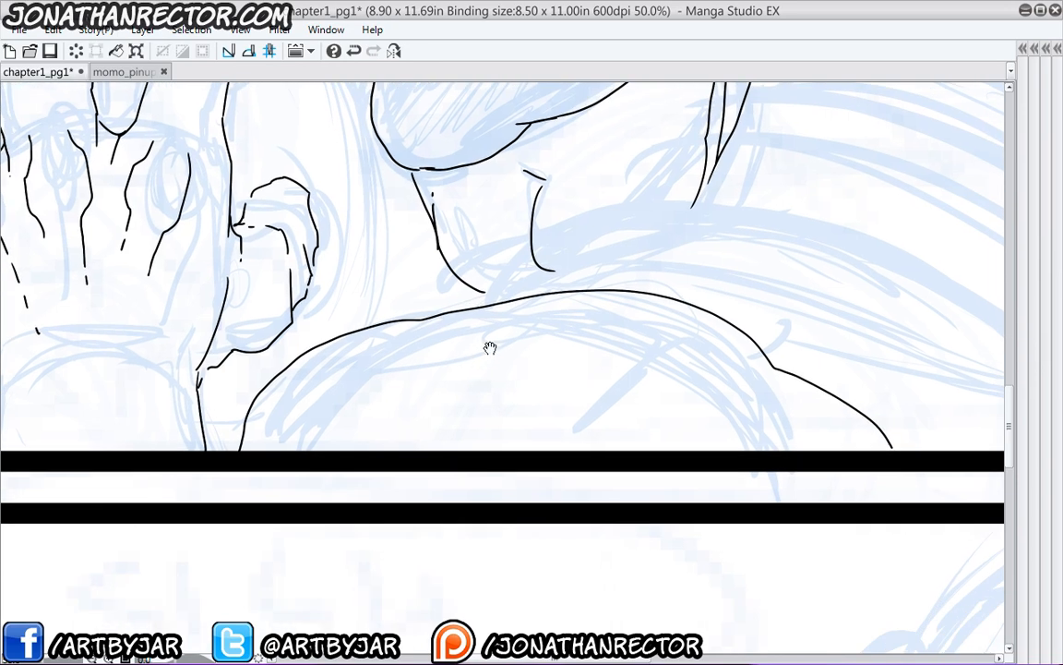
pyautogui.moveTo(643, 451)
pyautogui.mouseDown()
pyautogui.moveTo(735, 387)
pyautogui.moveTo(719, 415)
pyautogui.mouseUp()
pyautogui.moveTo(709, 419); pyautogui.dragTo(701, 423)
pyautogui.moveTo(423, 318); pyautogui.dragTo(386, 353)
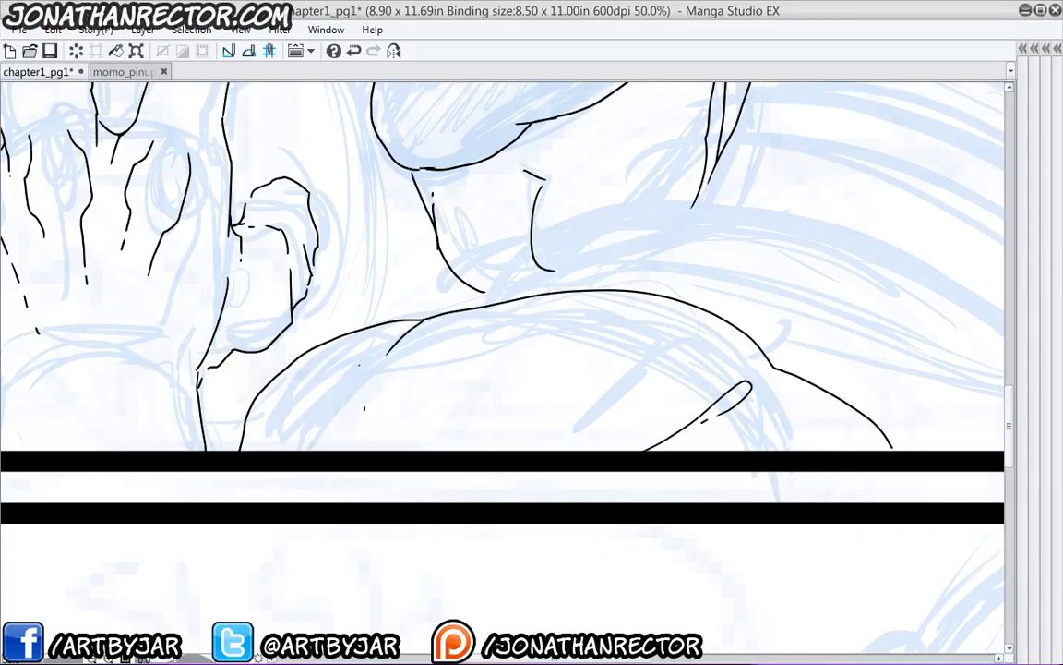
# - Examine the drawn lines of the raised hand, head and shoulder across the whole panel
pyautogui.moveTo(267, 371); pyautogui.dragTo(488, 388)
pyautogui.moveTo(278, 292); pyautogui.dragTo(376, 375)
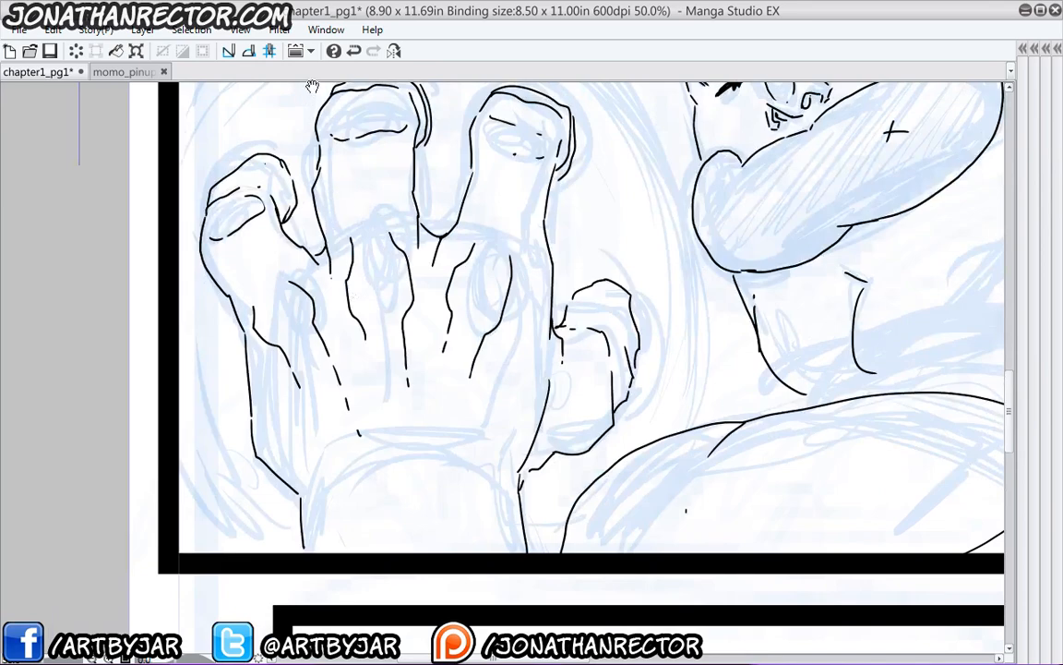
pyautogui.moveTo(334, 337); pyautogui.dragTo(321, 423)
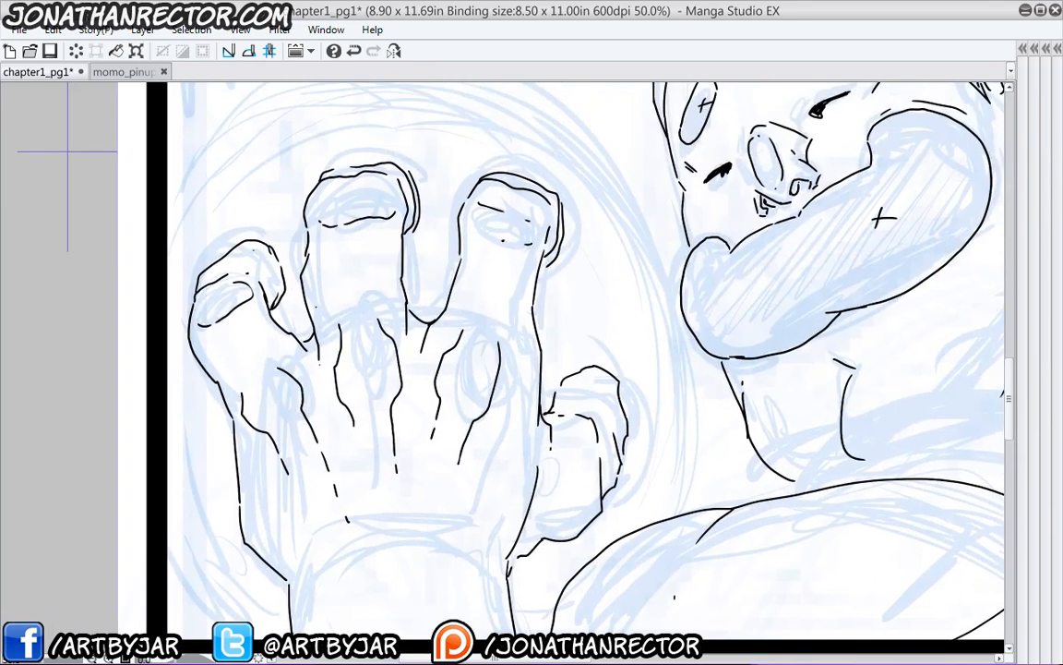
pyautogui.moveTo(272, 347); pyautogui.dragTo(285, 390)
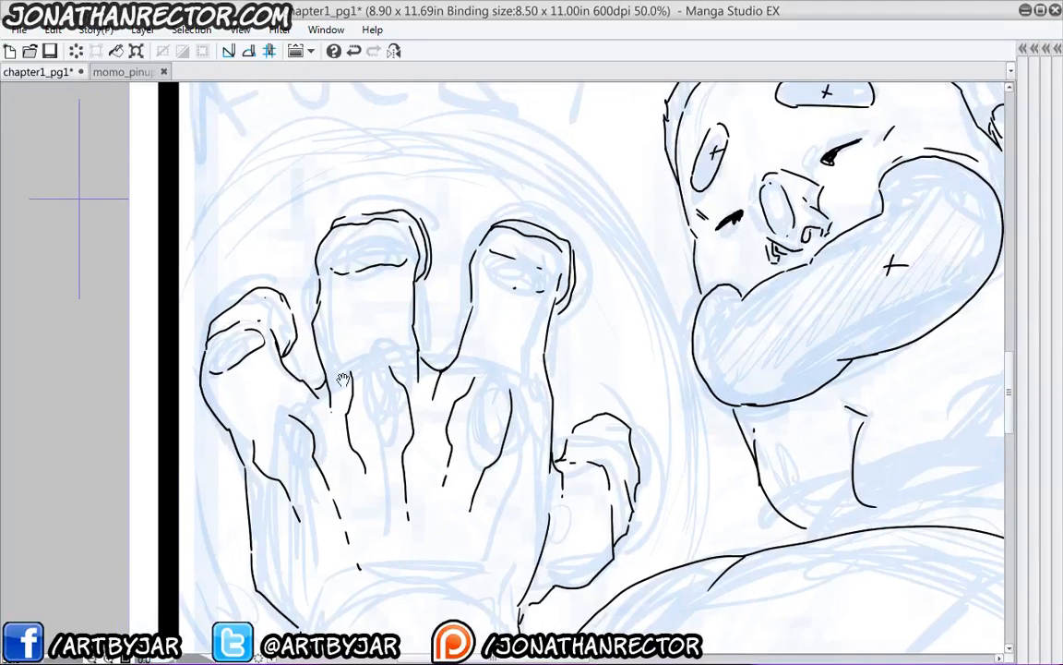
pyautogui.moveTo(275, 472); pyautogui.dragTo(276, 552)
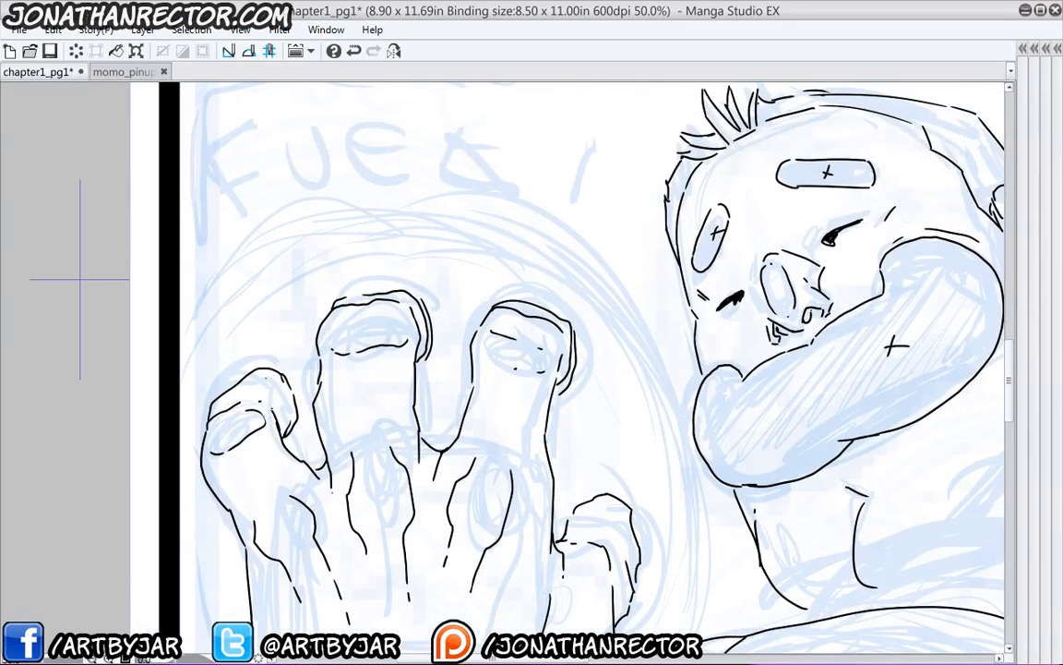
pyautogui.hotkey('ctrl', '-')
pyautogui.moveTo(422, 369); pyautogui.dragTo(316, 345)
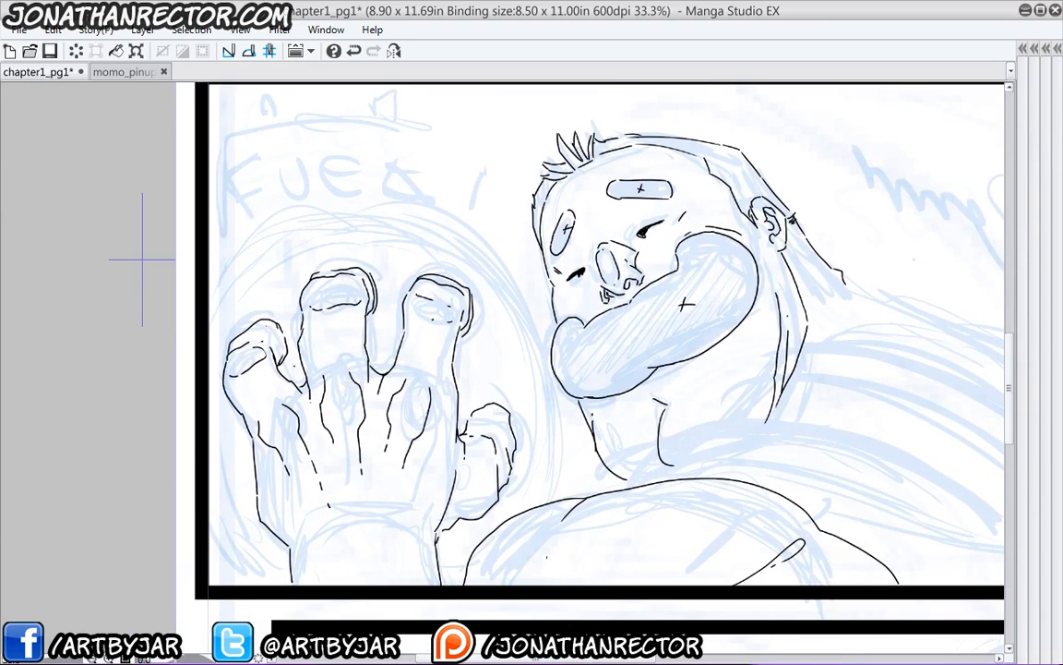
# - Create a new layer above Layer 4 in the p1 folder and save the page
pyautogui.press('Tab')
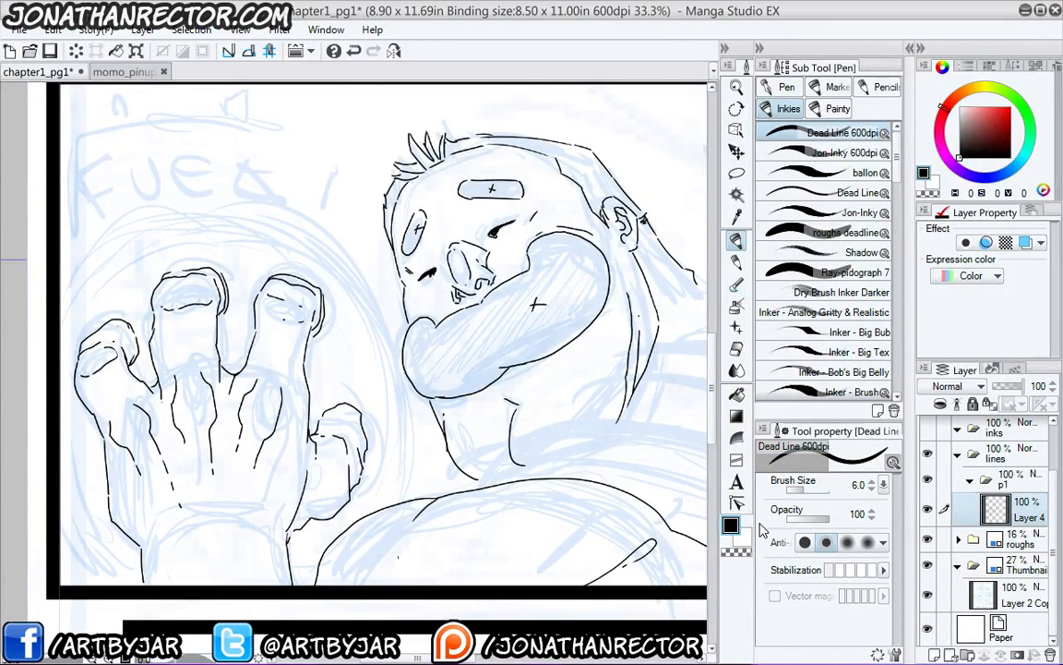
pyautogui.hotkey('ctrl', 'shift', 'n')
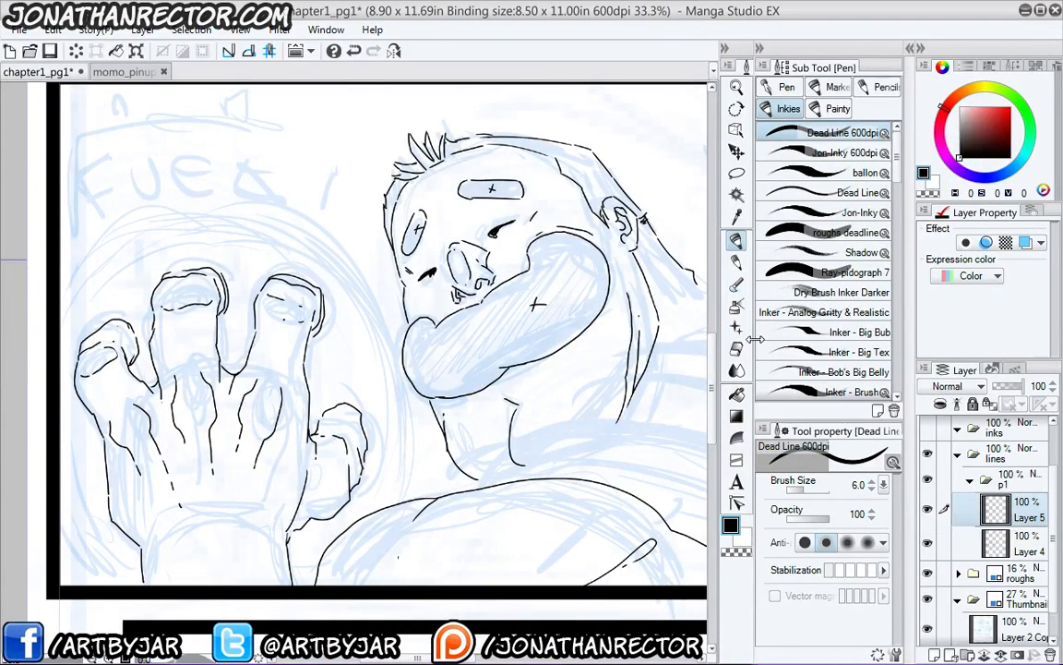
pyautogui.hotkey('ctrl', '+')
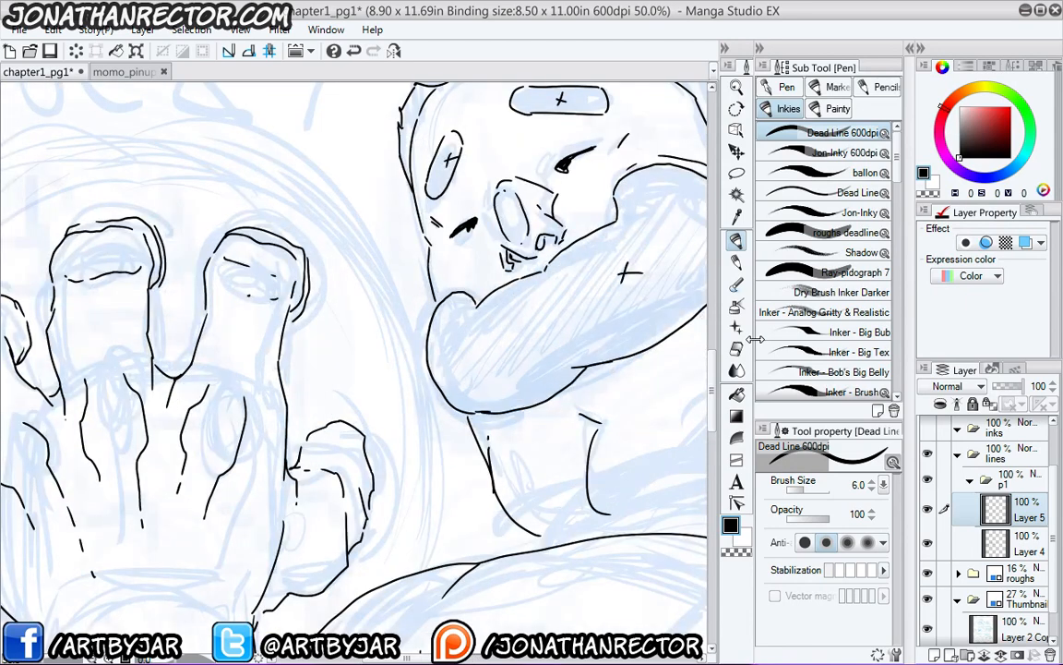
pyautogui.moveTo(410, 242); pyautogui.dragTo(594, 279)
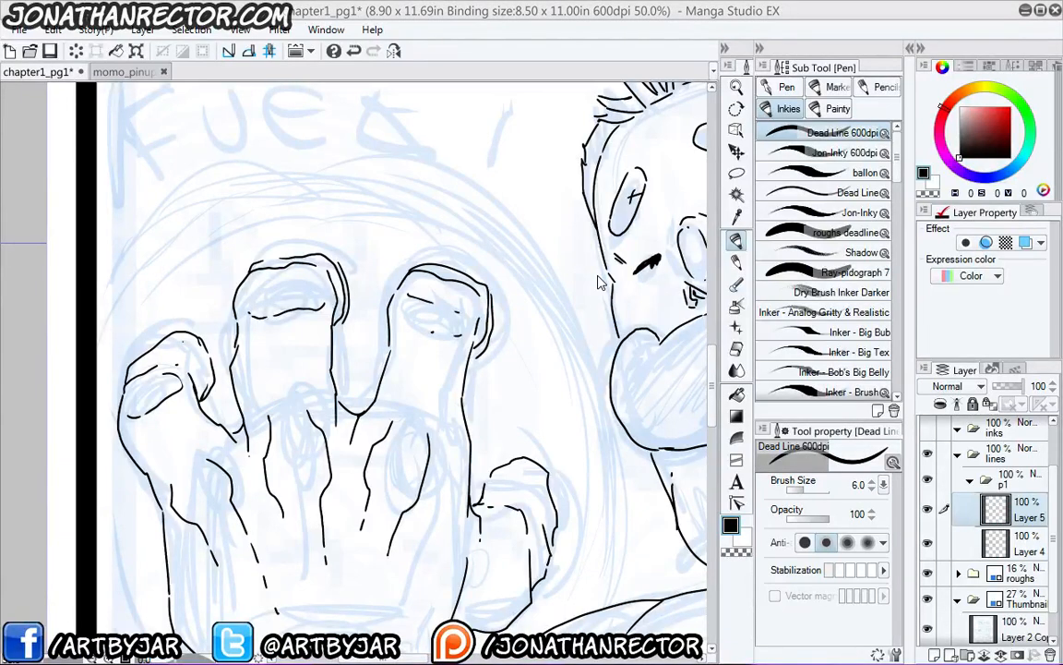
pyautogui.hotkey('ctrl', 's')
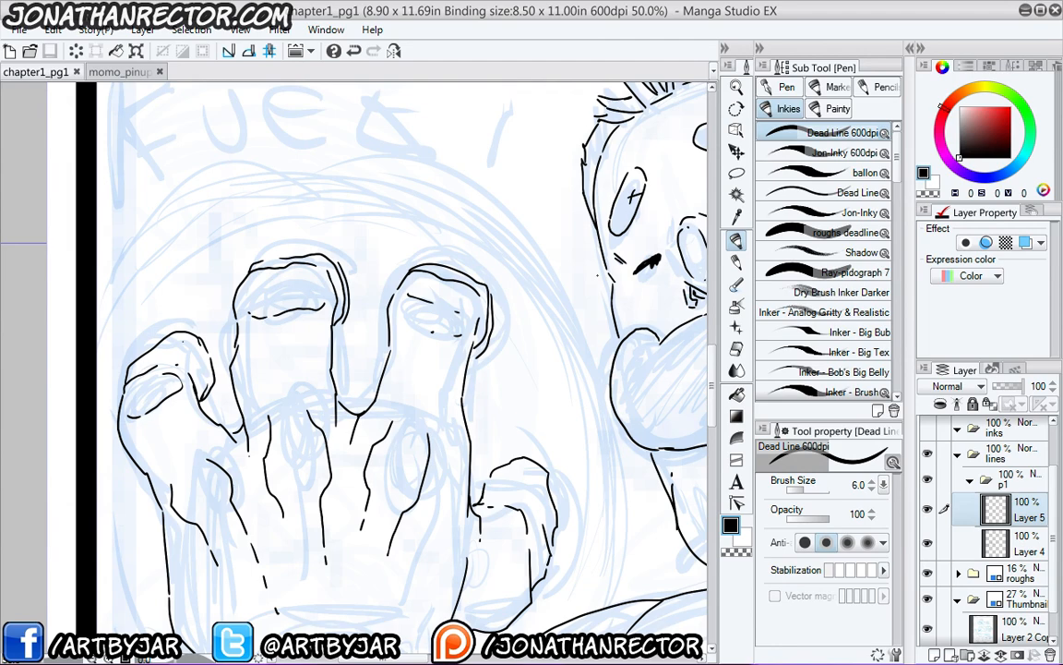
# - Lasso-select a narrow curved band across the base of the finger nearest the thumb
pyautogui.moveTo(522, 637); pyautogui.dragTo(707, 553)
pyautogui.scroll(1, 397, 341)
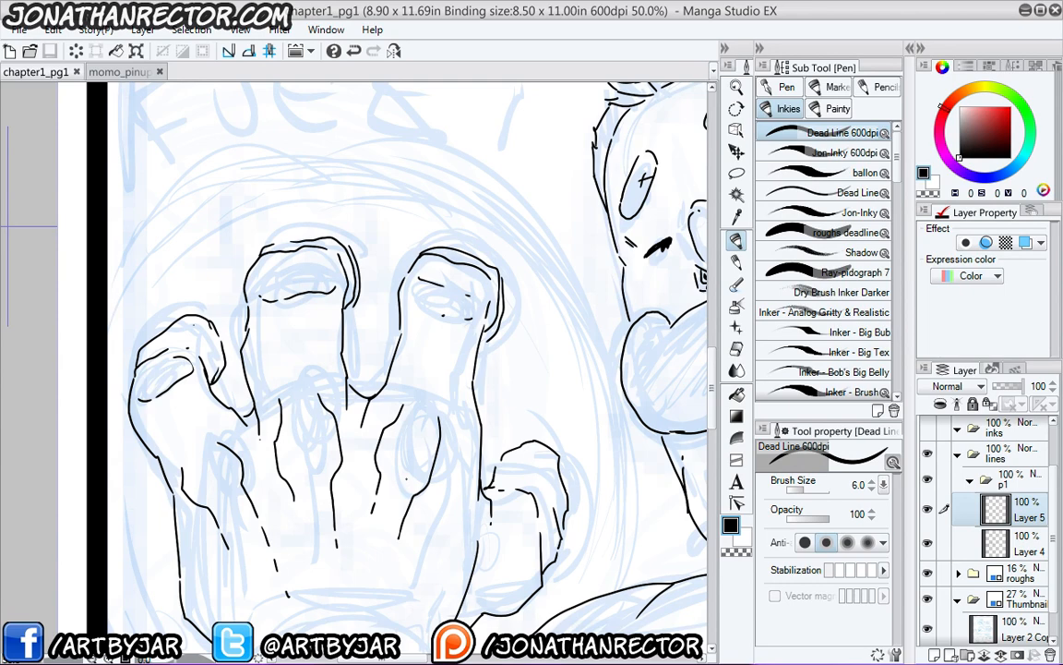
pyautogui.moveTo(355, 366); pyautogui.dragTo(372, 354)
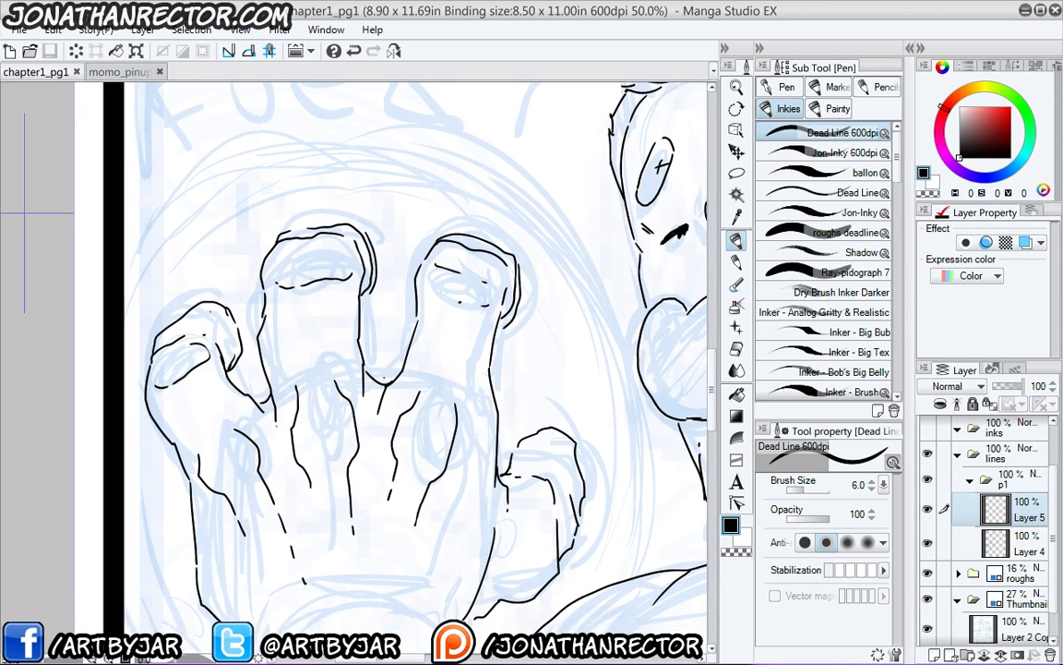
pyautogui.press('m')
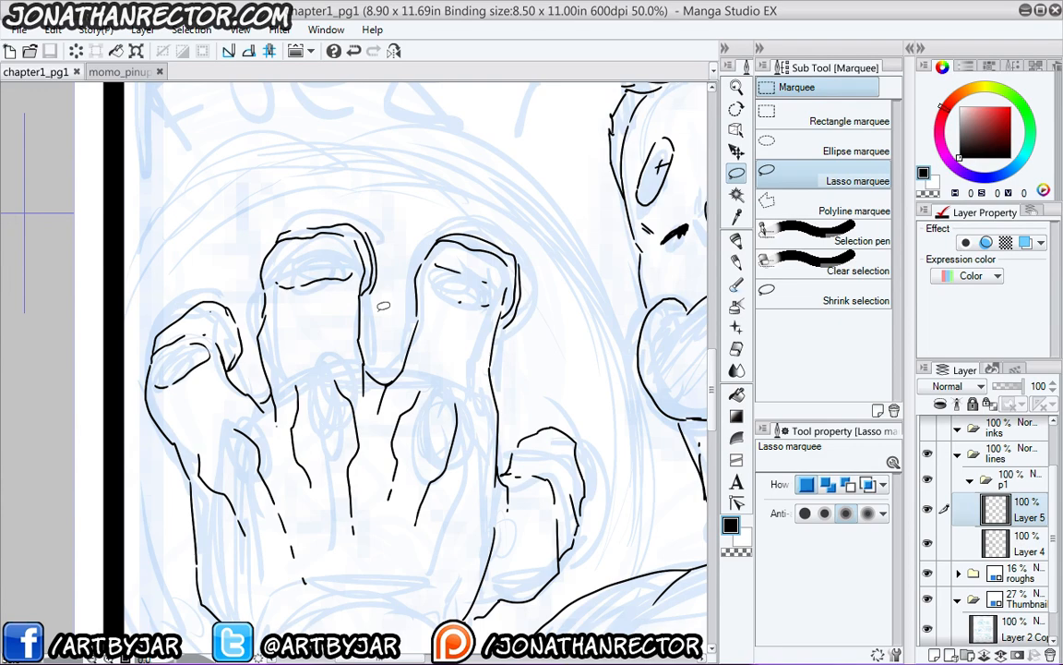
pyautogui.moveTo(385, 398); pyautogui.dragTo(391, 424)
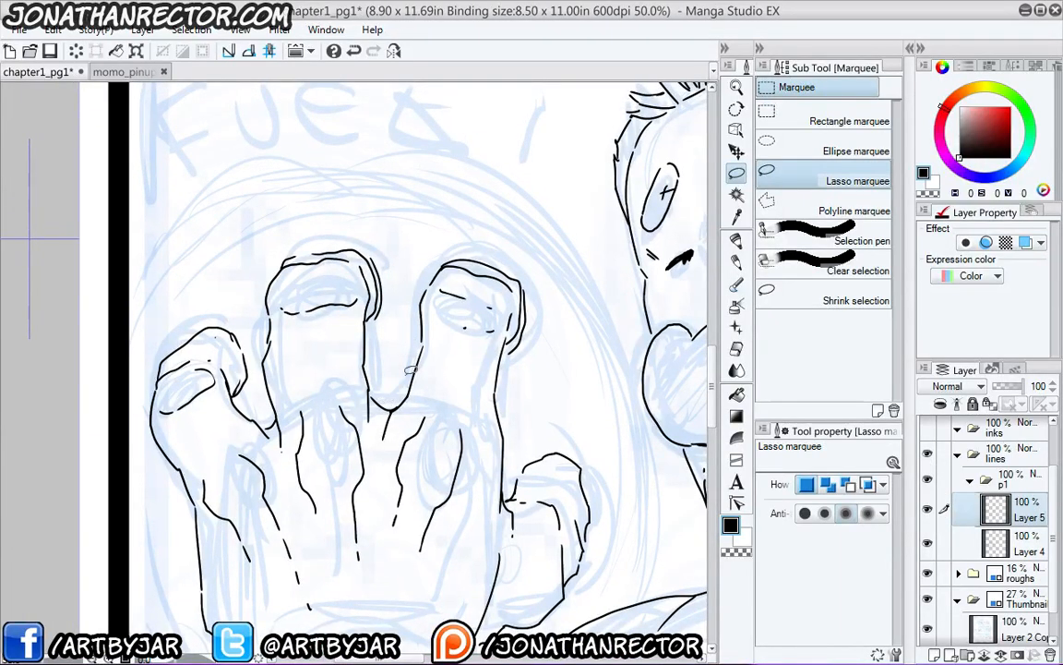
pyautogui.moveTo(387, 397)
pyautogui.mouseDown()
pyautogui.moveTo(371, 429)
pyautogui.moveTo(436, 420)
pyautogui.mouseUp()
pyautogui.moveTo(479, 441); pyautogui.dragTo(388, 412)
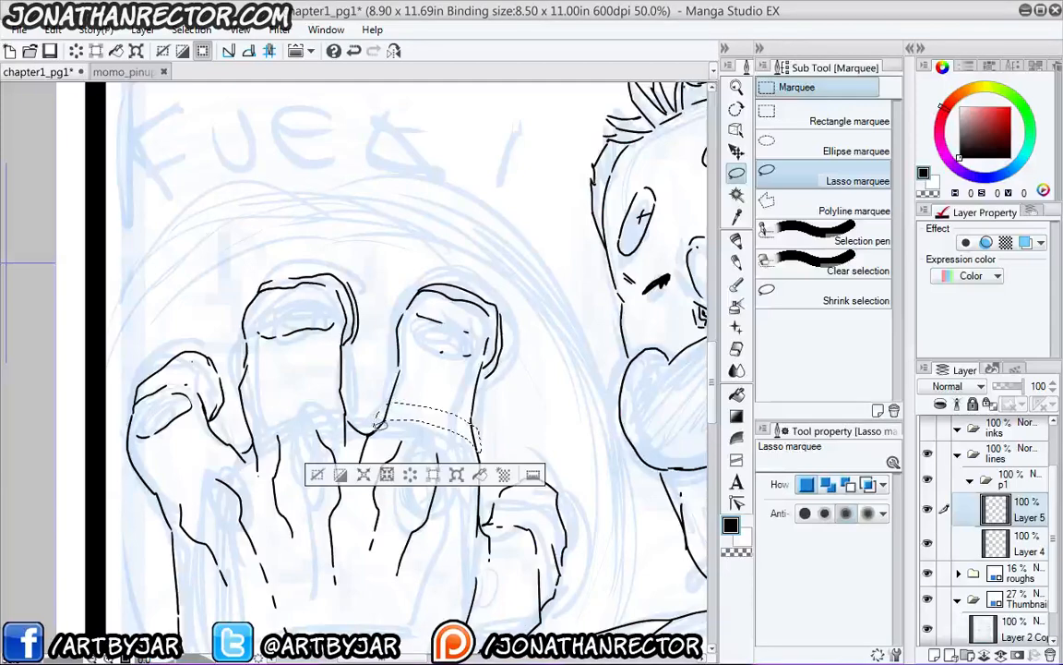
# - Add curved bands across the bases of the middle and outer fingers to the selection, and fill all three with black
pyautogui.moveTo(300, 457); pyautogui.dragTo(441, 419)
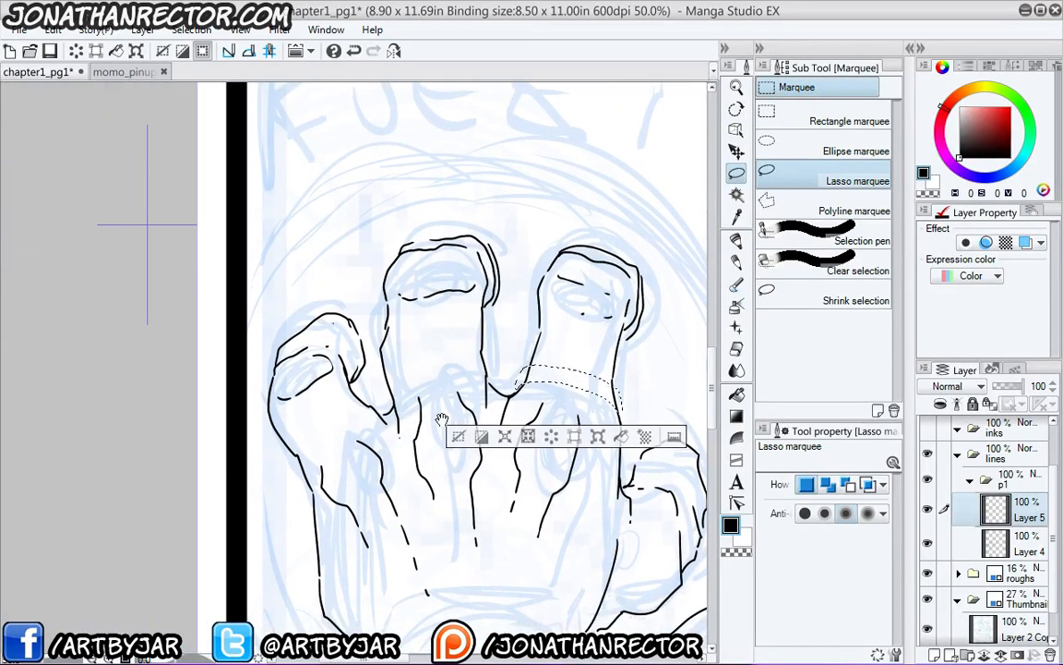
pyautogui.moveTo(492, 379)
pyautogui.mouseDown()
pyautogui.moveTo(421, 378)
pyautogui.moveTo(388, 401)
pyautogui.moveTo(387, 376)
pyautogui.moveTo(403, 365)
pyautogui.moveTo(490, 369)
pyautogui.mouseUp()
pyautogui.moveTo(386, 397); pyautogui.dragTo(492, 367)
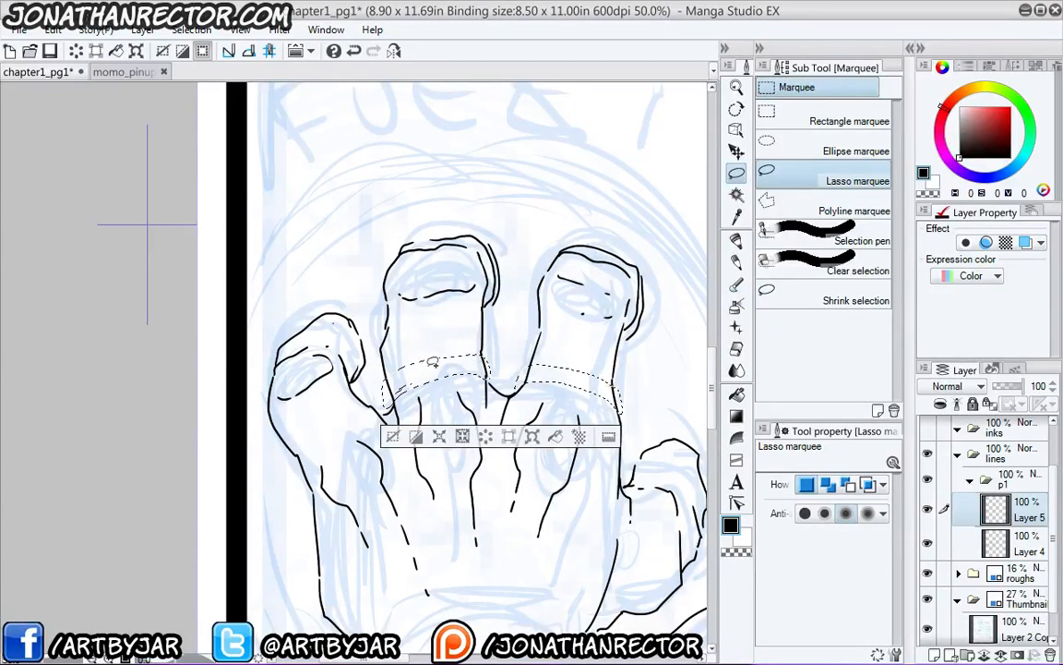
pyautogui.scroll(-2, 365, 321)
pyautogui.moveTo(364, 320)
pyautogui.mouseDown()
pyautogui.moveTo(312, 378)
pyautogui.moveTo(300, 401)
pyautogui.moveTo(299, 366)
pyautogui.moveTo(361, 309)
pyautogui.mouseUp()
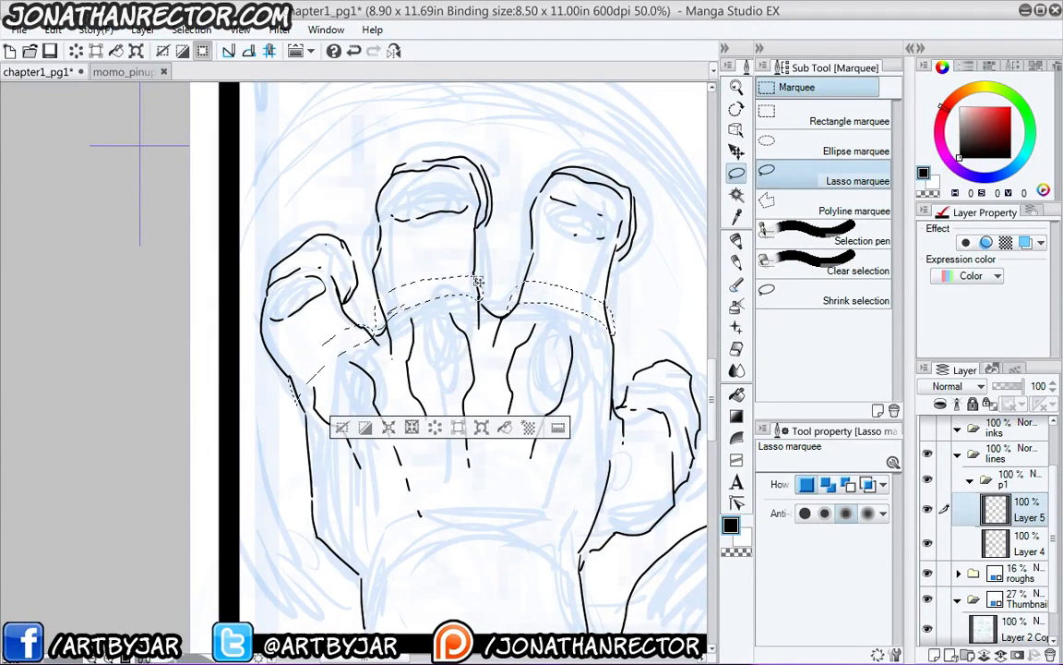
pyautogui.hotkey('alt', 'BackSpace')
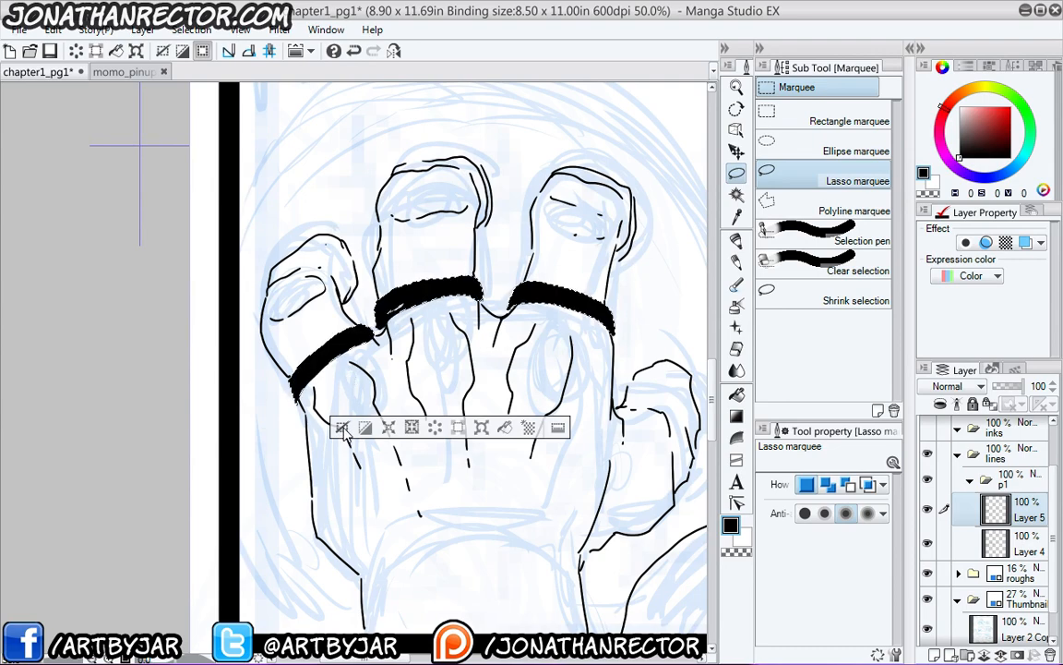
pyautogui.hotkey('ctrl', 'd')
# - Lasso a curved band across the wrist, fill it with black and clear the selection
pyautogui.press('p')
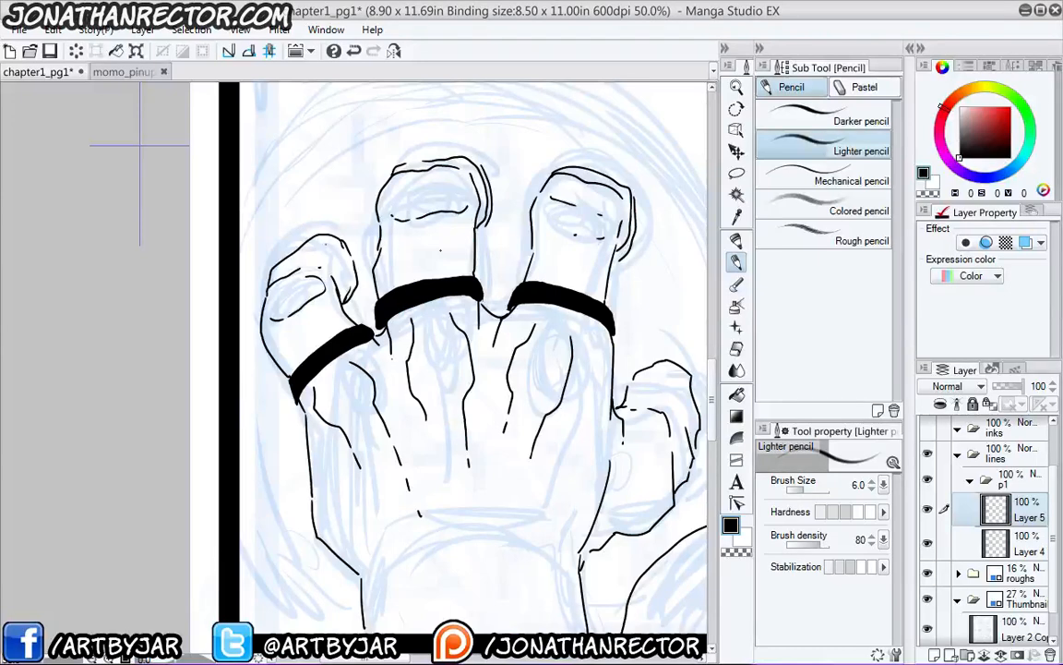
pyautogui.moveTo(471, 513); pyautogui.dragTo(457, 373)
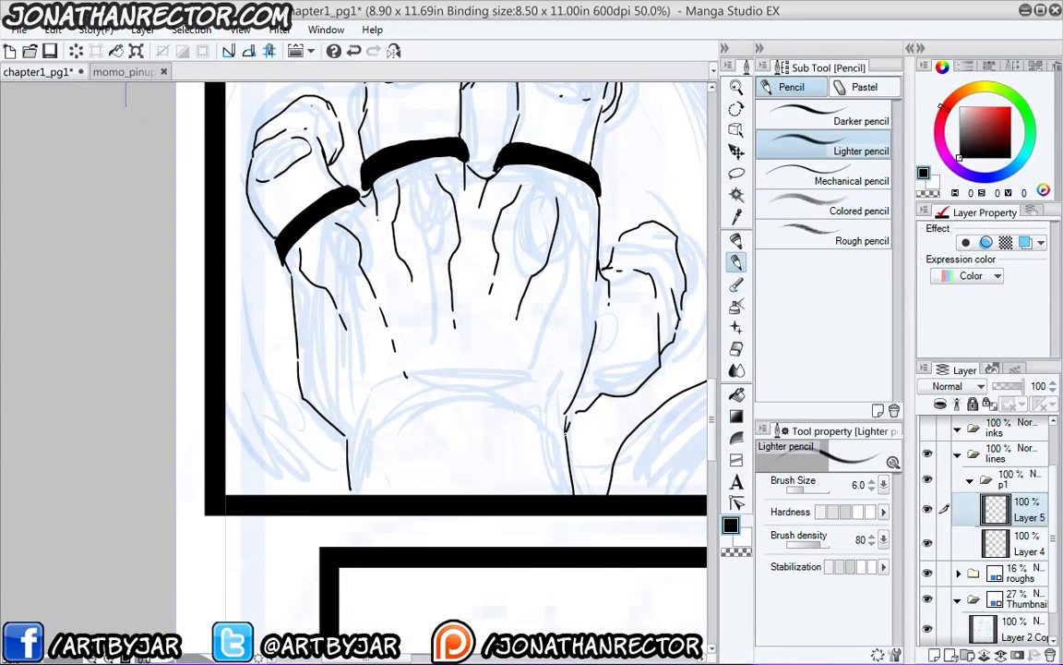
pyautogui.press('m')
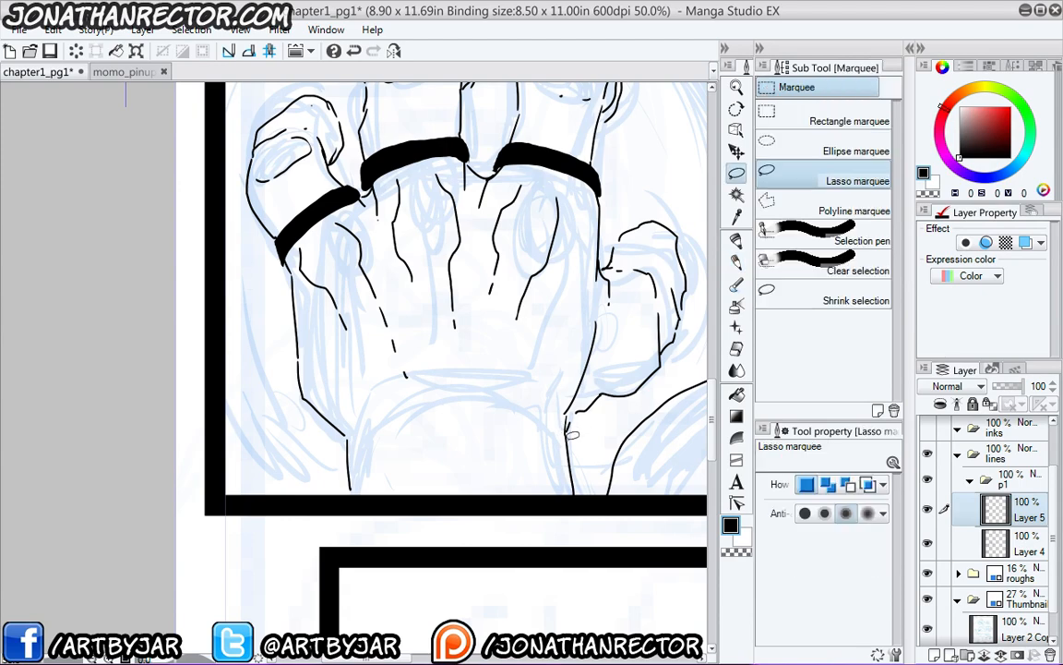
pyautogui.moveTo(573, 443)
pyautogui.mouseDown()
pyautogui.moveTo(451, 429)
pyautogui.moveTo(349, 466)
pyautogui.moveTo(346, 447)
pyautogui.moveTo(453, 415)
pyautogui.moveTo(540, 411)
pyautogui.moveTo(572, 427)
pyautogui.mouseUp()
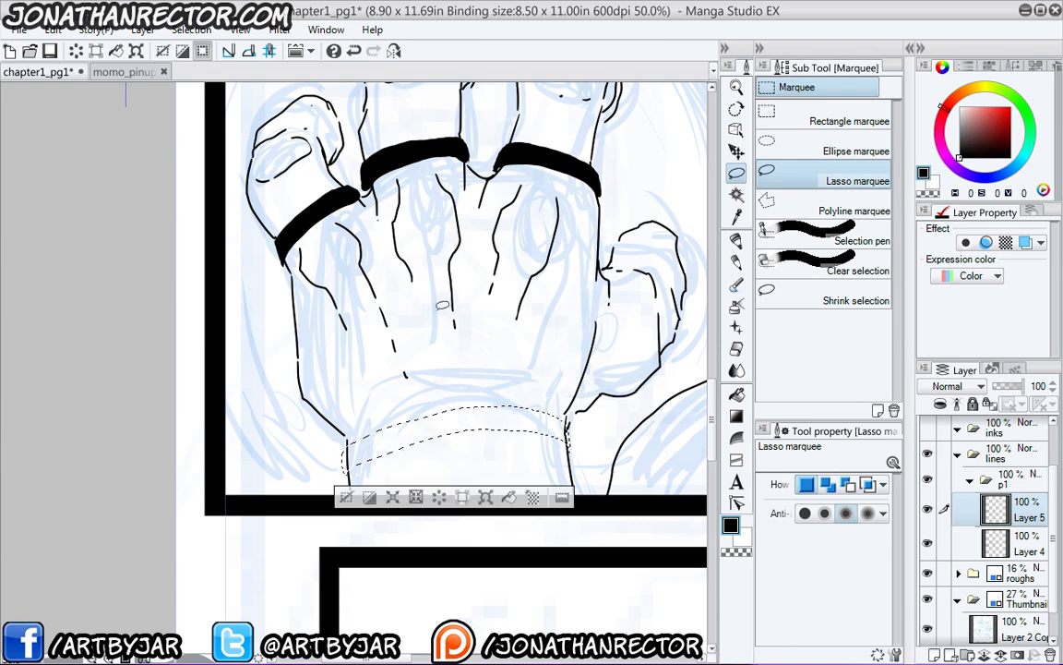
pyautogui.click(509, 497)
pyautogui.click(346, 496)
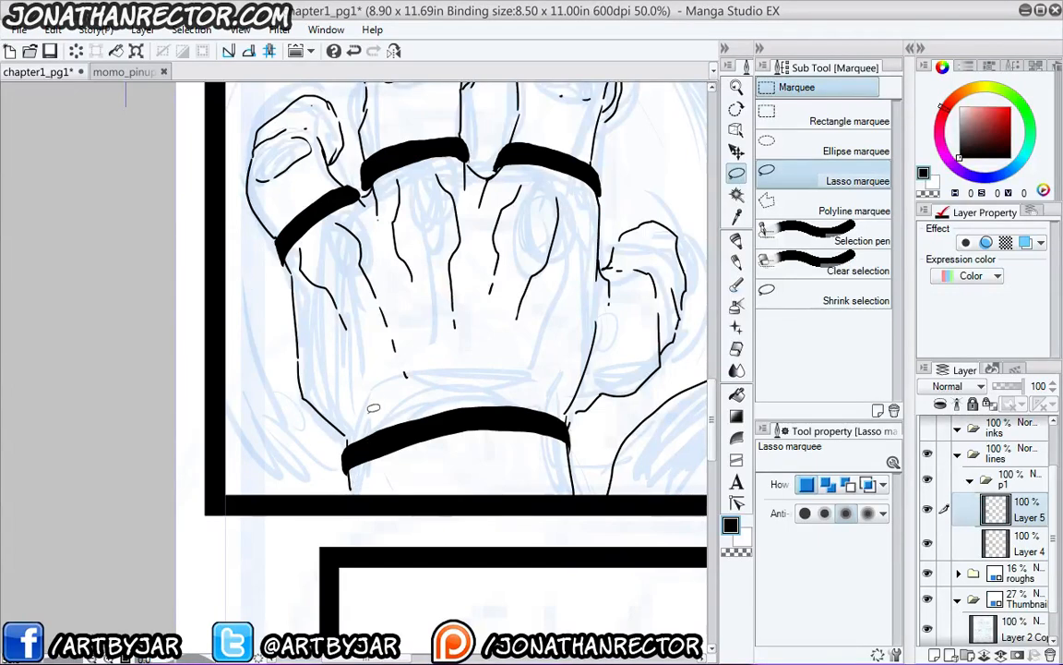
# - Turn the black finger and wrist bands into white shapes with thin black outlines, and return to the Dead Line 600dpi pen
pyautogui.hotkey('ctrl', 'z')
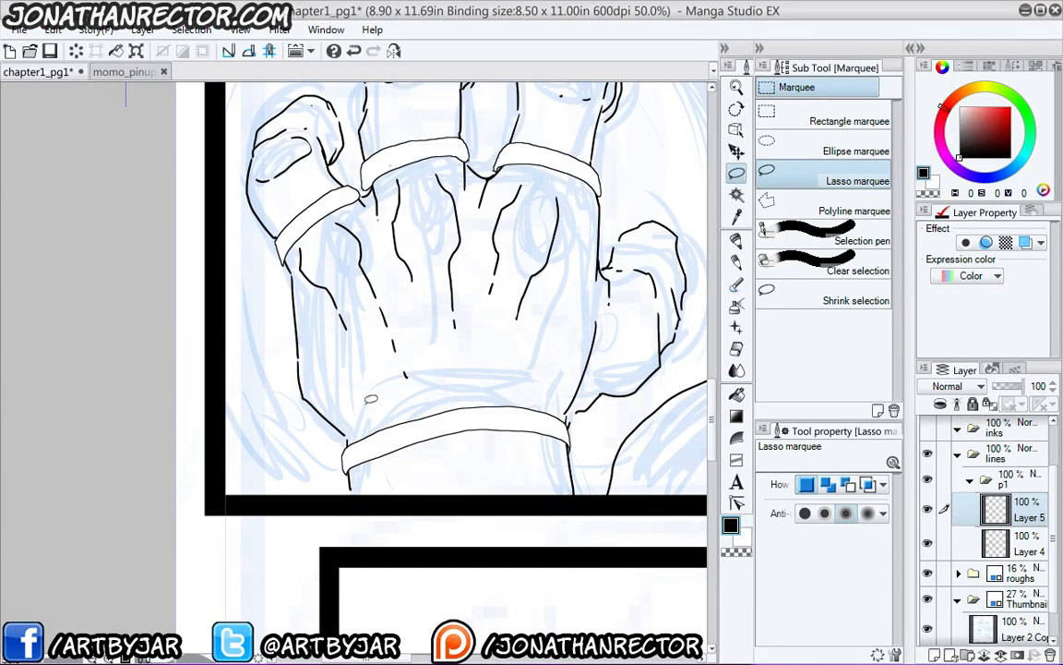
pyautogui.moveTo(373, 382); pyautogui.dragTo(389, 445)
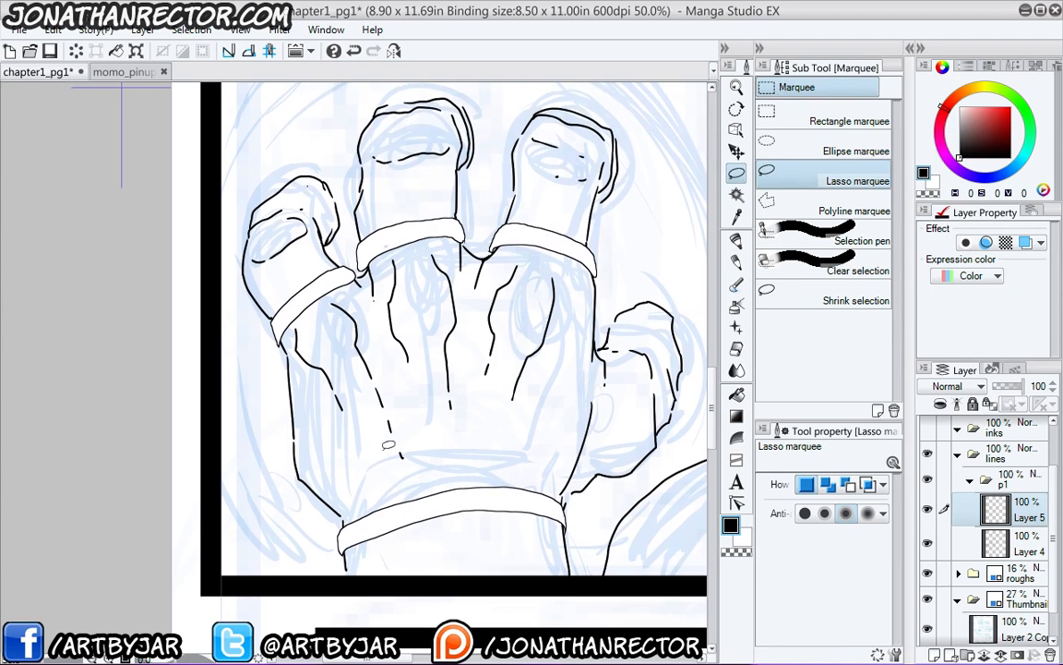
pyautogui.press('p')
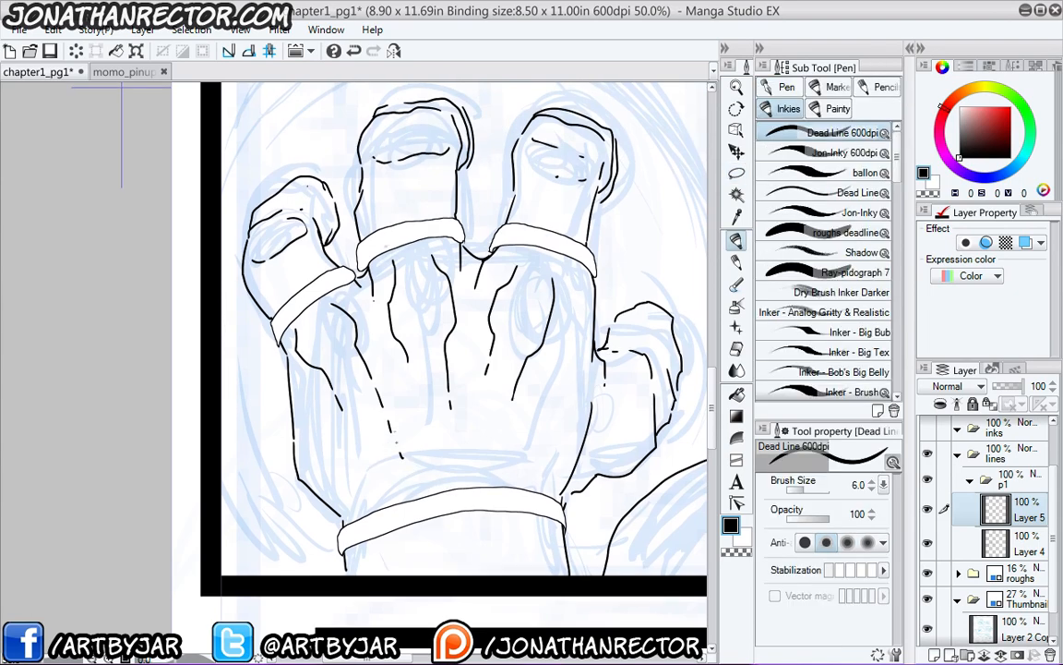
pyautogui.moveTo(374, 386); pyautogui.dragTo(386, 422)
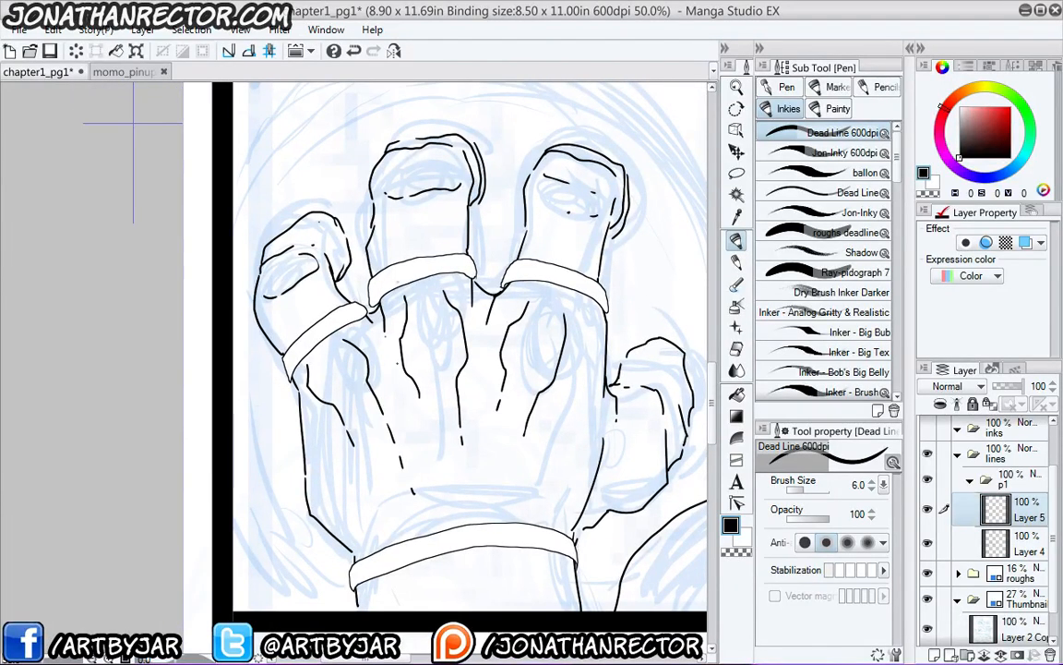
# - Create a new layer above Layer 5 and draw a broken inner line along the band of the finger nearest the thumb
pyautogui.hotkey('ctrl', 'shift', 'n')
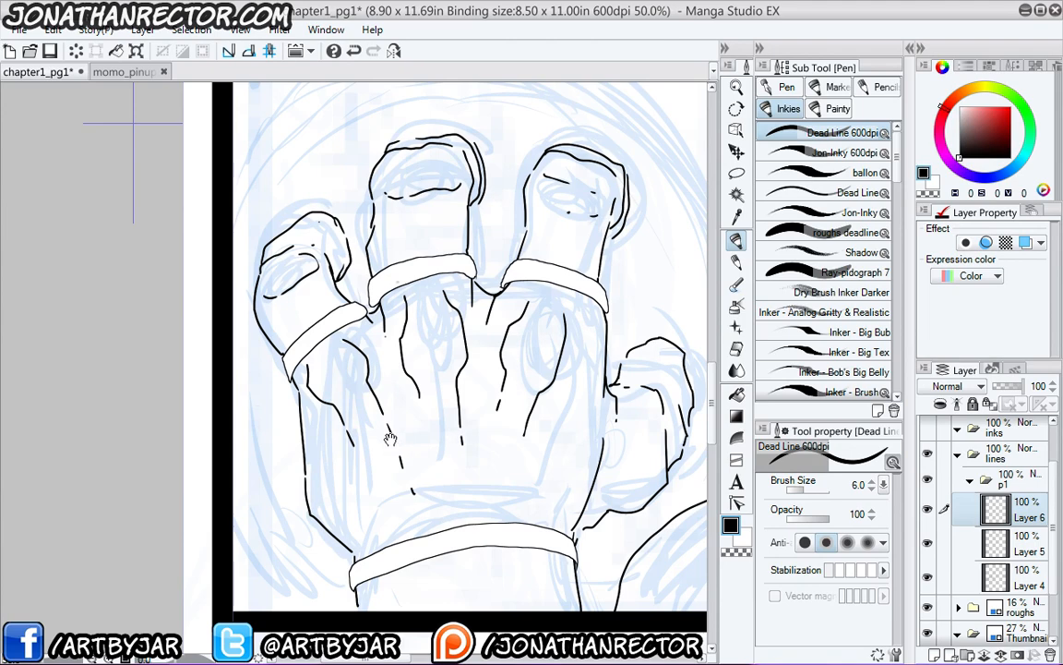
pyautogui.moveTo(390, 439); pyautogui.dragTo(393, 392)
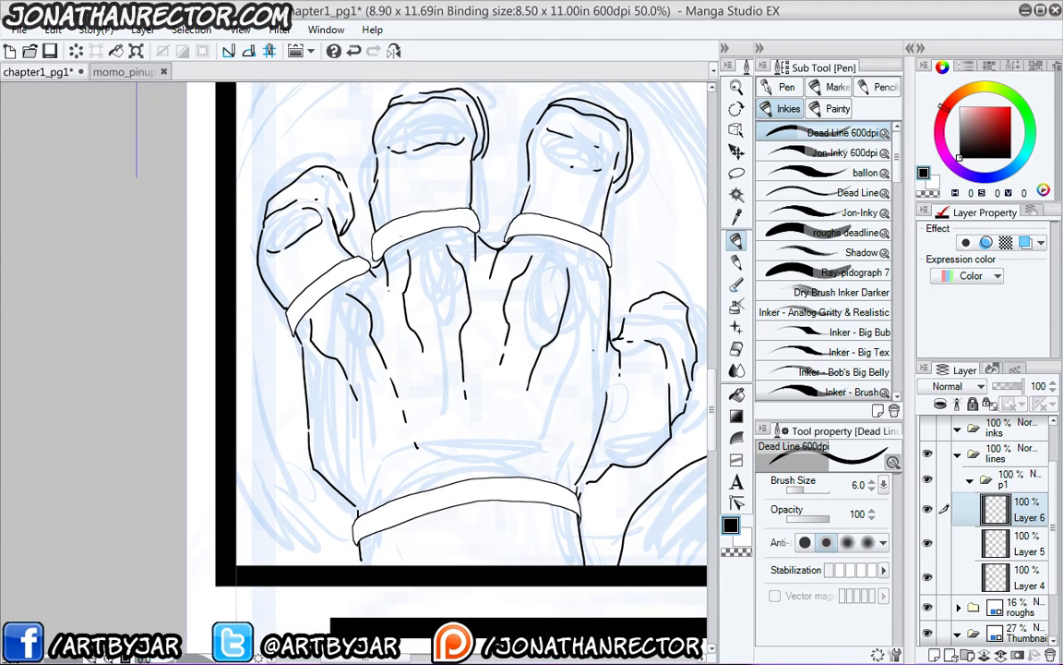
pyautogui.scroll(1, 594, 350)
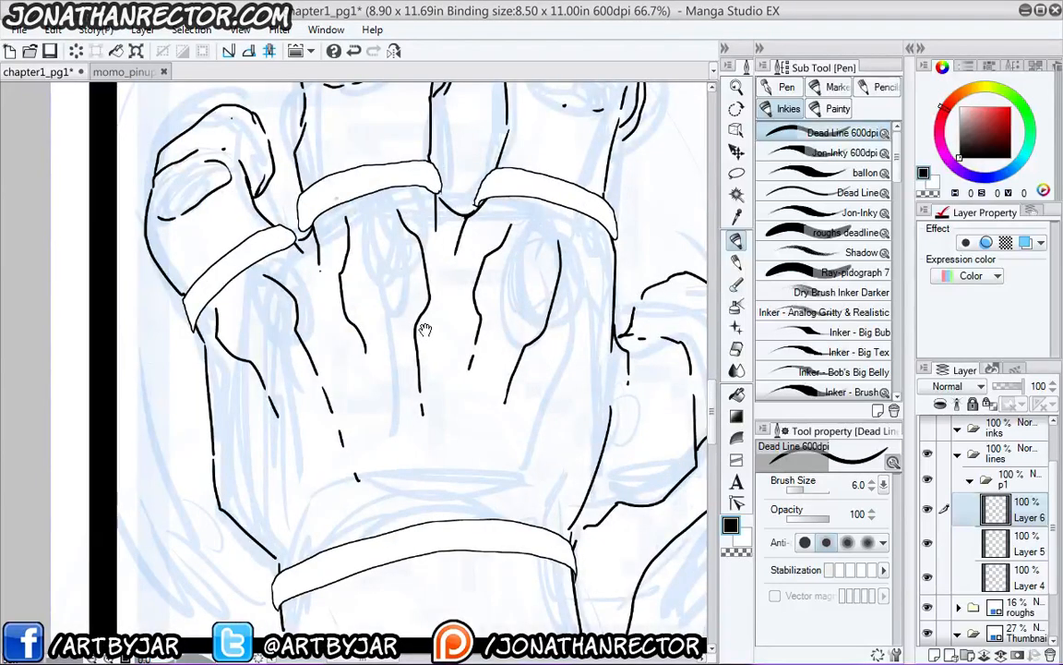
pyautogui.moveTo(425, 330); pyautogui.dragTo(430, 339)
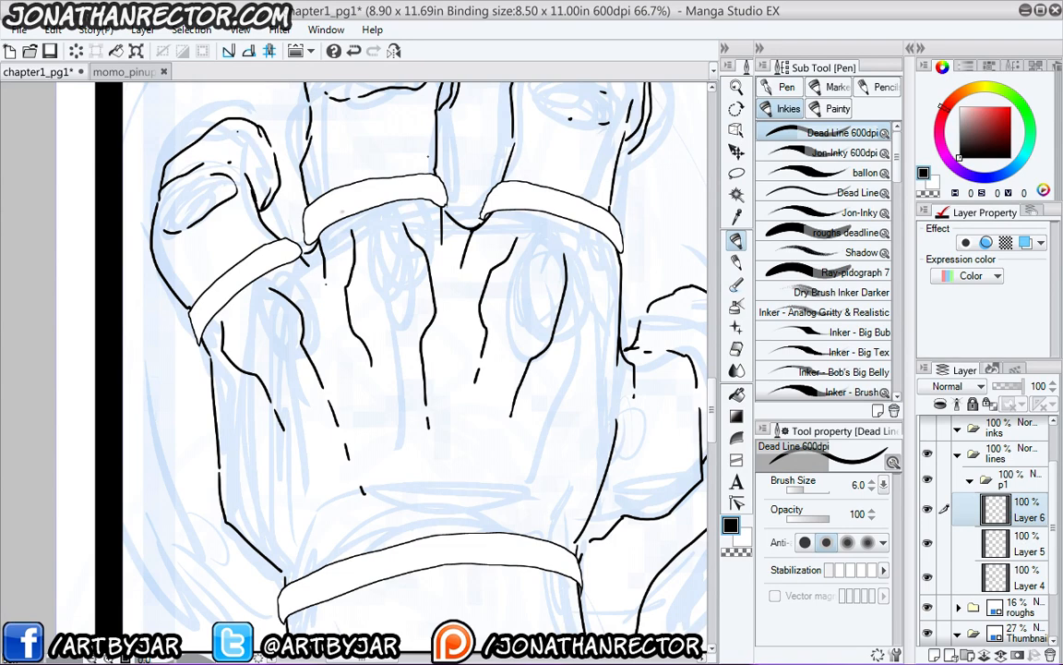
pyautogui.moveTo(398, 311); pyautogui.dragTo(392, 500)
pyautogui.scroll(1, 627, 250)
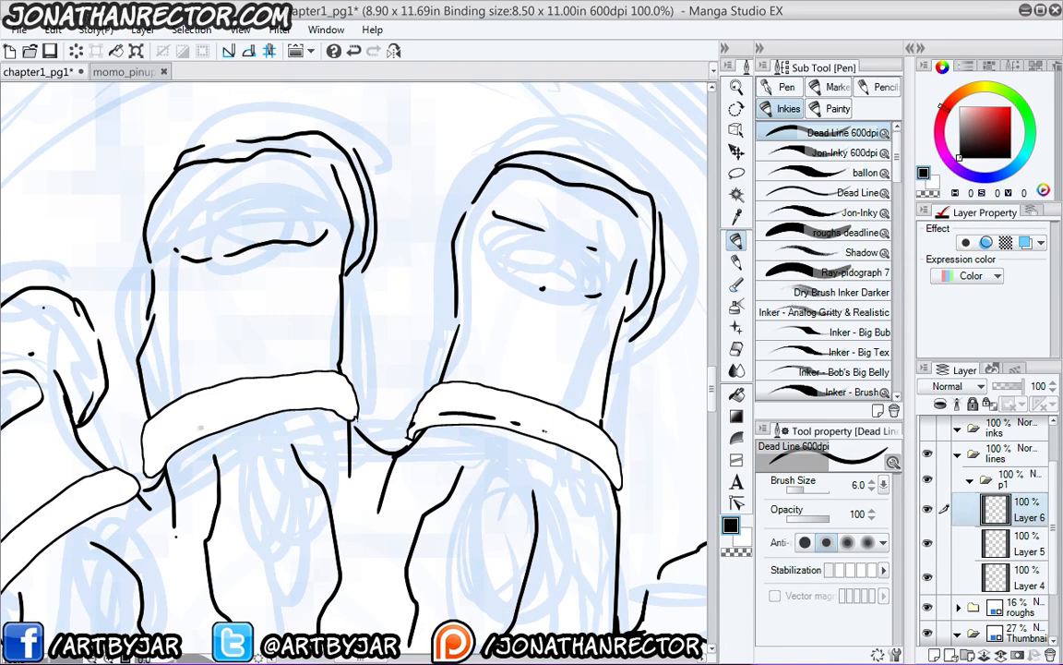
# - Draw a broken inner line along the middle finger's band, following its curve
pyautogui.moveTo(203, 393); pyautogui.dragTo(323, 328)
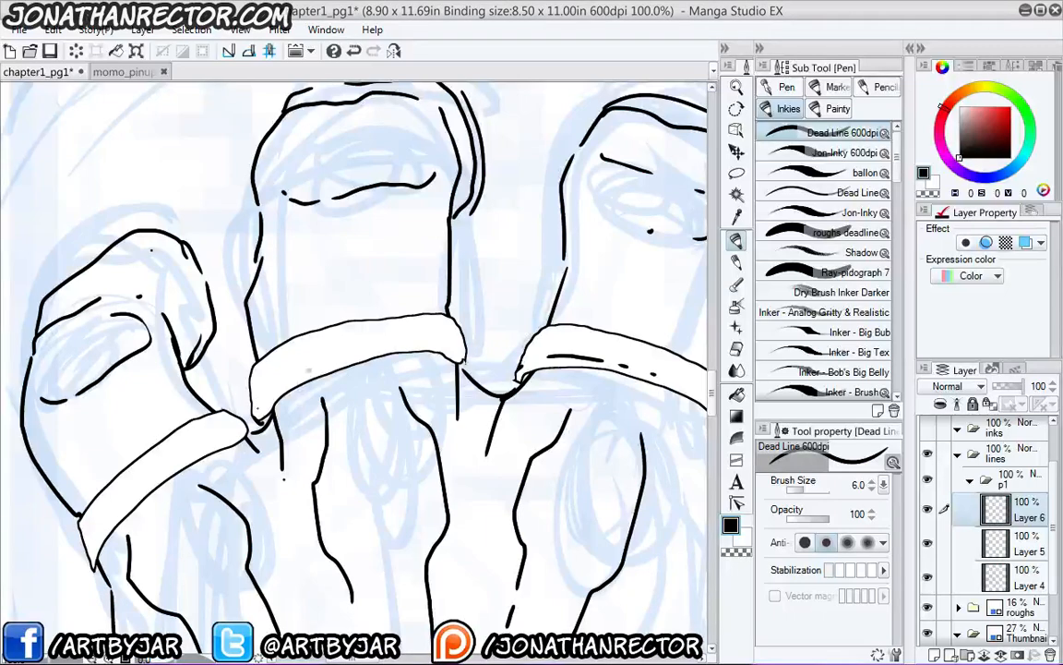
pyautogui.moveTo(261, 414); pyautogui.dragTo(282, 380)
pyautogui.moveTo(293, 374); pyautogui.dragTo(299, 371)
pyautogui.moveTo(400, 341); pyautogui.dragTo(435, 339)
pyautogui.moveTo(451, 345); pyautogui.dragTo(458, 349)
pyautogui.scroll(-1, 420, 358)
pyautogui.scroll(-1, 95, 142)
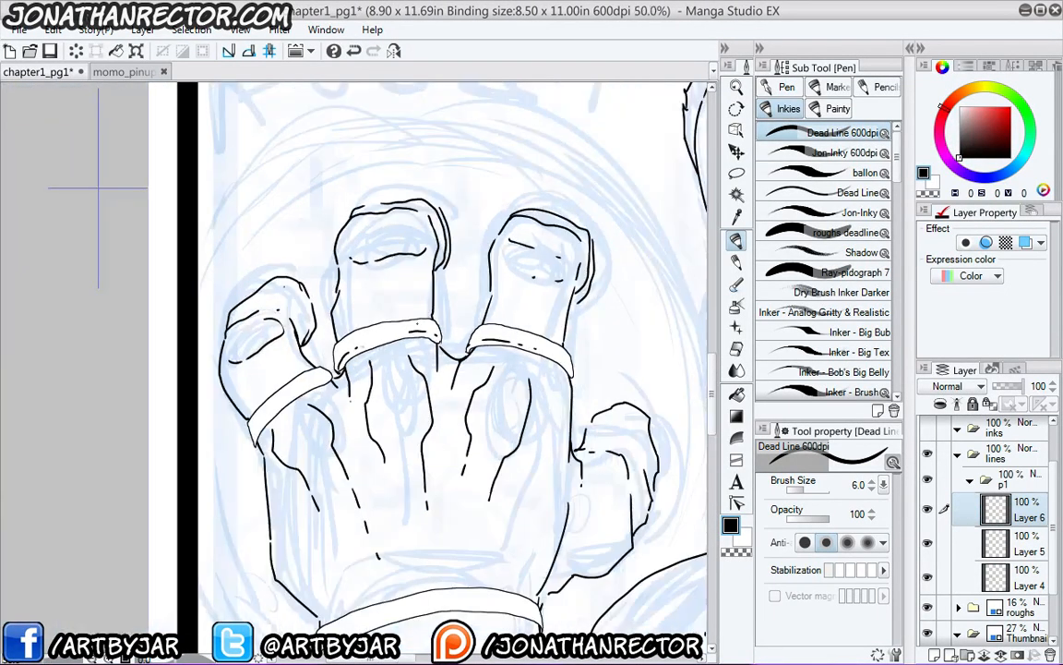
# - Examine the hand's glove bands up close and against the rest of the man's figure
pyautogui.moveTo(95, 143); pyautogui.dragTo(210, 163)
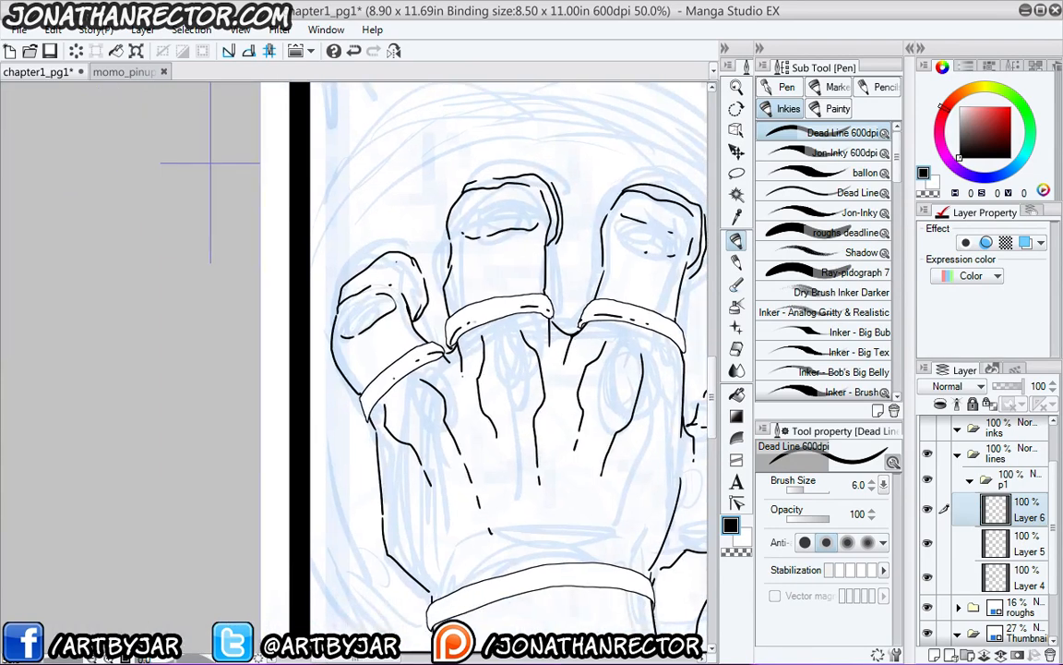
pyautogui.moveTo(417, 497); pyautogui.dragTo(322, 383)
pyautogui.moveTo(410, 414); pyautogui.dragTo(316, 455)
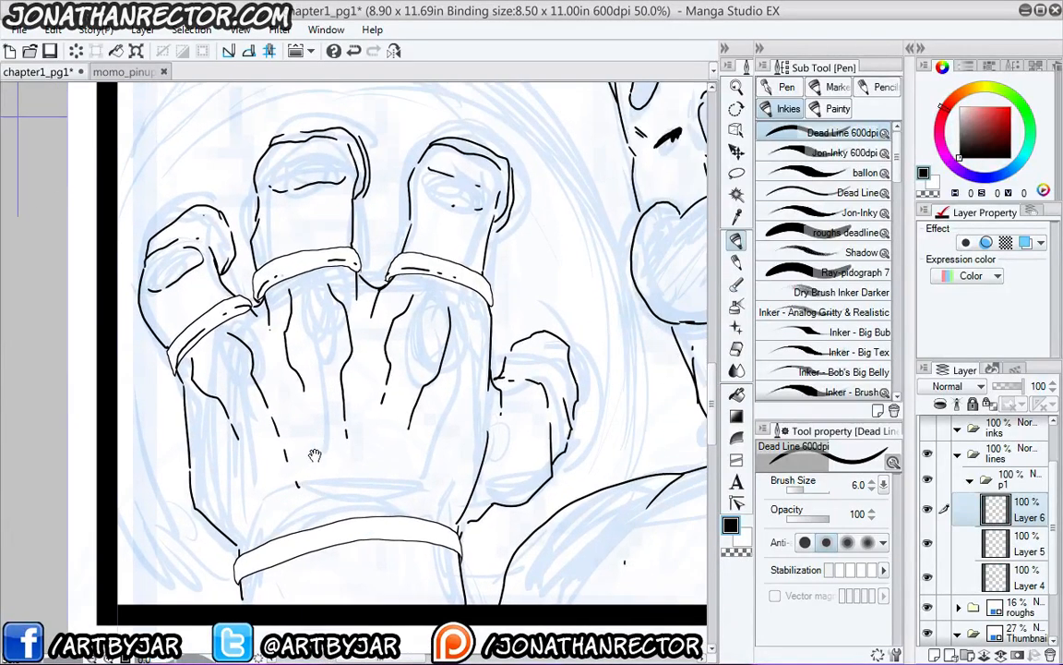
pyautogui.moveTo(366, 337); pyautogui.dragTo(290, 499)
pyautogui.moveTo(233, 375); pyautogui.dragTo(247, 278)
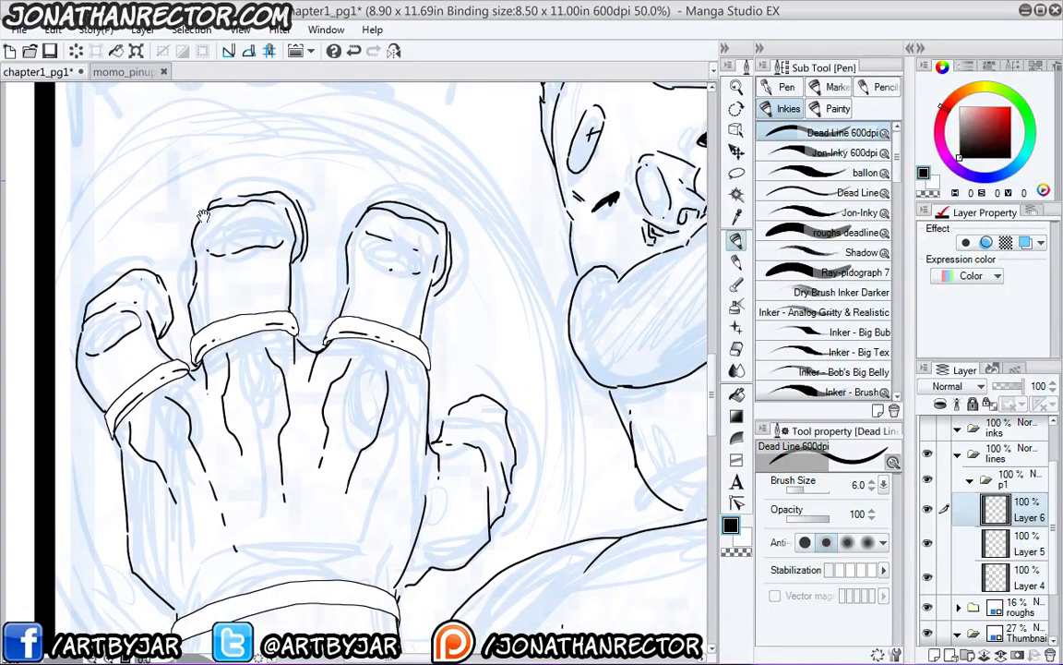
pyautogui.scroll(-2, 198, 213)
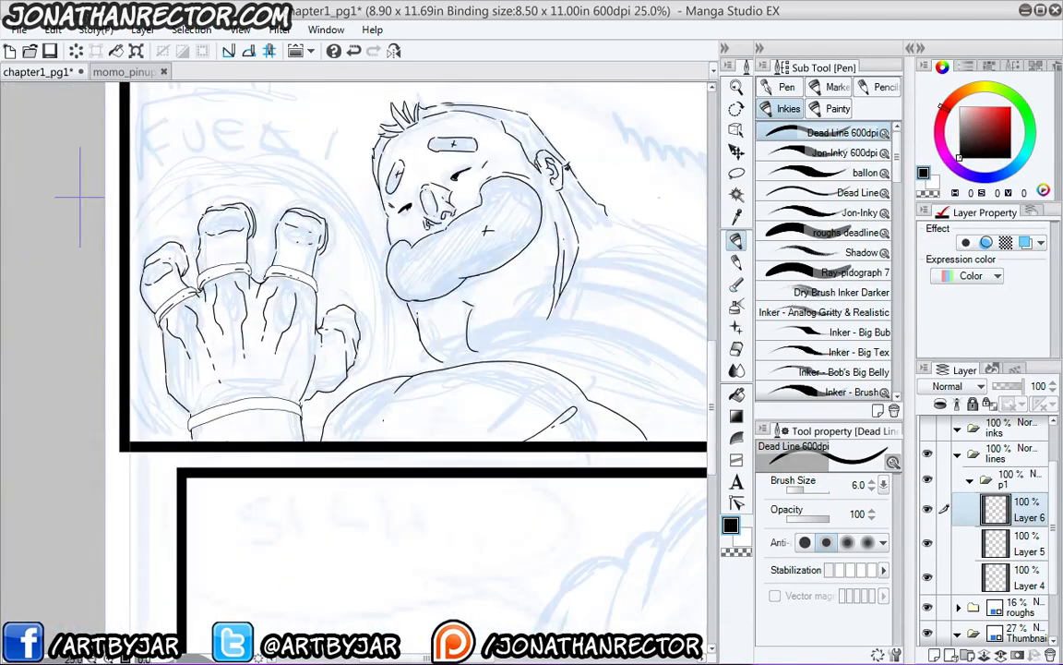
pyautogui.scroll(1, 487, 231)
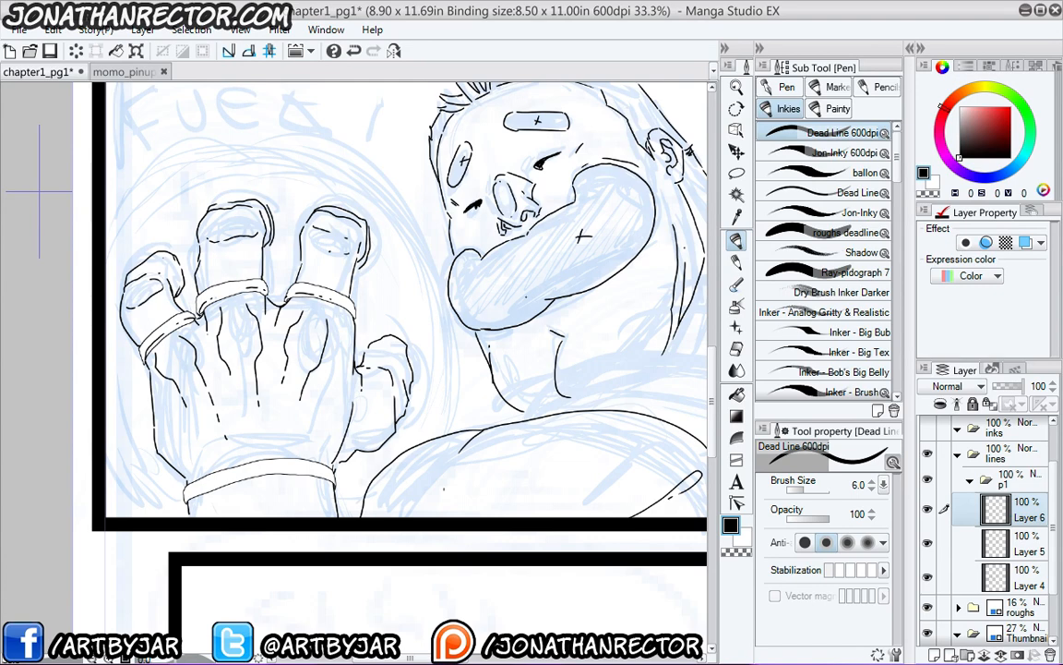
# - Create a new layer above Layer 6 and draw a long arched line from the neck over the back of the near shoulder
pyautogui.moveTo(423, 351); pyautogui.dragTo(260, 342)
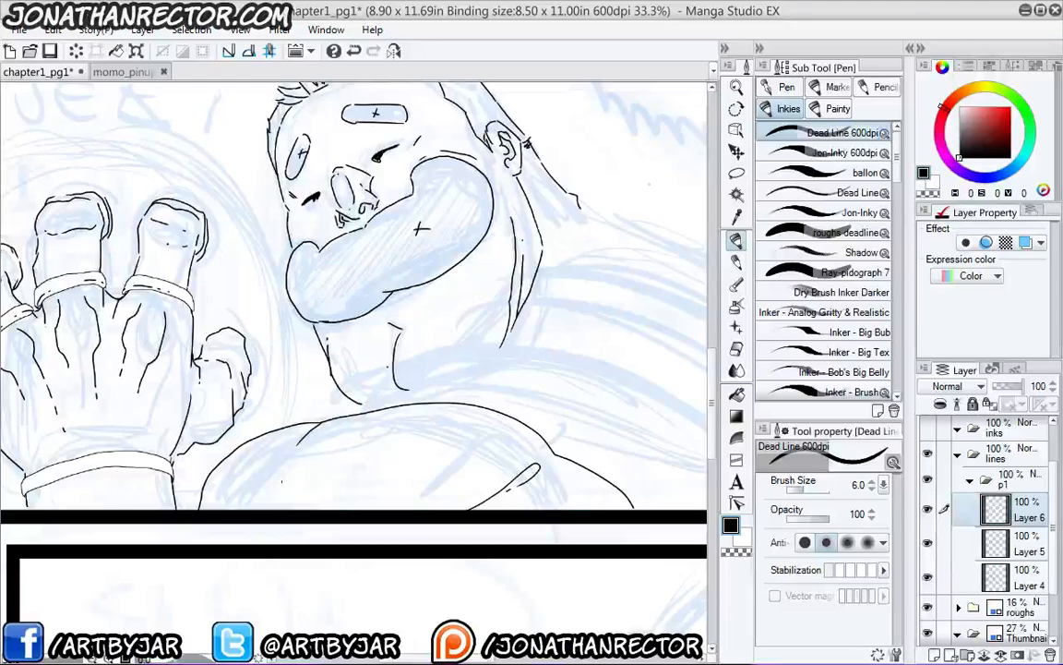
pyautogui.hotkey('ctrl', 'shift', 'n')
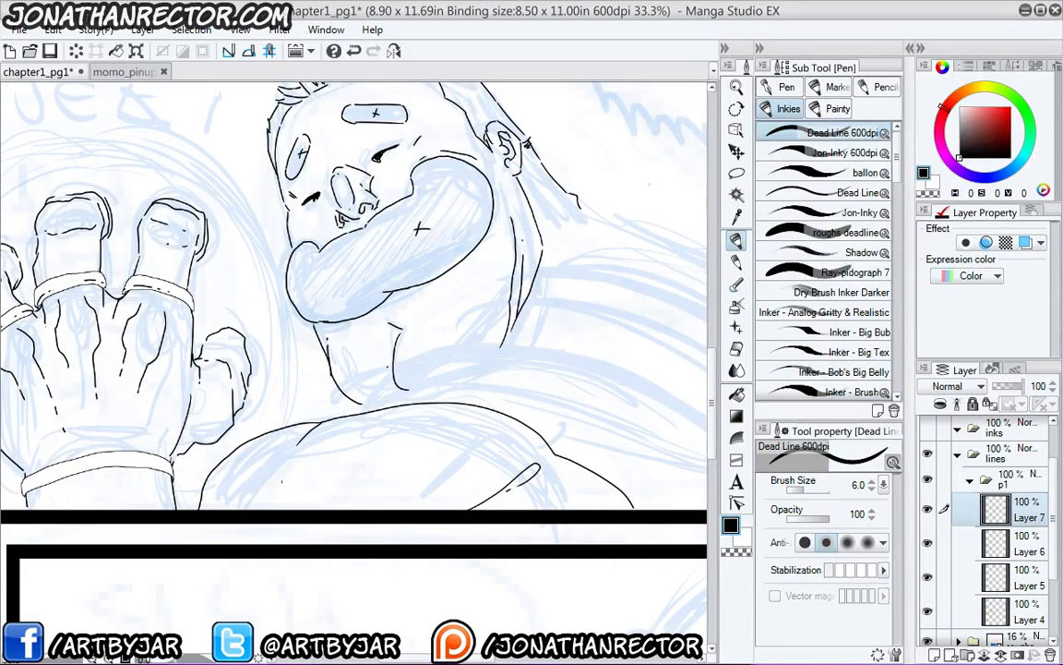
pyautogui.moveTo(279, 415); pyautogui.dragTo(166, 450)
pyautogui.moveTo(222, 413)
pyautogui.mouseDown()
pyautogui.moveTo(171, 422)
pyautogui.moveTo(170, 460)
pyautogui.moveTo(125, 446)
pyautogui.moveTo(183, 400)
pyautogui.moveTo(274, 381)
pyautogui.moveTo(374, 396)
pyautogui.moveTo(488, 438)
pyautogui.moveTo(535, 498)
pyautogui.mouseUp()
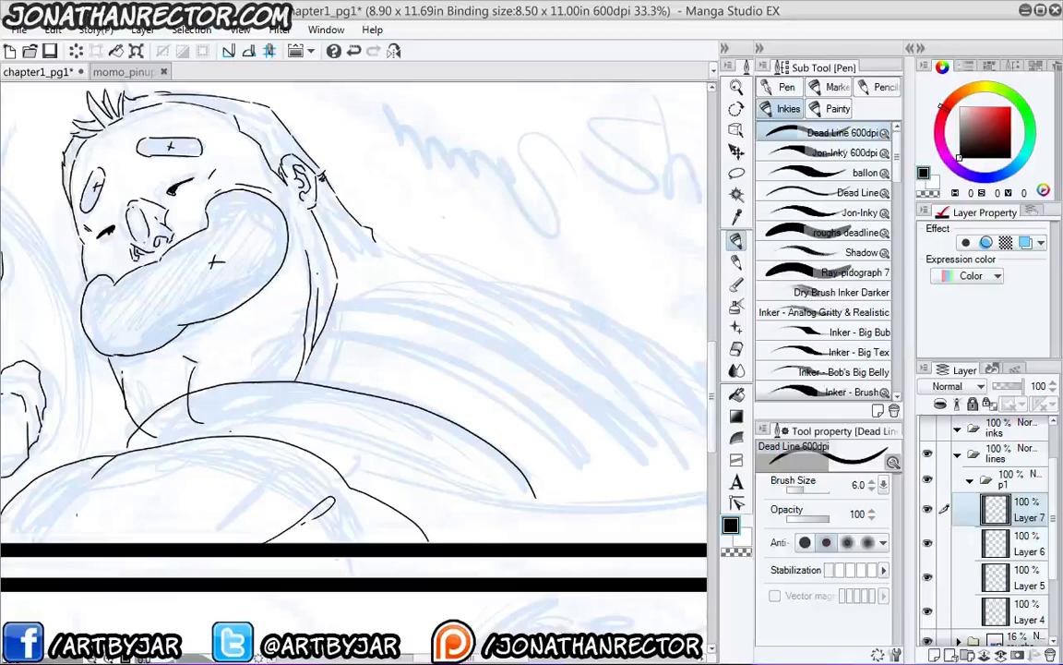
# - Hide the palettes and draw three more long arched lines behind the first one, following the rough back segments
pyautogui.moveTo(217, 394)
pyautogui.mouseDown()
pyautogui.moveTo(259, 398)
pyautogui.moveTo(283, 433)
pyautogui.moveTo(253, 472)
pyautogui.moveTo(185, 472)
pyautogui.mouseUp()
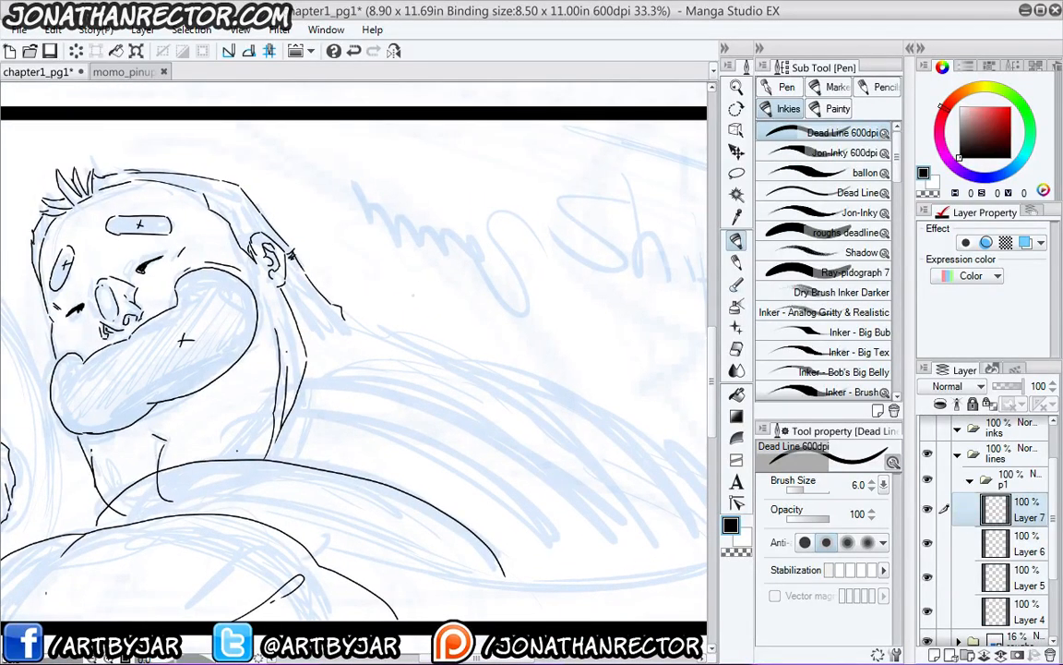
pyautogui.moveTo(185, 341); pyautogui.dragTo(139, 325)
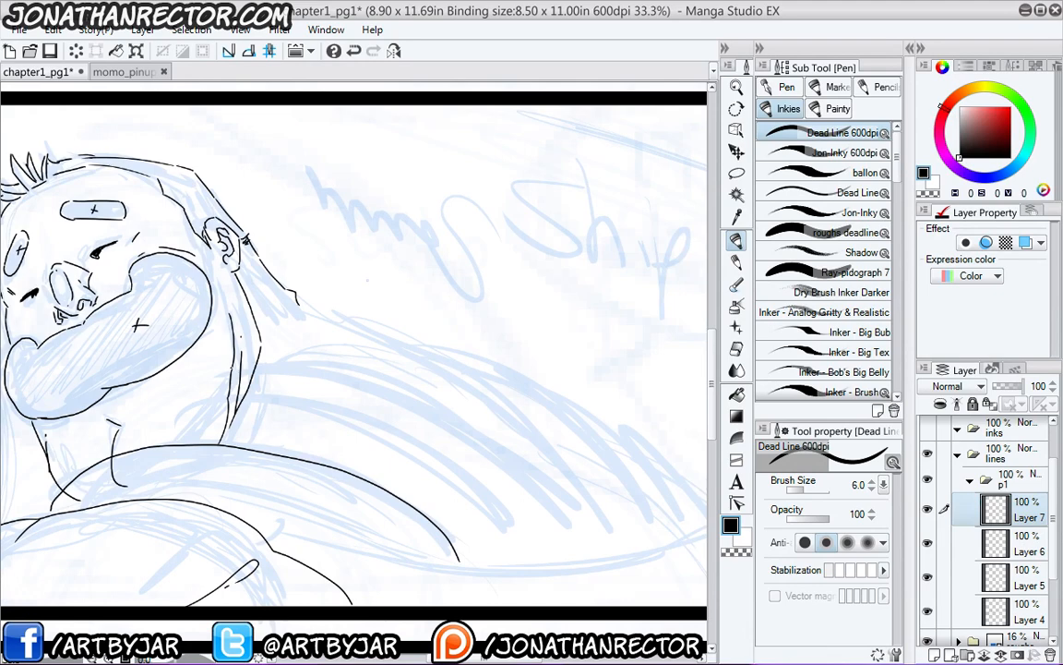
pyautogui.press('Tab')
pyautogui.scroll(-1, 499, 332)
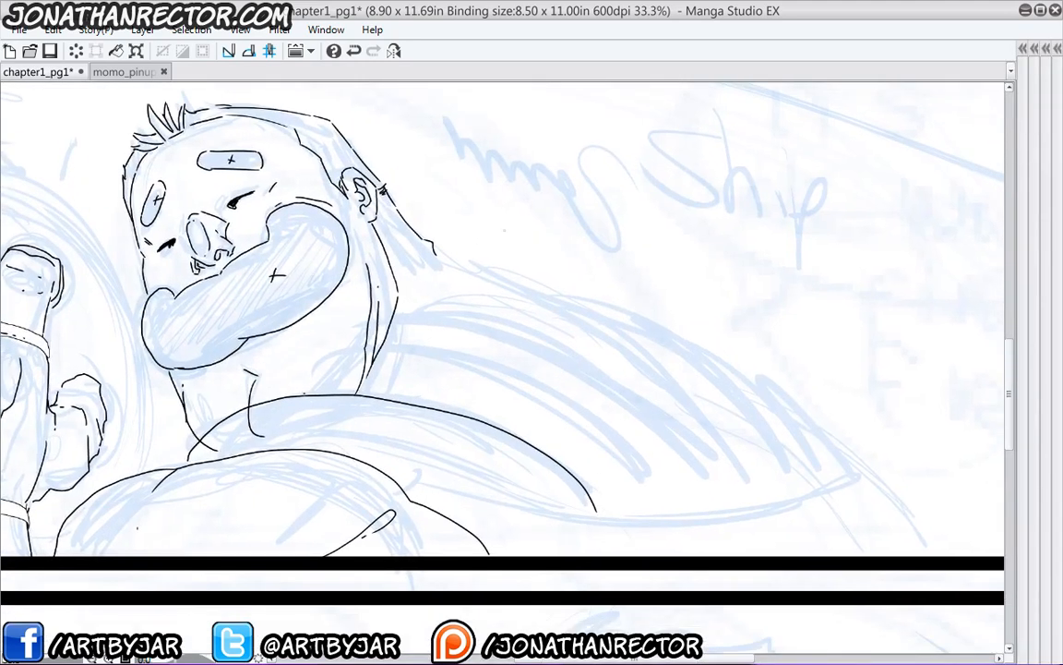
pyautogui.moveTo(305, 390)
pyautogui.mouseDown()
pyautogui.moveTo(341, 364)
pyautogui.moveTo(439, 361)
pyautogui.moveTo(706, 496)
pyautogui.mouseUp()
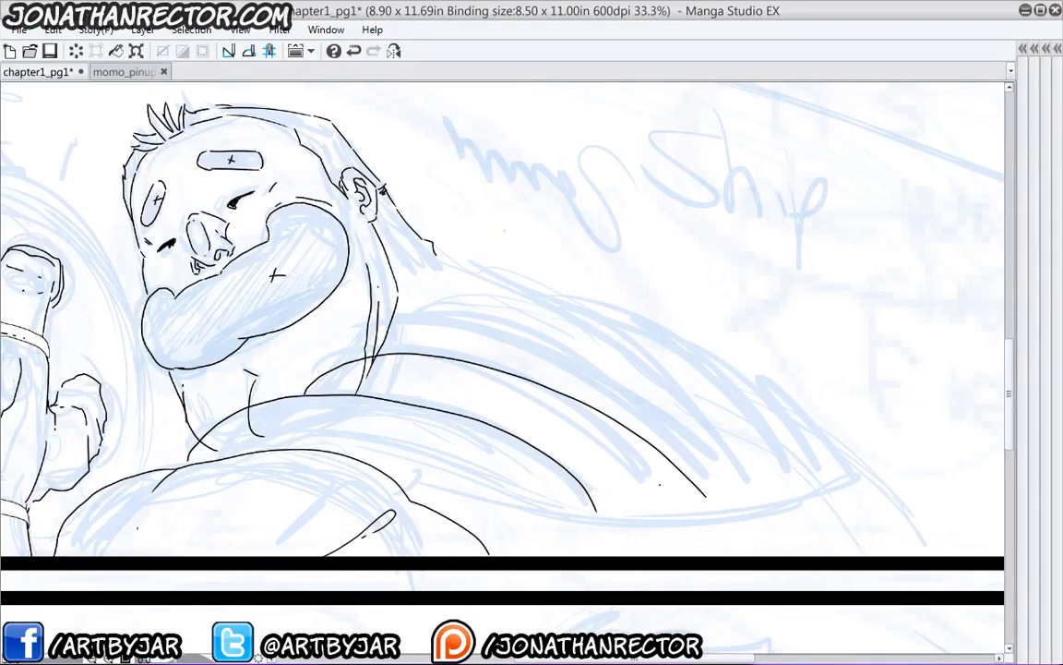
pyautogui.moveTo(354, 358)
pyautogui.mouseDown()
pyautogui.moveTo(397, 331)
pyautogui.moveTo(554, 347)
pyautogui.moveTo(769, 499)
pyautogui.mouseUp()
pyautogui.moveTo(392, 323)
pyautogui.mouseDown()
pyautogui.moveTo(434, 307)
pyautogui.moveTo(665, 393)
pyautogui.moveTo(831, 540)
pyautogui.mouseUp()
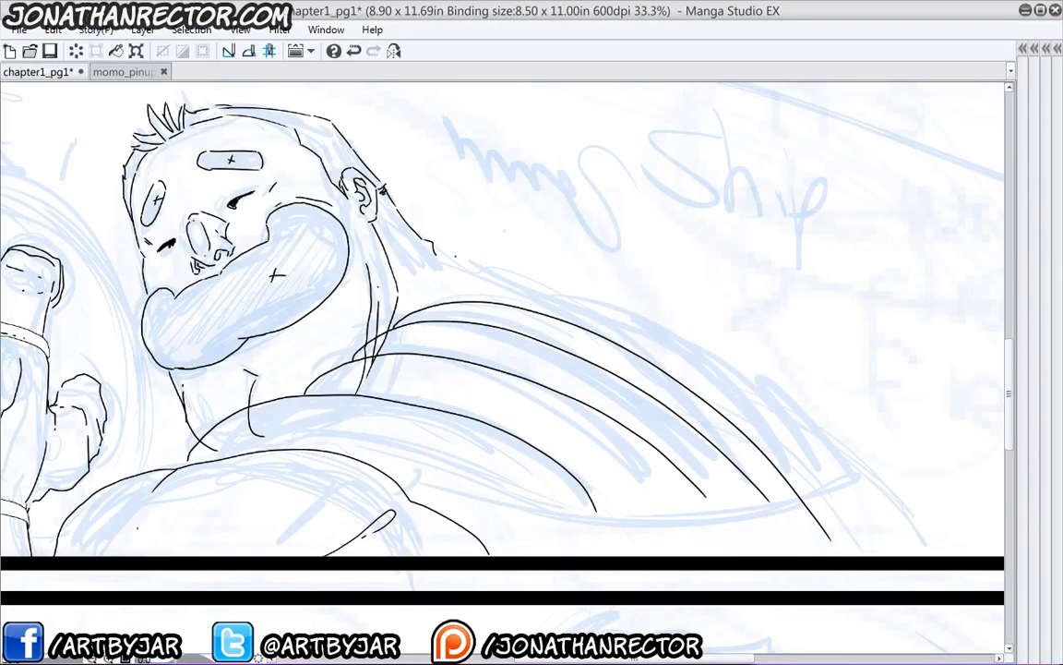
# - Draw four more closely spaced arched lines toward the far edge of the back, completing the overlapping segments
pyautogui.moveTo(397, 318); pyautogui.dragTo(272, 342)
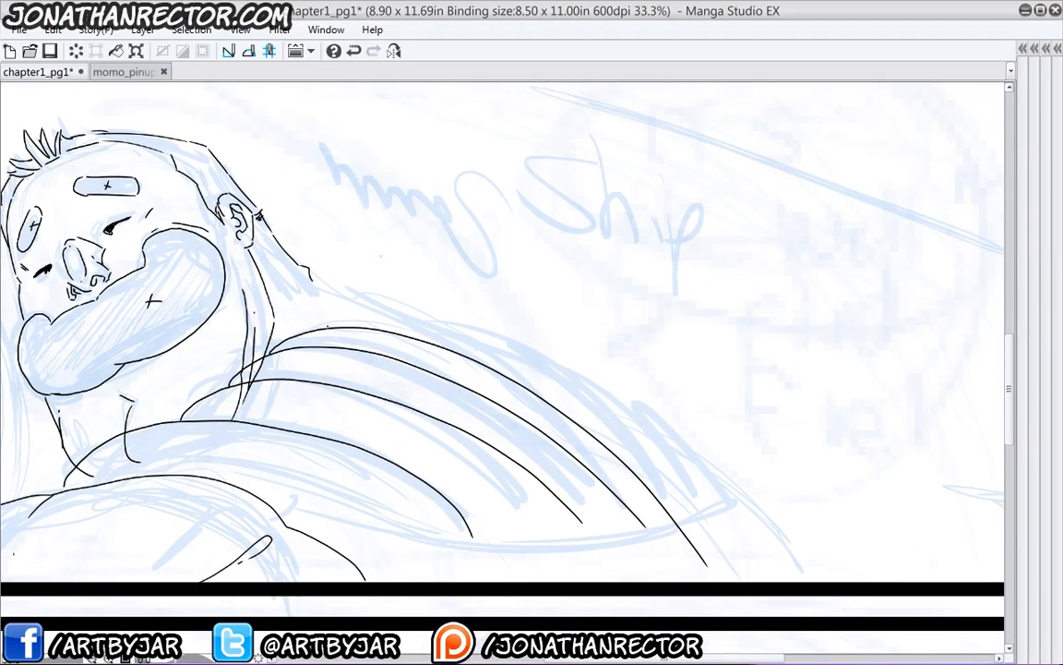
pyautogui.moveTo(329, 319)
pyautogui.mouseDown()
pyautogui.moveTo(379, 312)
pyautogui.moveTo(467, 333)
pyautogui.moveTo(633, 441)
pyautogui.moveTo(738, 565)
pyautogui.mouseUp()
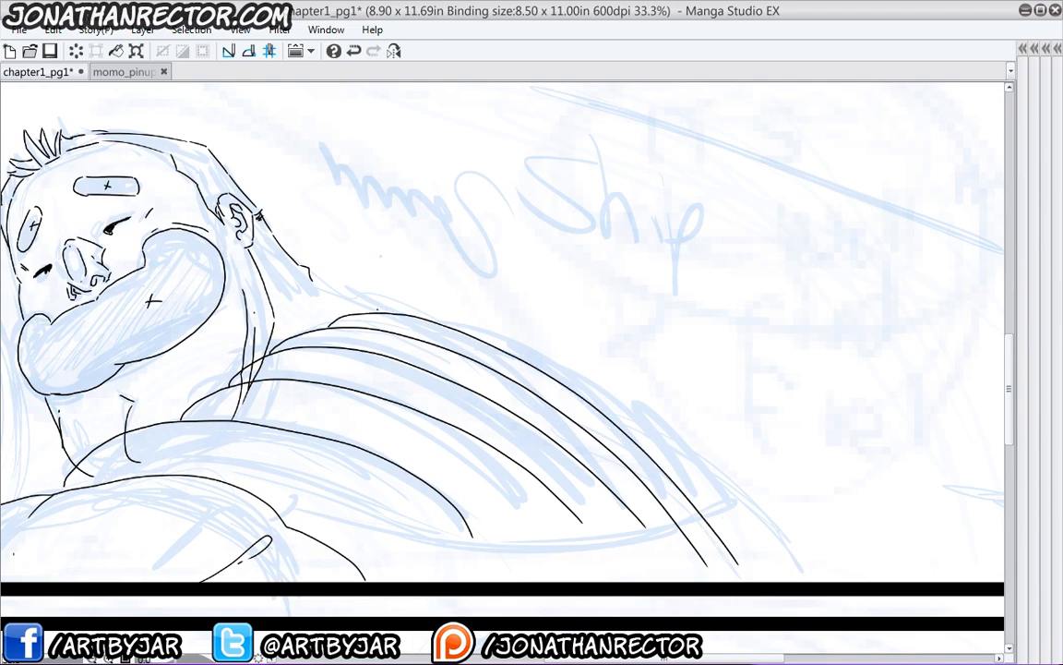
pyautogui.moveTo(372, 309)
pyautogui.mouseDown()
pyautogui.moveTo(509, 340)
pyautogui.moveTo(759, 539)
pyautogui.mouseUp()
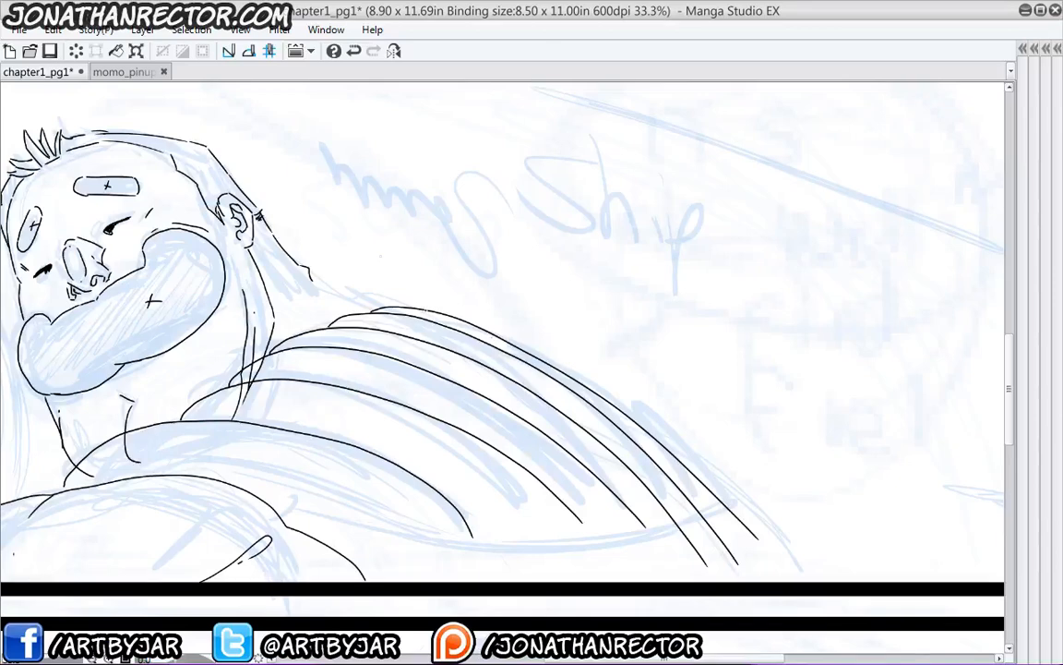
pyautogui.moveTo(397, 310)
pyautogui.mouseDown()
pyautogui.moveTo(640, 411)
pyautogui.moveTo(798, 547)
pyautogui.mouseUp()
pyautogui.moveTo(478, 308); pyautogui.dragTo(844, 555)
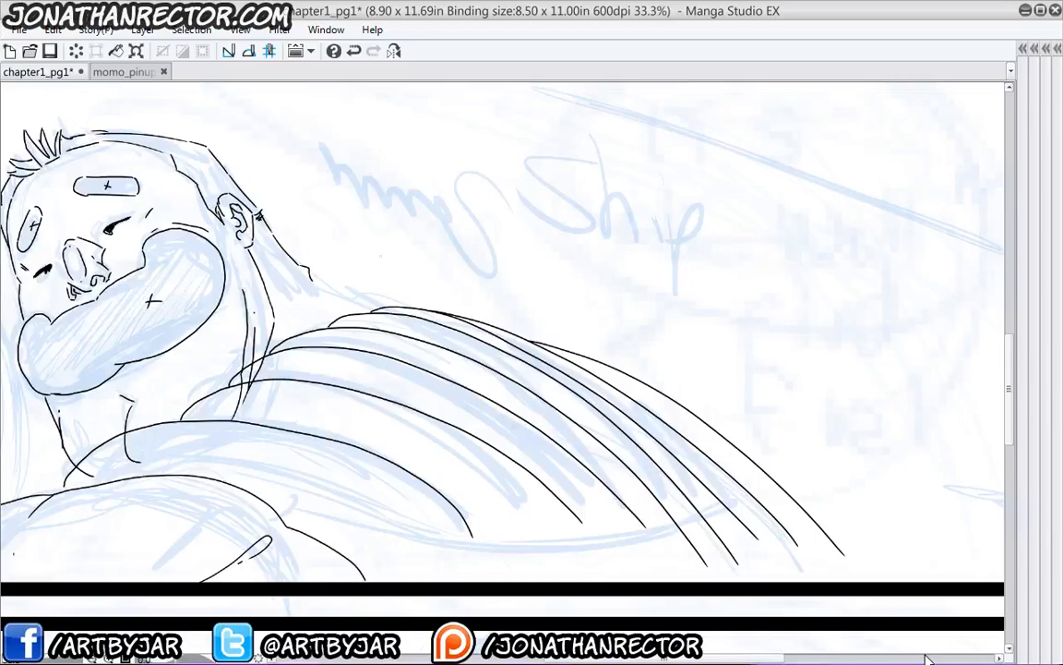
# - Close the lower ends of the three nearest back segments with rounded curves
pyautogui.moveTo(262, 400); pyautogui.dragTo(467, 372)
pyautogui.moveTo(377, 417); pyautogui.dragTo(234, 334)
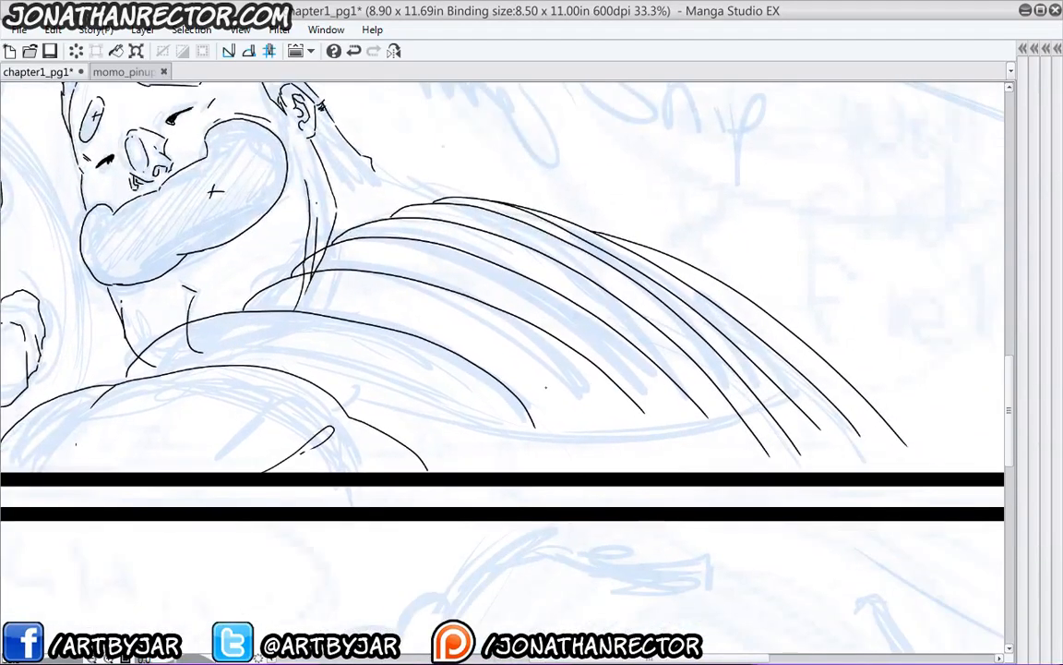
pyautogui.moveTo(533, 427); pyautogui.dragTo(528, 471)
pyautogui.moveTo(646, 414)
pyautogui.mouseDown()
pyautogui.moveTo(649, 444)
pyautogui.moveTo(575, 474)
pyautogui.mouseUp()
pyautogui.moveTo(708, 414)
pyautogui.mouseDown()
pyautogui.moveTo(679, 463)
pyautogui.moveTo(637, 462)
pyautogui.mouseUp()
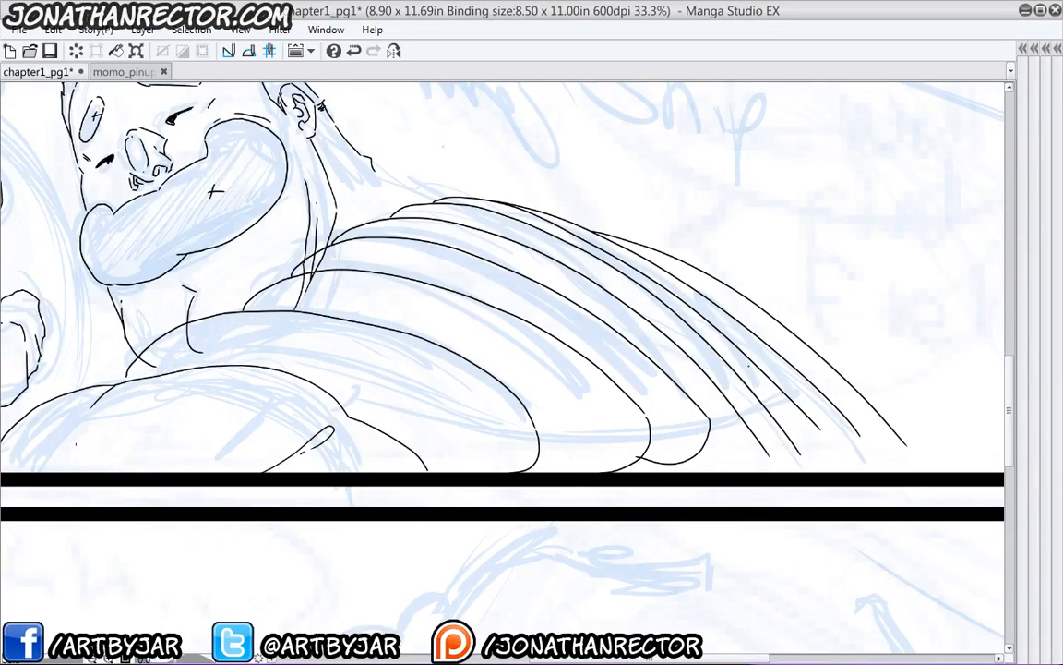
# - Close the lower ends of the remaining narrow back segments with small rounded curves, undoing and redrawing strokes that miss
pyautogui.moveTo(738, 407)
pyautogui.mouseDown()
pyautogui.moveTo(743, 436)
pyautogui.moveTo(699, 457)
pyautogui.mouseUp()
pyautogui.hotkey('ctrl', 'z')
pyautogui.moveTo(744, 421)
pyautogui.mouseDown()
pyautogui.moveTo(740, 439)
pyautogui.moveTo(702, 449)
pyautogui.mouseUp()
pyautogui.moveTo(780, 426); pyautogui.dragTo(762, 440)
pyautogui.hotkey('ctrl', 'z')
pyautogui.moveTo(811, 422); pyautogui.dragTo(744, 425)
pyautogui.moveTo(825, 395)
pyautogui.mouseDown()
pyautogui.moveTo(814, 426)
pyautogui.moveTo(844, 406)
pyautogui.moveTo(834, 412)
pyautogui.mouseUp()
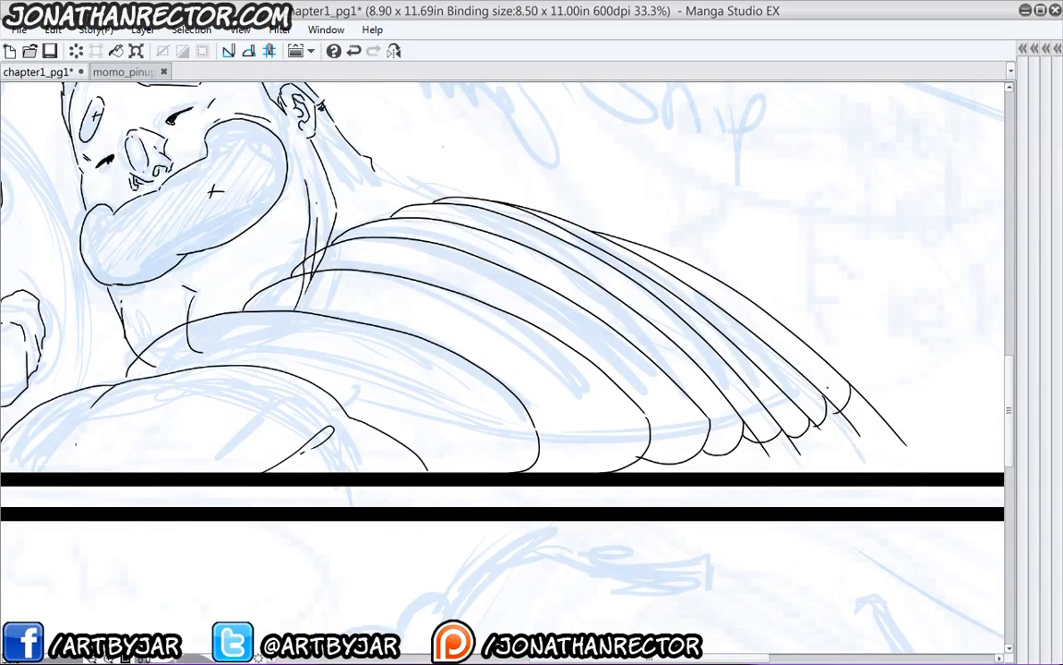
# - Show the palettes again, add a new layer above Layer 7, and return to Layer 7 after checking its contents
pyautogui.press('Tab')
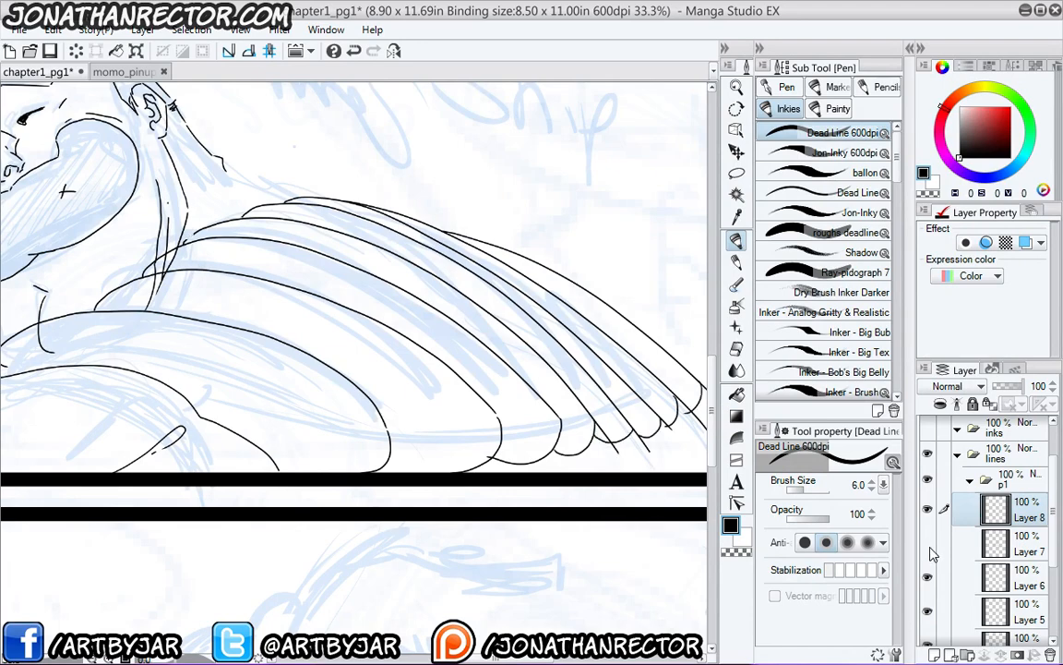
pyautogui.click(928, 543)
pyautogui.click(928, 546)
pyautogui.click(1019, 548)
pyautogui.moveTo(582, 475); pyautogui.dragTo(482, 469)
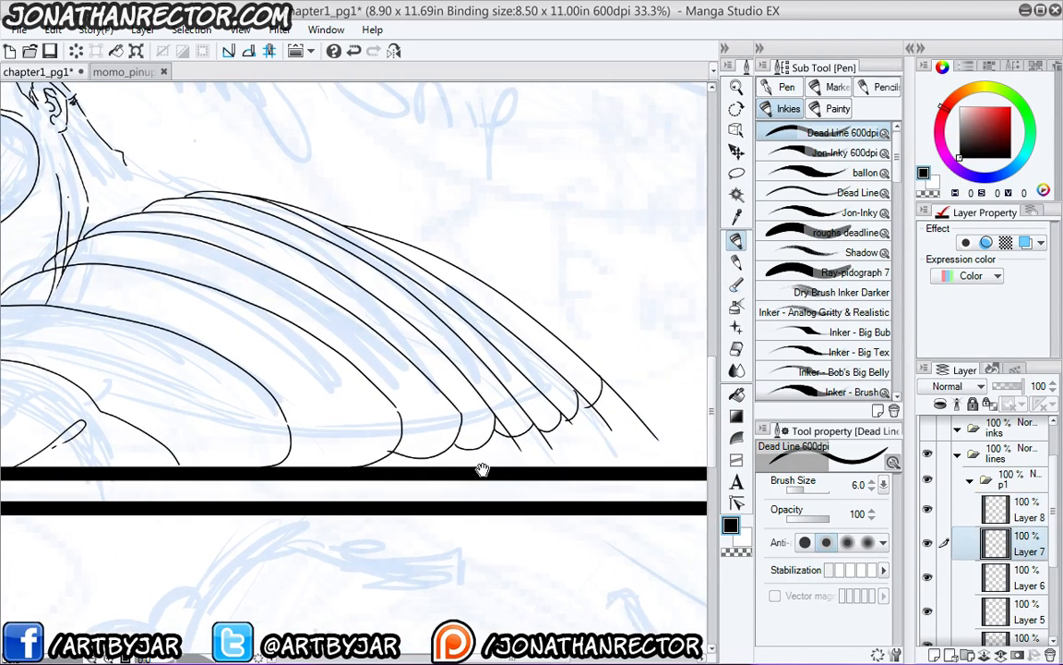
# - Erase the line tails that overshoot the rounded ends of the narrow segments with the Hard eraser at size 80
pyautogui.press('e')
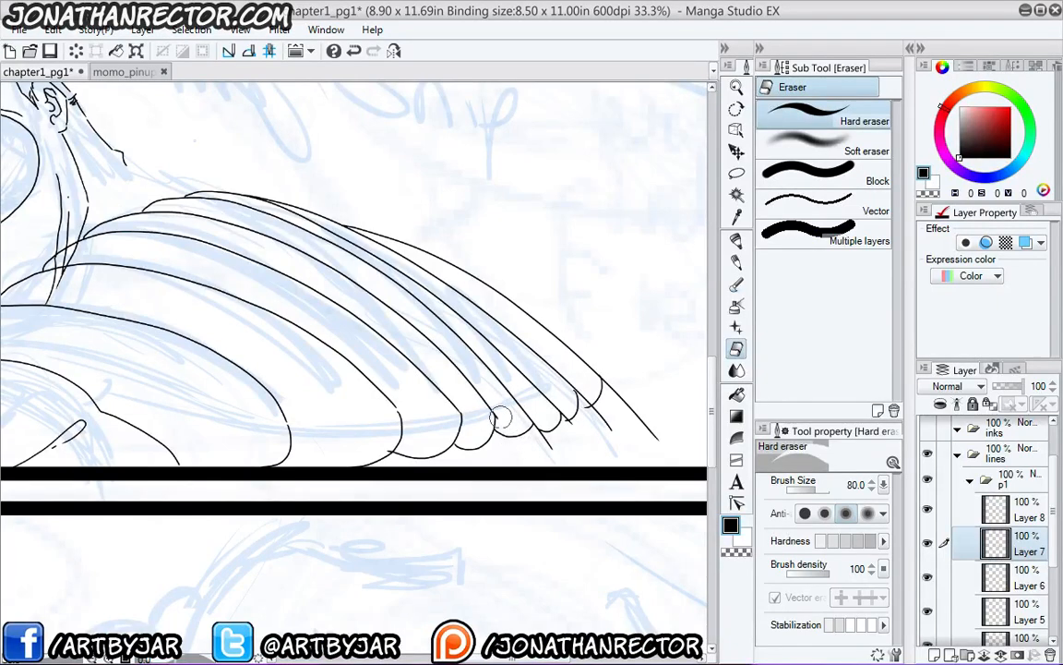
pyautogui.moveTo(555, 451)
pyautogui.mouseDown()
pyautogui.moveTo(566, 421)
pyautogui.moveTo(596, 411)
pyautogui.mouseUp()
pyautogui.moveTo(656, 435); pyautogui.dragTo(611, 384)
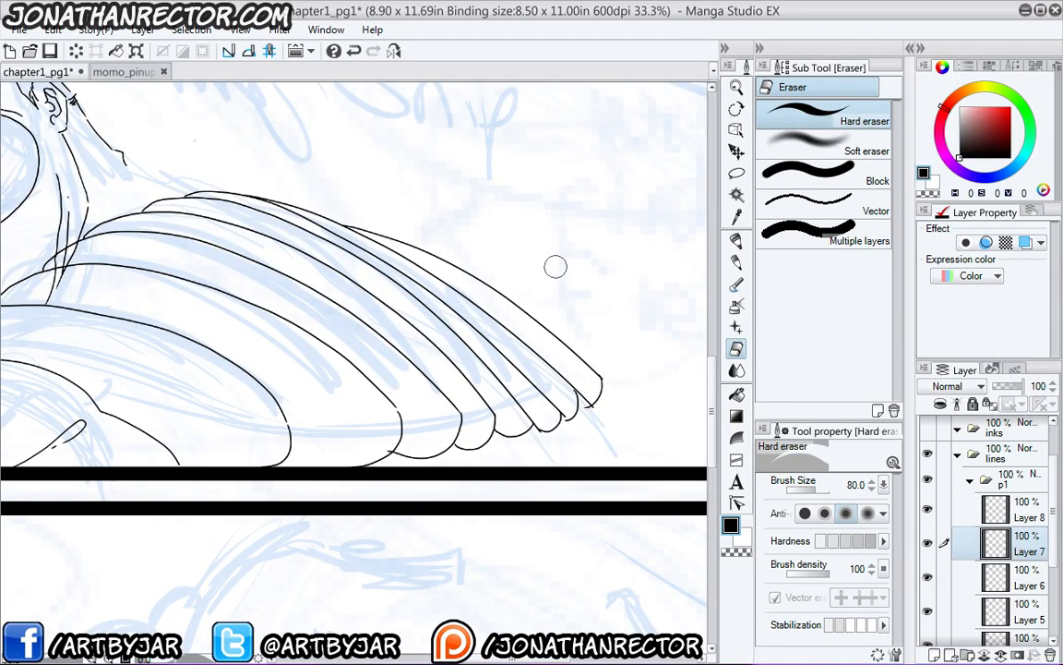
# - Toggle layer visibility to identify the layer holding the man's head and neck lines, and make Layer 4 active
pyautogui.moveTo(83, 341); pyautogui.dragTo(280, 427)
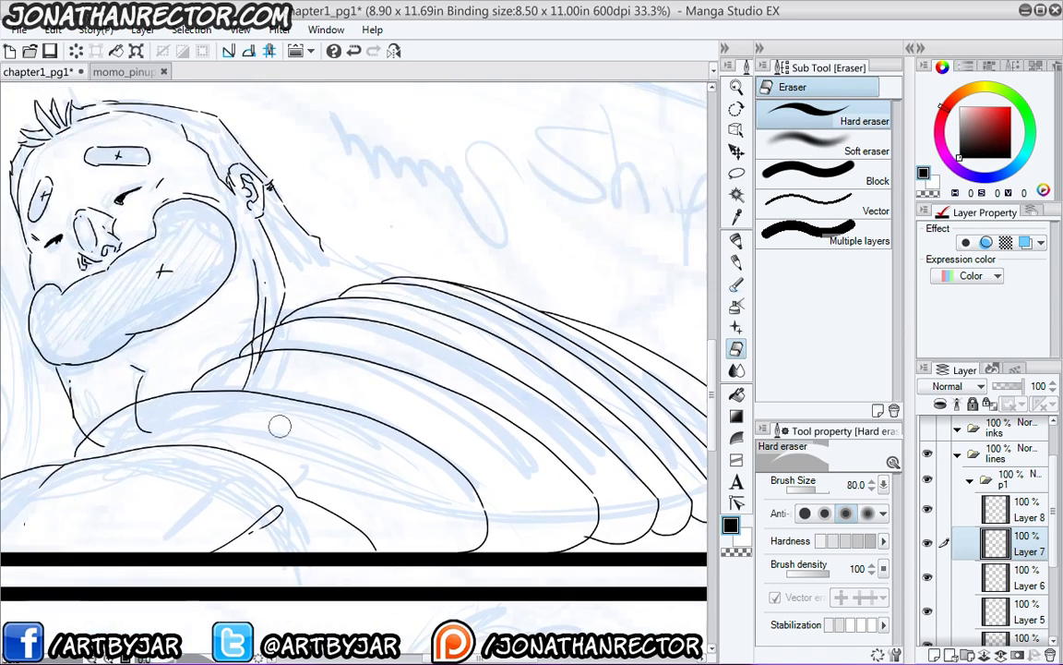
pyautogui.click(926, 543)
pyautogui.click(926, 543)
pyautogui.click(927, 642)
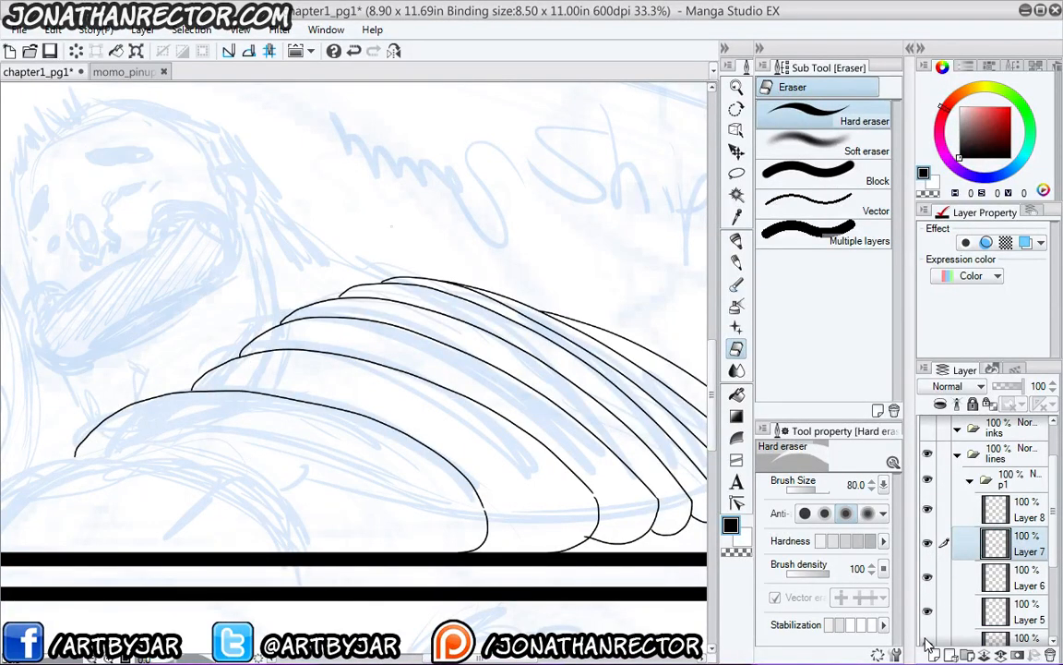
pyautogui.click(928, 641)
pyautogui.click(1011, 636)
pyautogui.moveTo(1053, 543); pyautogui.dragTo(1052, 565)
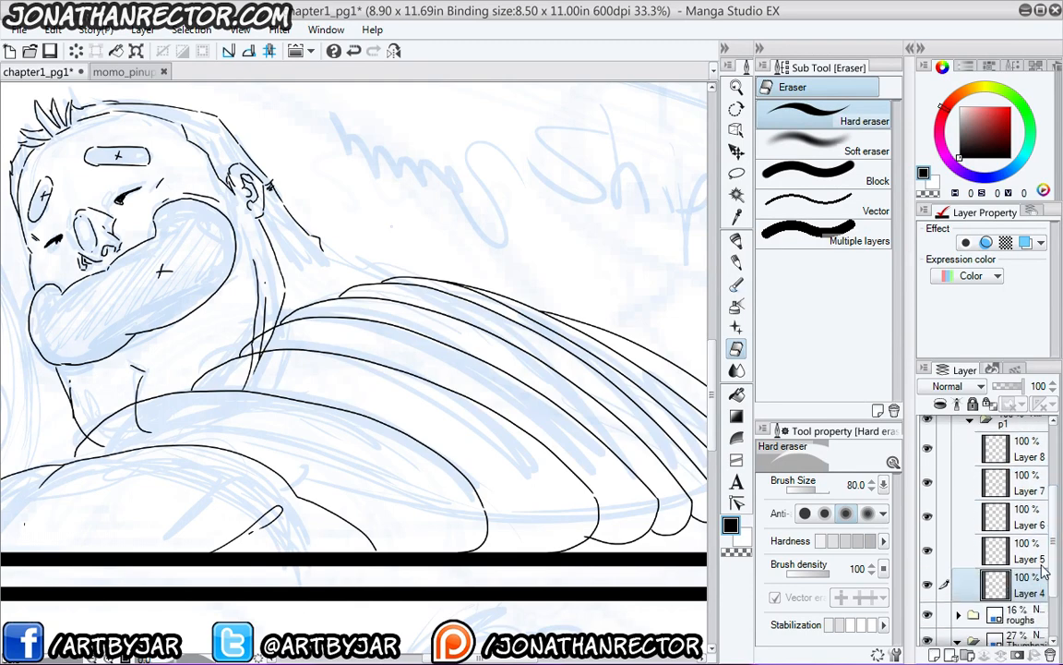
pyautogui.click(927, 587)
pyautogui.click(927, 587)
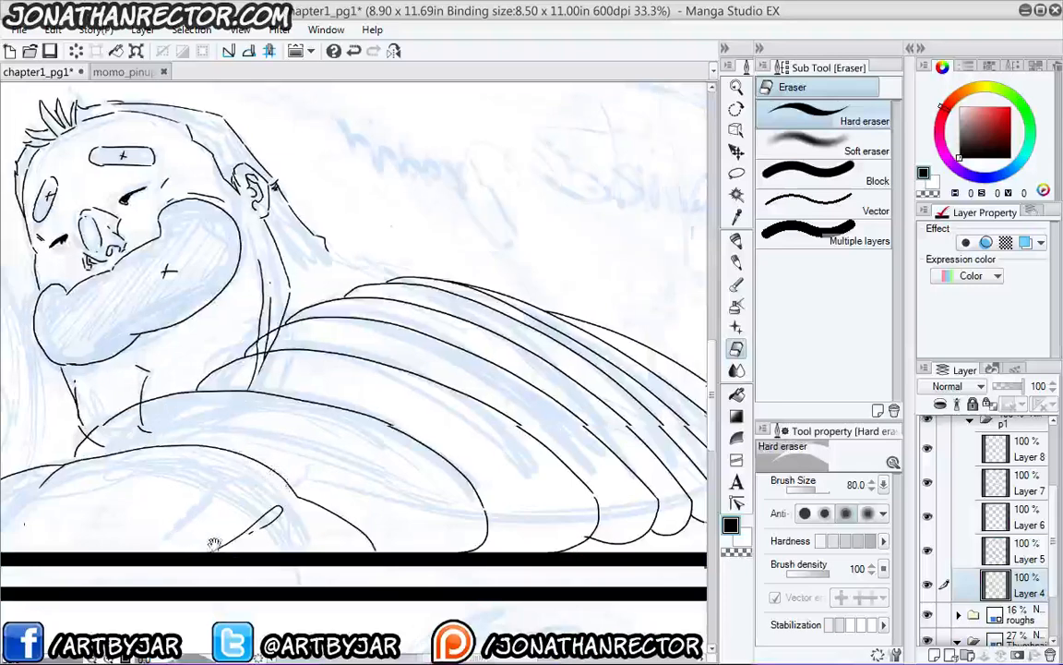
# - Erase the neck lines on Layer 4 where they run into the arched back segments
pyautogui.moveTo(213, 541); pyautogui.dragTo(463, 558)
pyautogui.moveTo(517, 359); pyautogui.dragTo(520, 355)
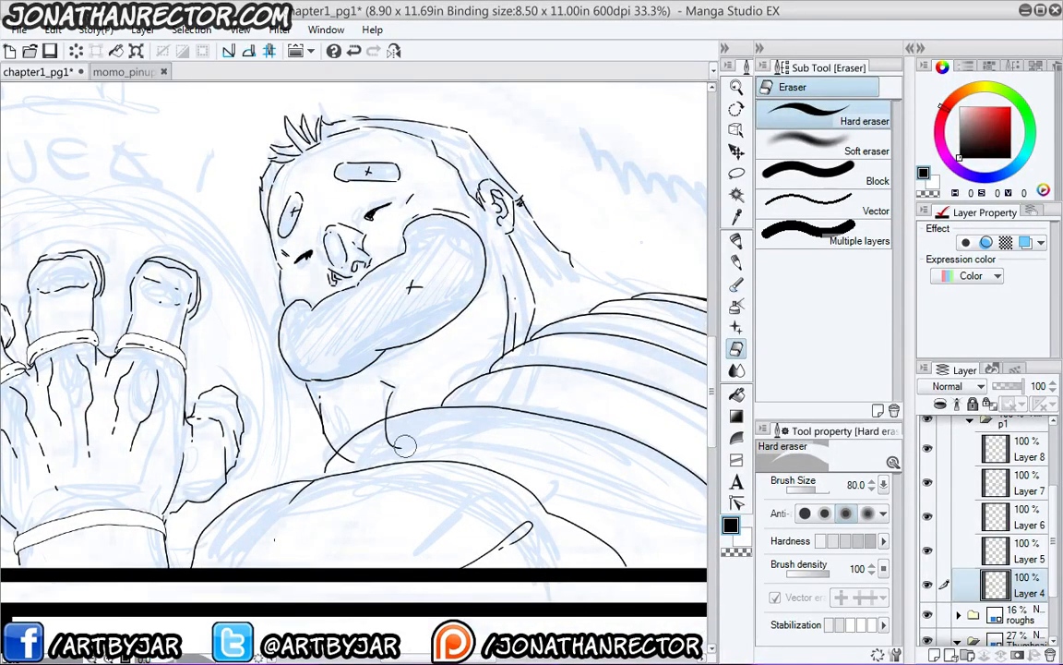
pyautogui.moveTo(400, 450); pyautogui.dragTo(347, 383)
pyautogui.moveTo(384, 457)
pyautogui.mouseDown()
pyautogui.moveTo(350, 456)
pyautogui.moveTo(350, 465)
pyautogui.moveTo(325, 470)
pyautogui.moveTo(355, 466)
pyautogui.mouseUp()
pyautogui.hotkey('ctrl', 'z')
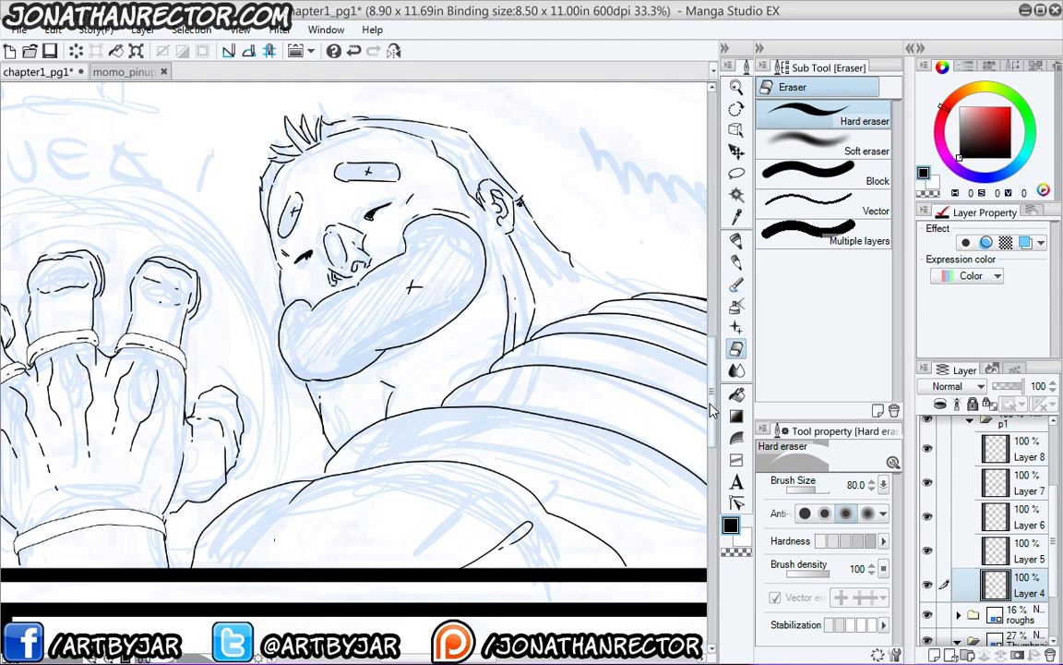
# - Create a new layer above Layer 8 and draw the collar outline behind the neck with the Dead Line 600dpi pen
pyautogui.scroll(2, 711, 349)
pyautogui.moveTo(551, 254); pyautogui.dragTo(351, 277)
pyautogui.hotkey('ctrl', 'shift', 'n')
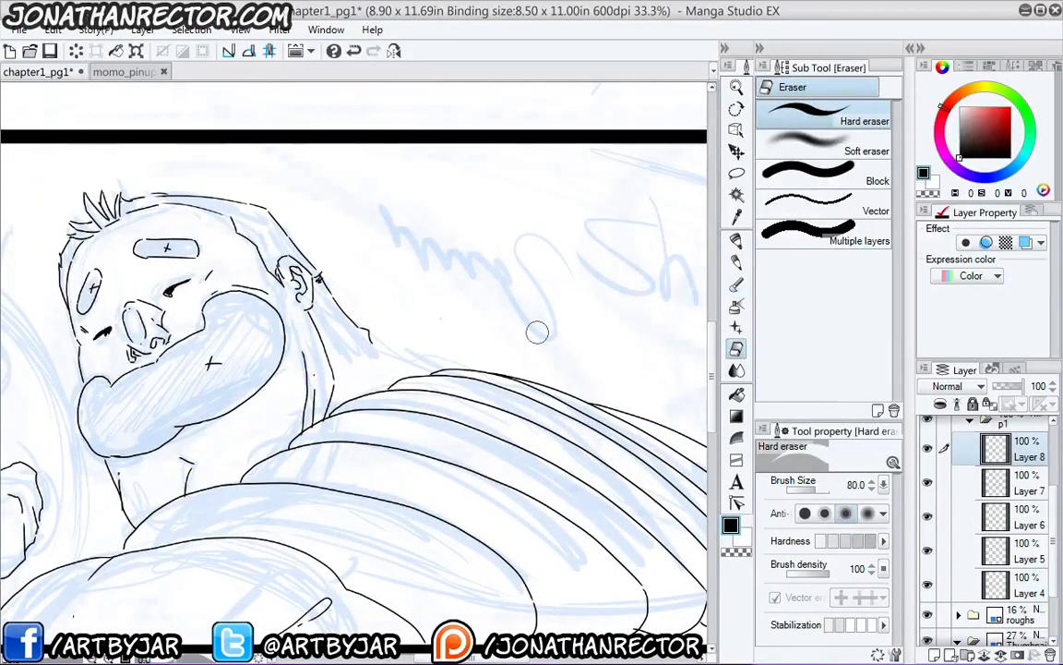
pyautogui.press('p')
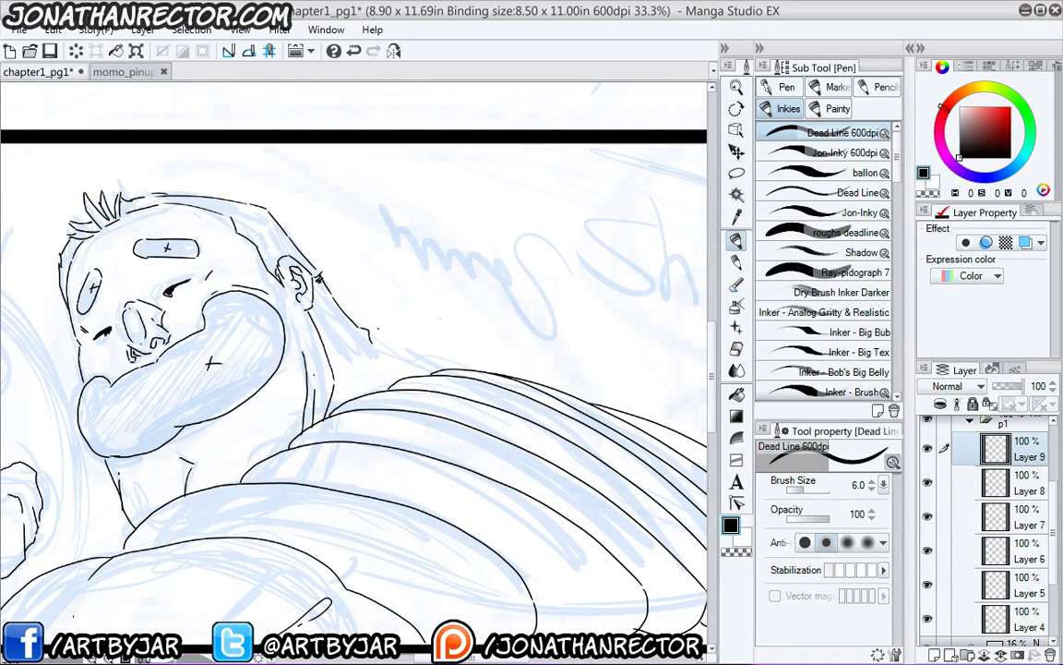
pyautogui.moveTo(370, 344); pyautogui.dragTo(403, 362)
pyautogui.moveTo(338, 403); pyautogui.dragTo(398, 348)
# - Clean up the collar strokes and add a broken inner line along the collar's curve
pyautogui.press('e')
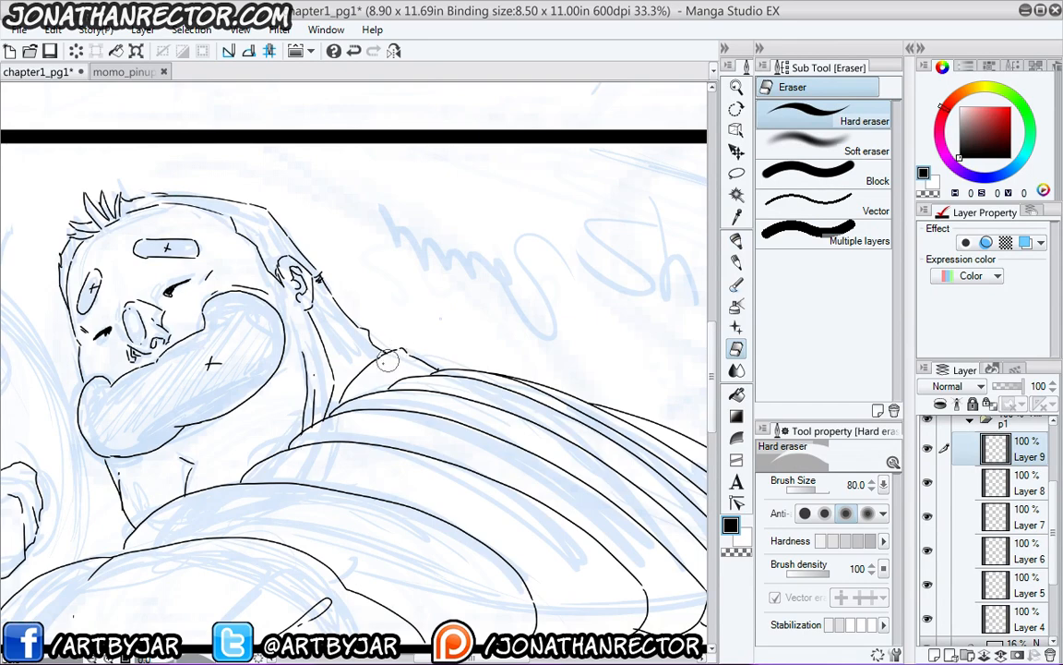
pyautogui.press('p')
pyautogui.moveTo(369, 320); pyautogui.dragTo(329, 351)
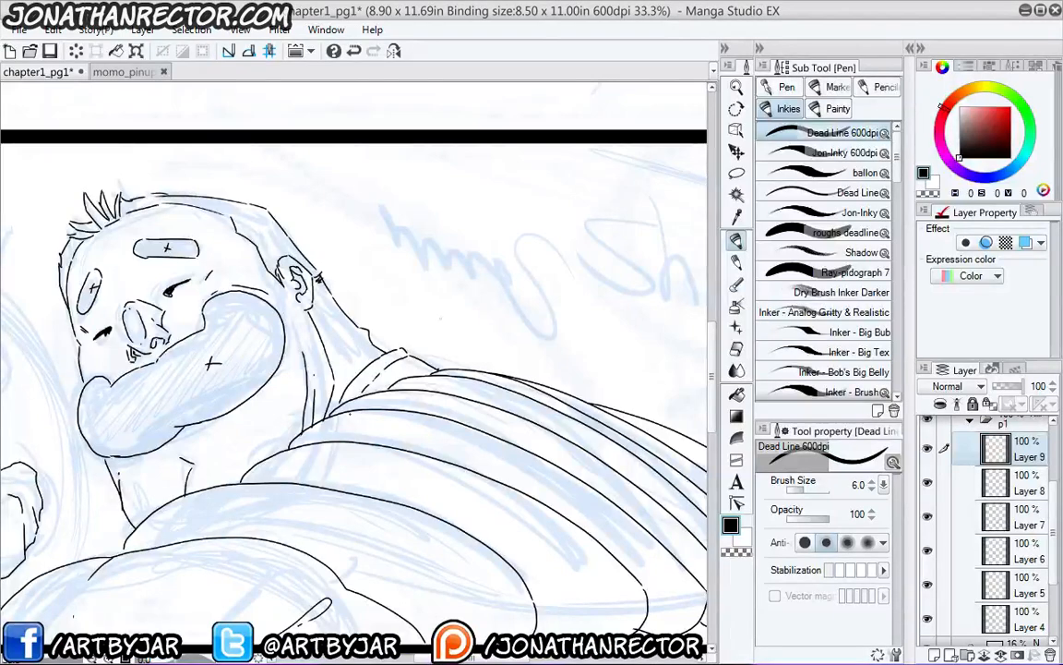
# - Check the whole panel at 12.5% zoom and save the chapter1_pg1 page
pyautogui.moveTo(173, 402); pyautogui.dragTo(212, 357)
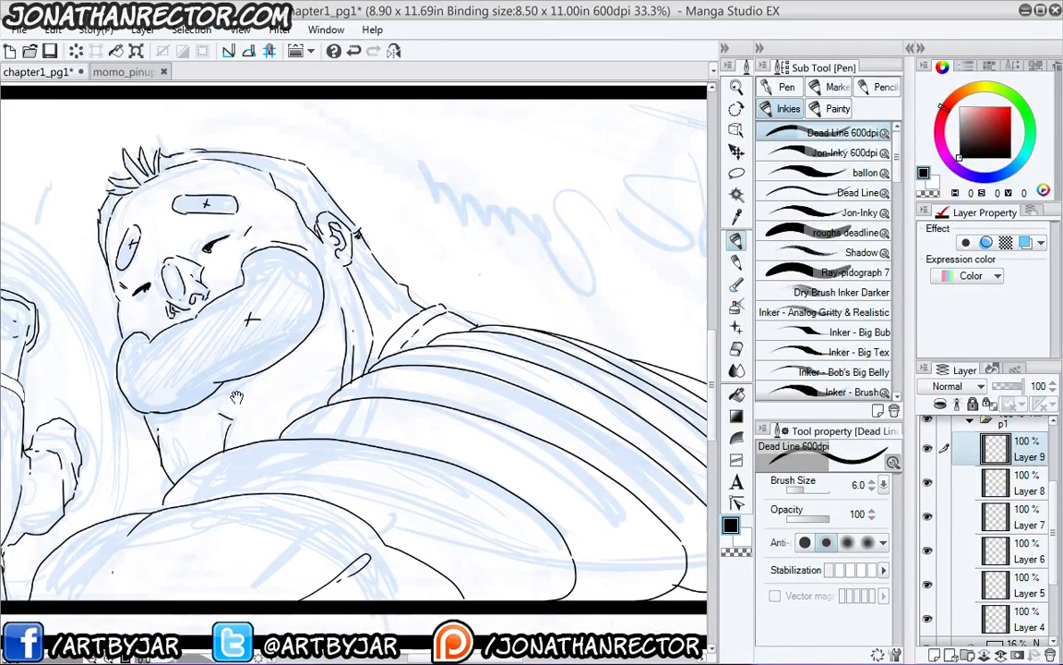
pyautogui.scroll(-1, 249, 319)
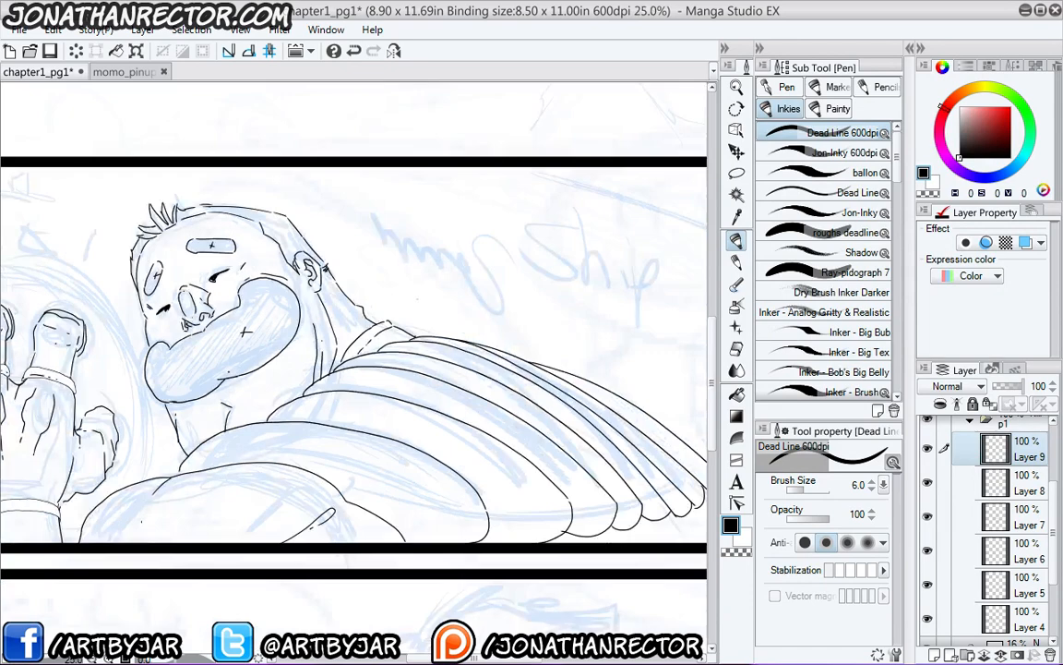
pyautogui.scroll(-2, 244, 331)
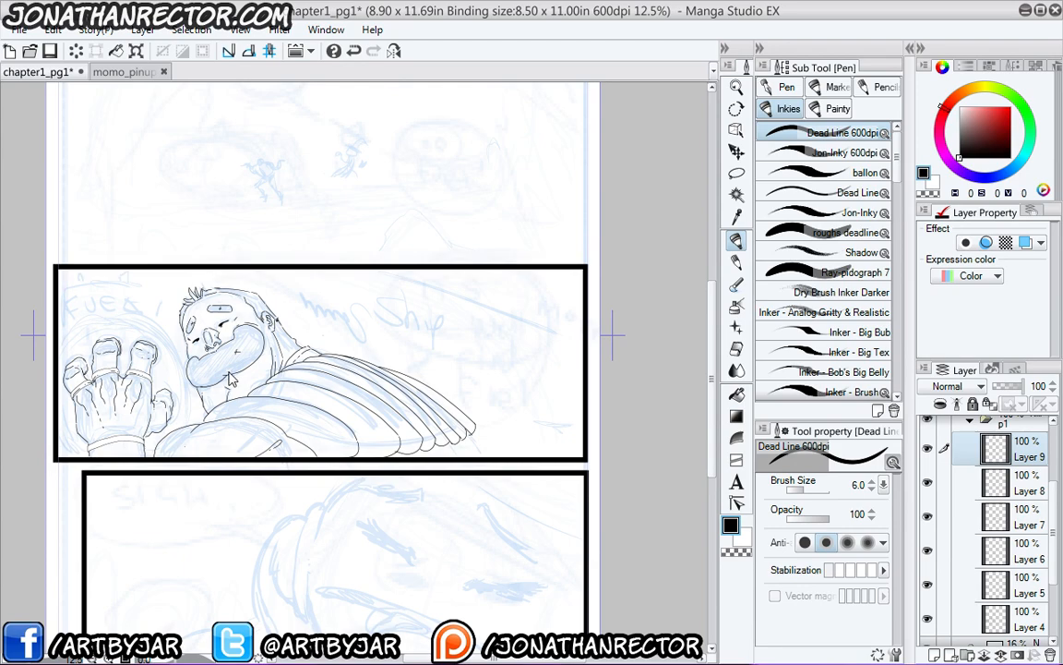
pyautogui.hotkey('ctrl', 'z')
pyautogui.hotkey('ctrl', 's')
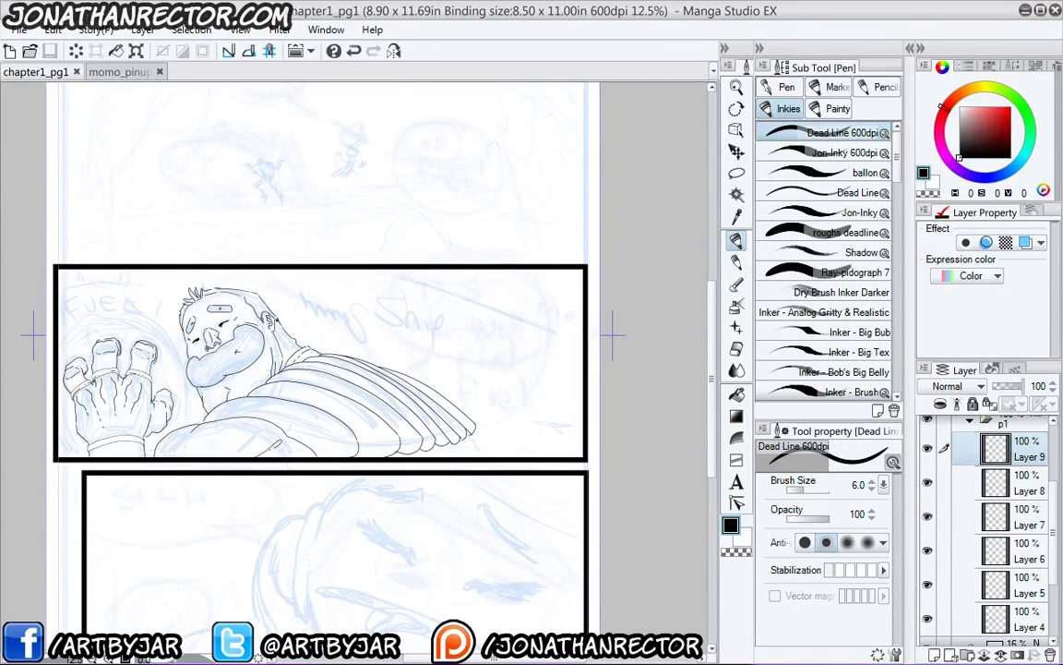